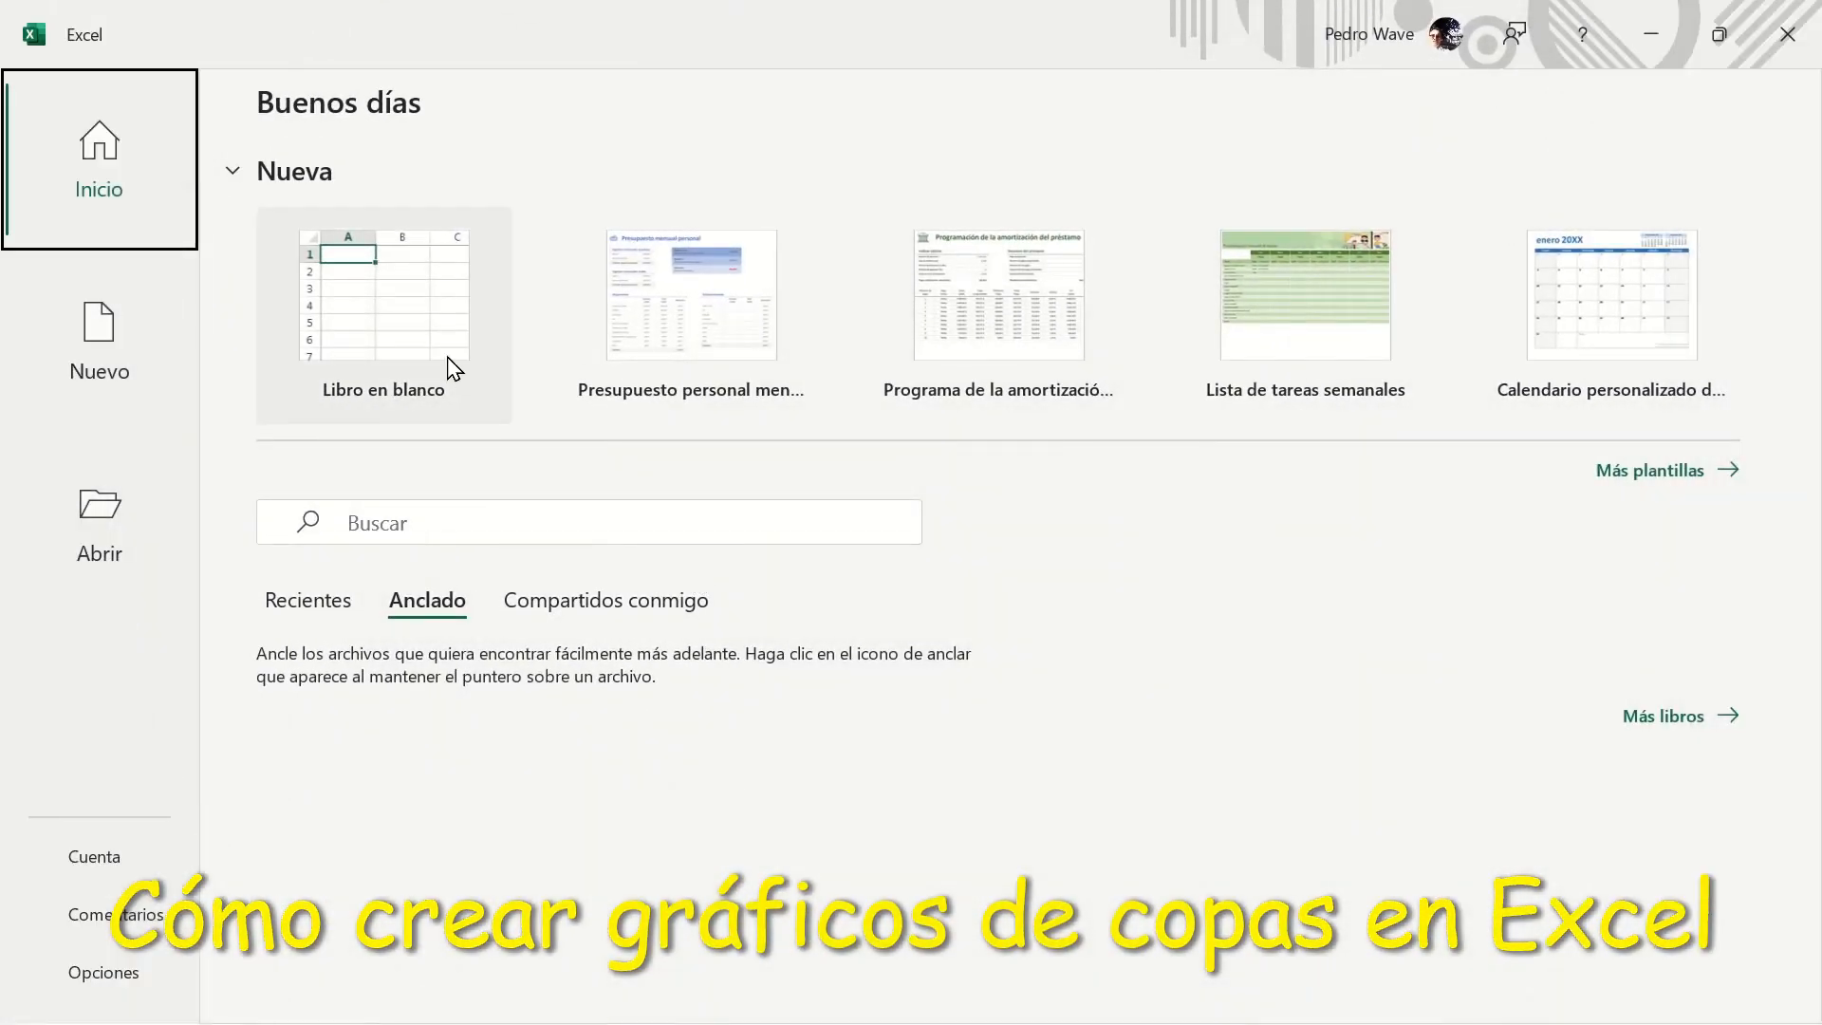
Create a blank workbook and fill A1:A21 with a descending series from 100 to 0 in steps of 5.
{"action": "left_click", "coordinate": [424, 323]}
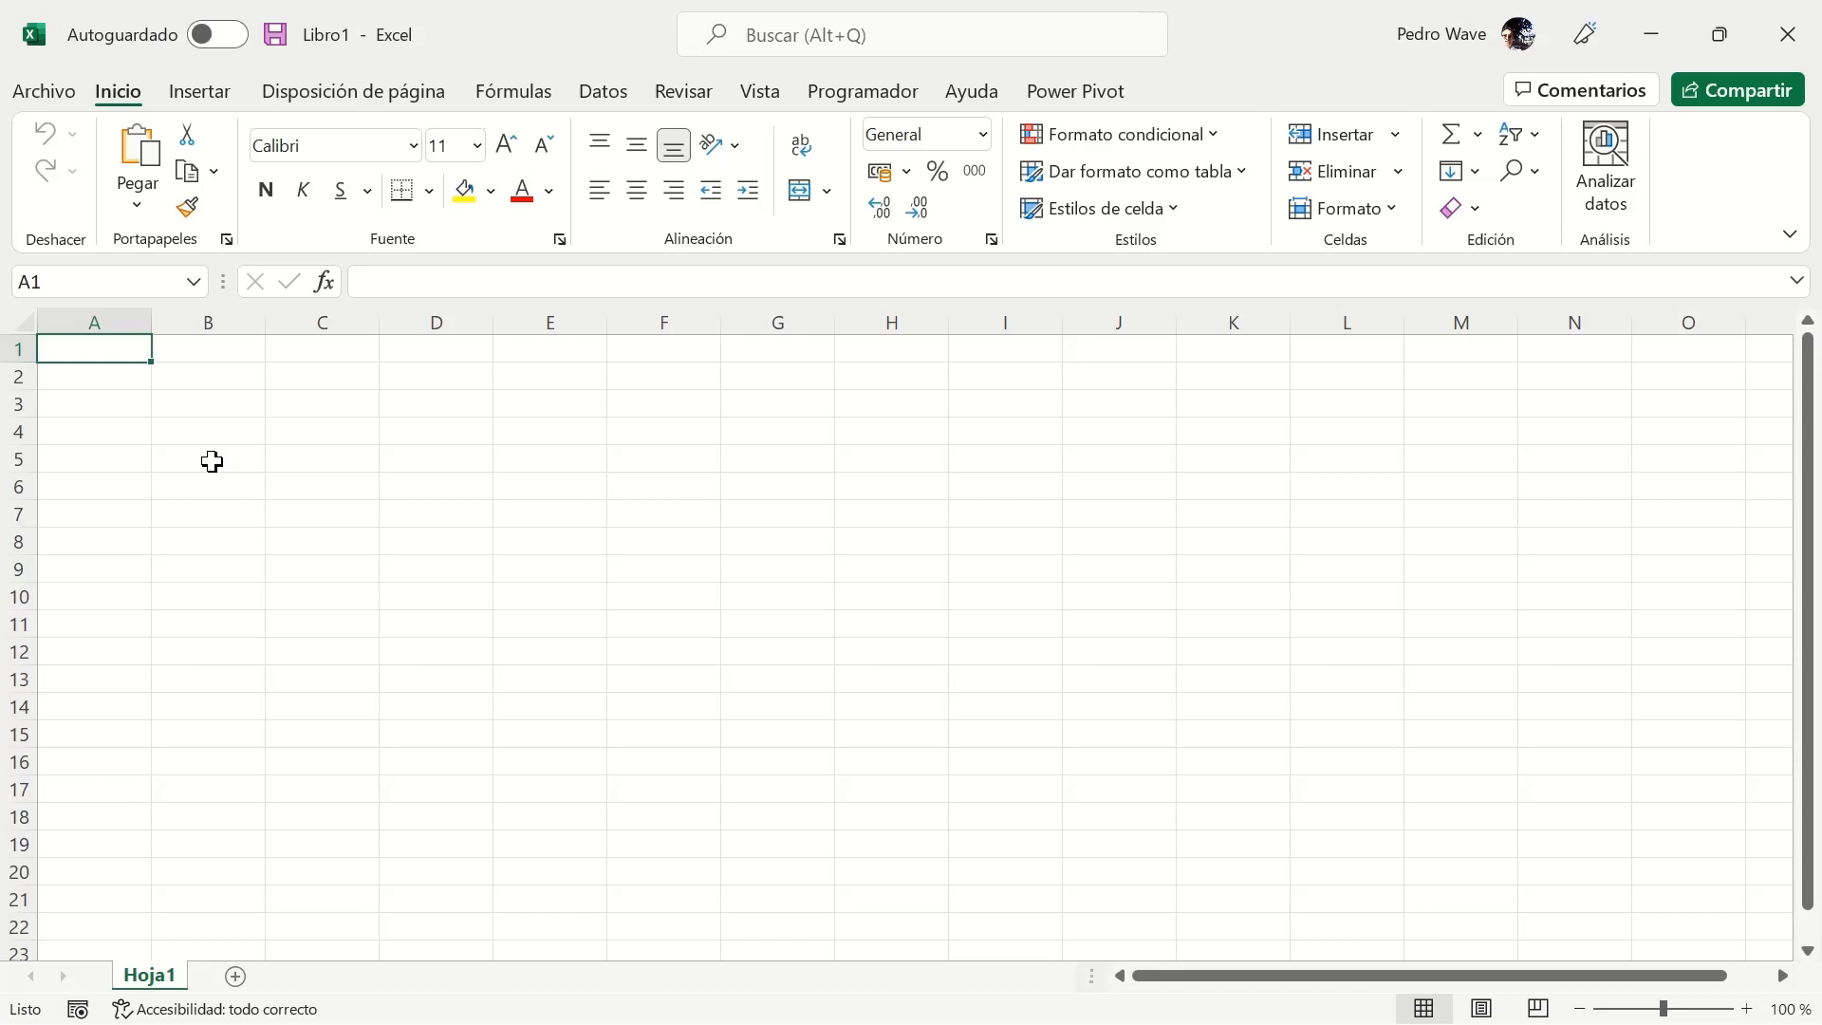
{"action": "type", "text": "100"}
{"action": "key", "text": "Return"}
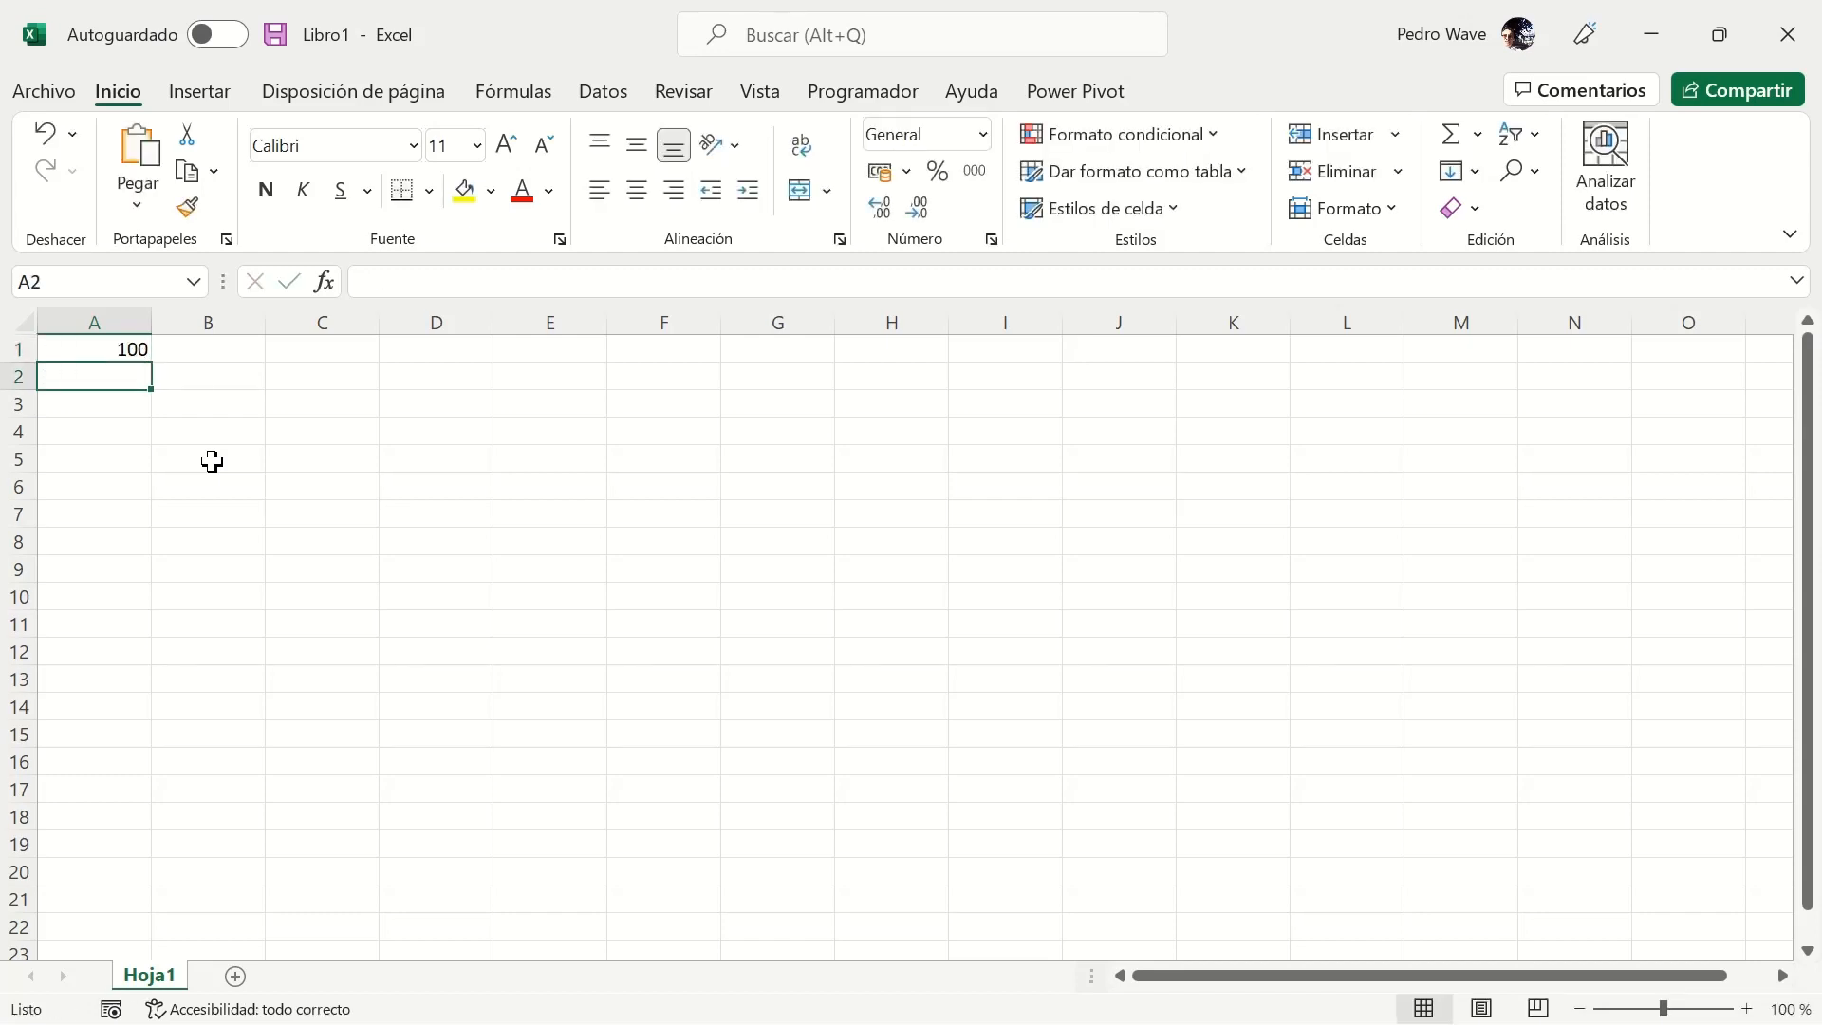
{"action": "type", "text": "95"}
{"action": "key", "text": "Return"}
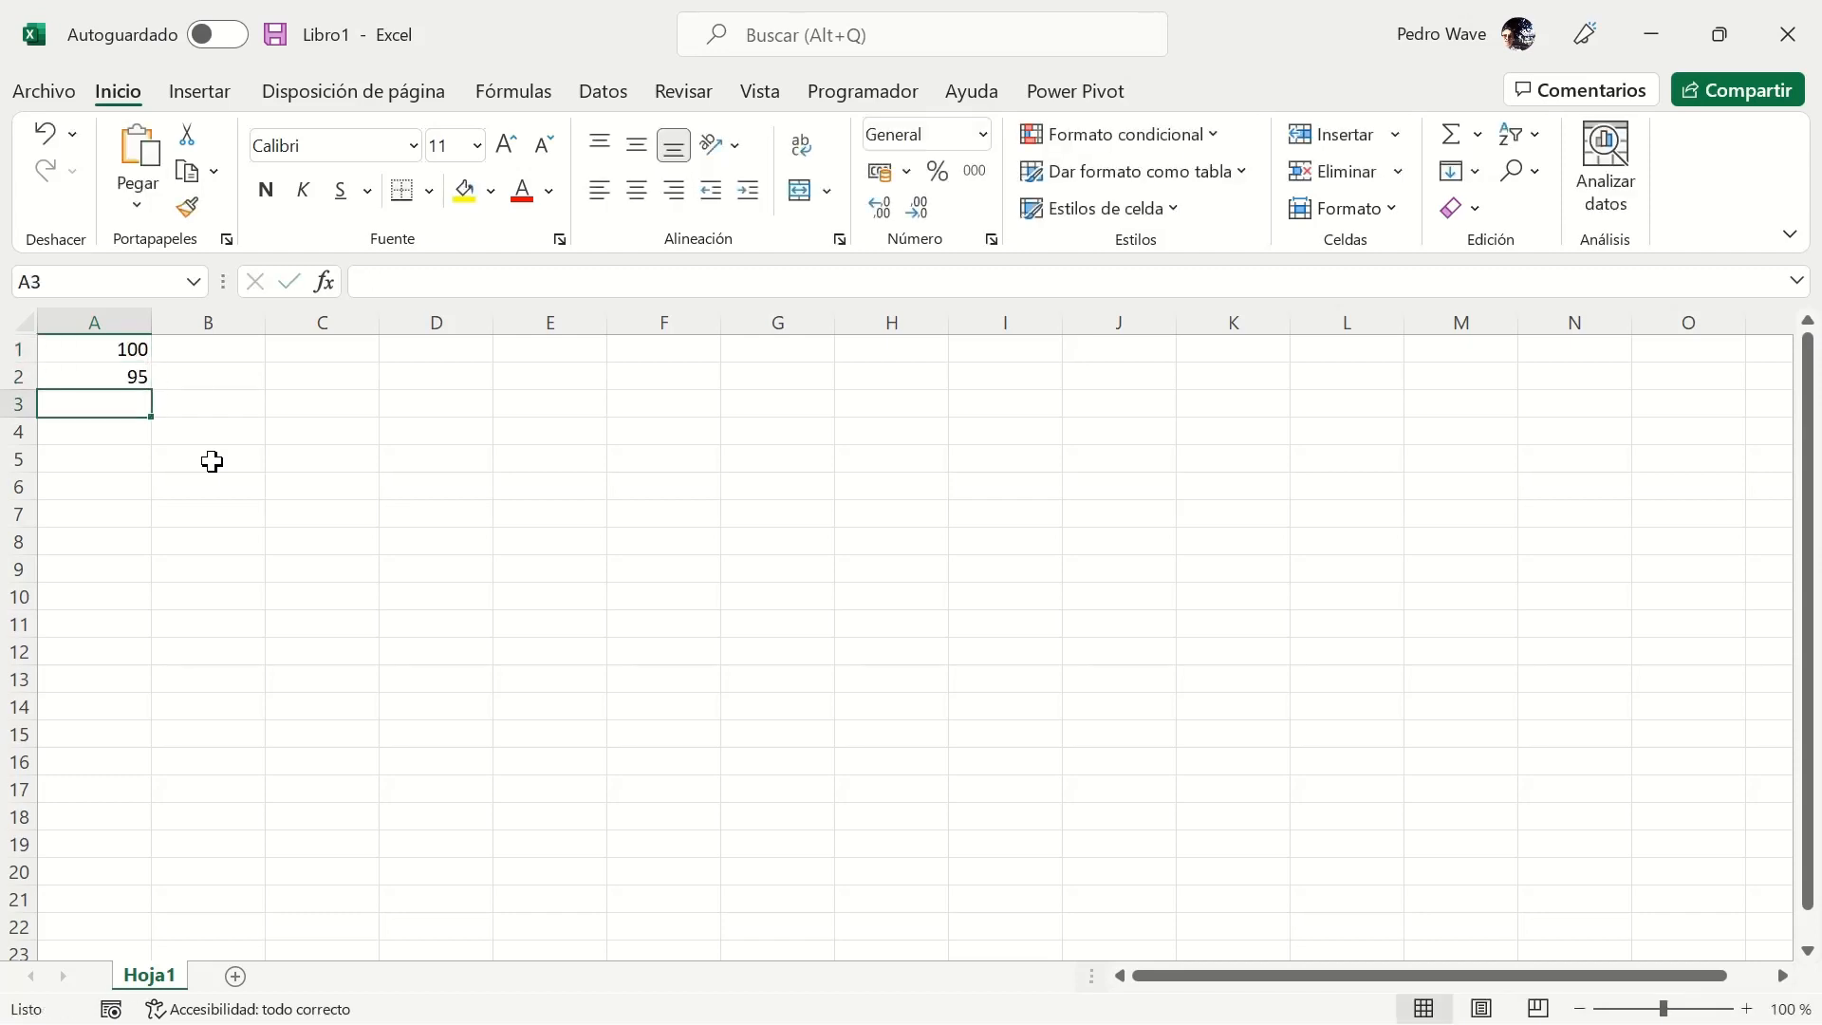
{"action": "left_click", "coordinate": [98, 344]}
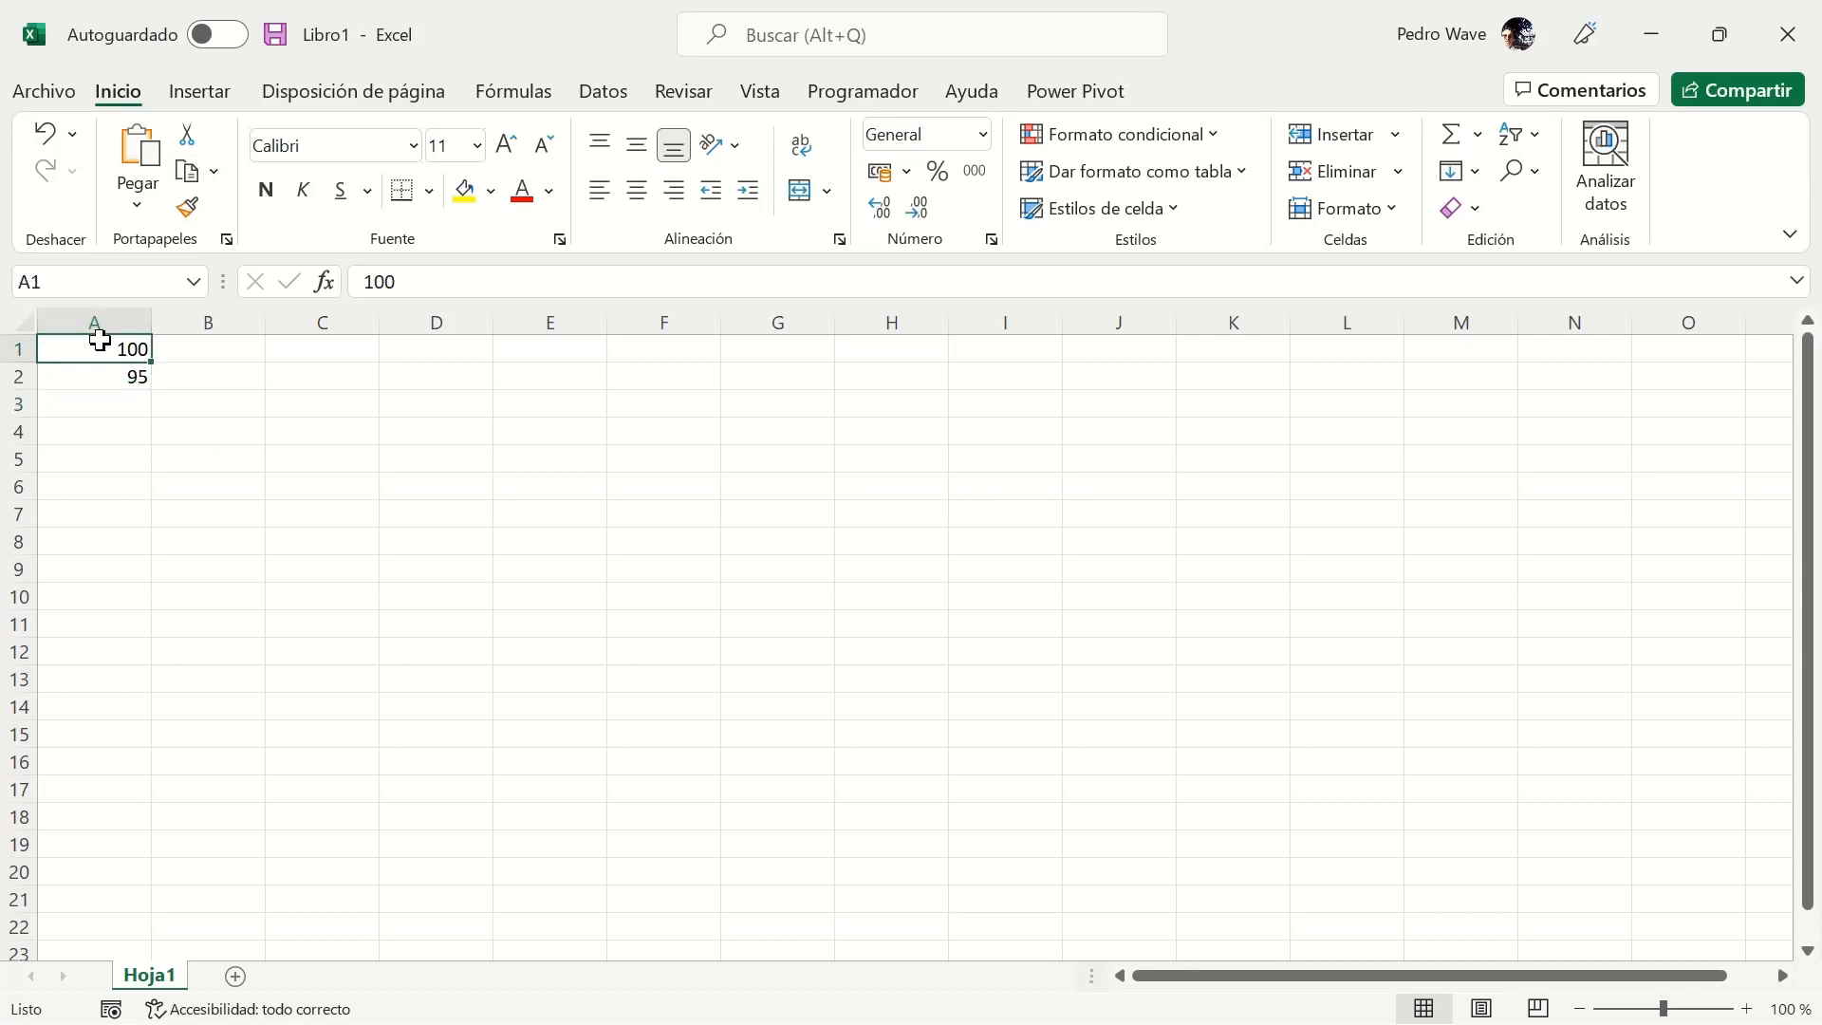
{"action": "left_click_drag", "start_coordinate": [100, 366], "coordinate": [134, 915]}
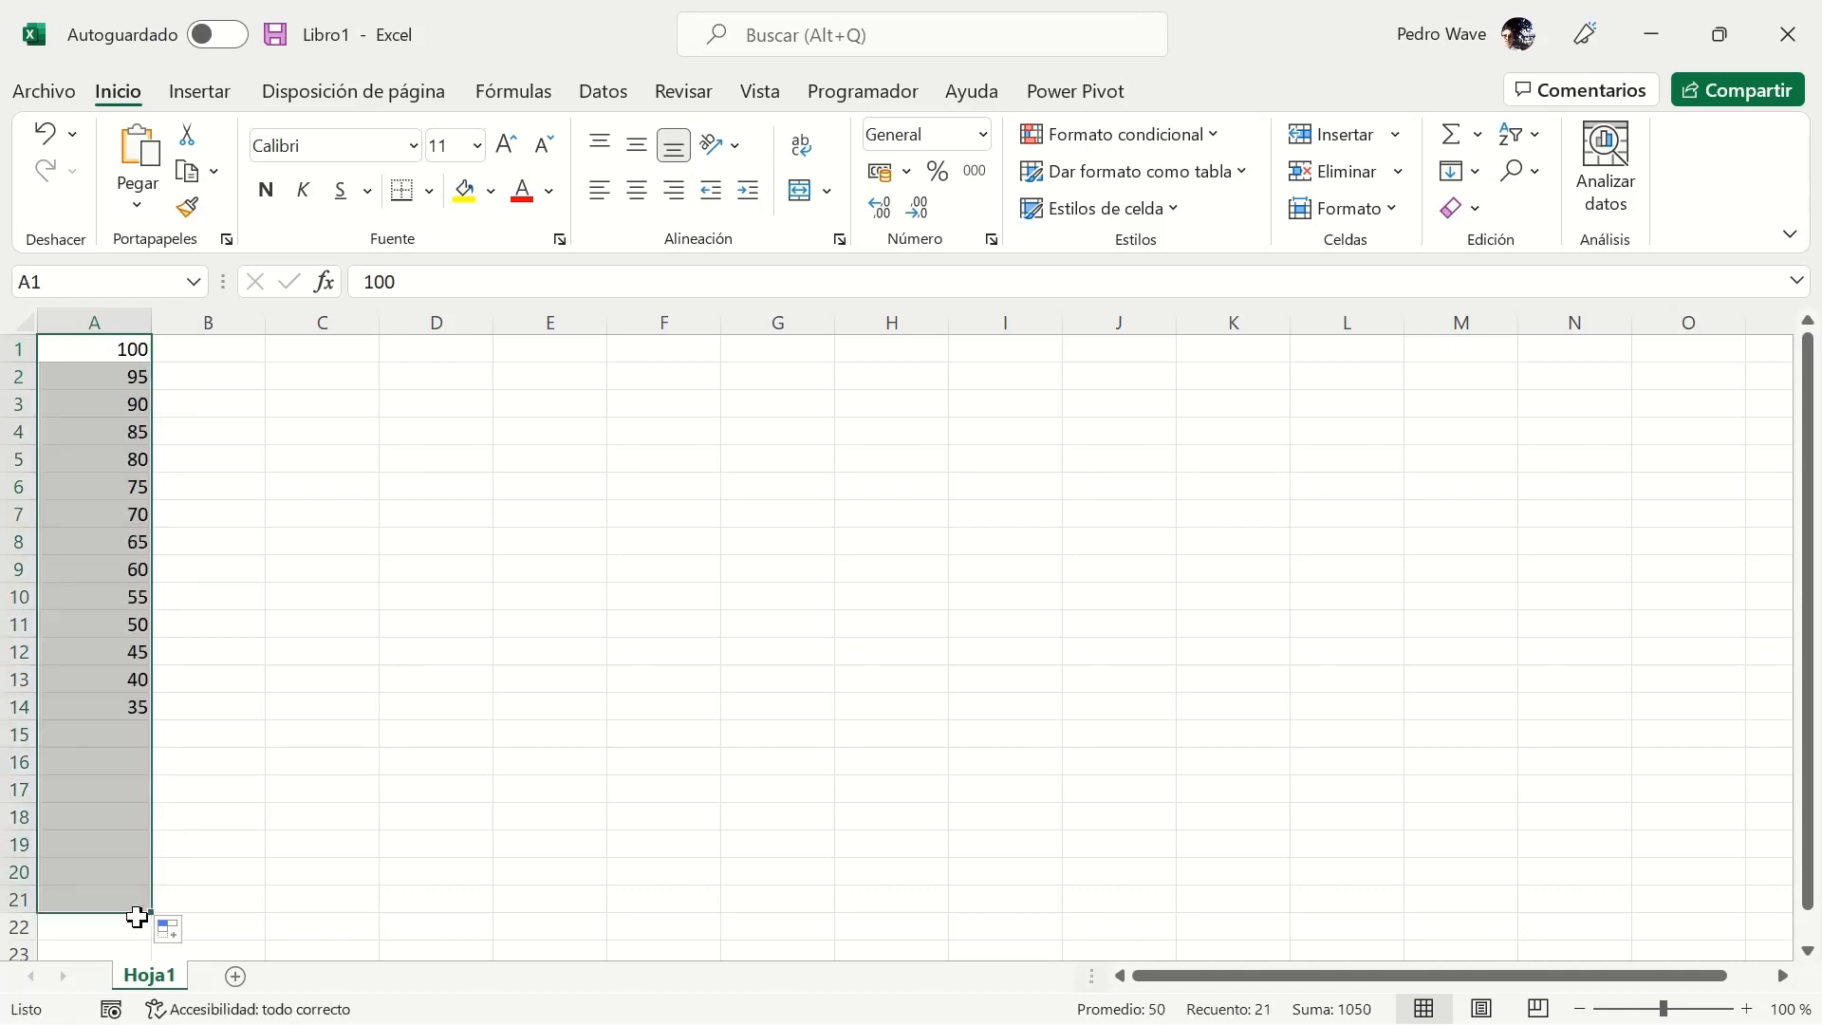
Apply the custom number format 0"%" to the series in A1:A21.
{"action": "left_click", "coordinate": [992, 243]}
{"action": "left_click", "coordinate": [510, 502]}
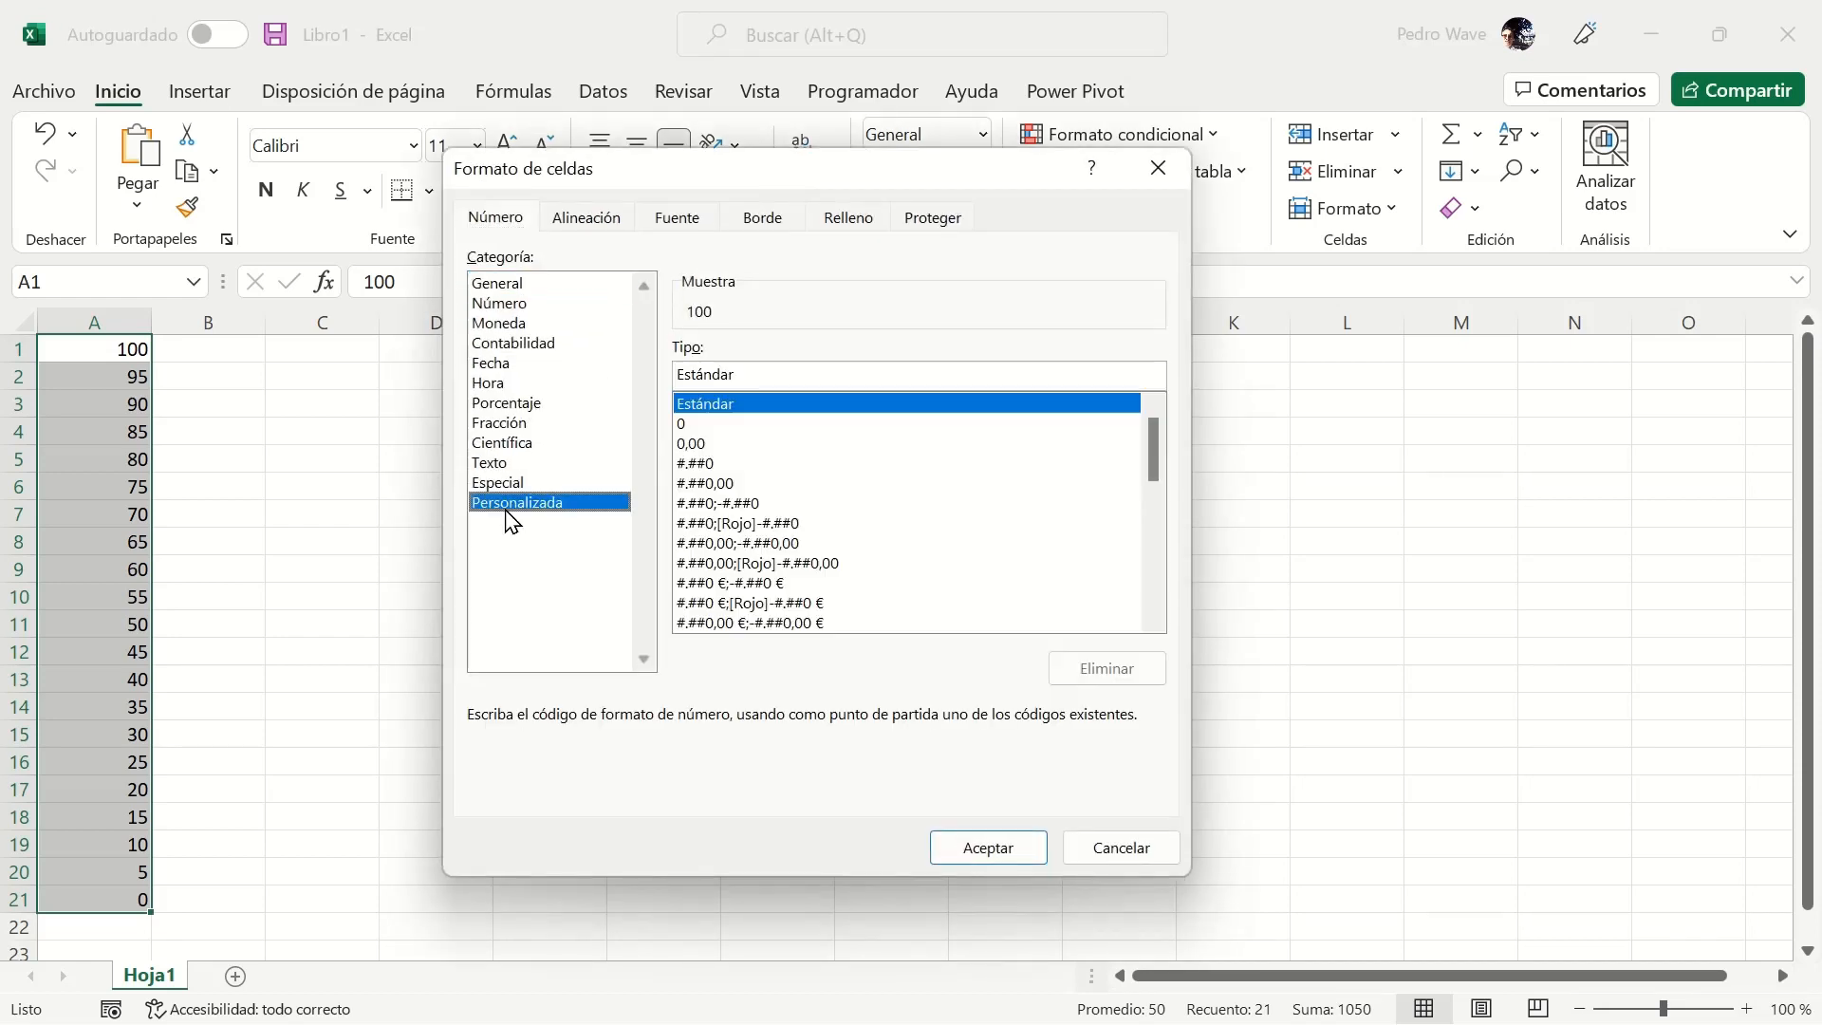
{"action": "key", "text": "Tab"}
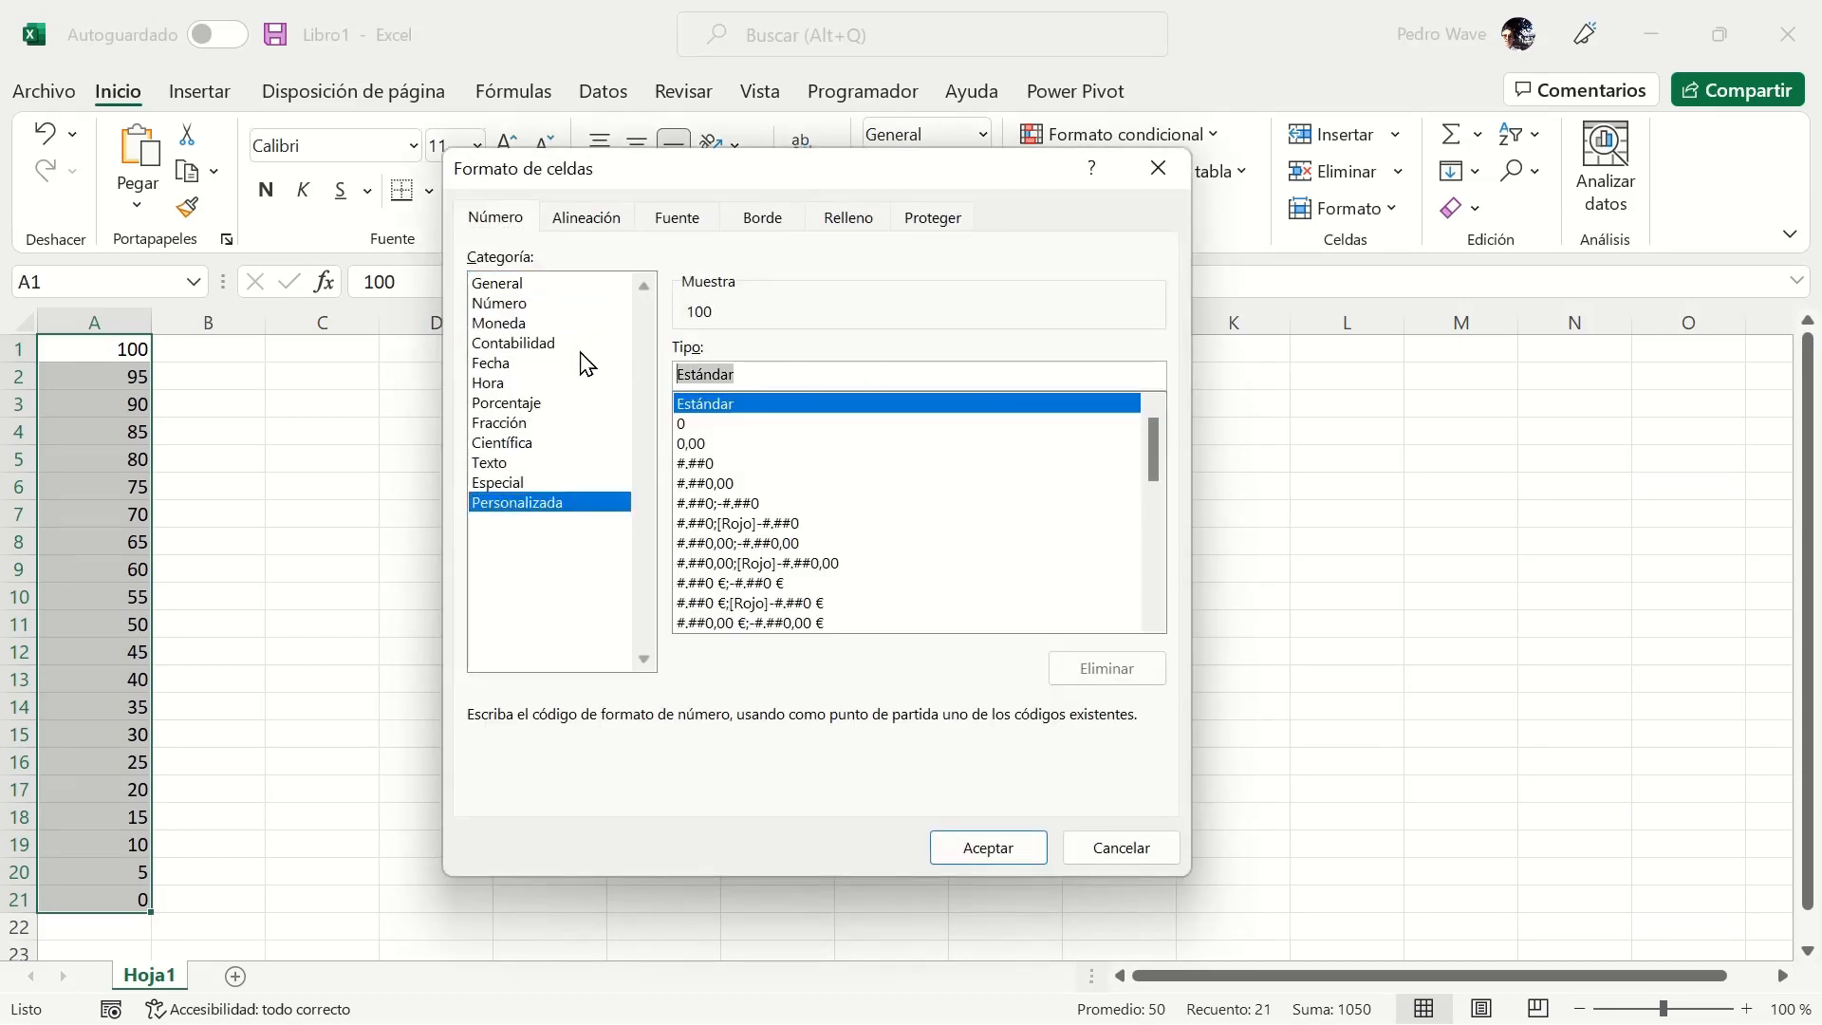
{"action": "type", "text": "0\"%"}
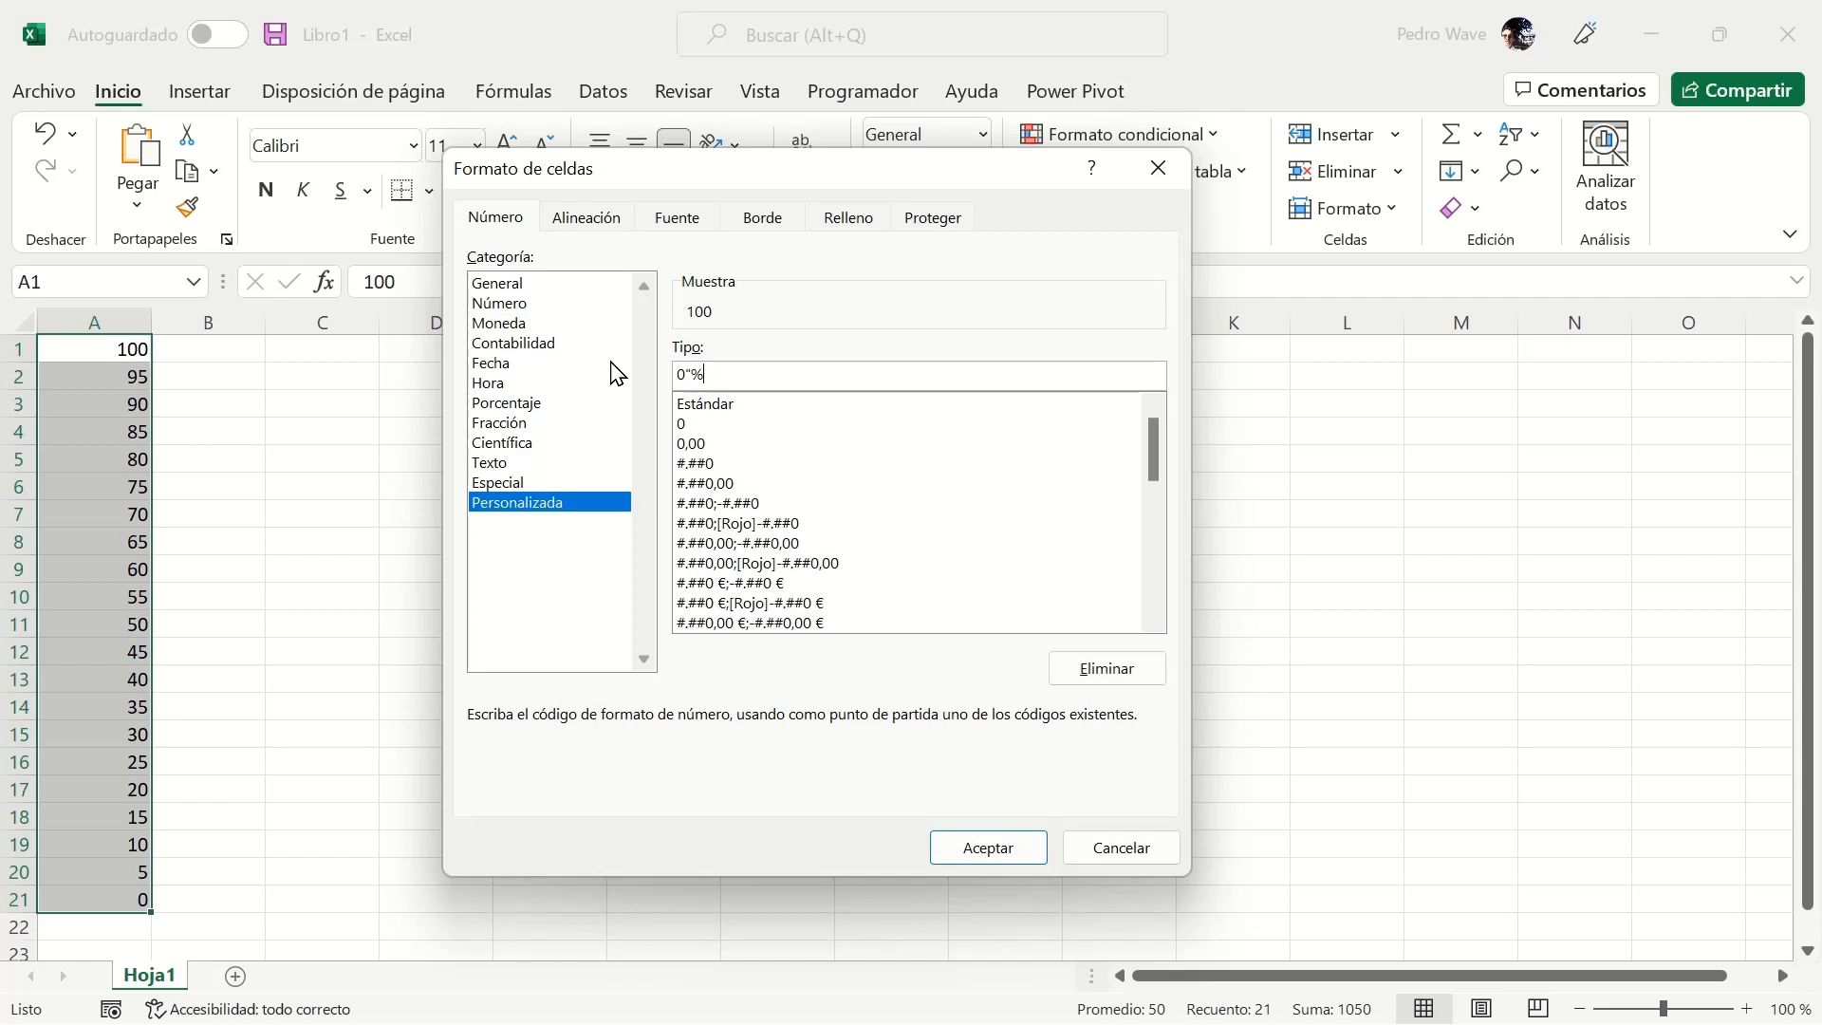
{"action": "key", "text": "Return"}
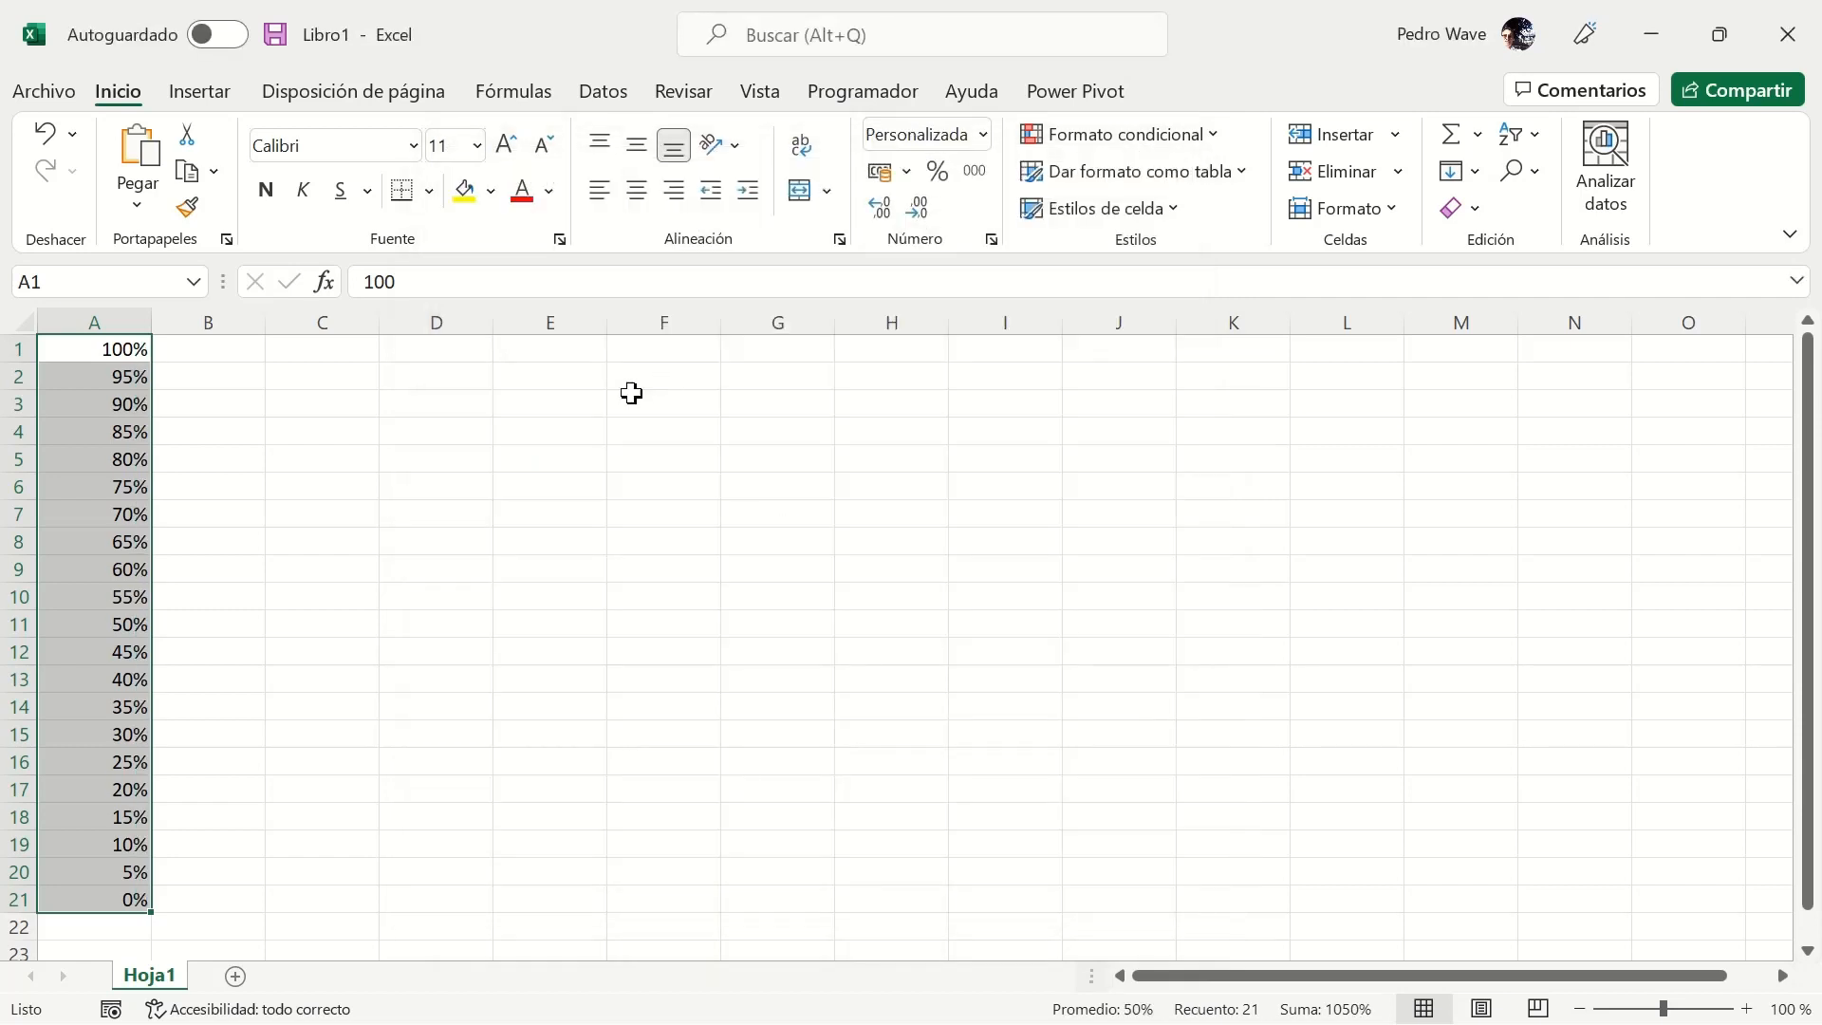
Enter 100% in C1, 50% in C2 and the plain number 50 in C3.
{"action": "left_click", "coordinate": [316, 354]}
{"action": "left_click", "coordinate": [364, 280]}
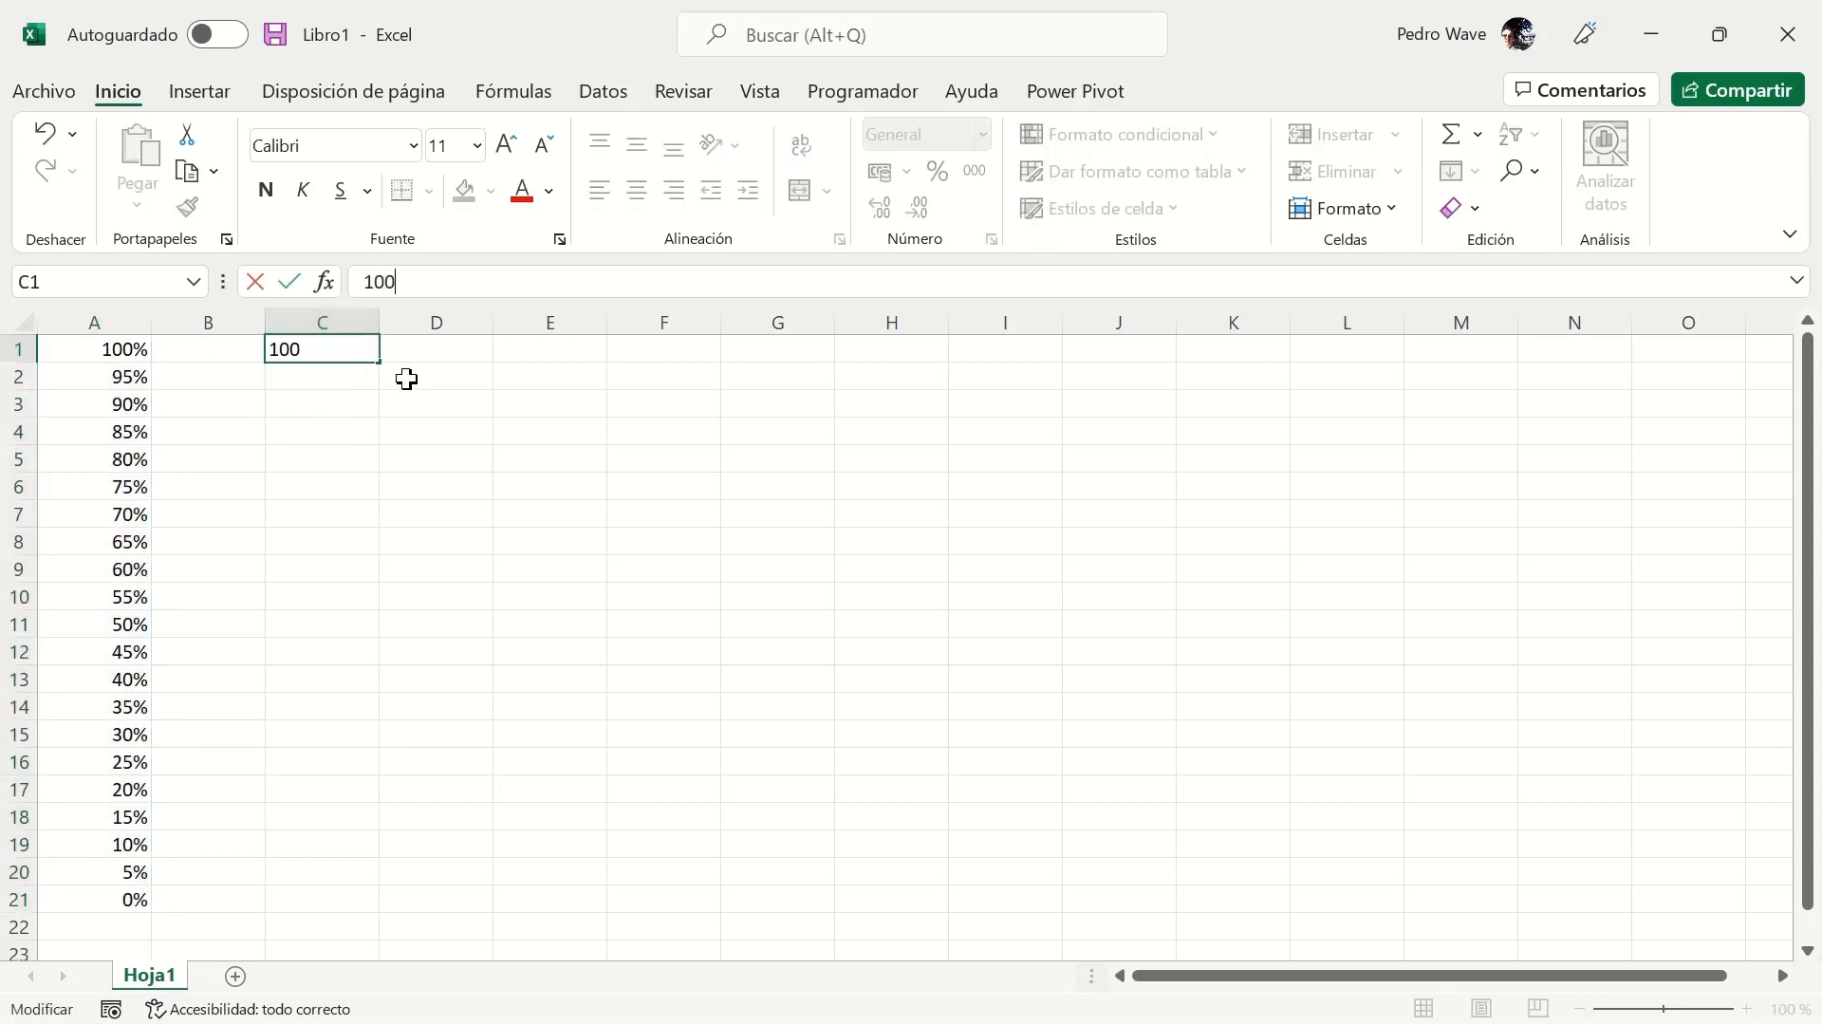
{"action": "key", "text": "Return"}
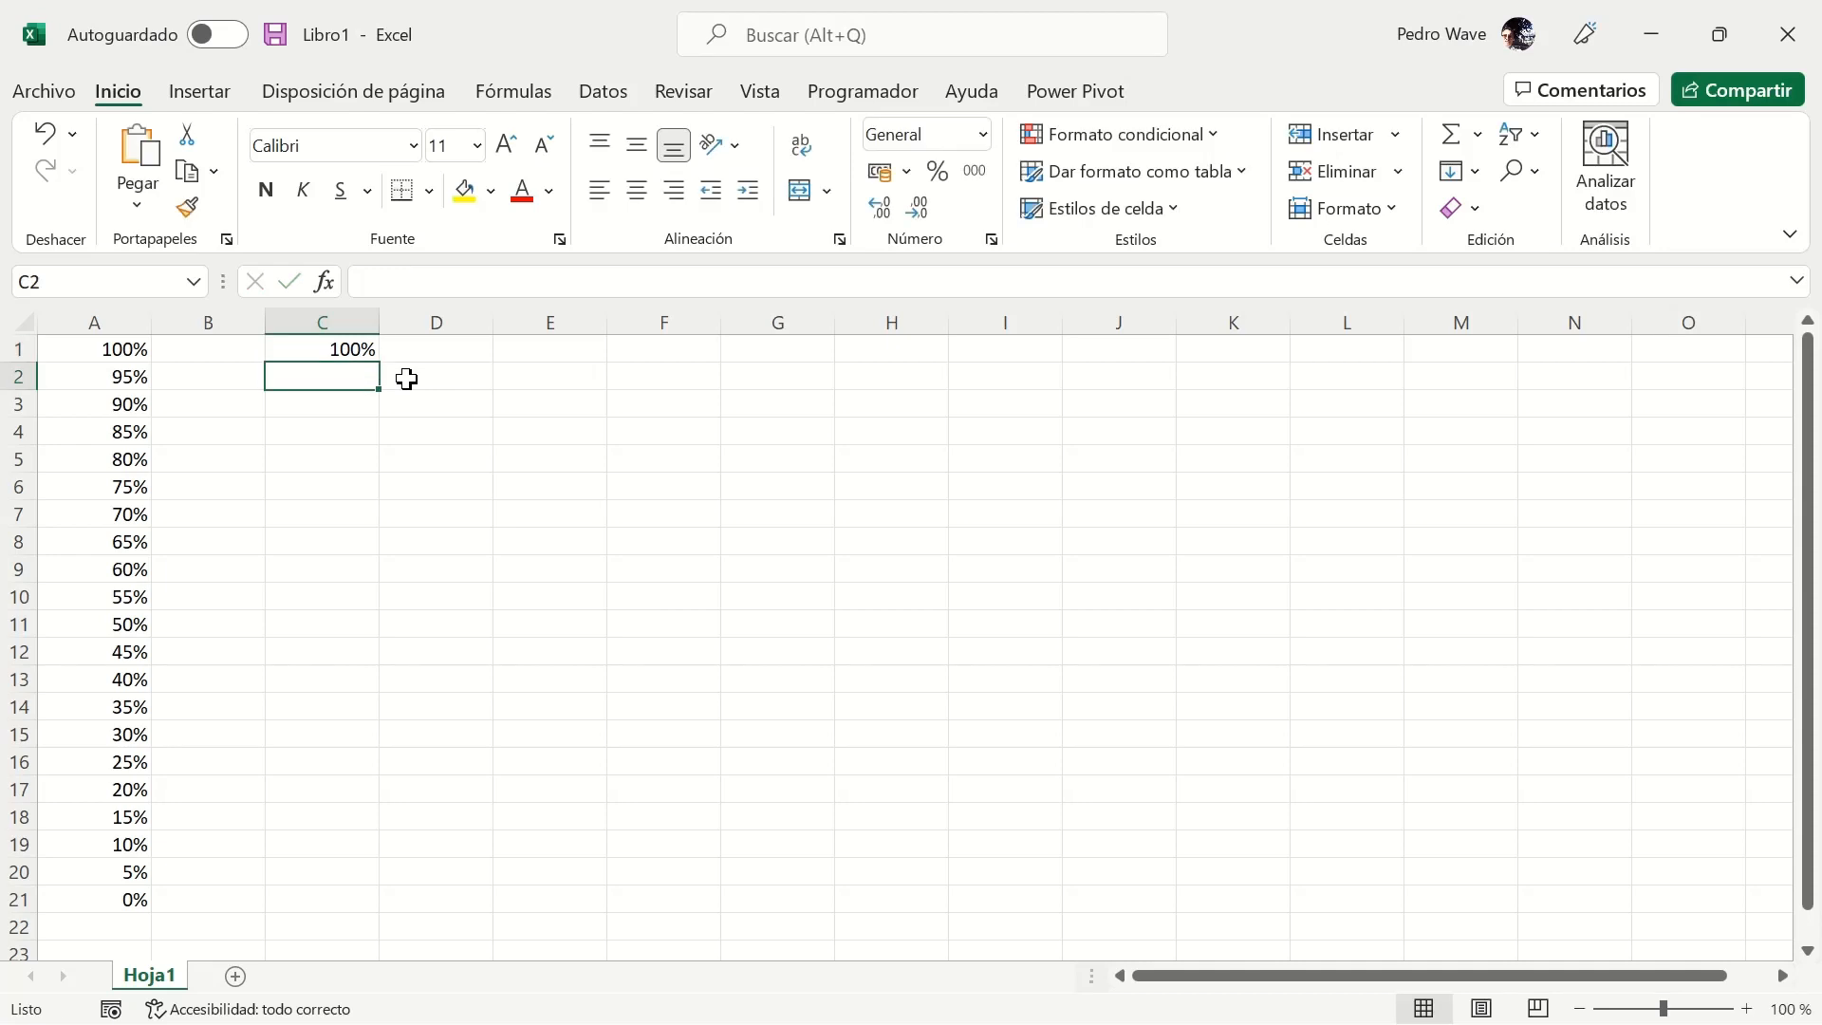
{"action": "type", "text": "50"}
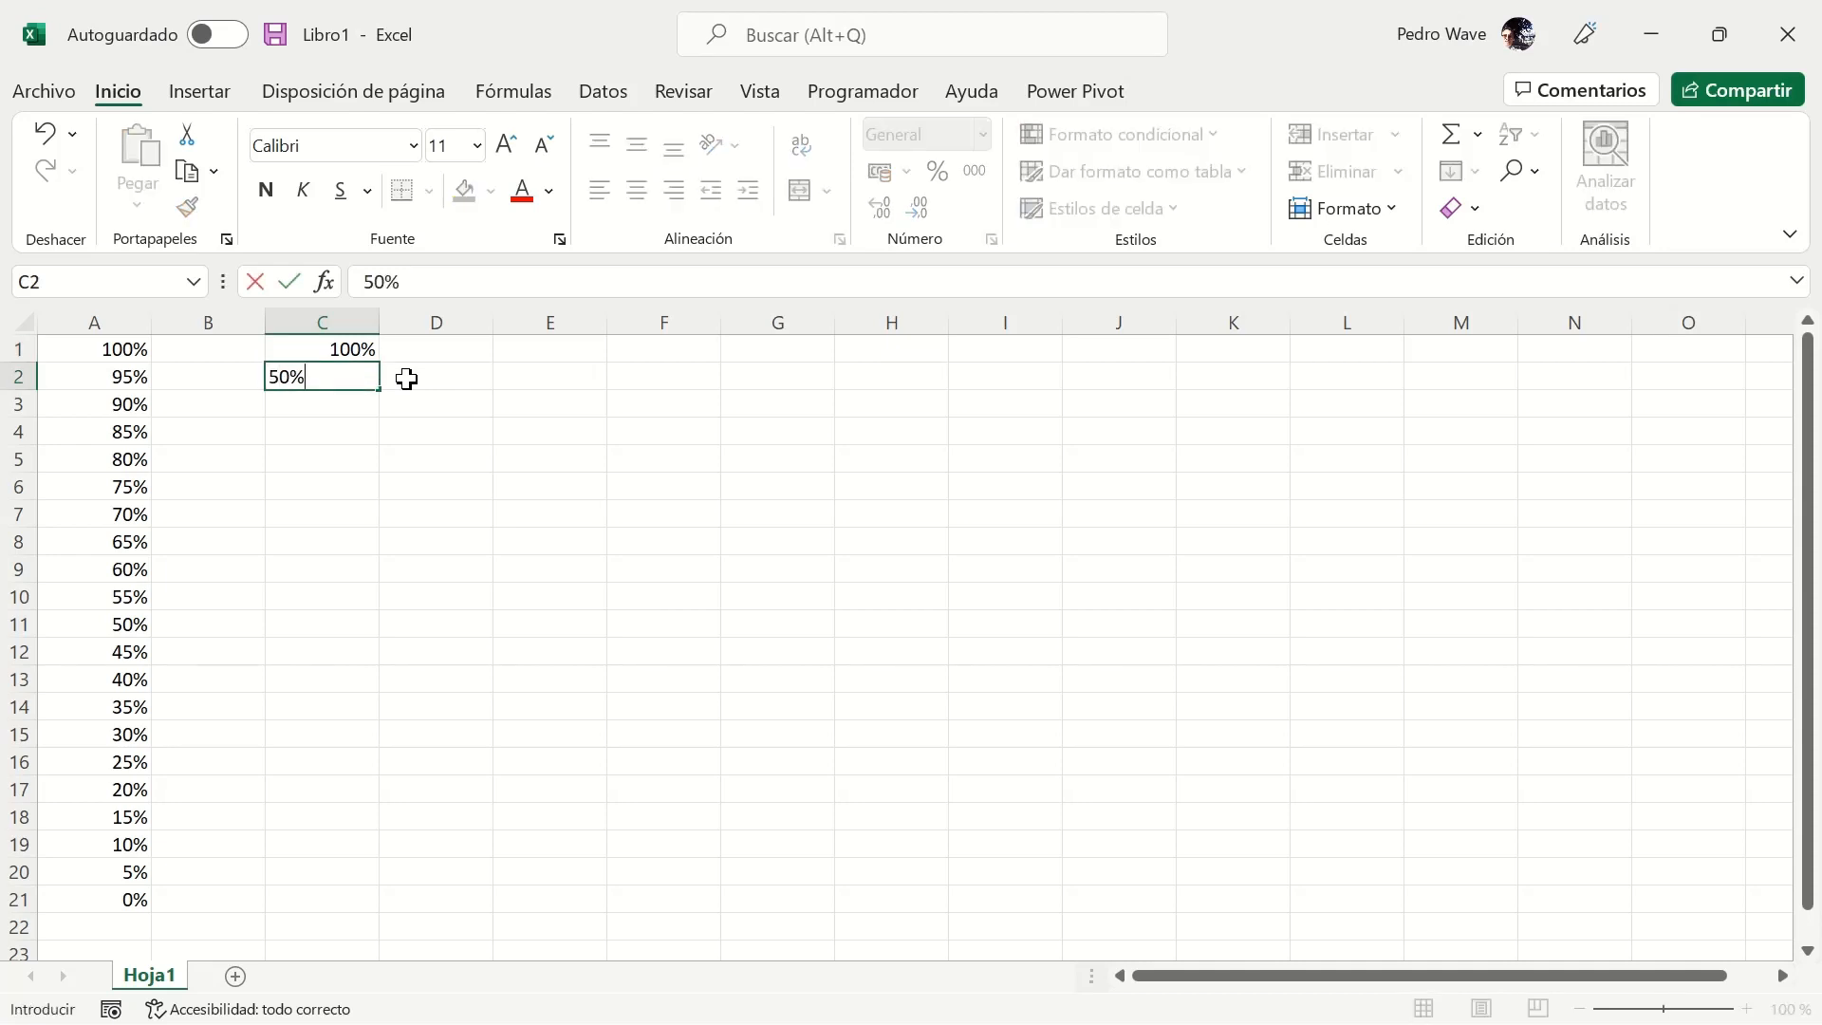
{"action": "key", "text": "Return"}
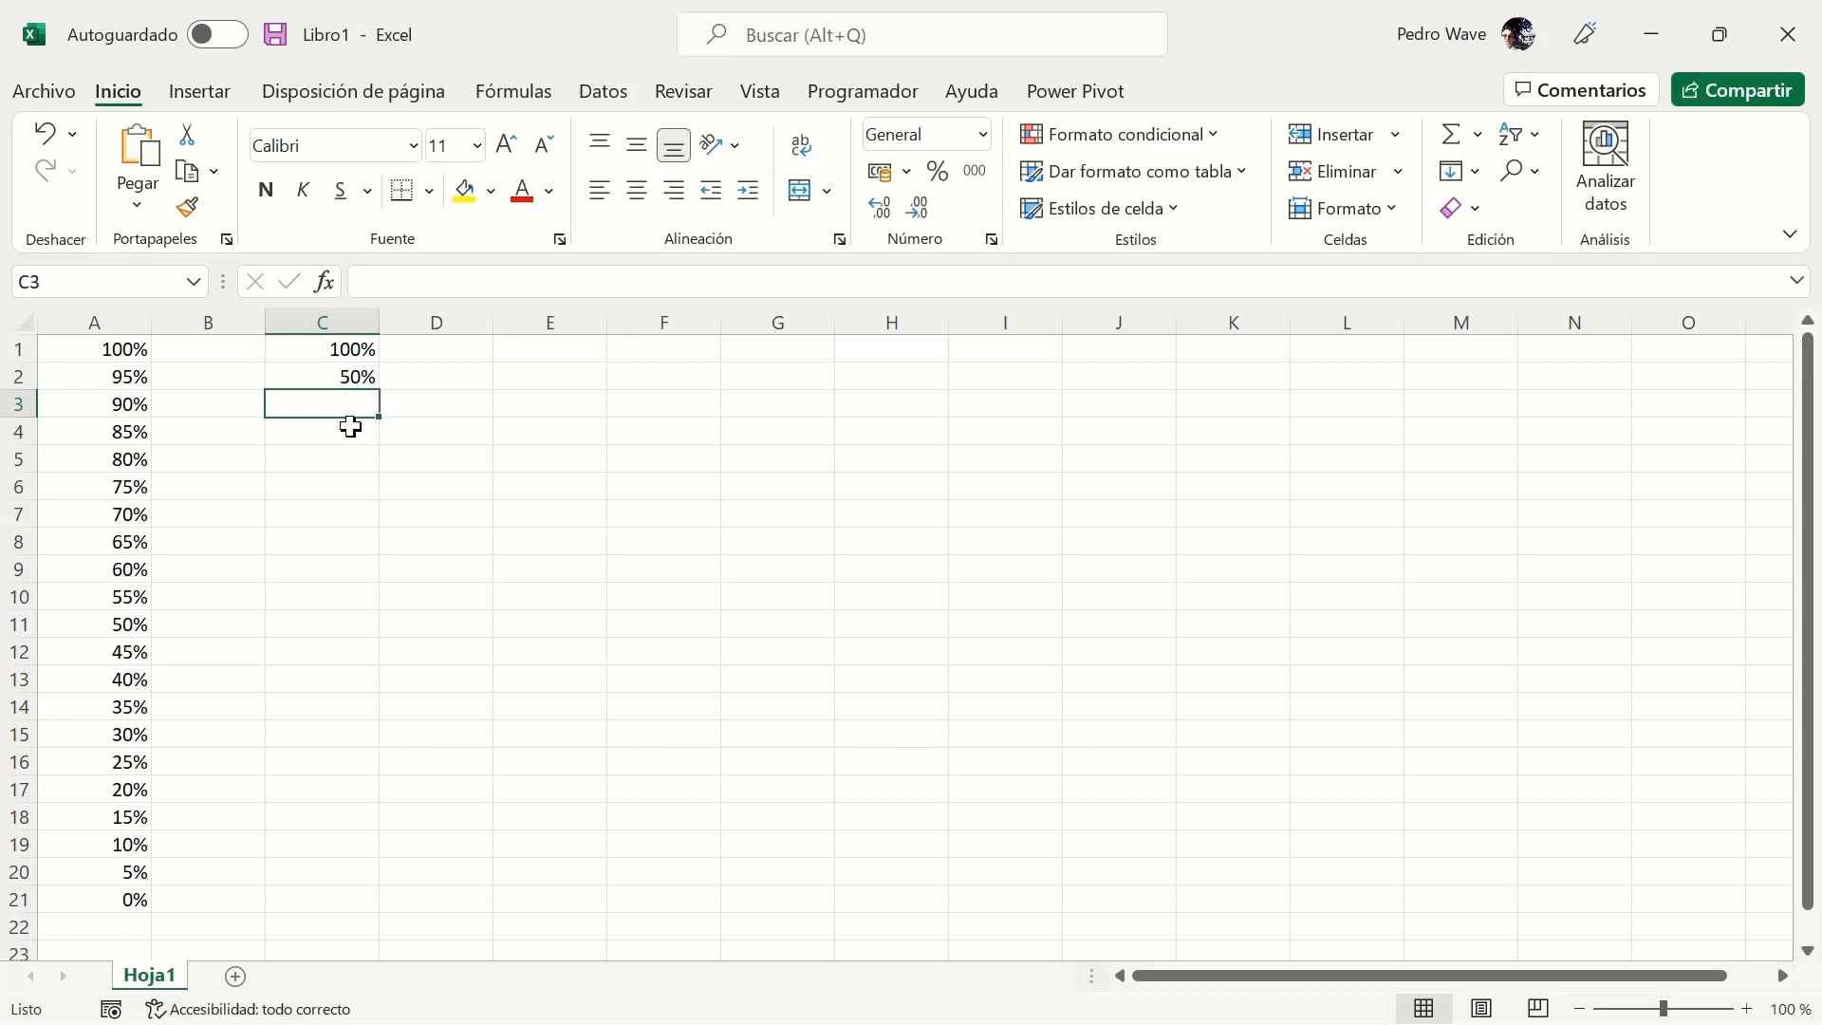
{"action": "type", "text": "50"}
{"action": "key", "text": "Return"}
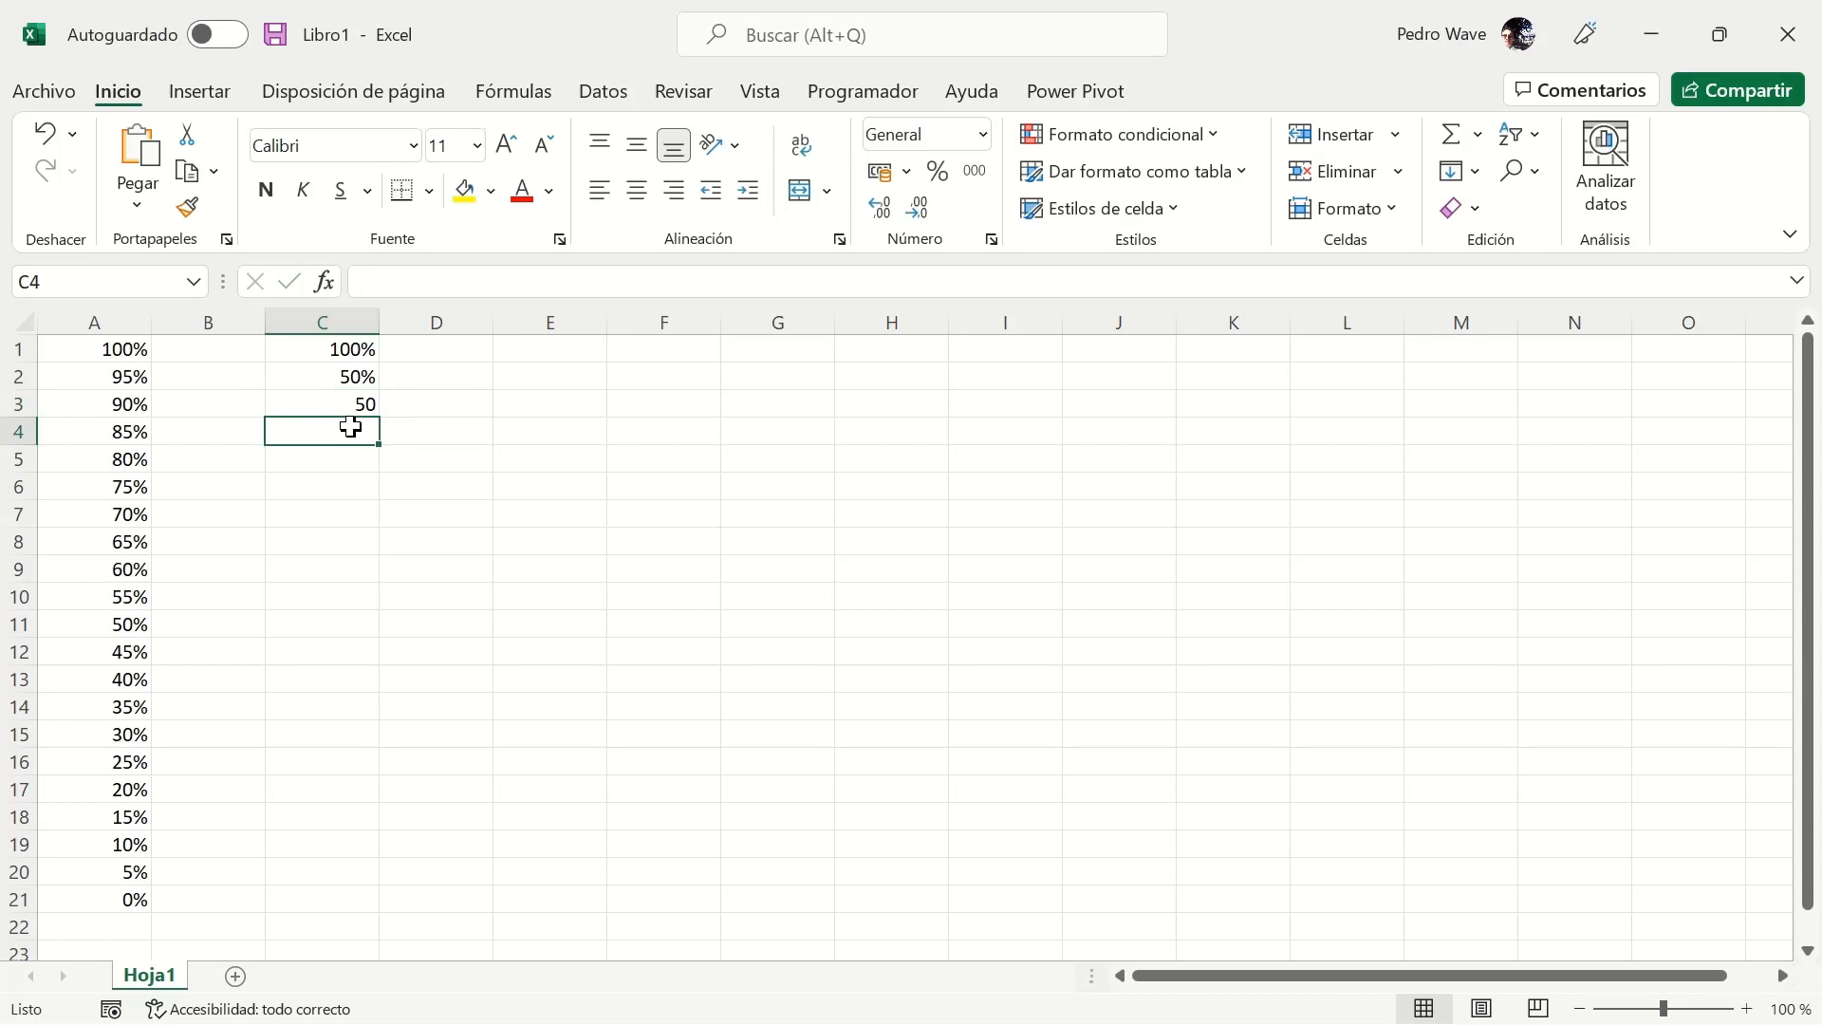
Add list data validation to C3 with source =$A$1:$A$21 and choose 100% from its drop-down list.
{"action": "key", "text": "Up"}
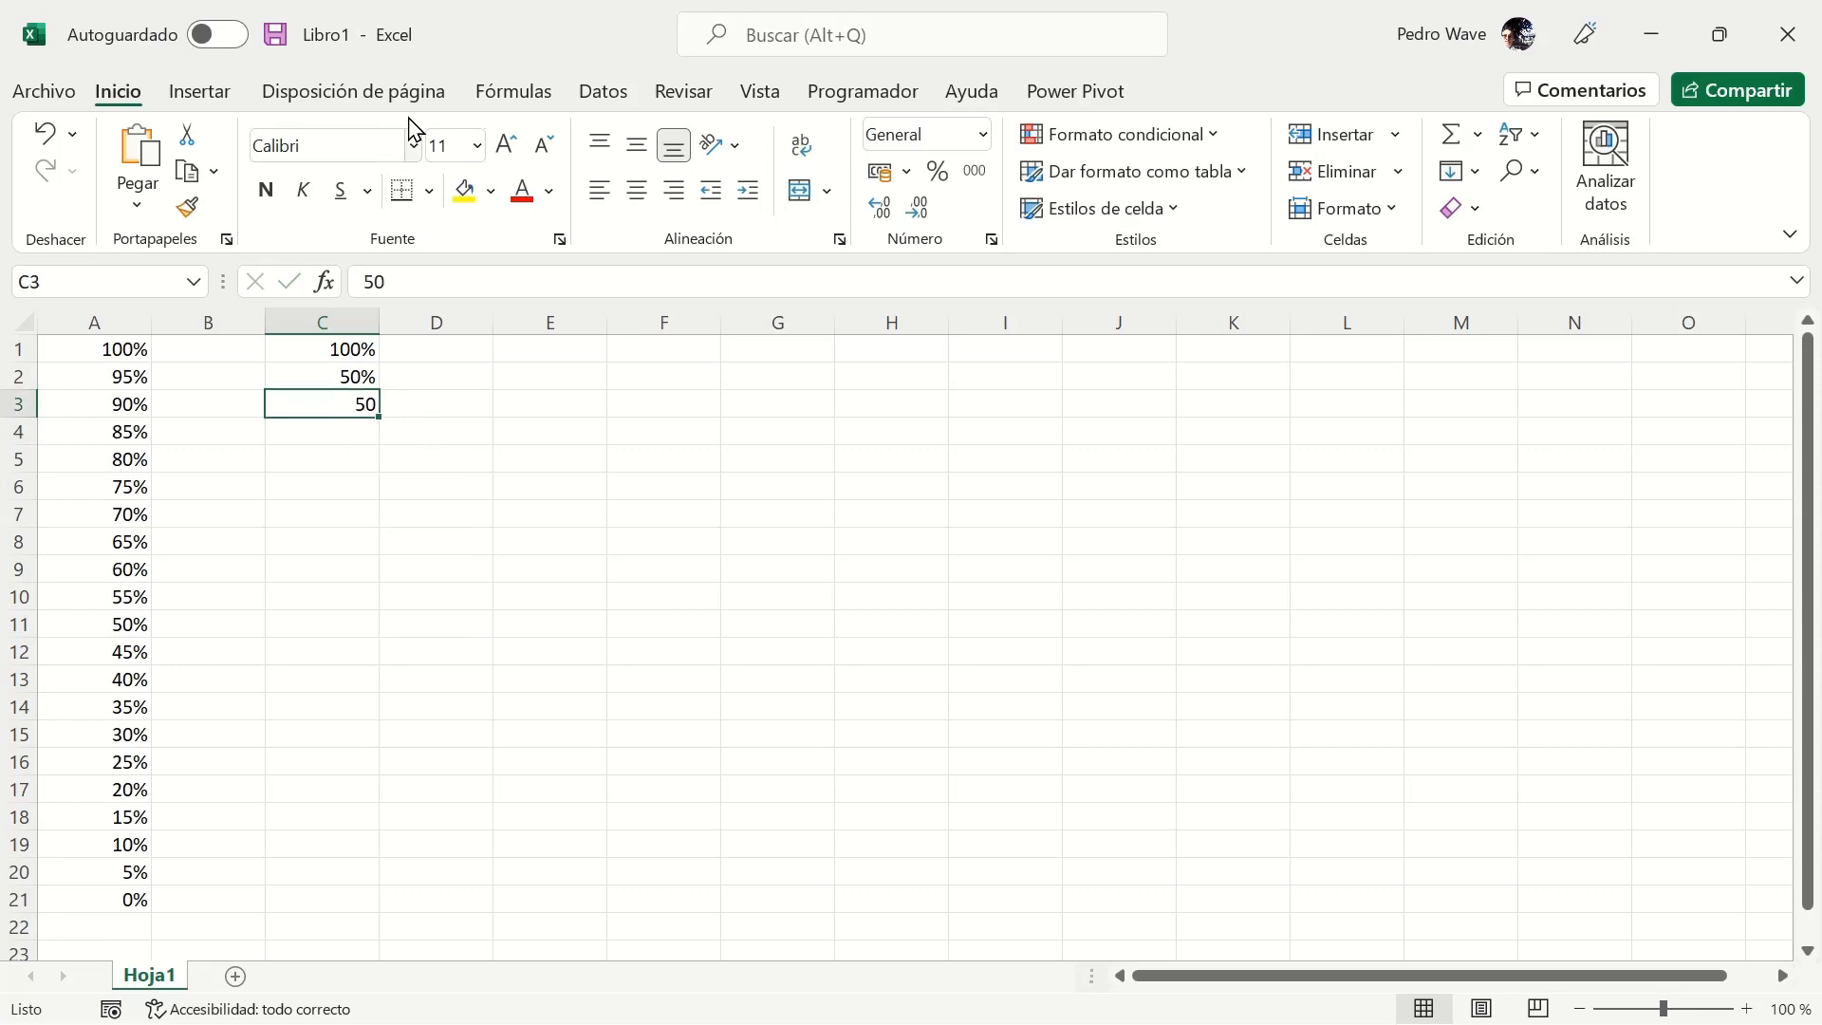
{"action": "left_click", "coordinate": [593, 97]}
{"action": "left_click", "coordinate": [1289, 207]}
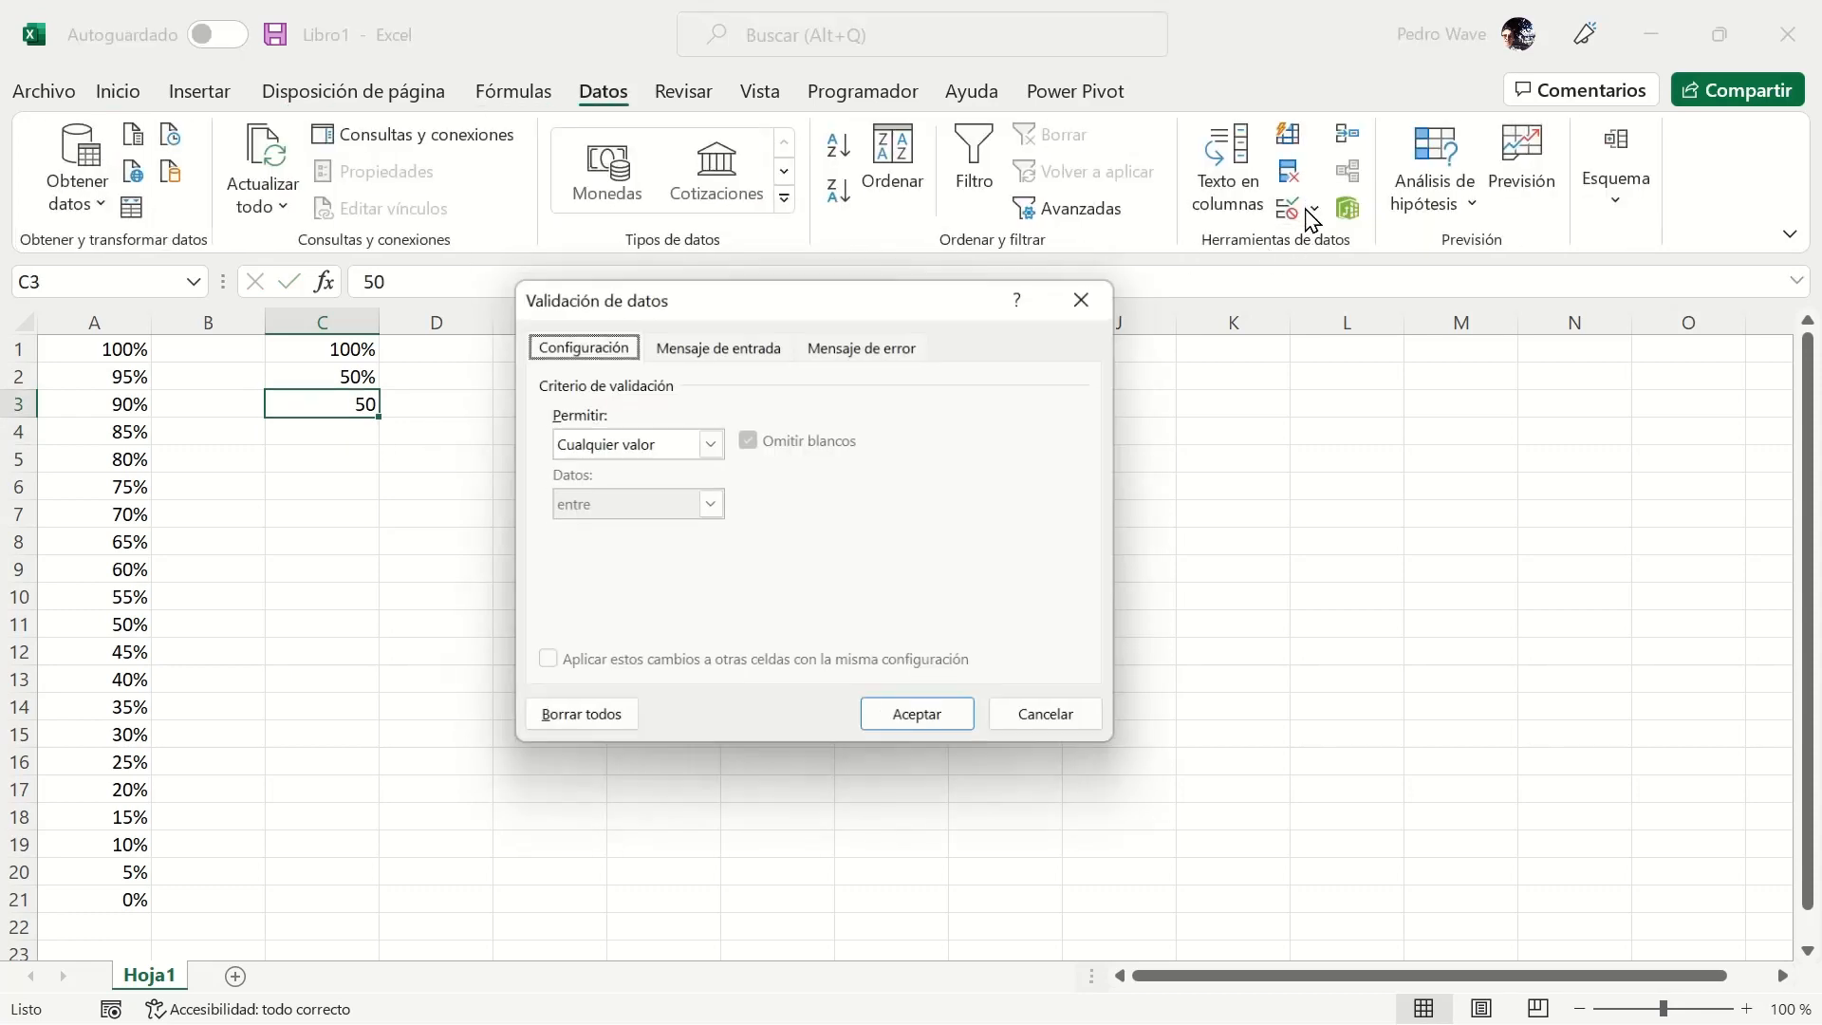
{"action": "left_click", "coordinate": [711, 443]}
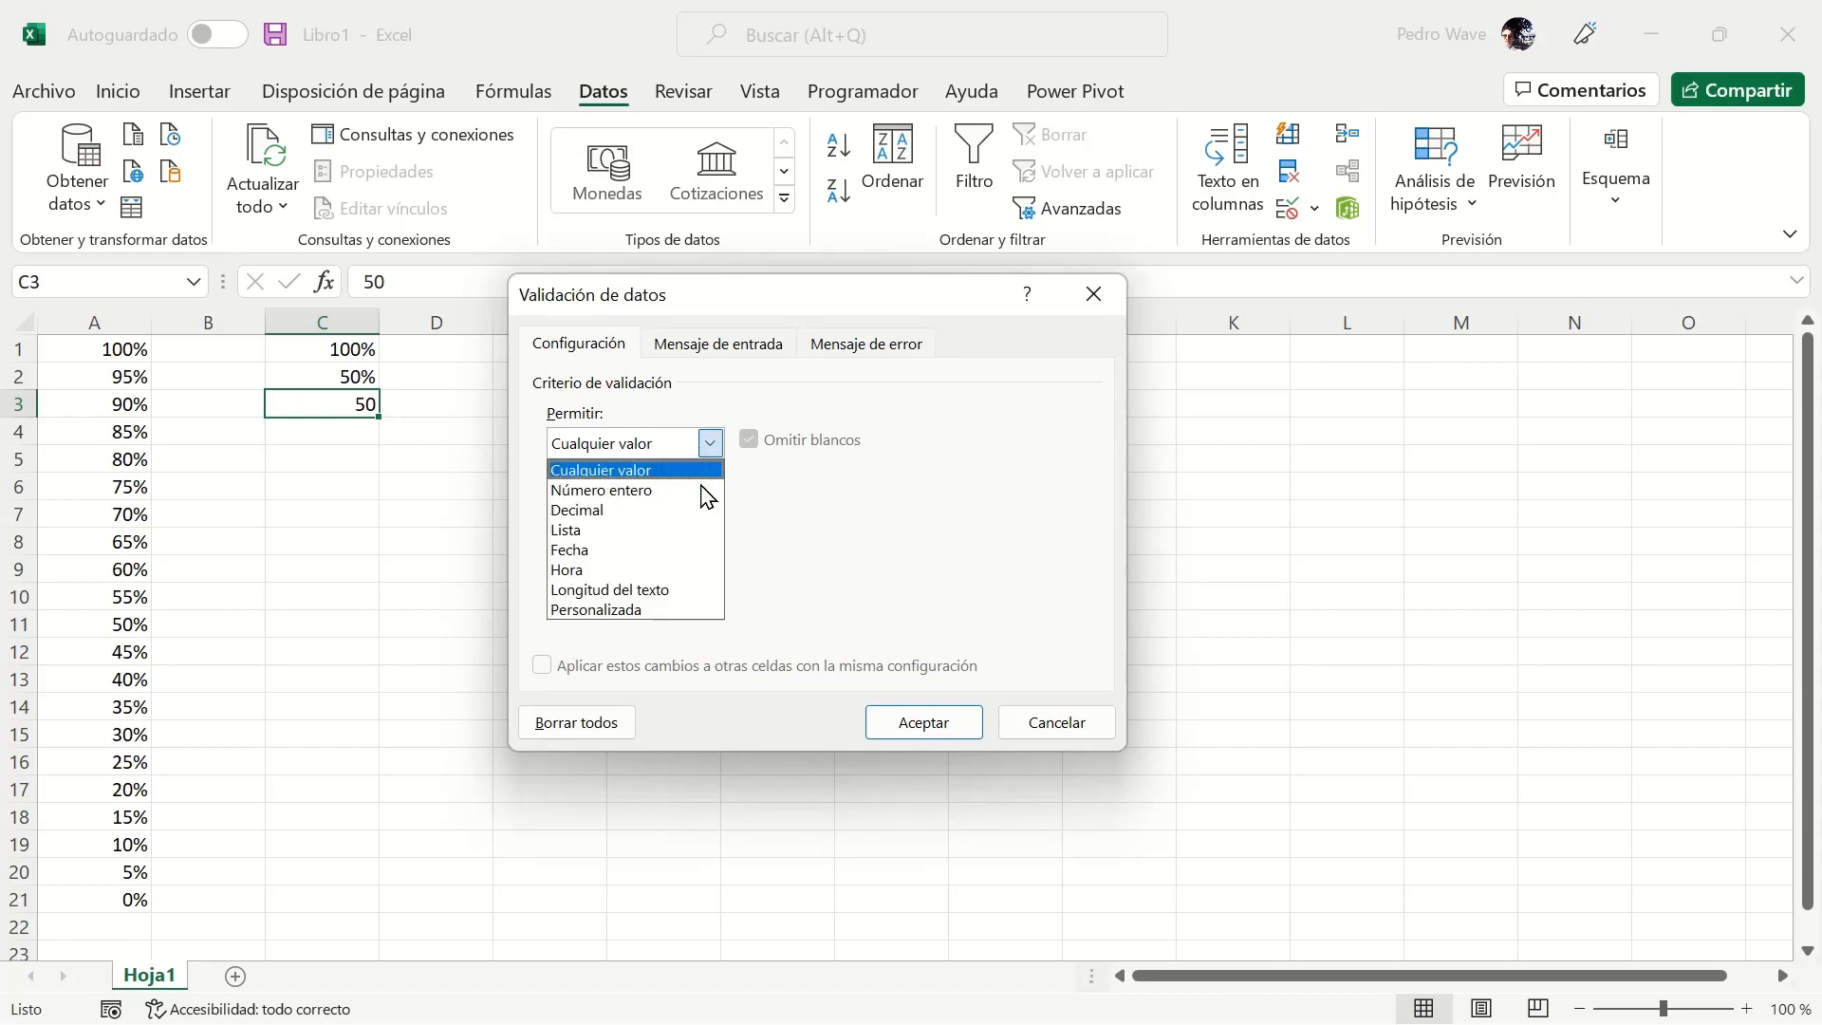
{"action": "left_click", "coordinate": [646, 532]}
{"action": "left_click", "coordinate": [651, 561]}
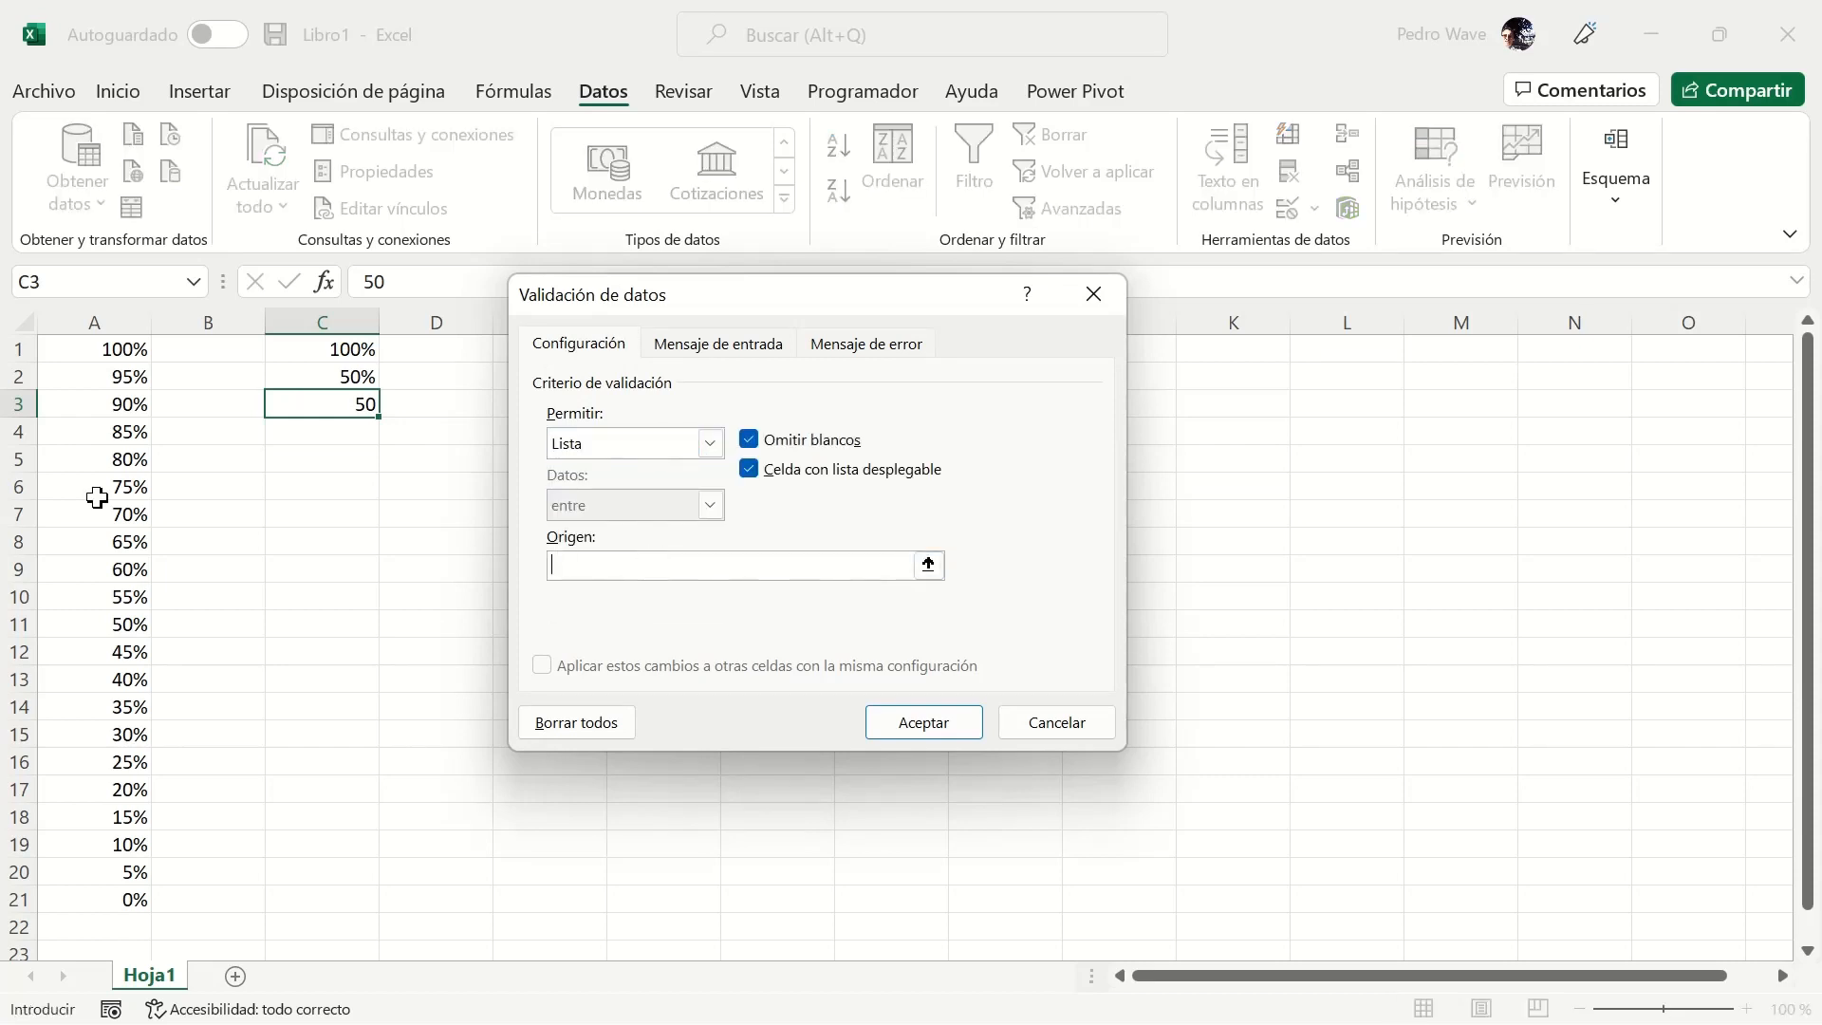
{"action": "left_click_drag", "start_coordinate": [71, 349], "coordinate": [91, 897]}
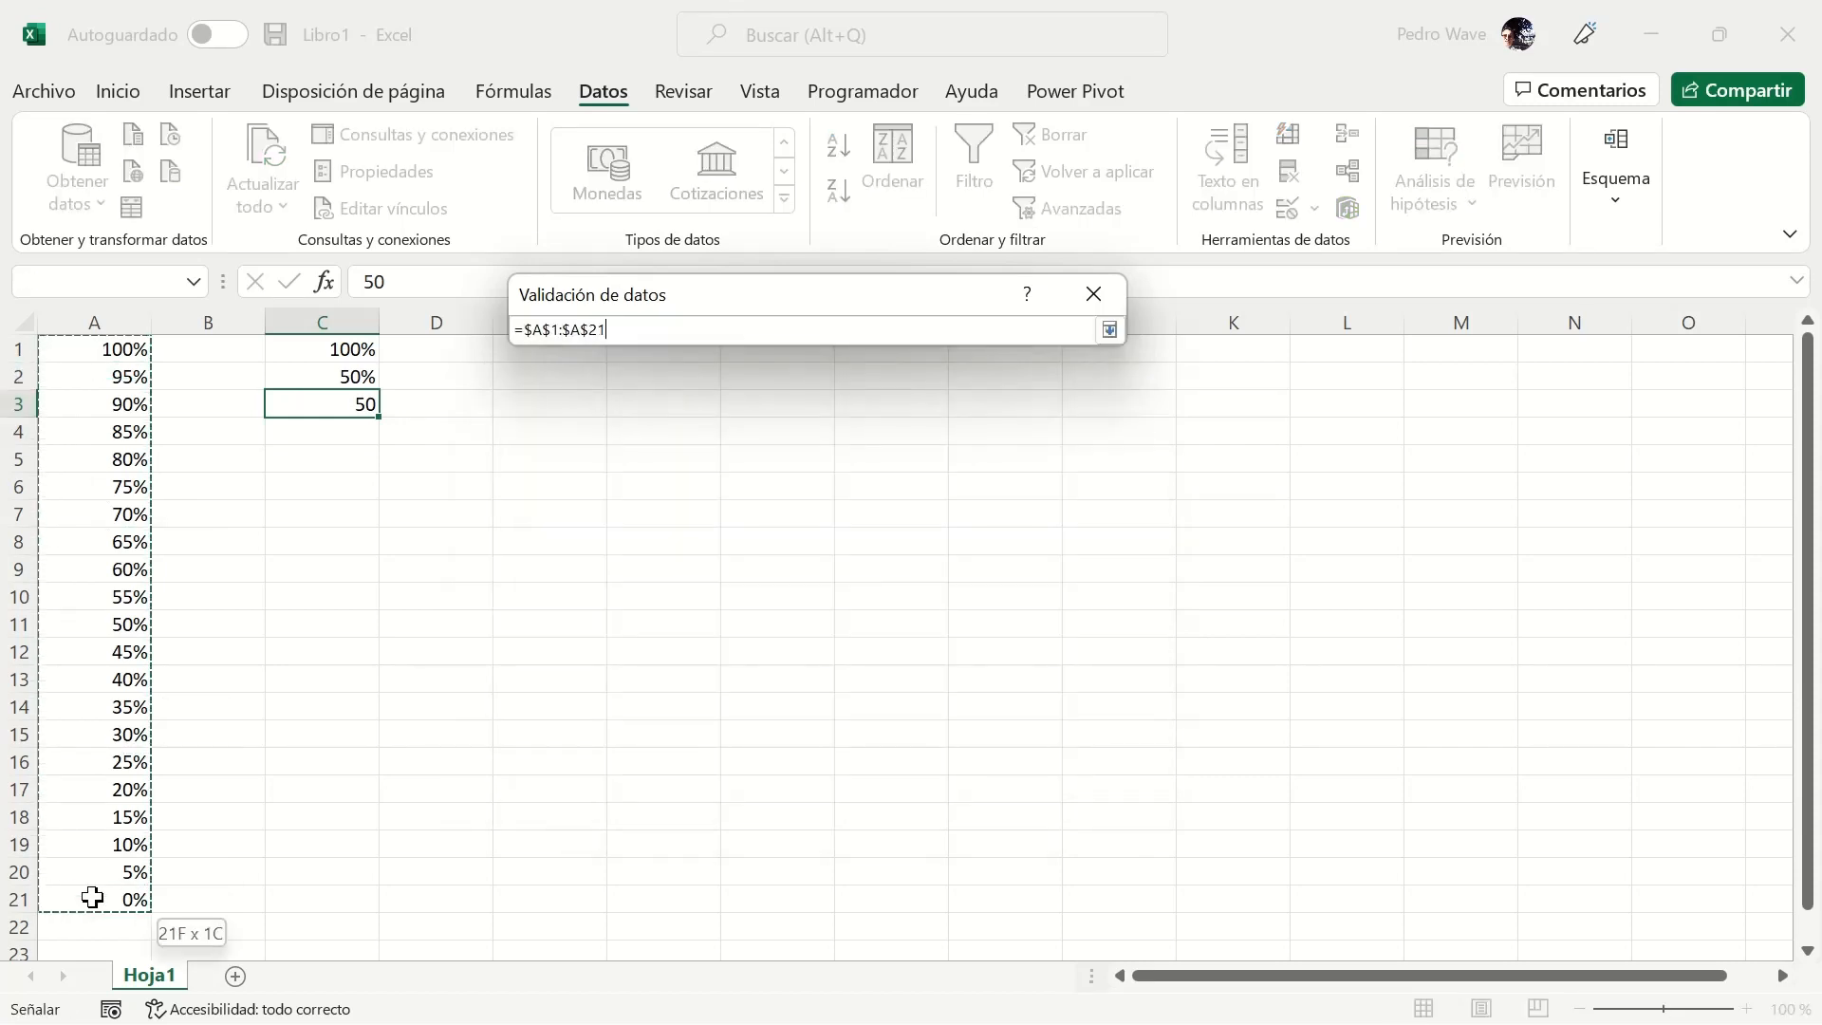
{"action": "left_click", "coordinate": [887, 729]}
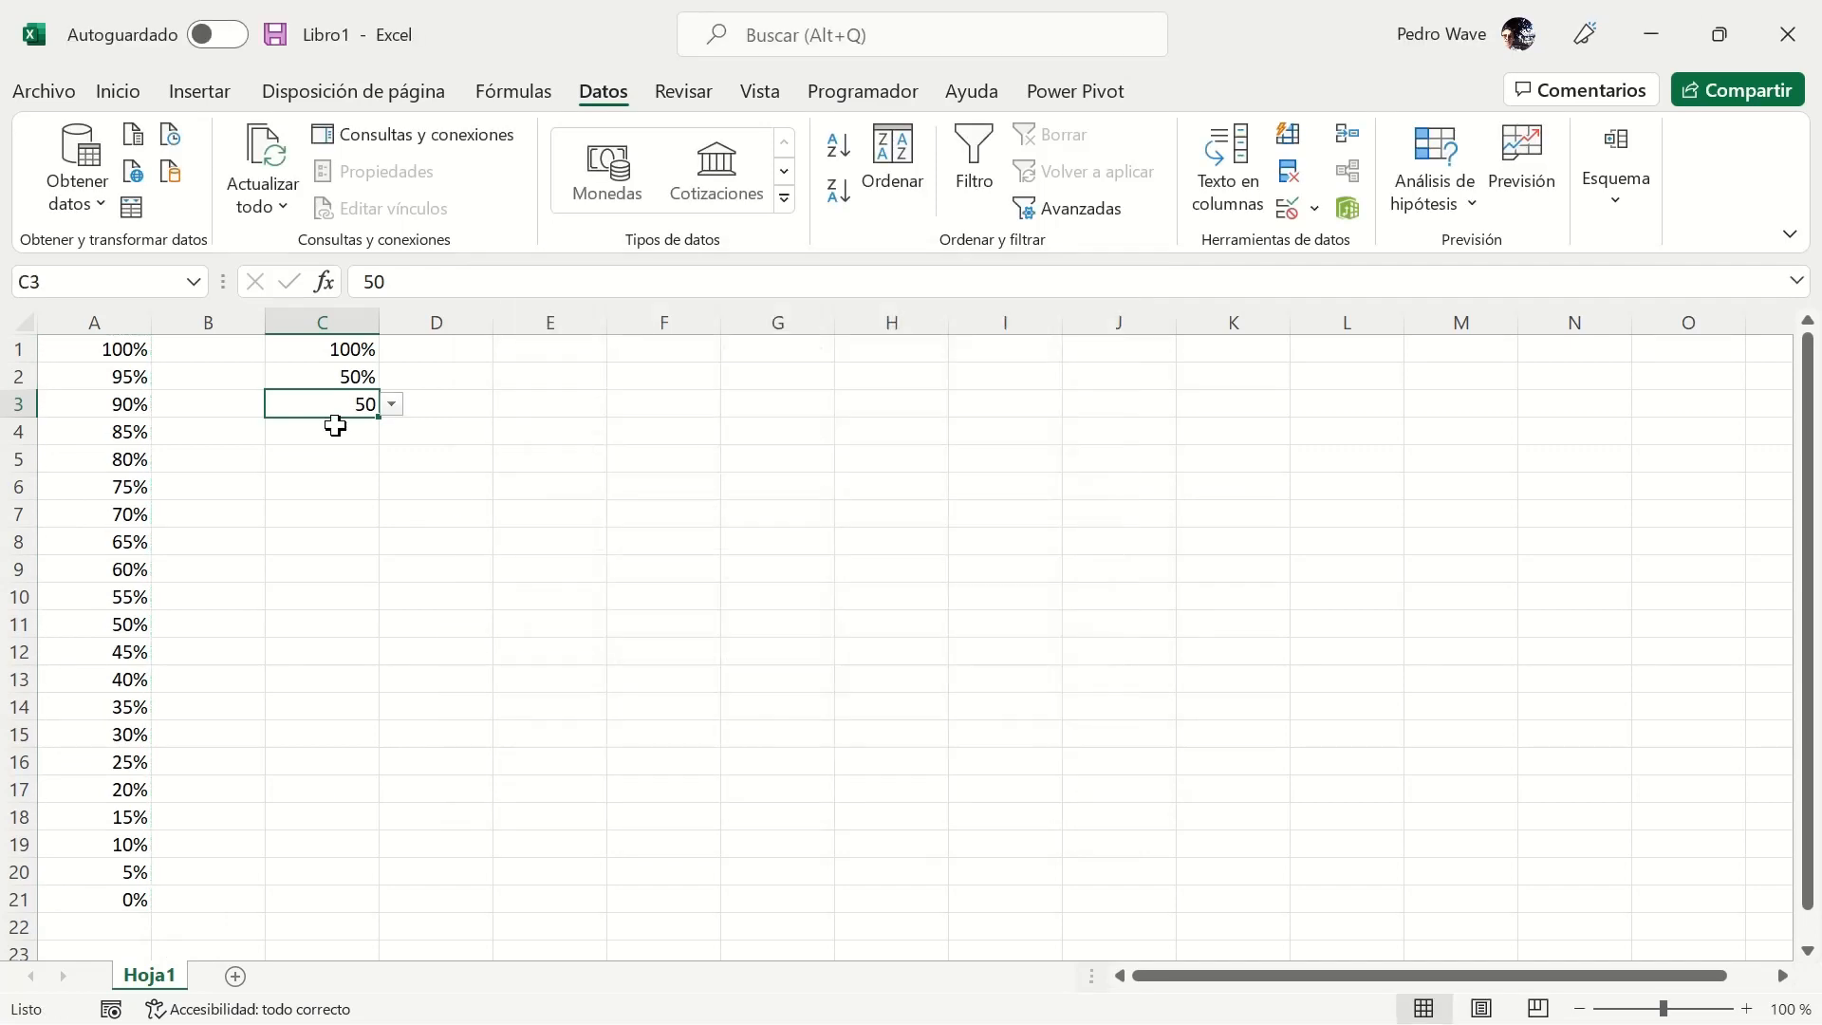
{"action": "left_click", "coordinate": [392, 405]}
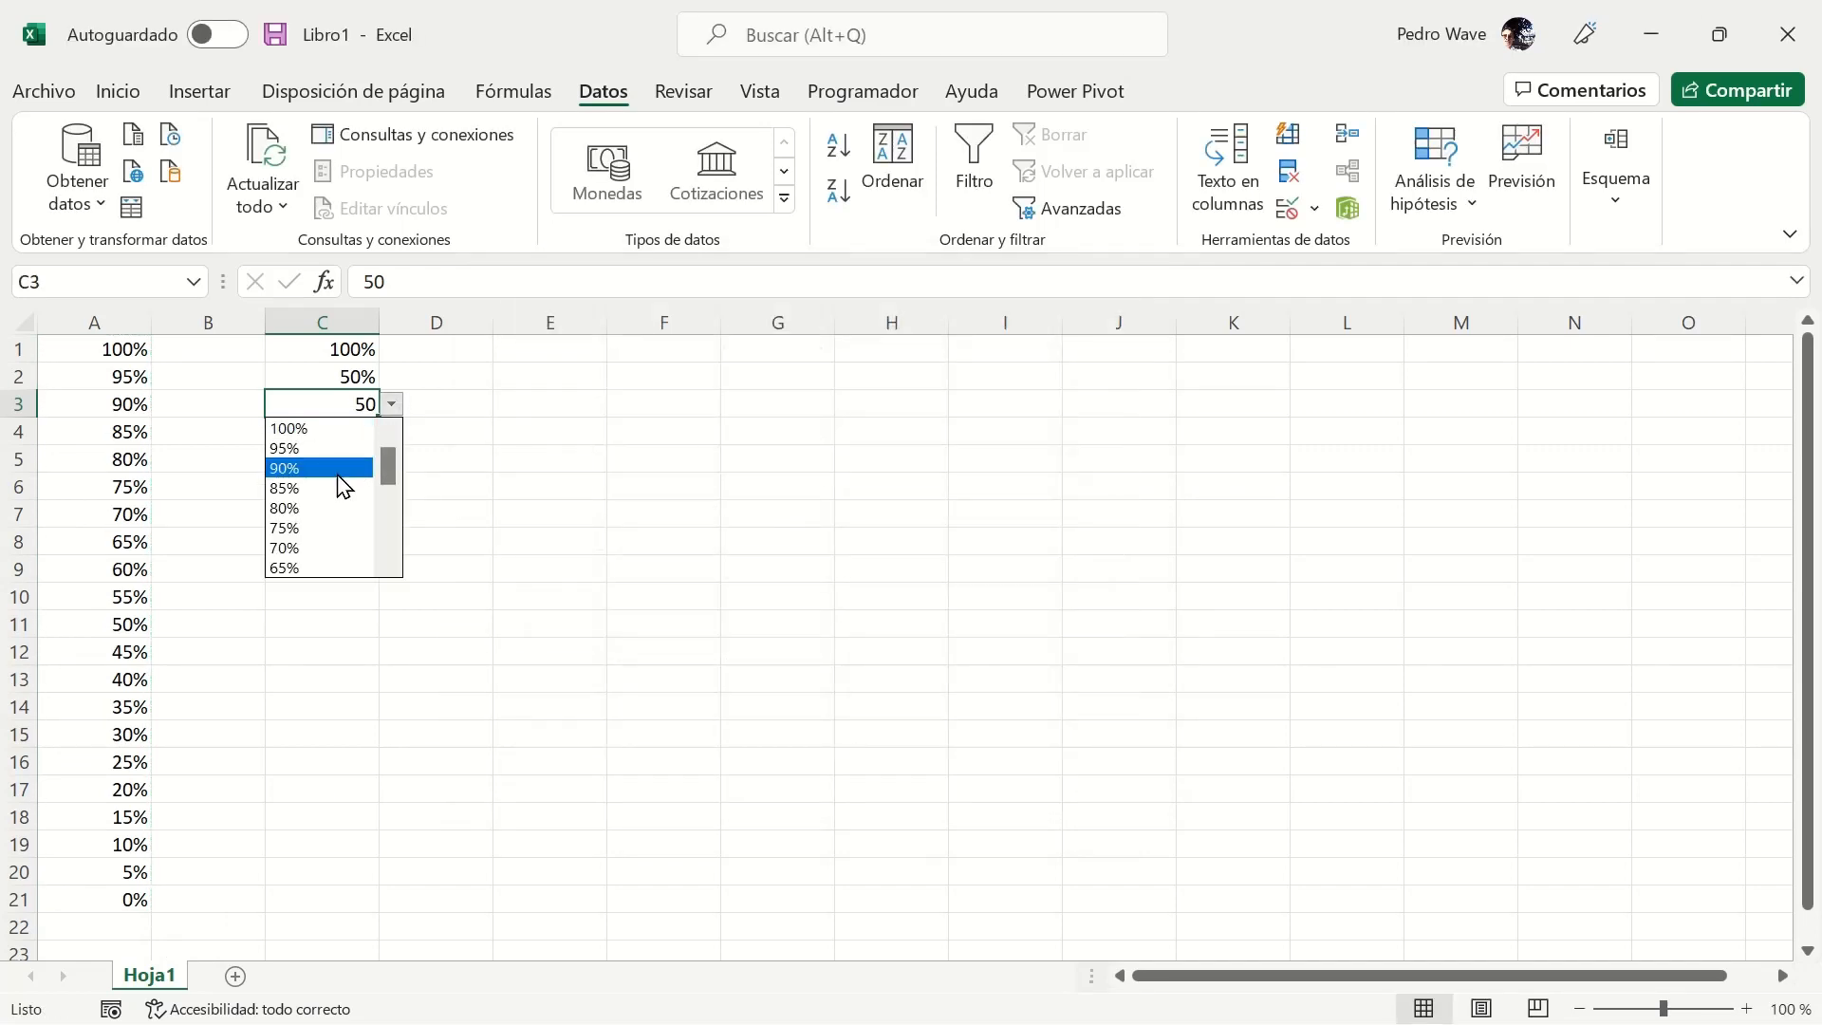
{"action": "left_click", "coordinate": [366, 432]}
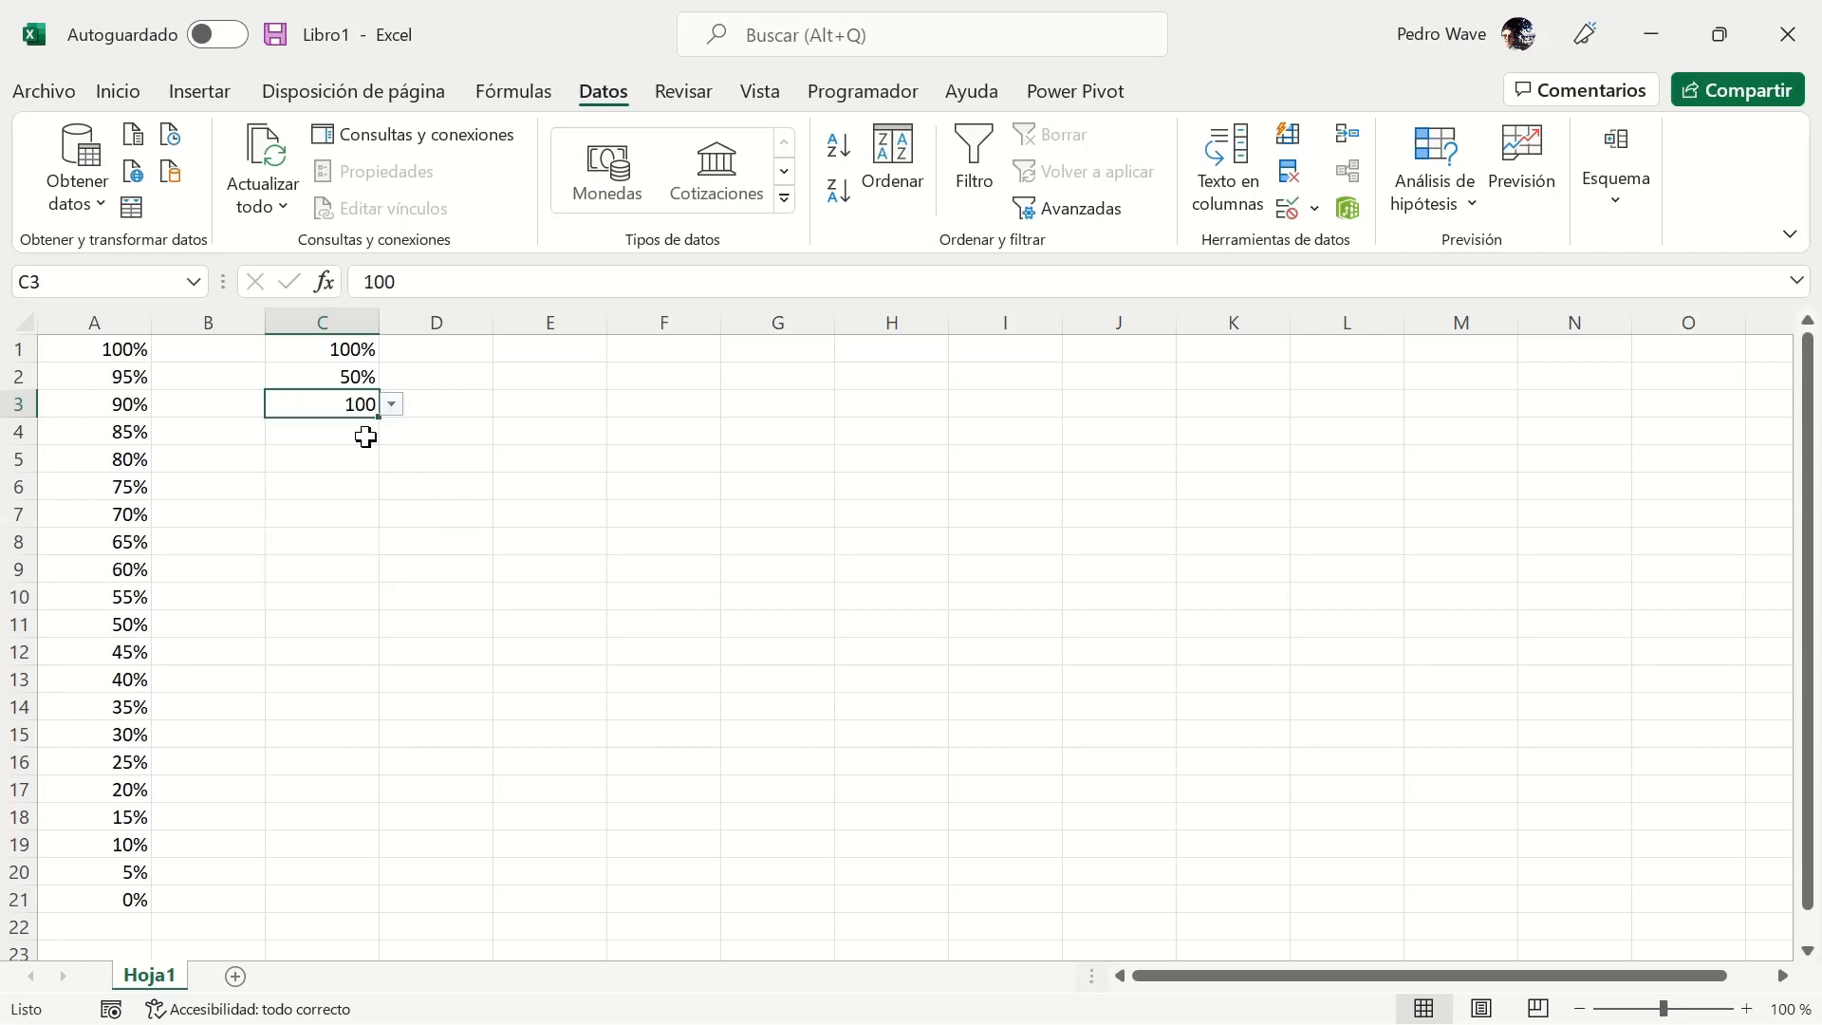
Replace the content of C2 with the formula =C3/100.
{"action": "left_click", "coordinate": [358, 376]}
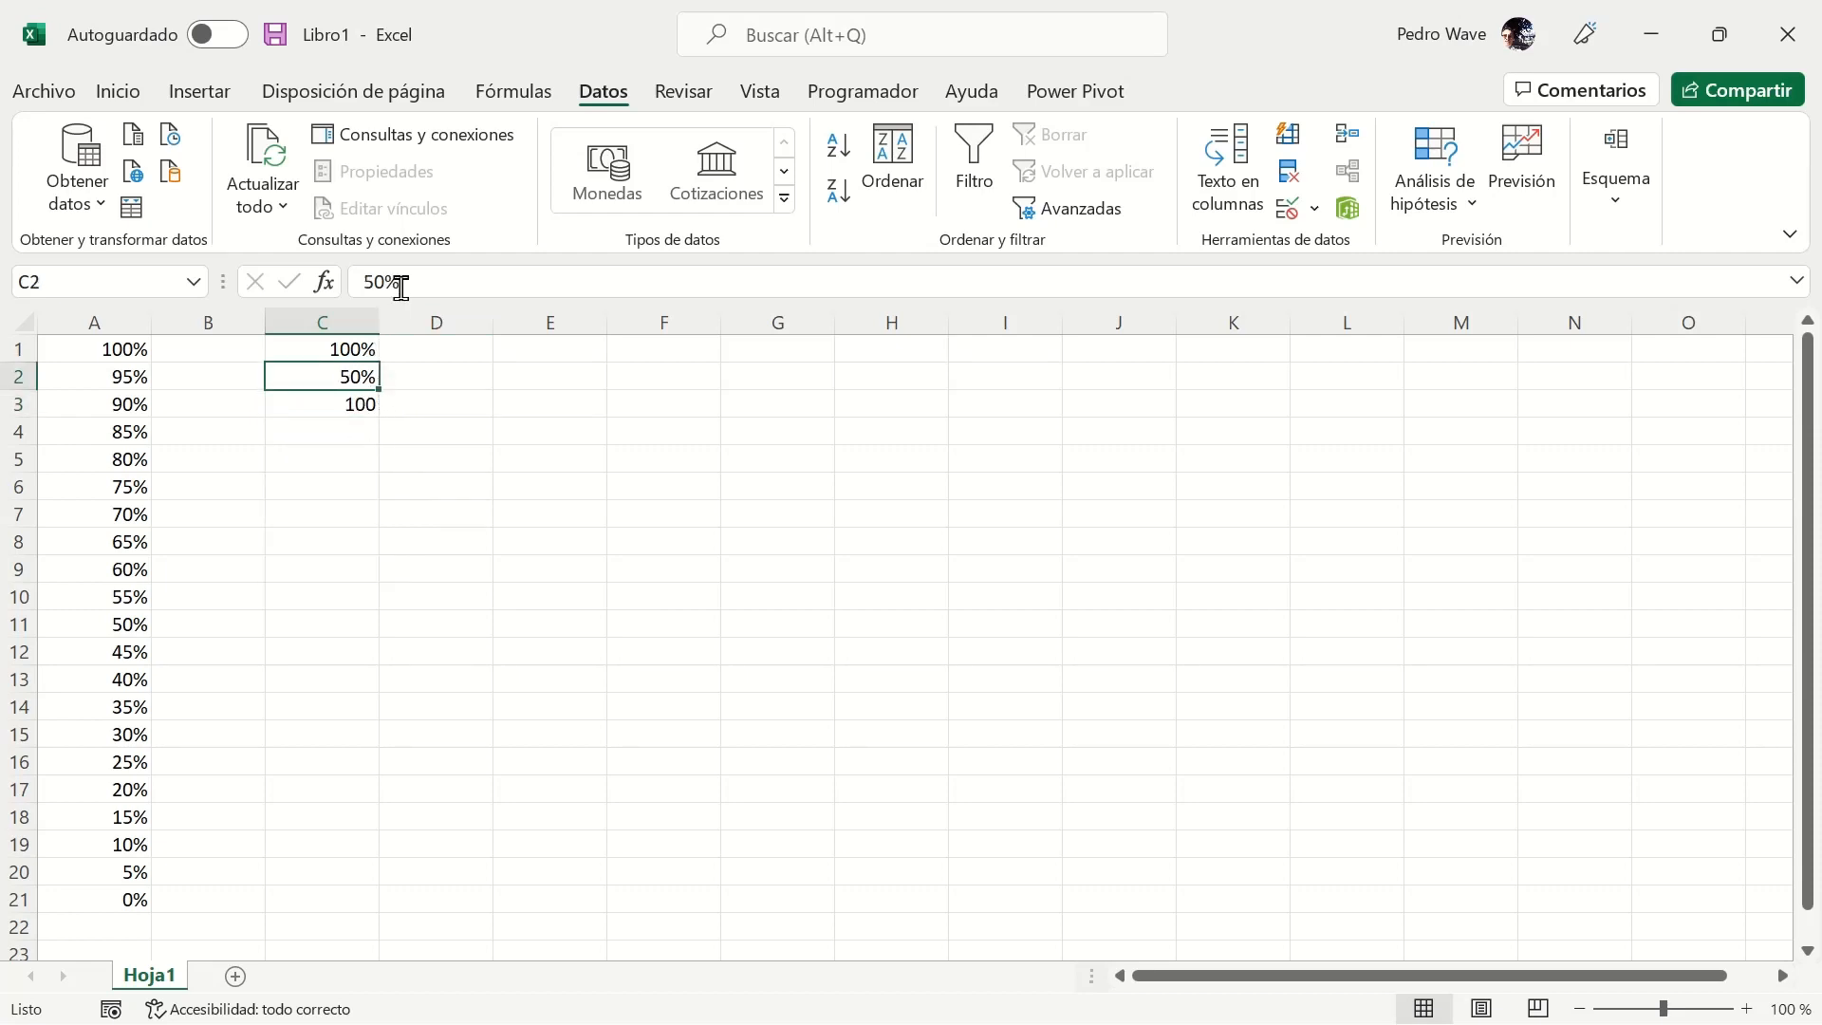
{"action": "left_click_drag", "start_coordinate": [400, 288], "coordinate": [305, 294]}
{"action": "type", "text": "="}
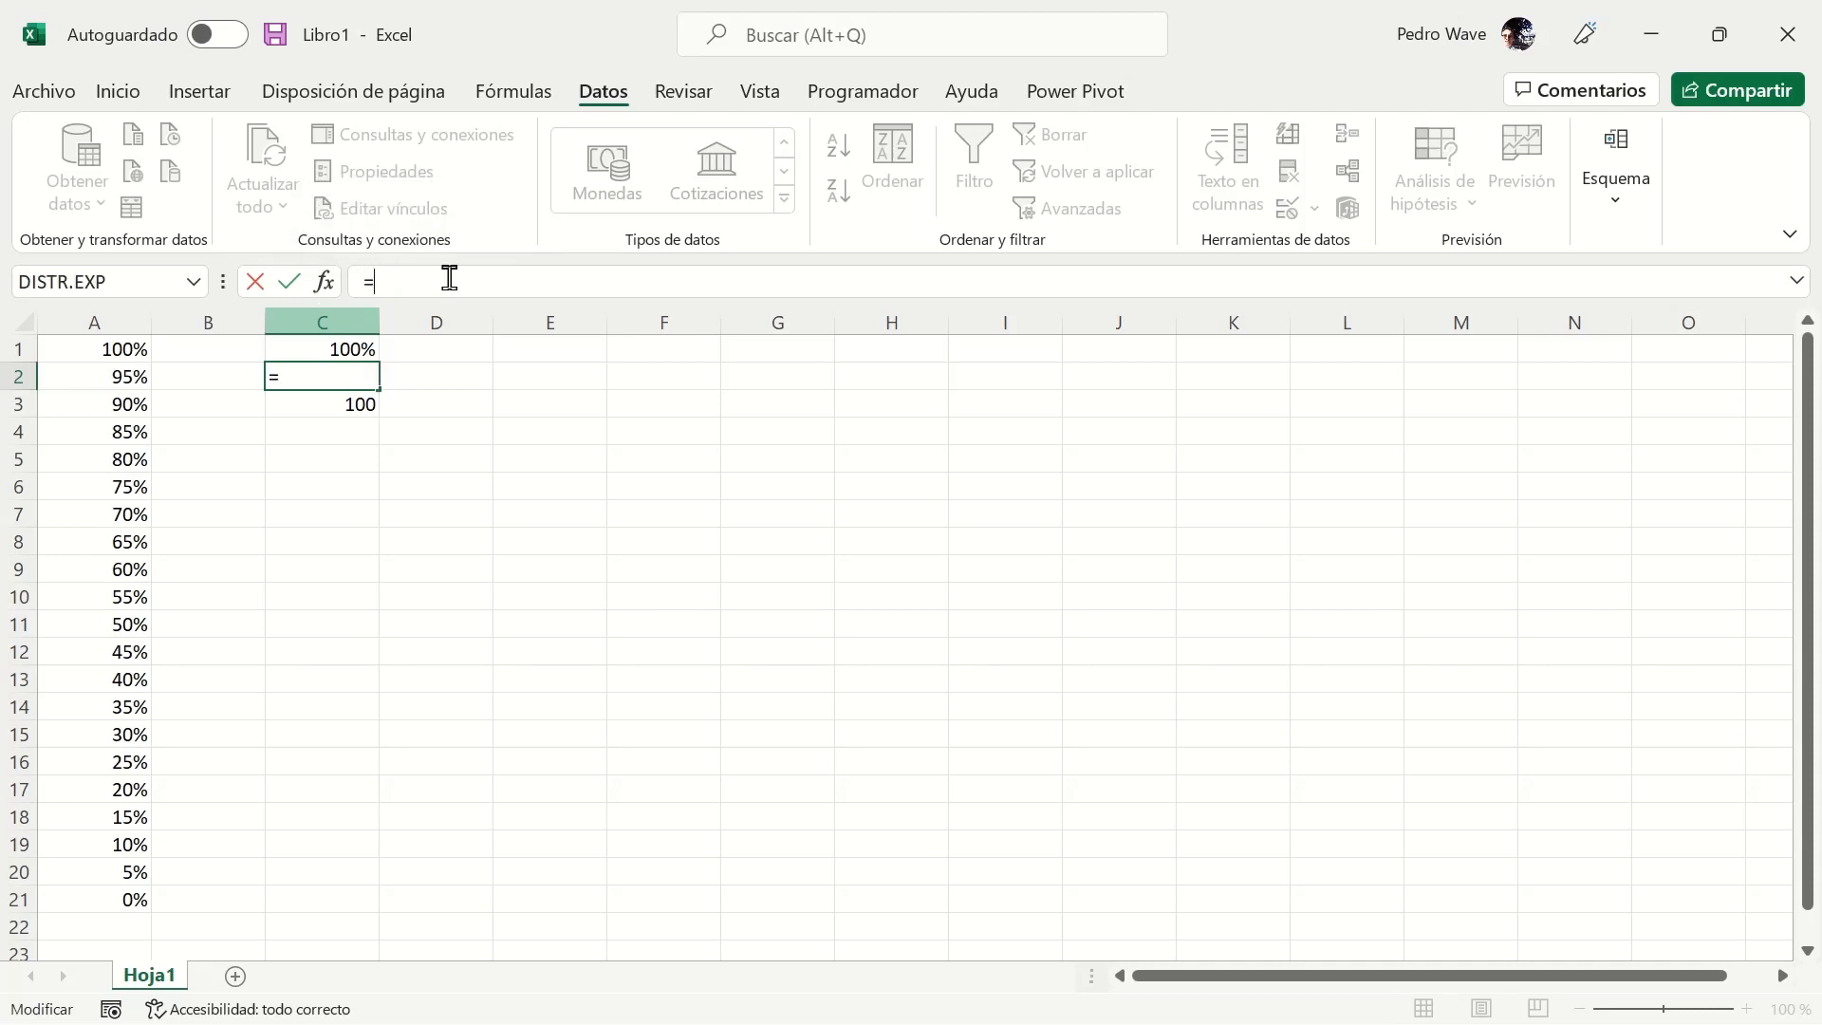
{"action": "left_click", "coordinate": [349, 397]}
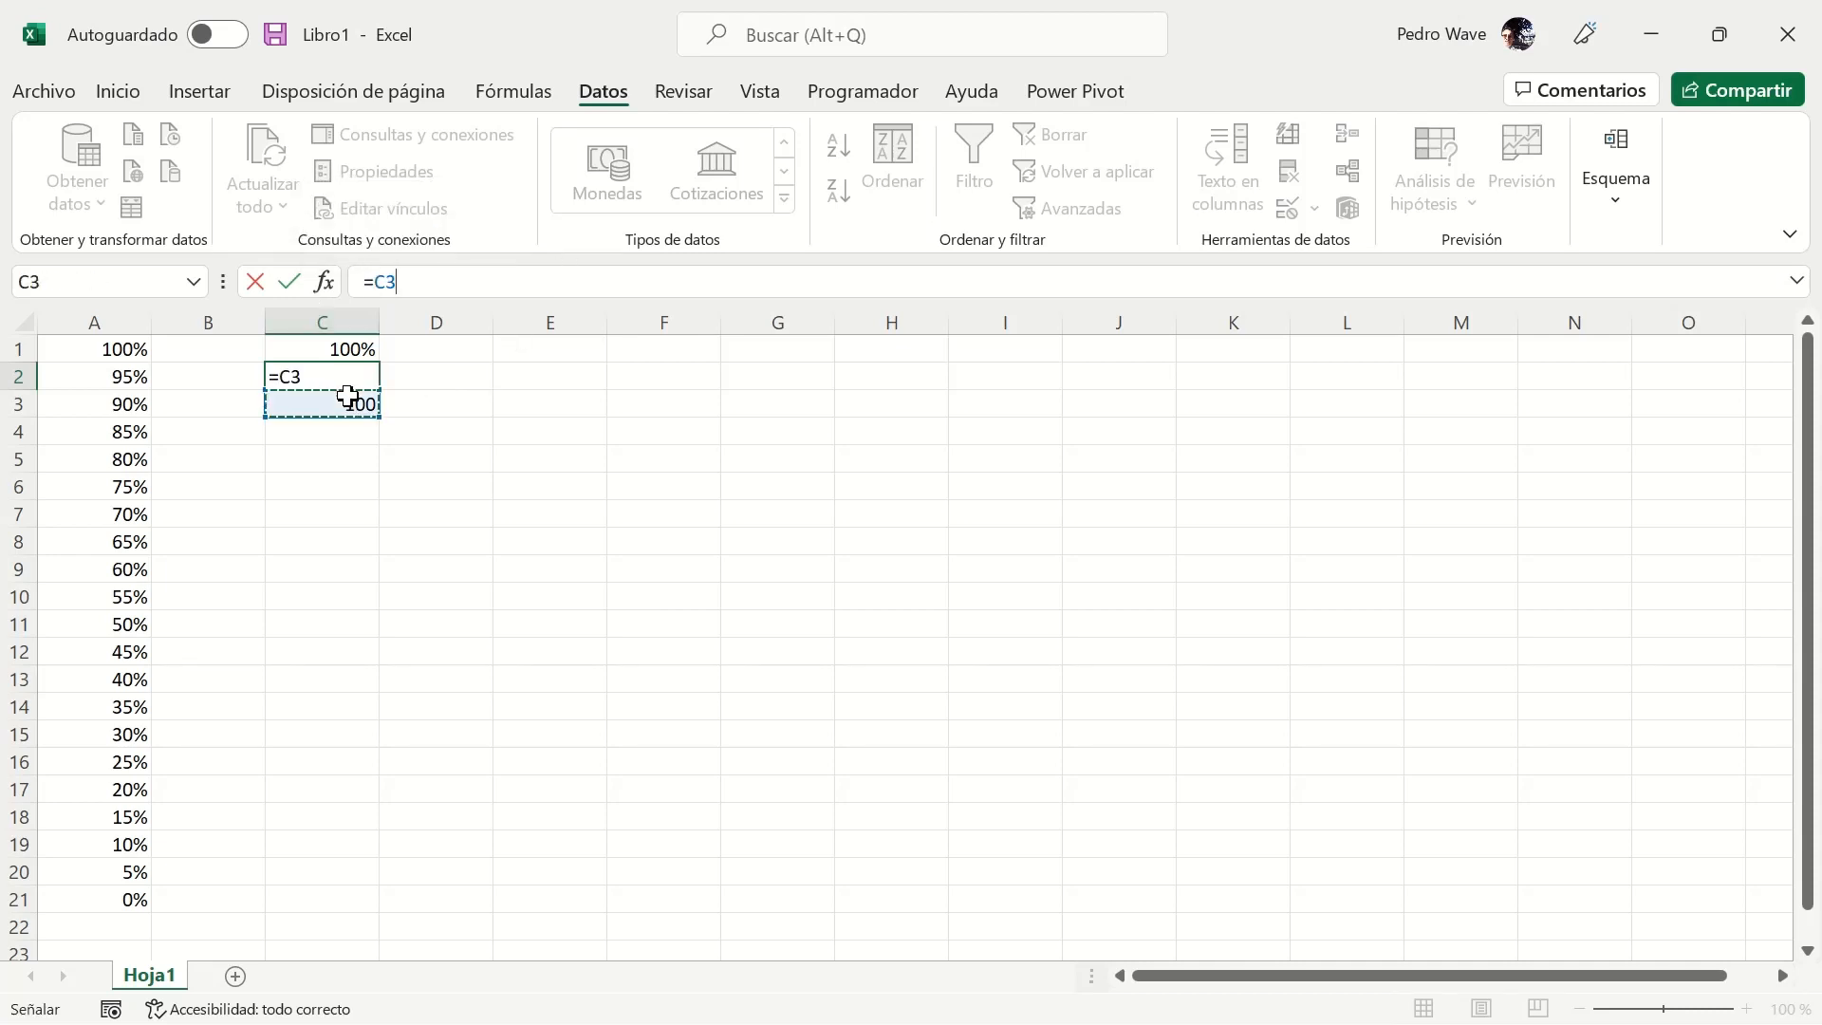
{"action": "type", "text": "/100"}
{"action": "key", "text": "Return"}
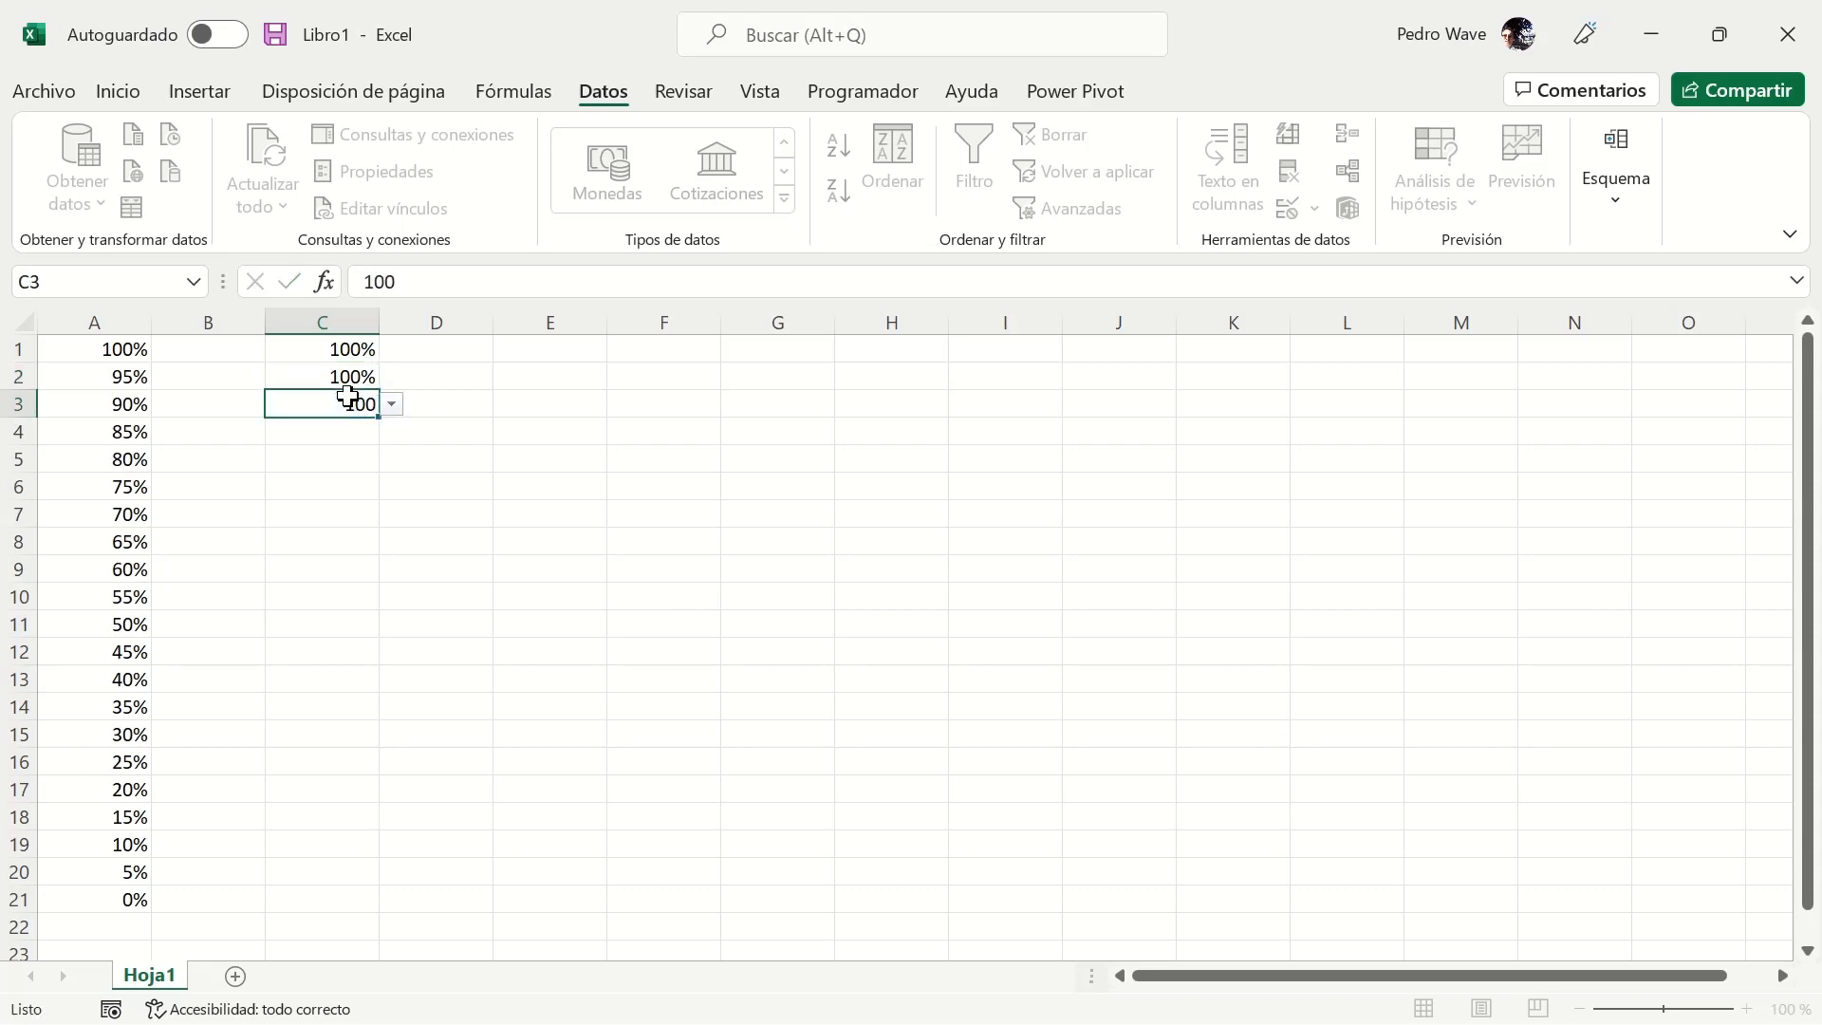
Choose 50% from the drop-down list in C3 and check the formula in C2.
{"action": "left_click", "coordinate": [392, 405]}
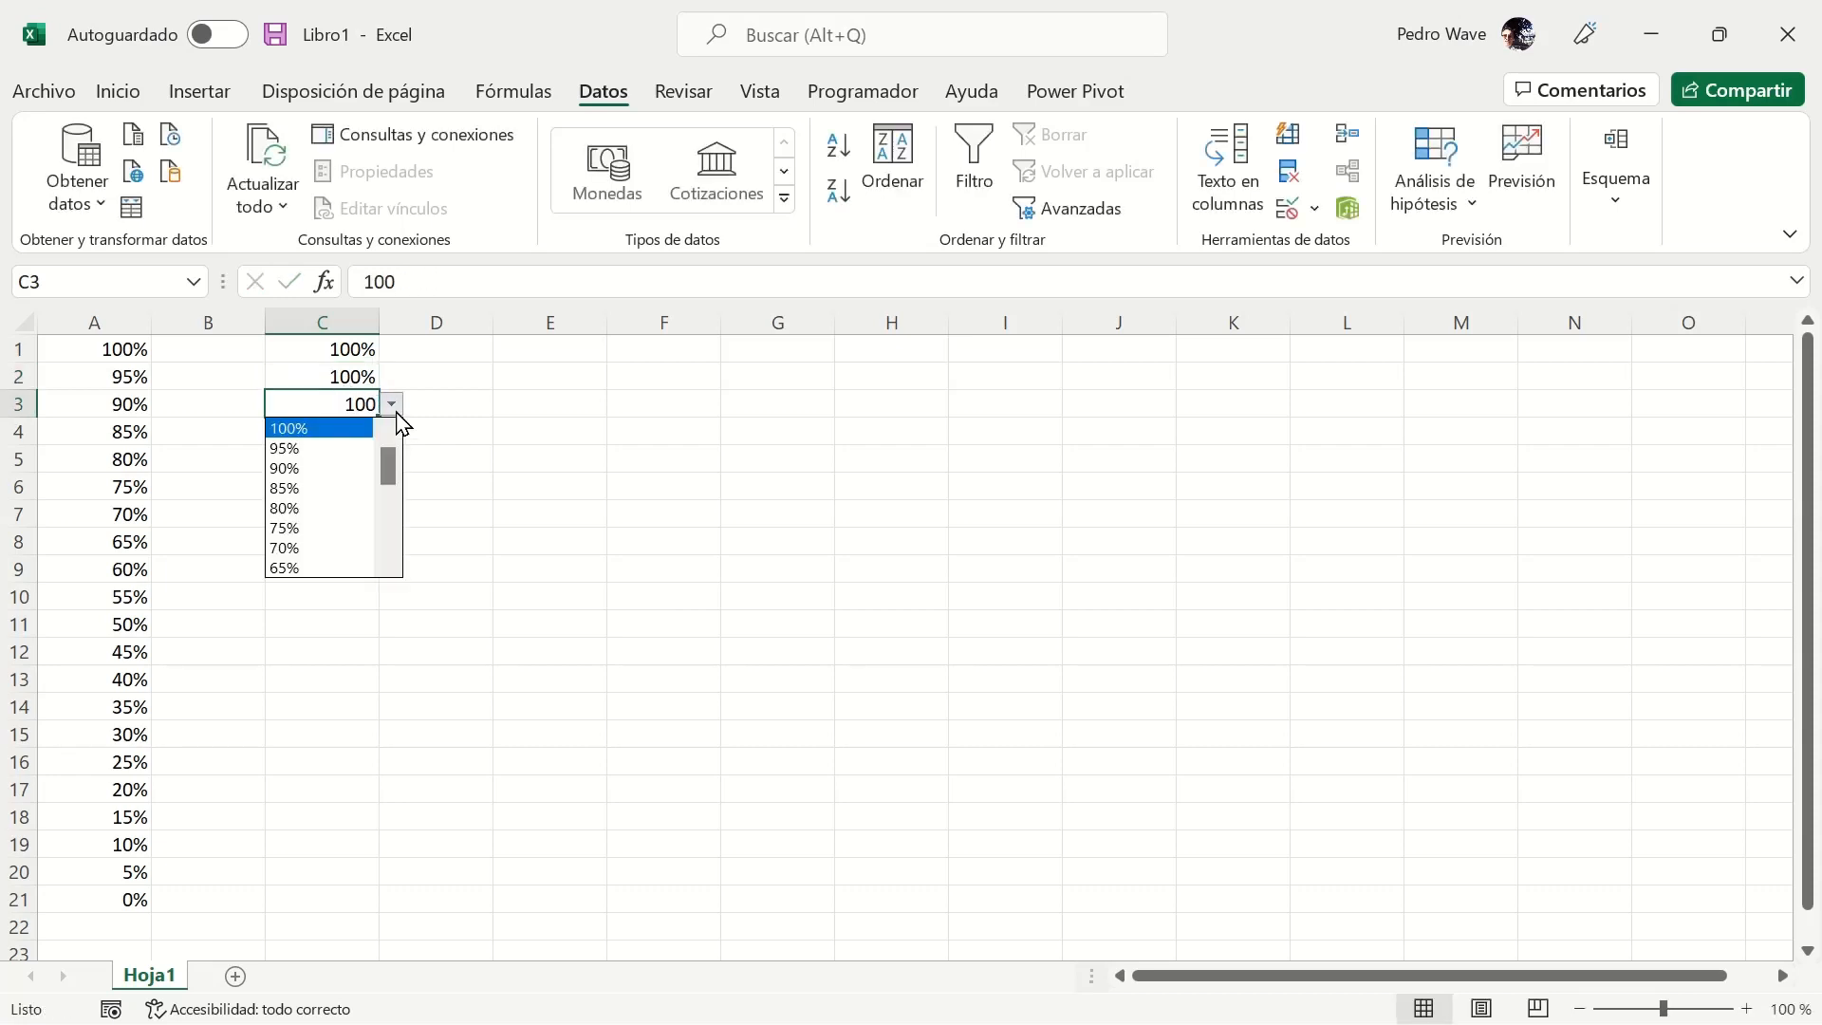
{"action": "left_click", "coordinate": [398, 543]}
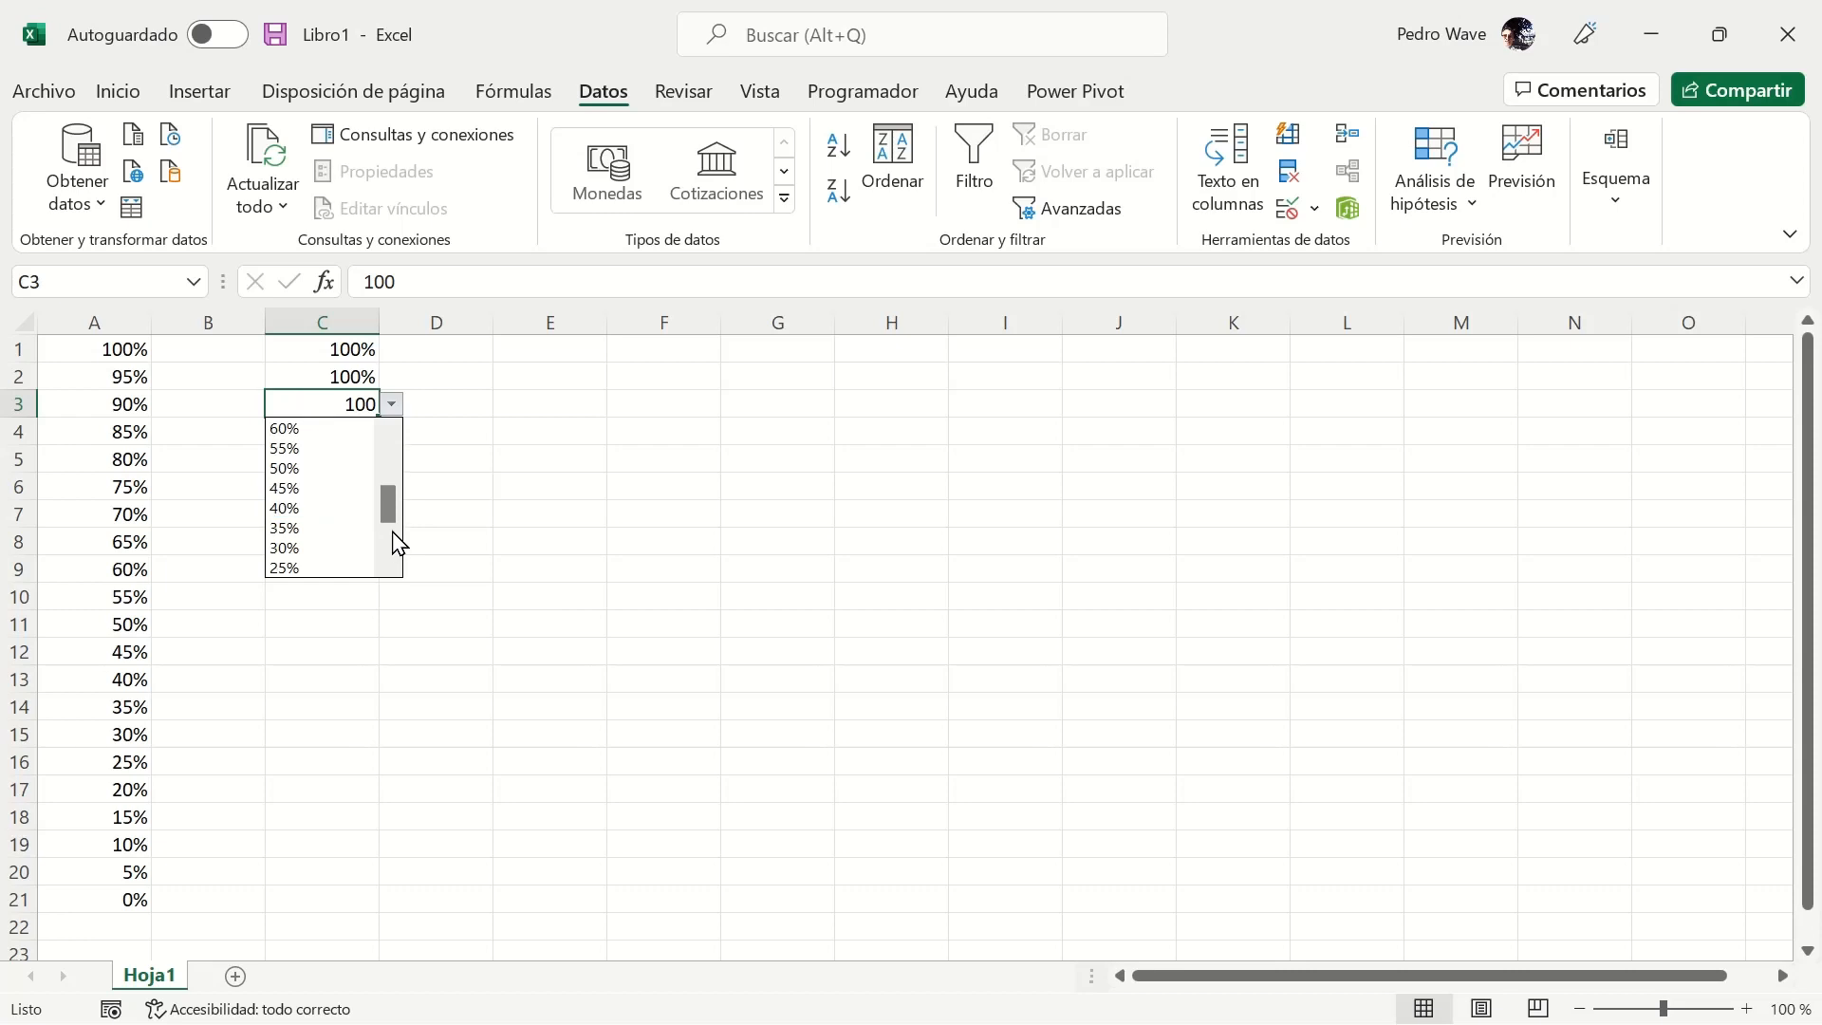
{"action": "left_click", "coordinate": [361, 469]}
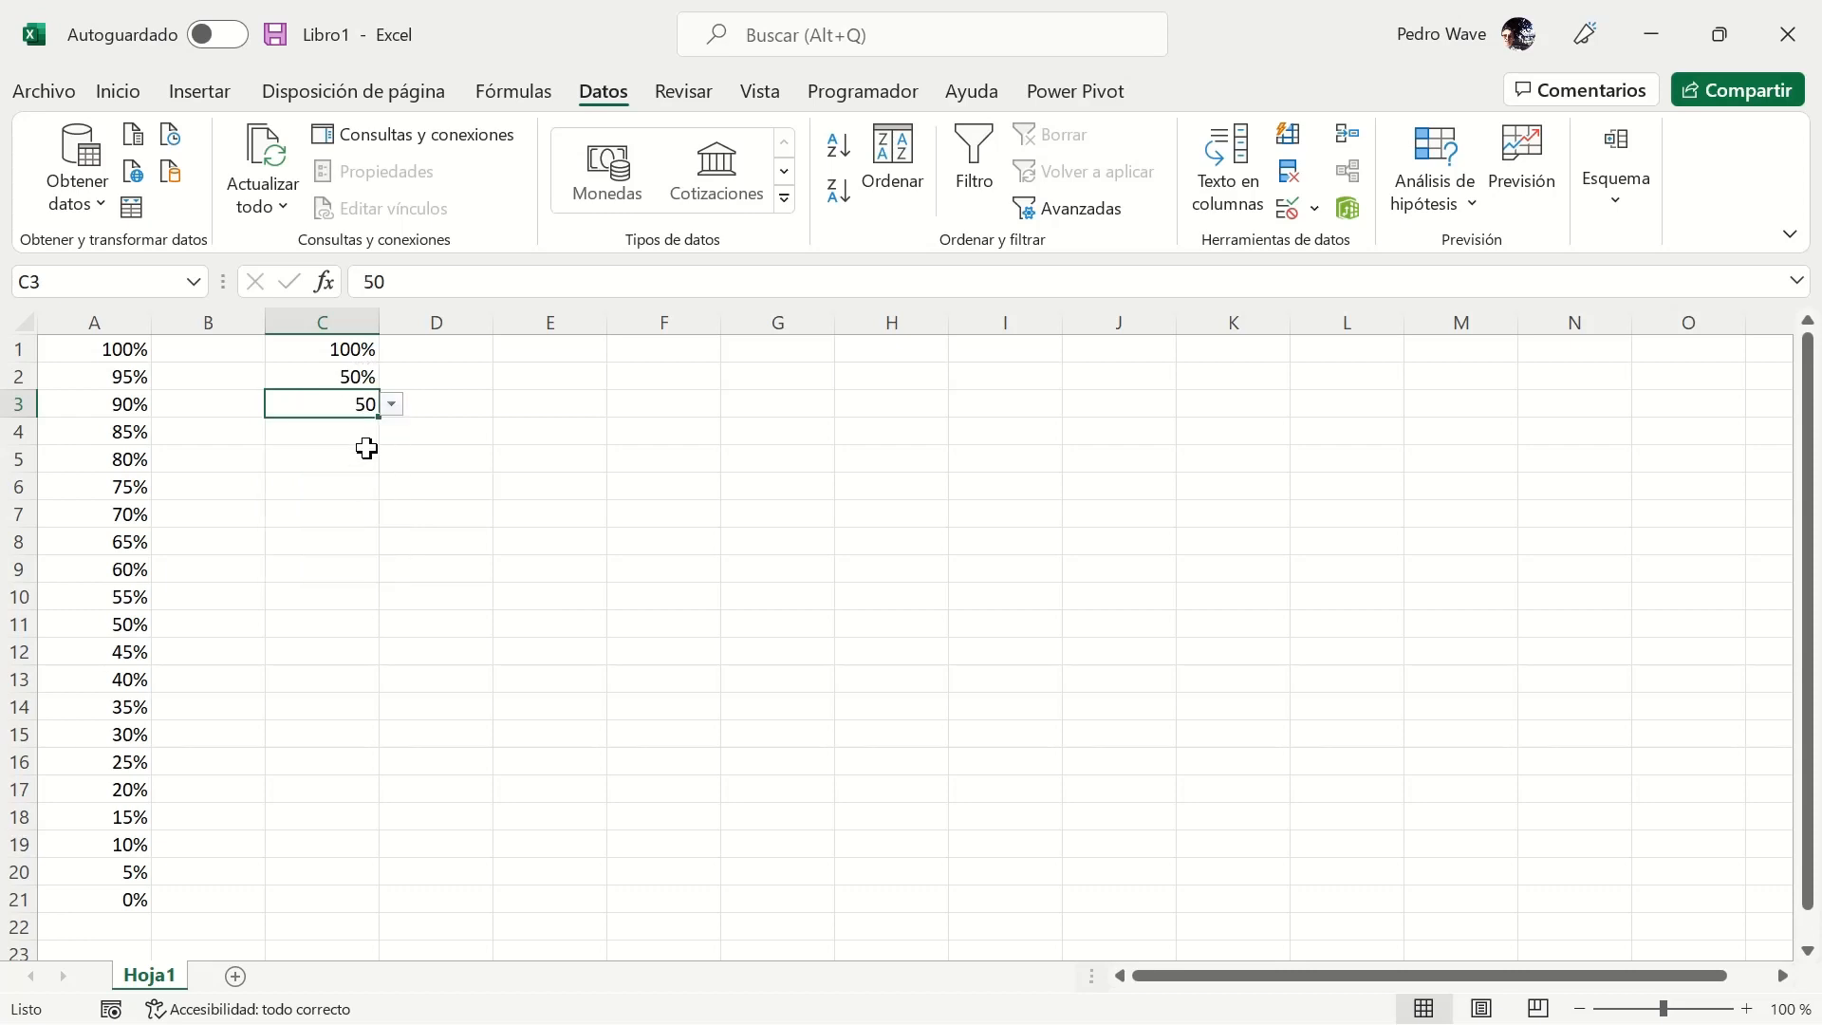
{"action": "left_click", "coordinate": [358, 376]}
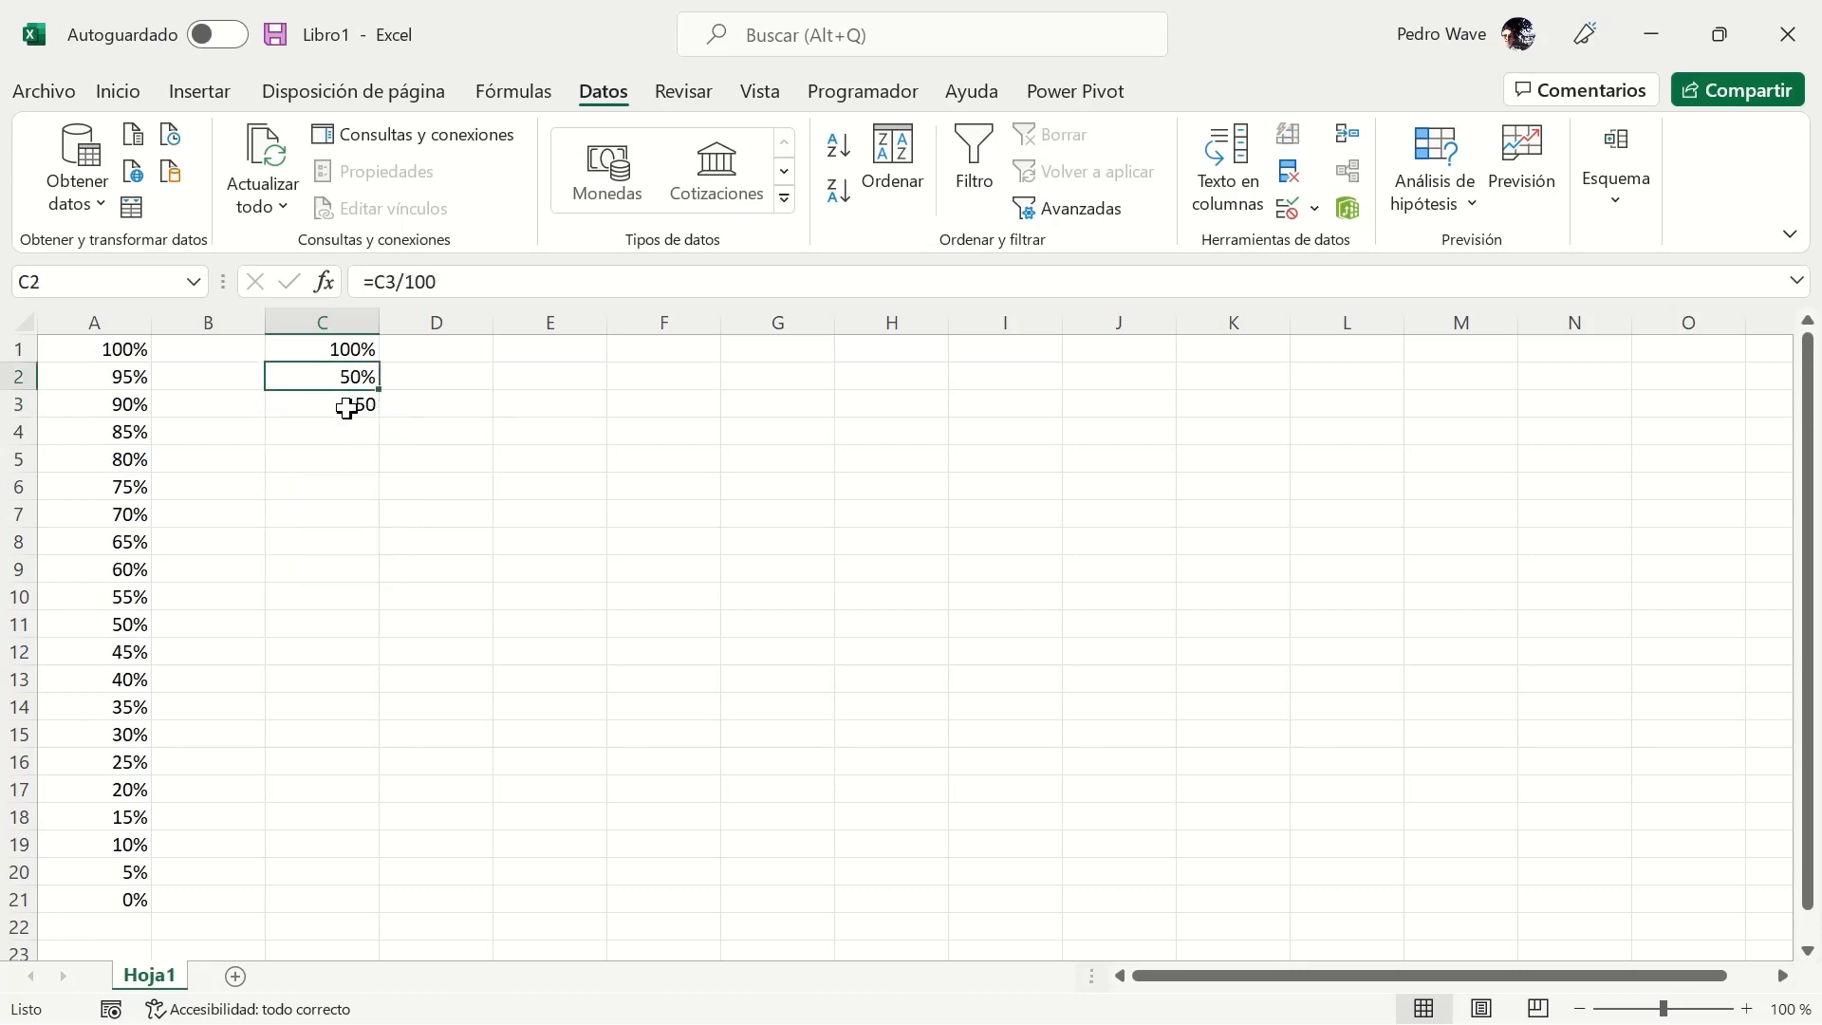
Apply the existing custom number format 0"%" to cell C3.
{"action": "left_click", "coordinate": [347, 408]}
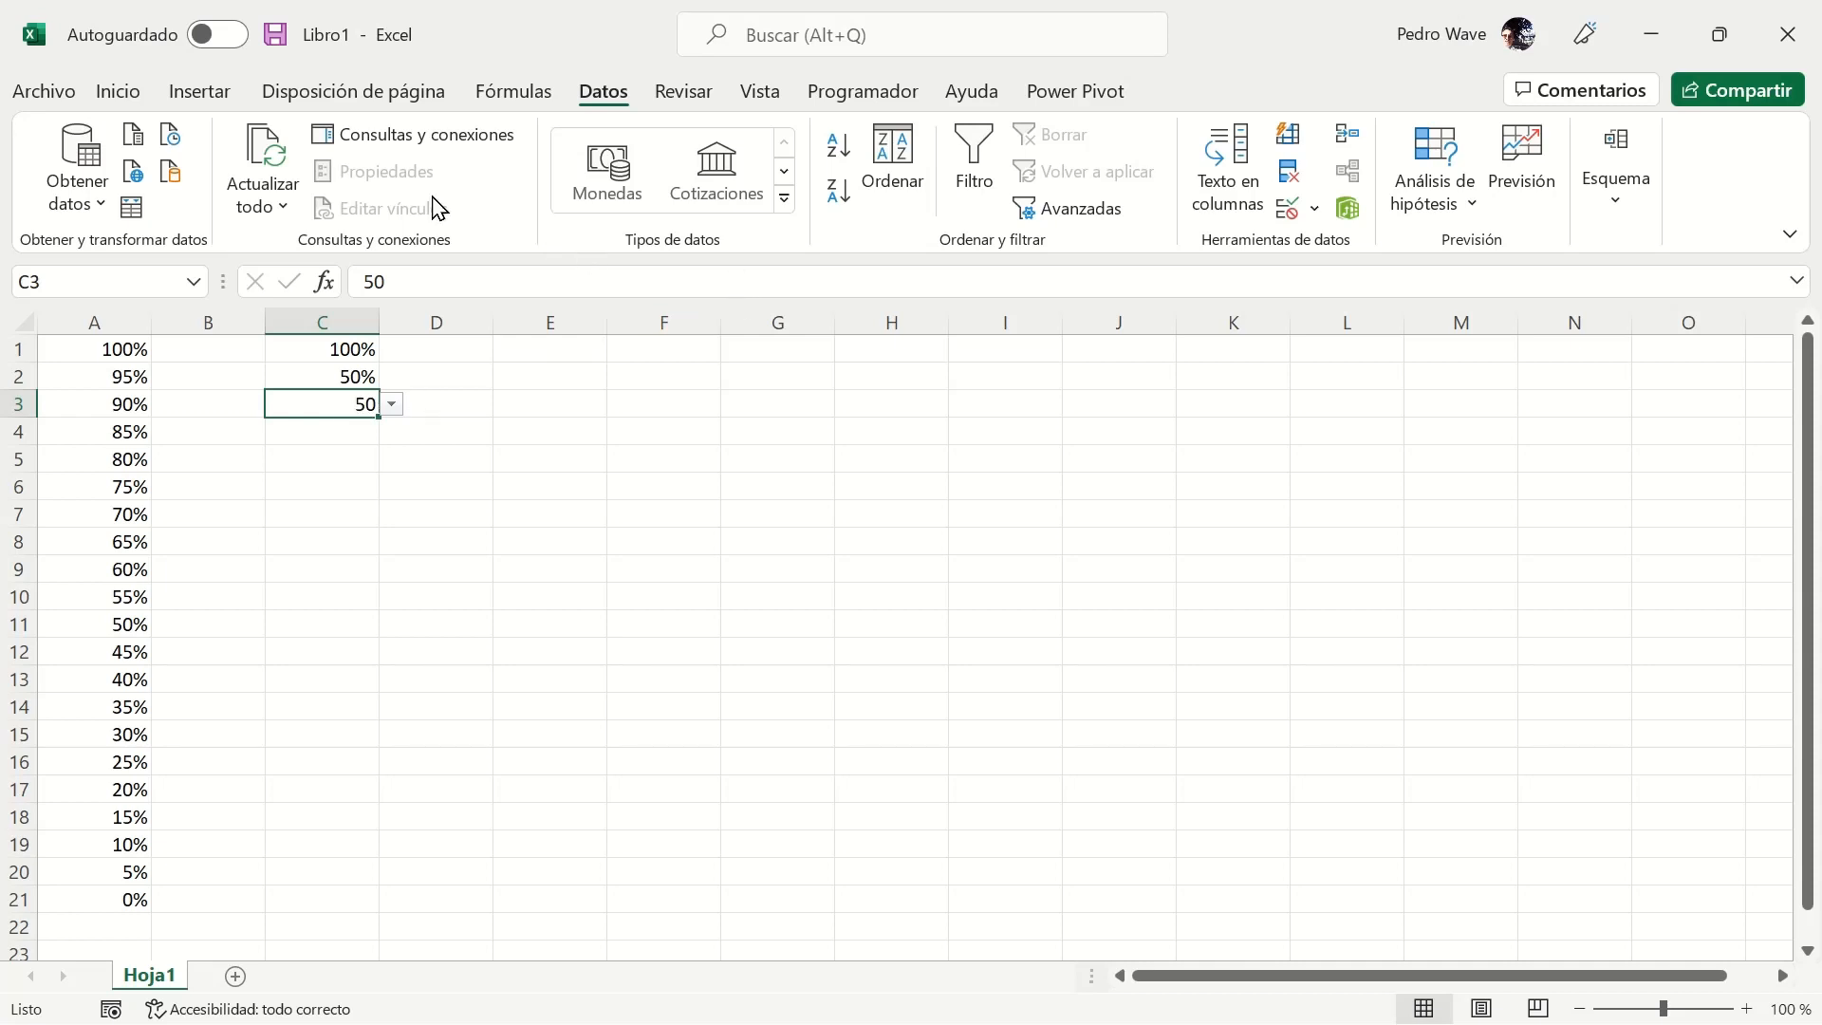
{"action": "left_click", "coordinate": [127, 104]}
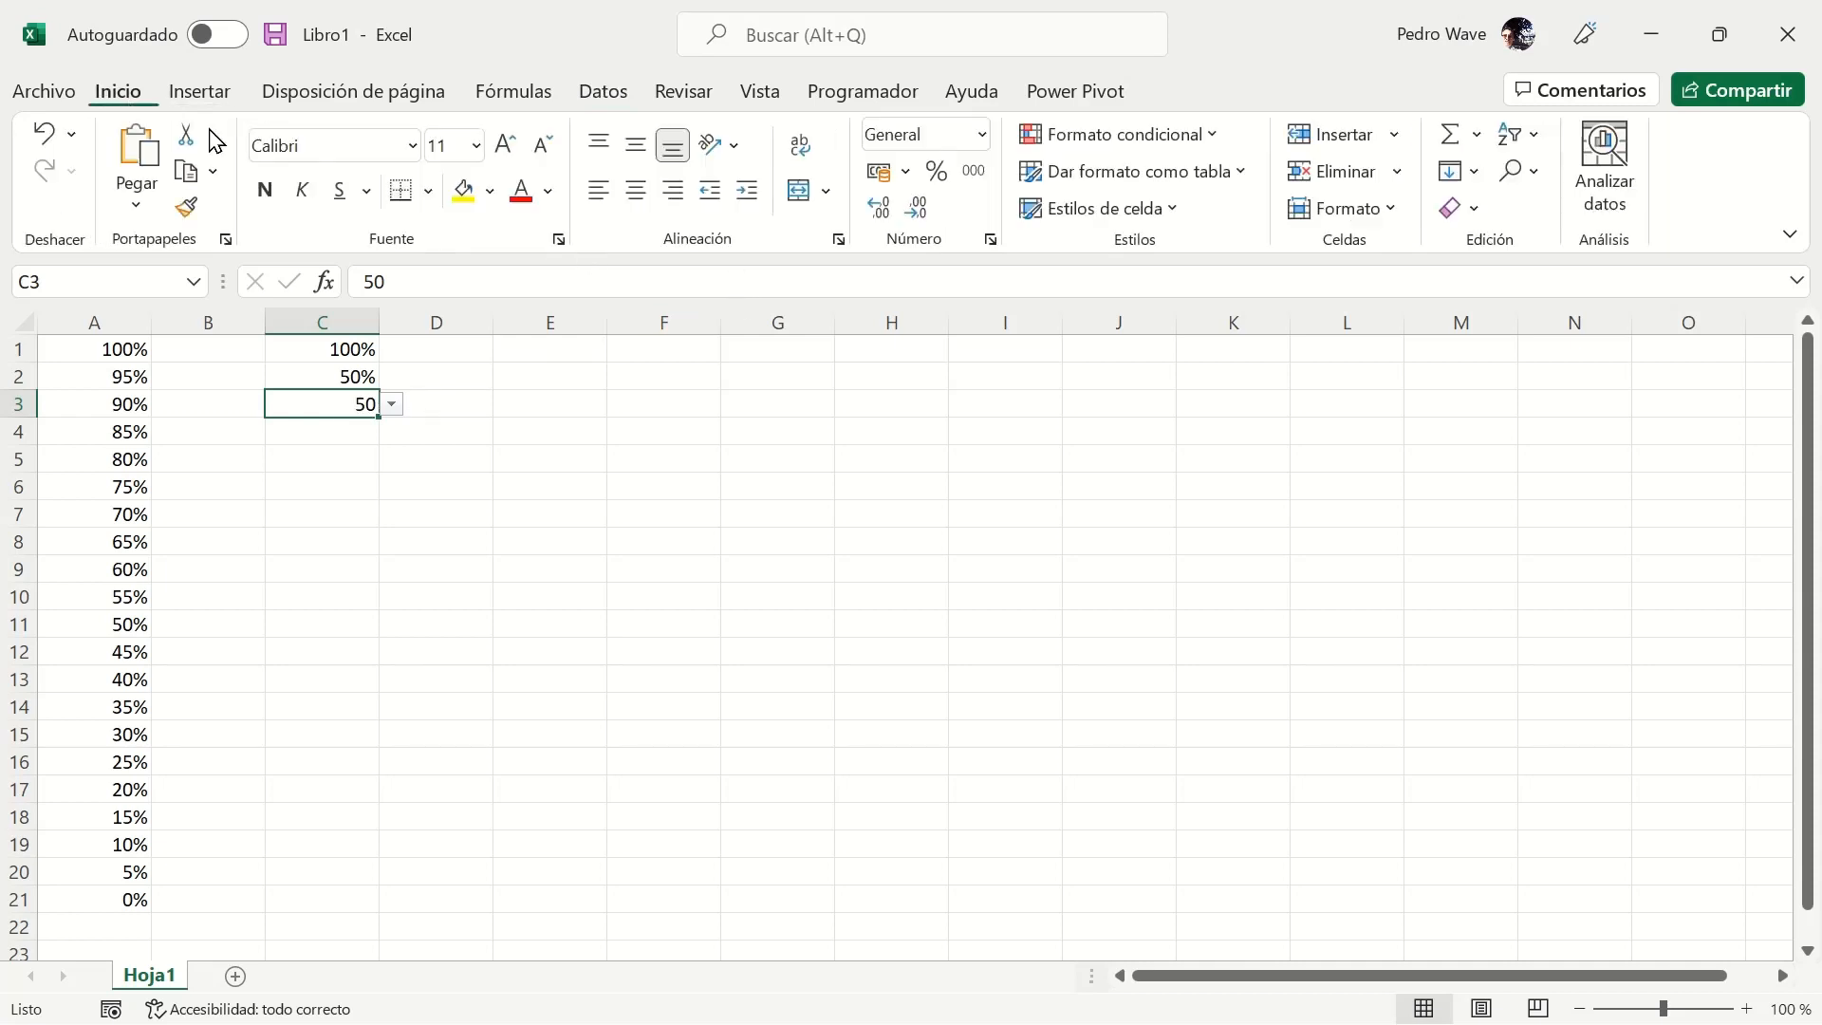
{"action": "left_click", "coordinate": [987, 243]}
{"action": "left_click", "coordinate": [617, 503]}
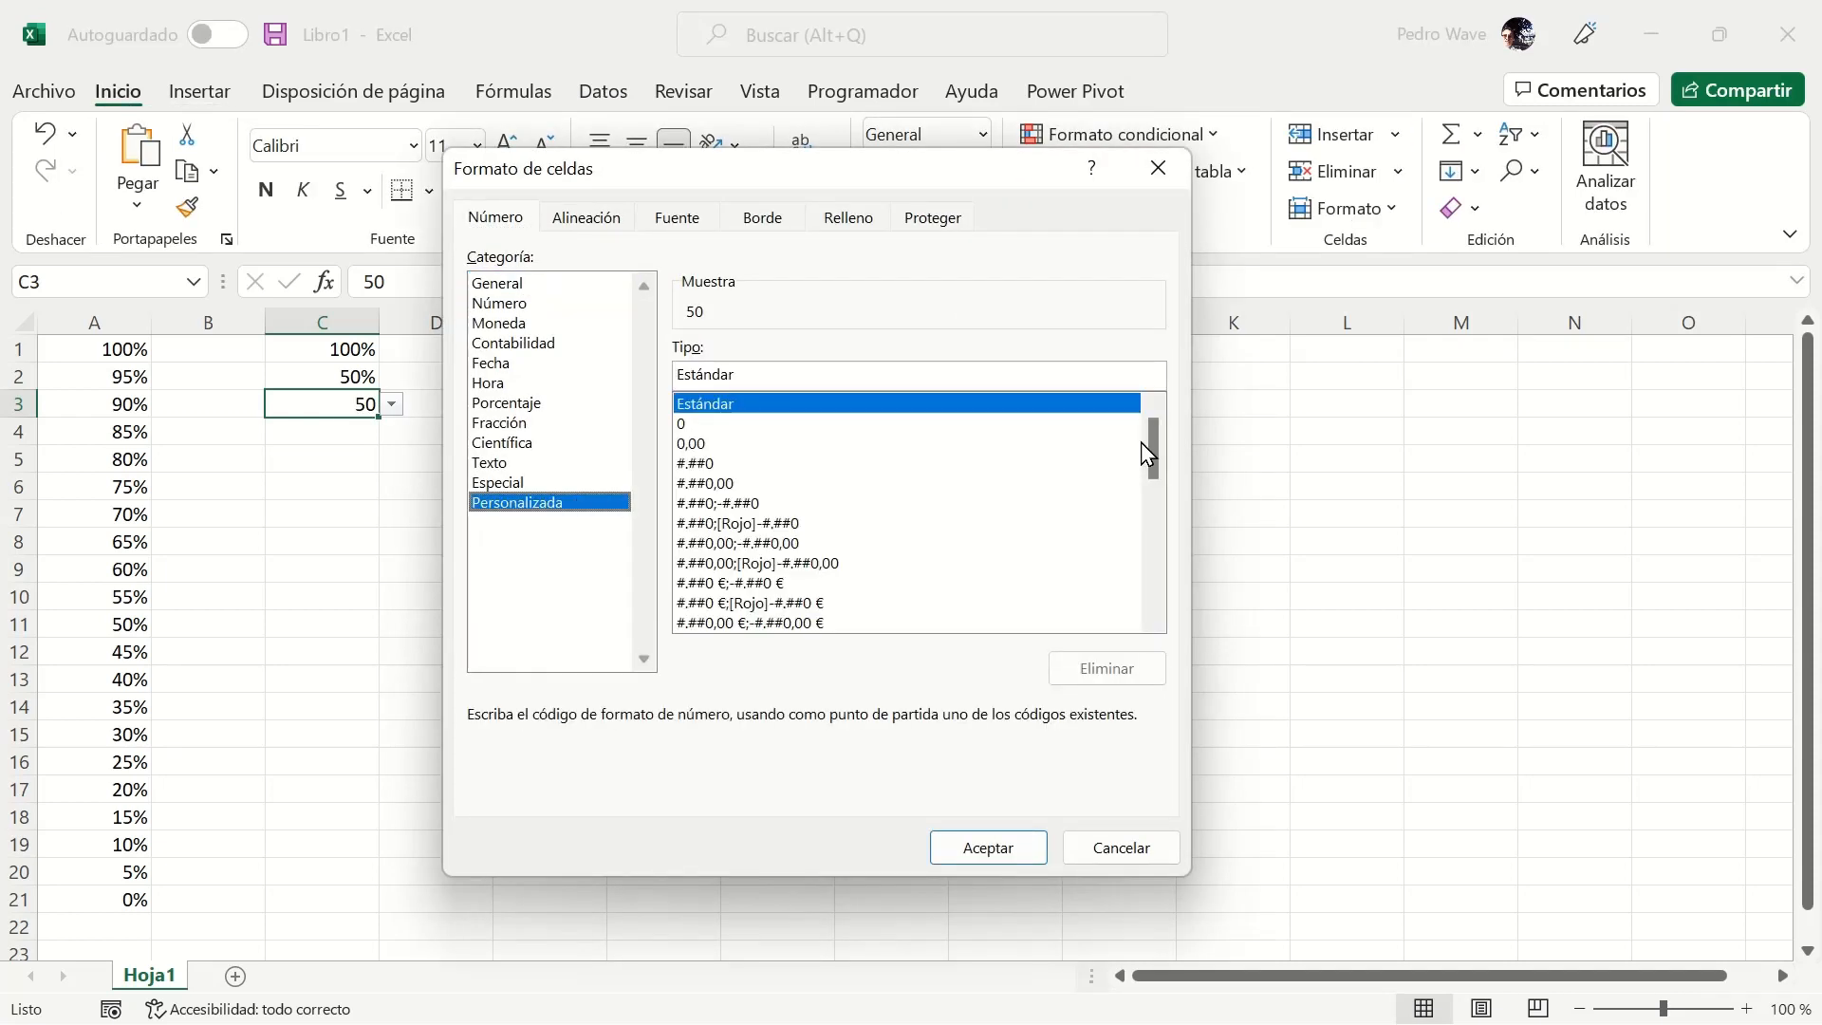
{"action": "left_click_drag", "start_coordinate": [1148, 454], "coordinate": [1151, 626]}
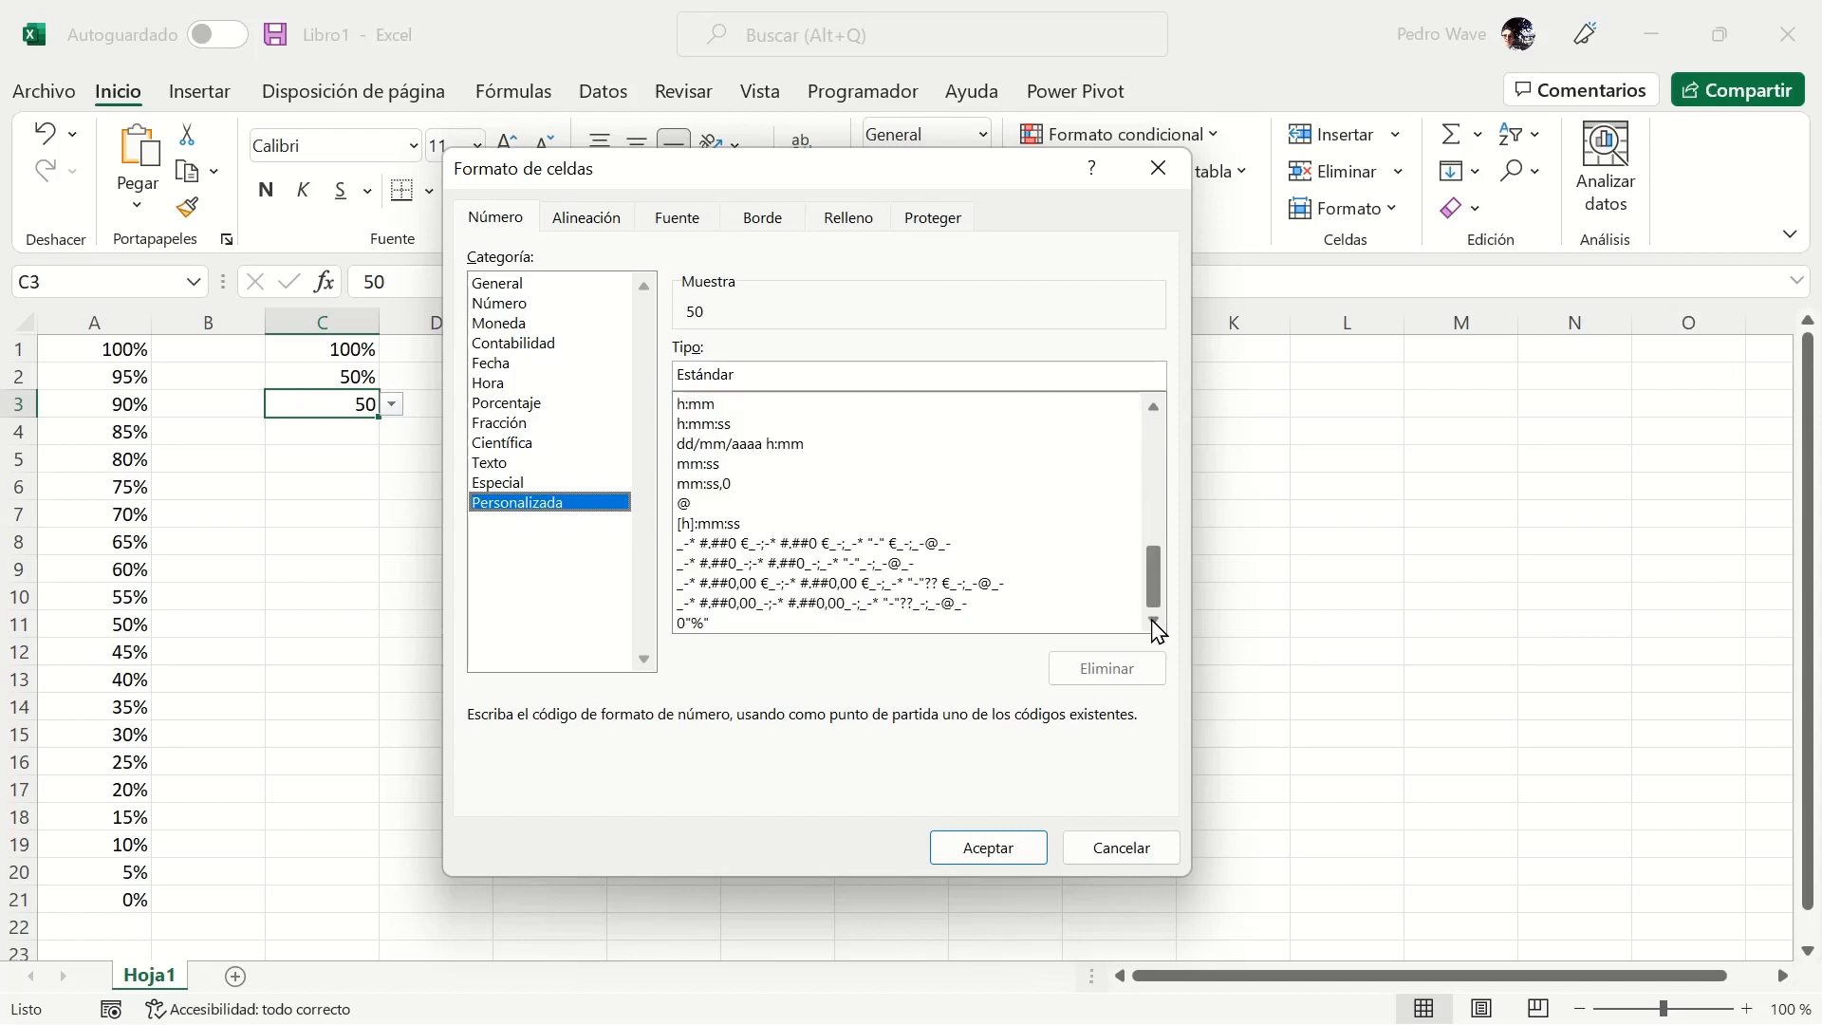
{"action": "left_click", "coordinate": [721, 624]}
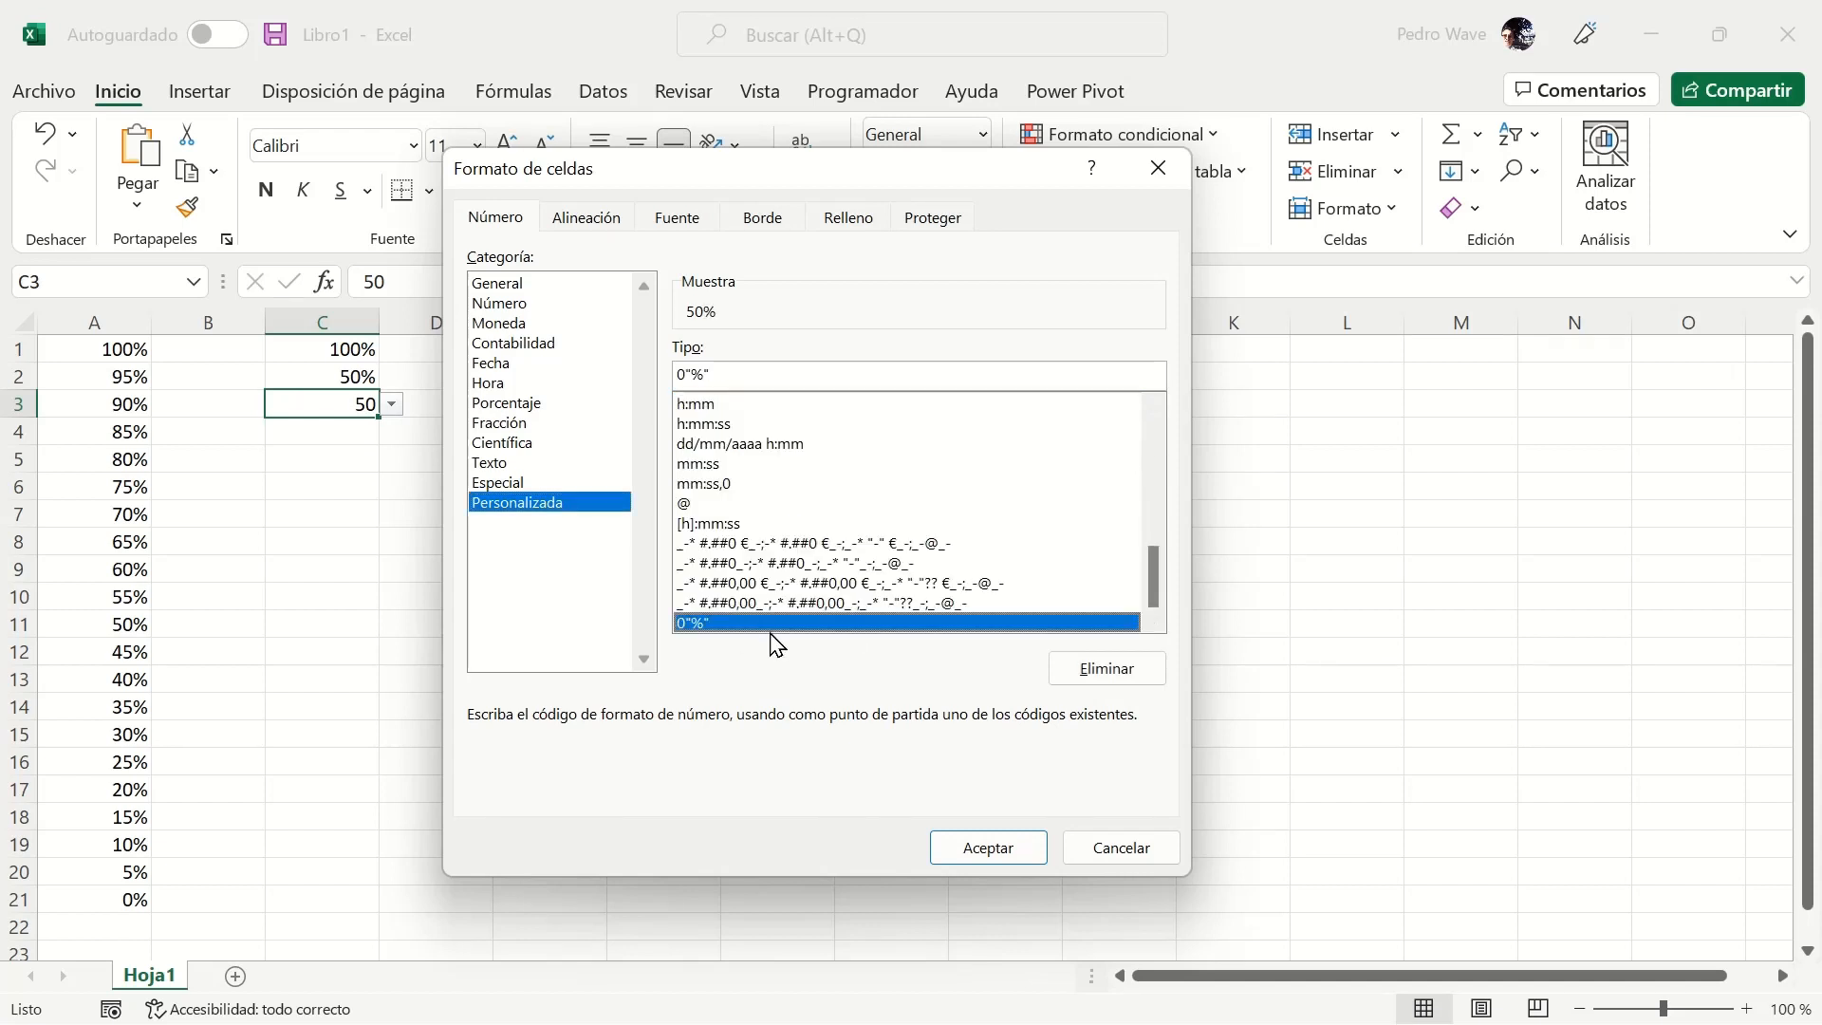
{"action": "left_click", "coordinate": [972, 859]}
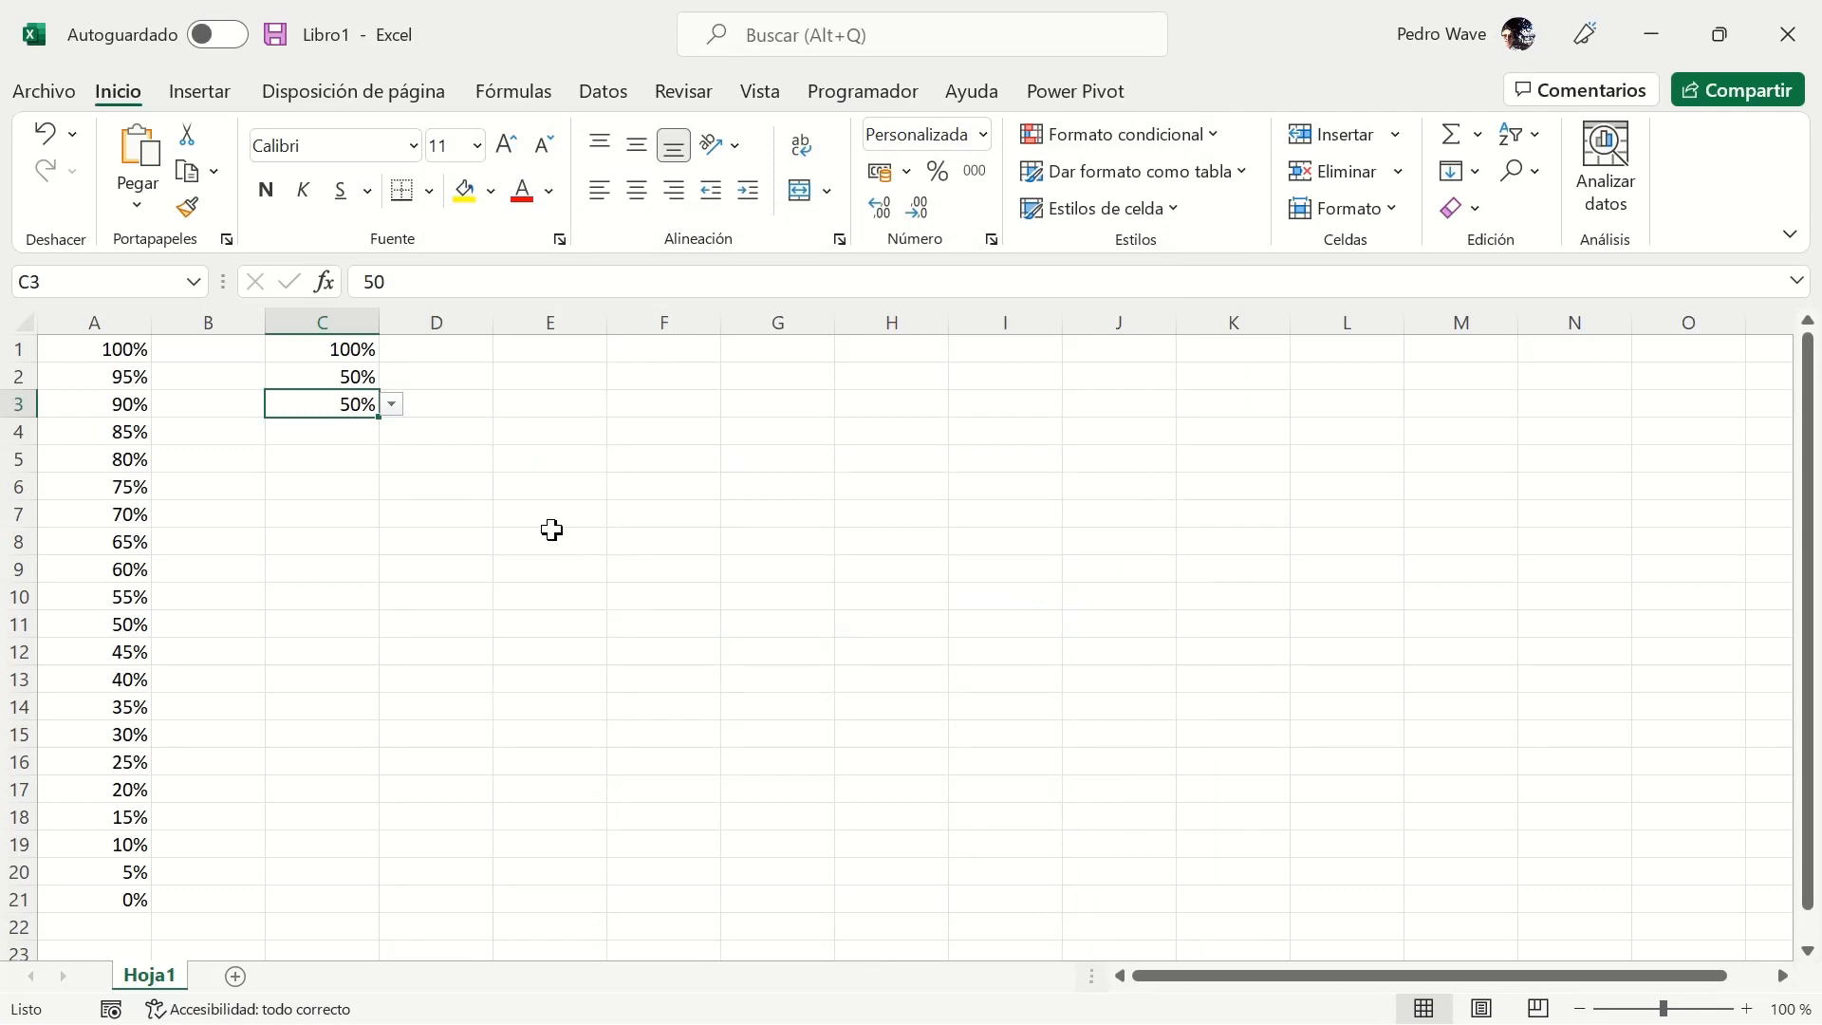
Center the contents of C1:C3 horizontally and align all cells of the sheet vertically to the middle.
{"action": "left_click_drag", "start_coordinate": [353, 351], "coordinate": [358, 405]}
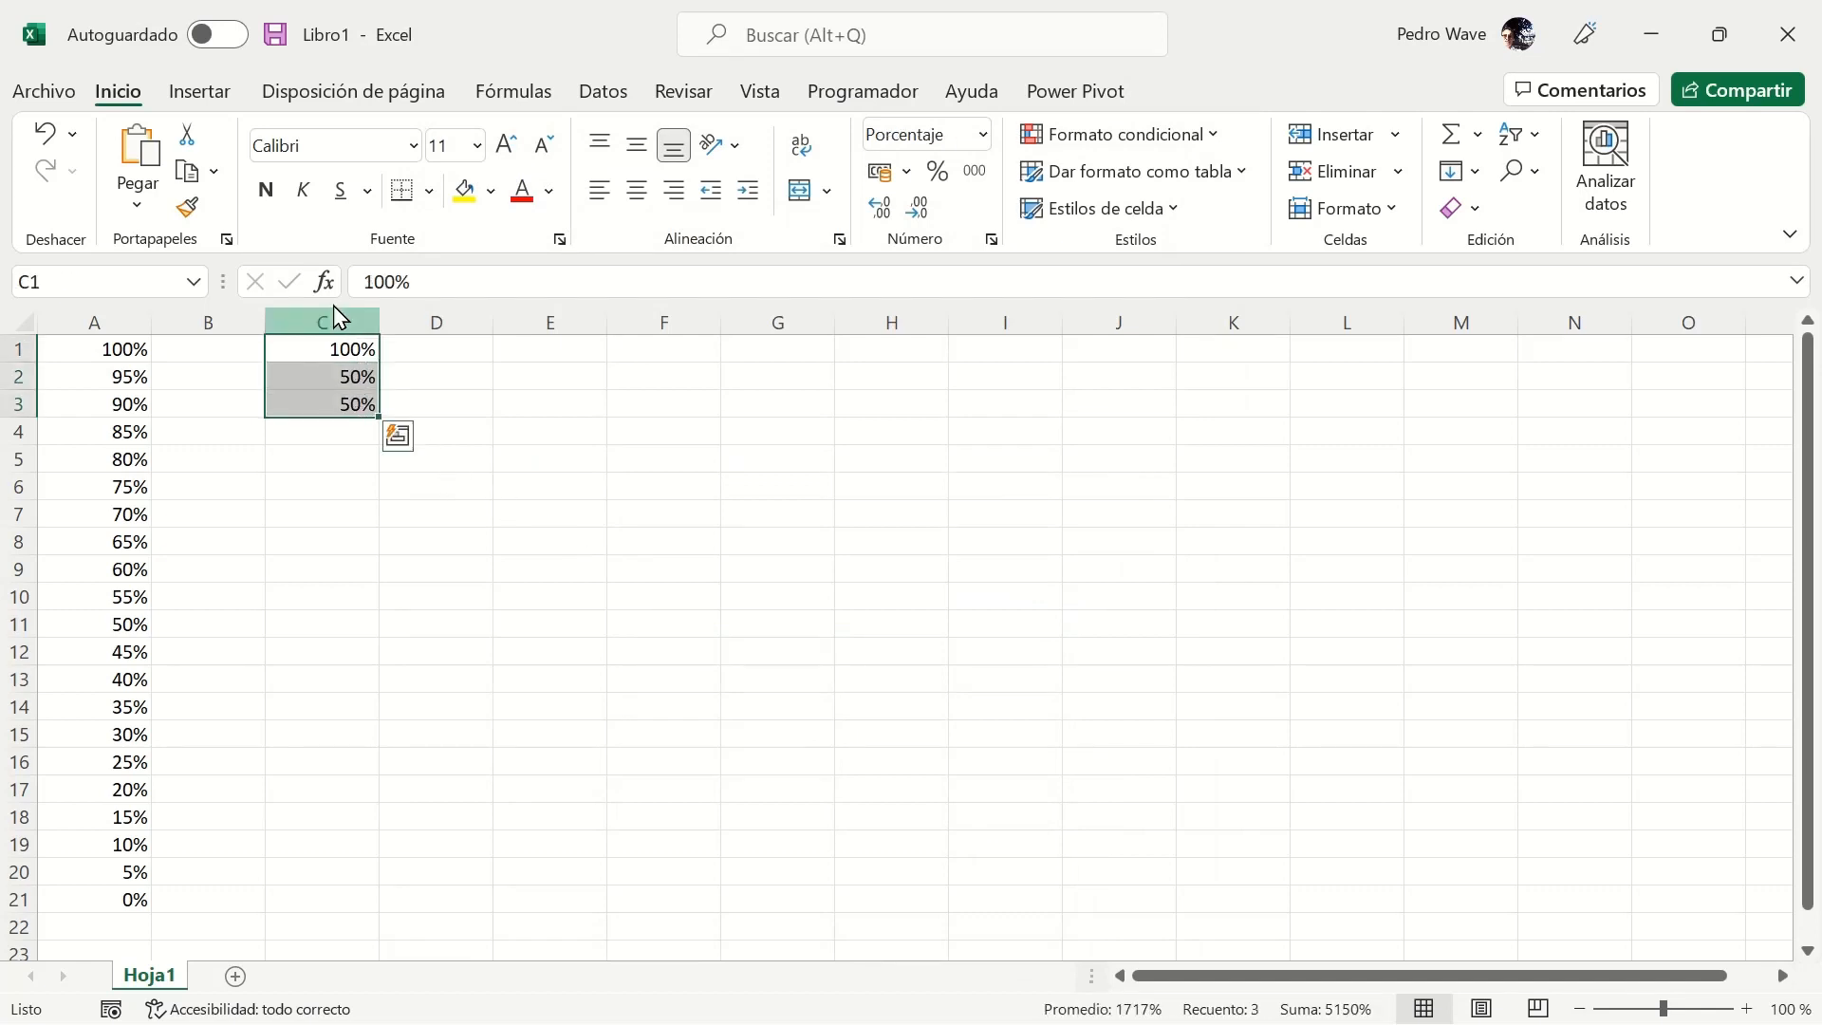
{"action": "left_click", "coordinate": [648, 201]}
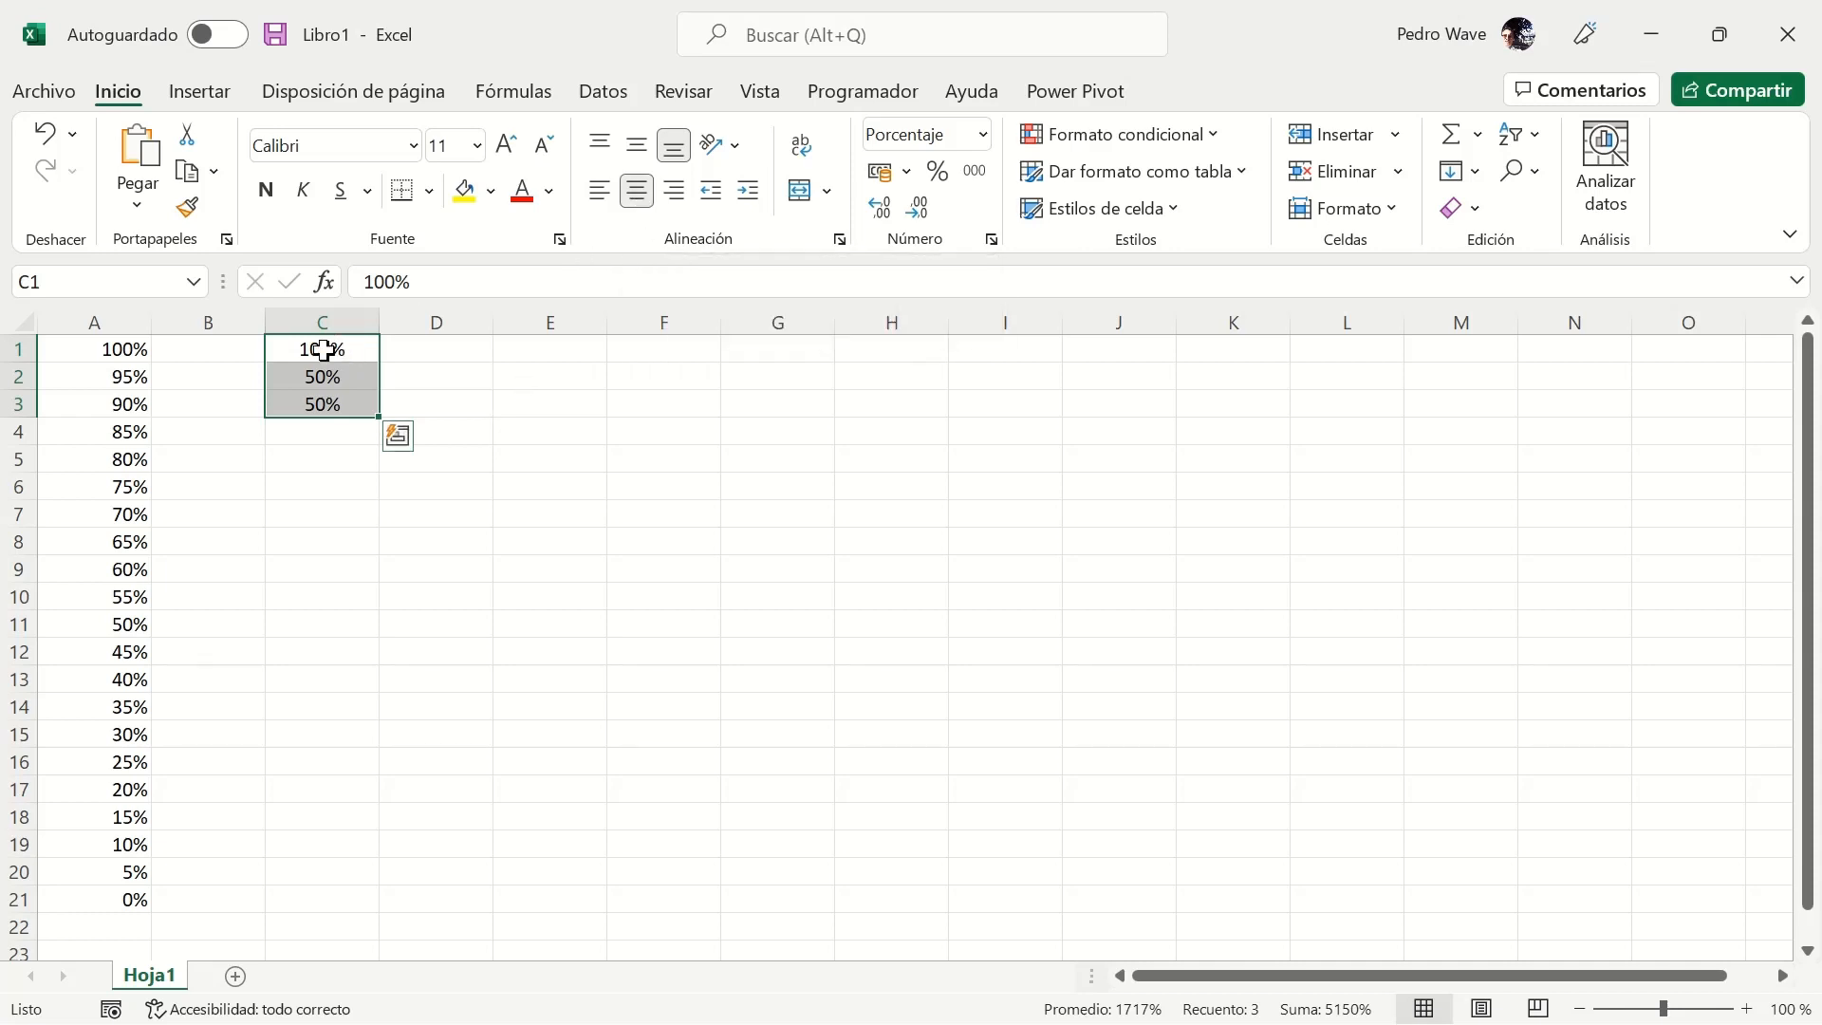
{"action": "left_click", "coordinate": [25, 316]}
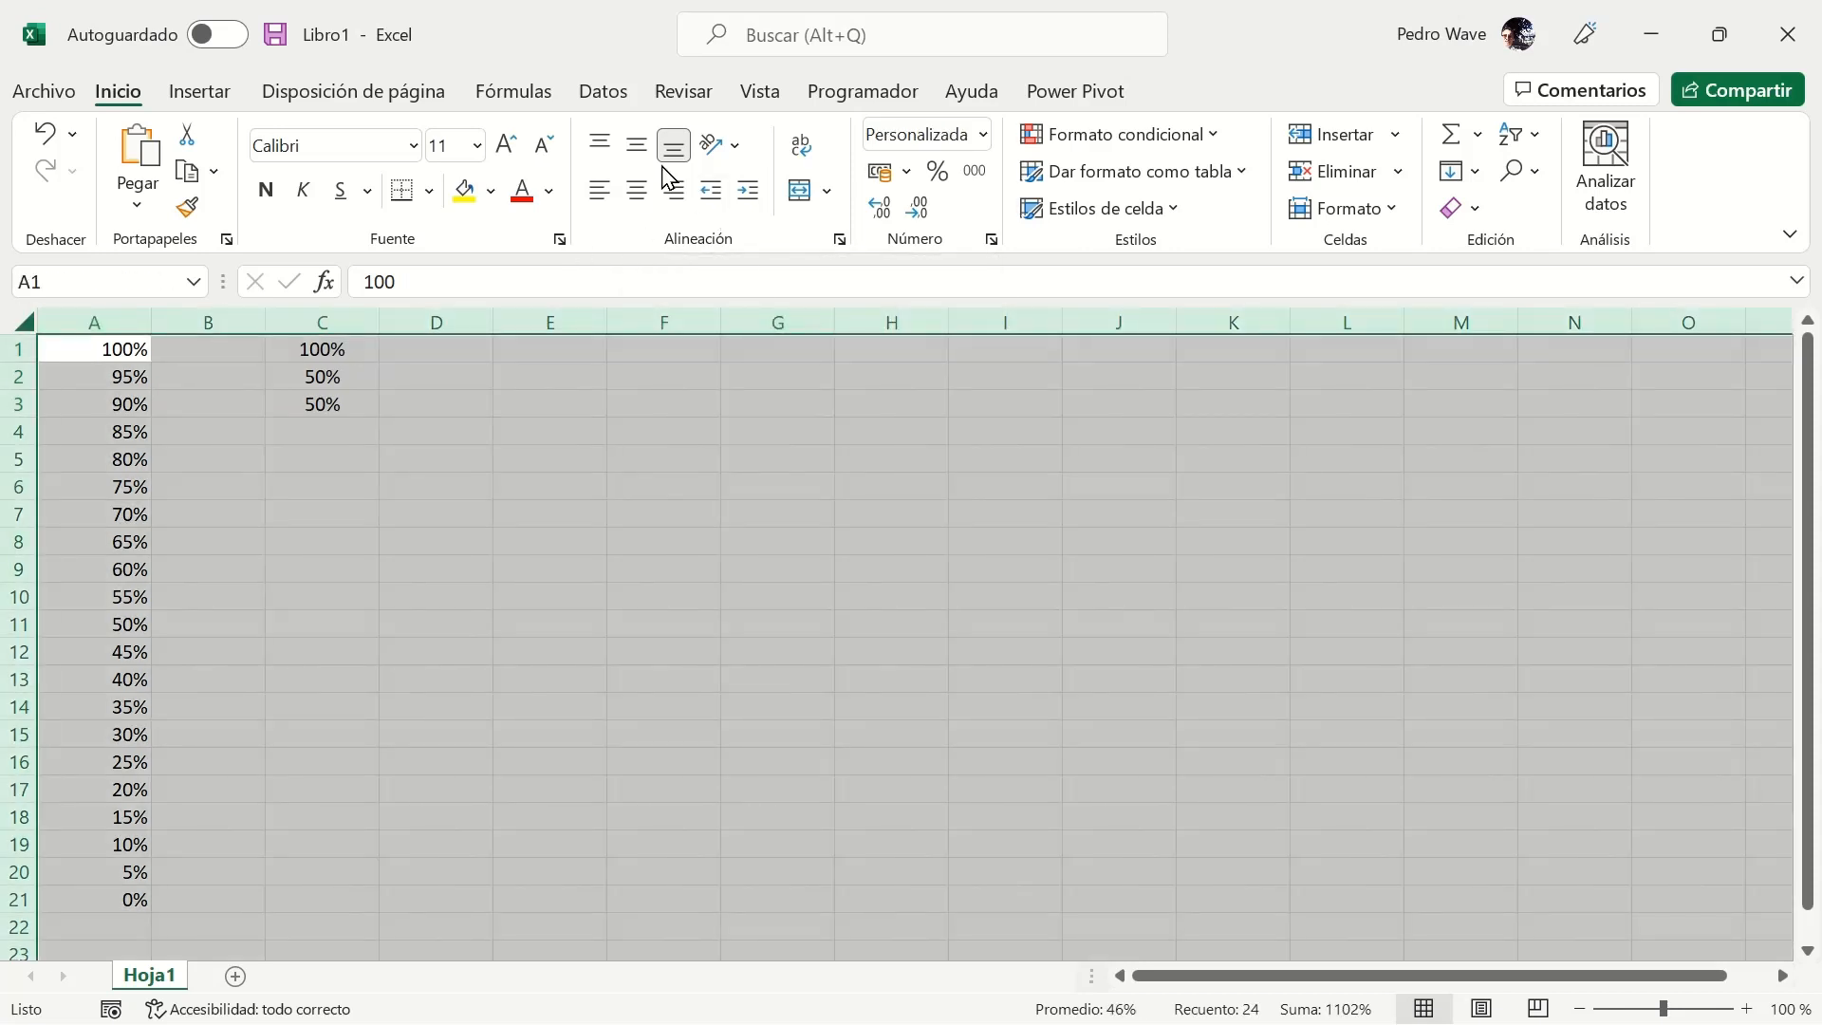
{"action": "left_click", "coordinate": [641, 147]}
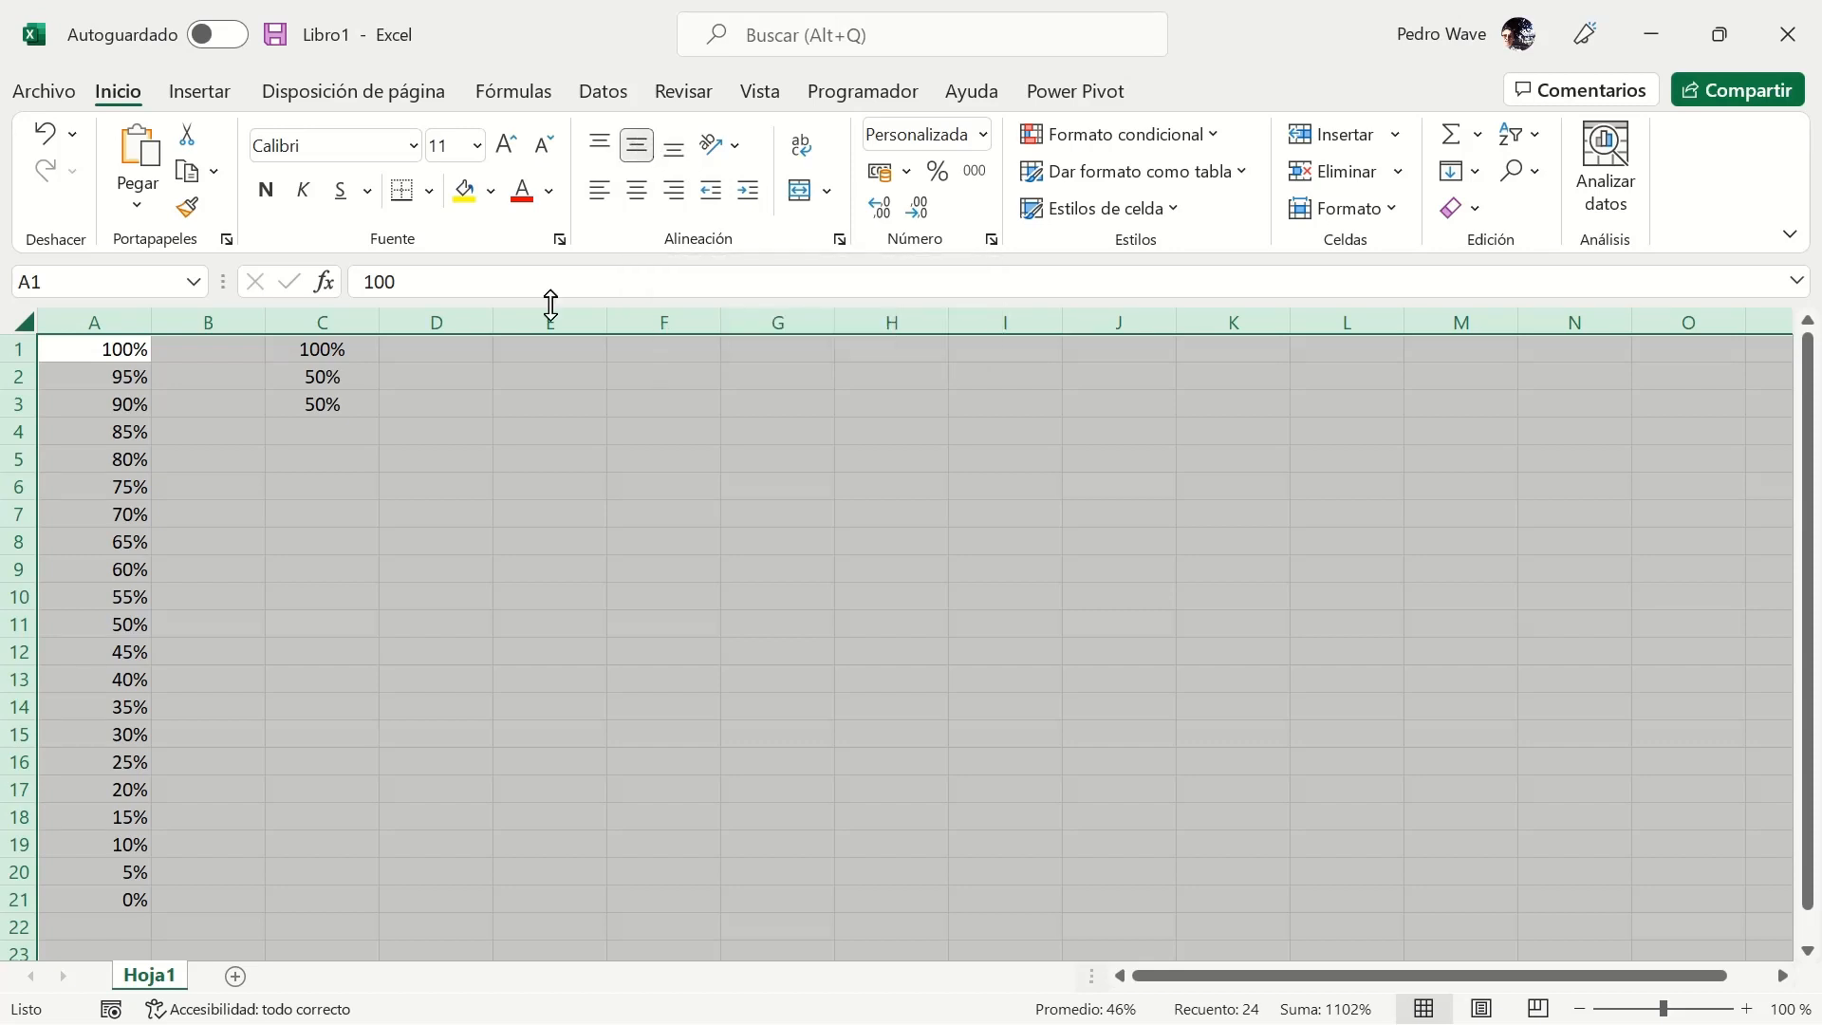
Fill cell C3 with a light yellow from the standard color palette.
{"action": "left_click", "coordinate": [367, 400]}
{"action": "left_click", "coordinate": [490, 191]}
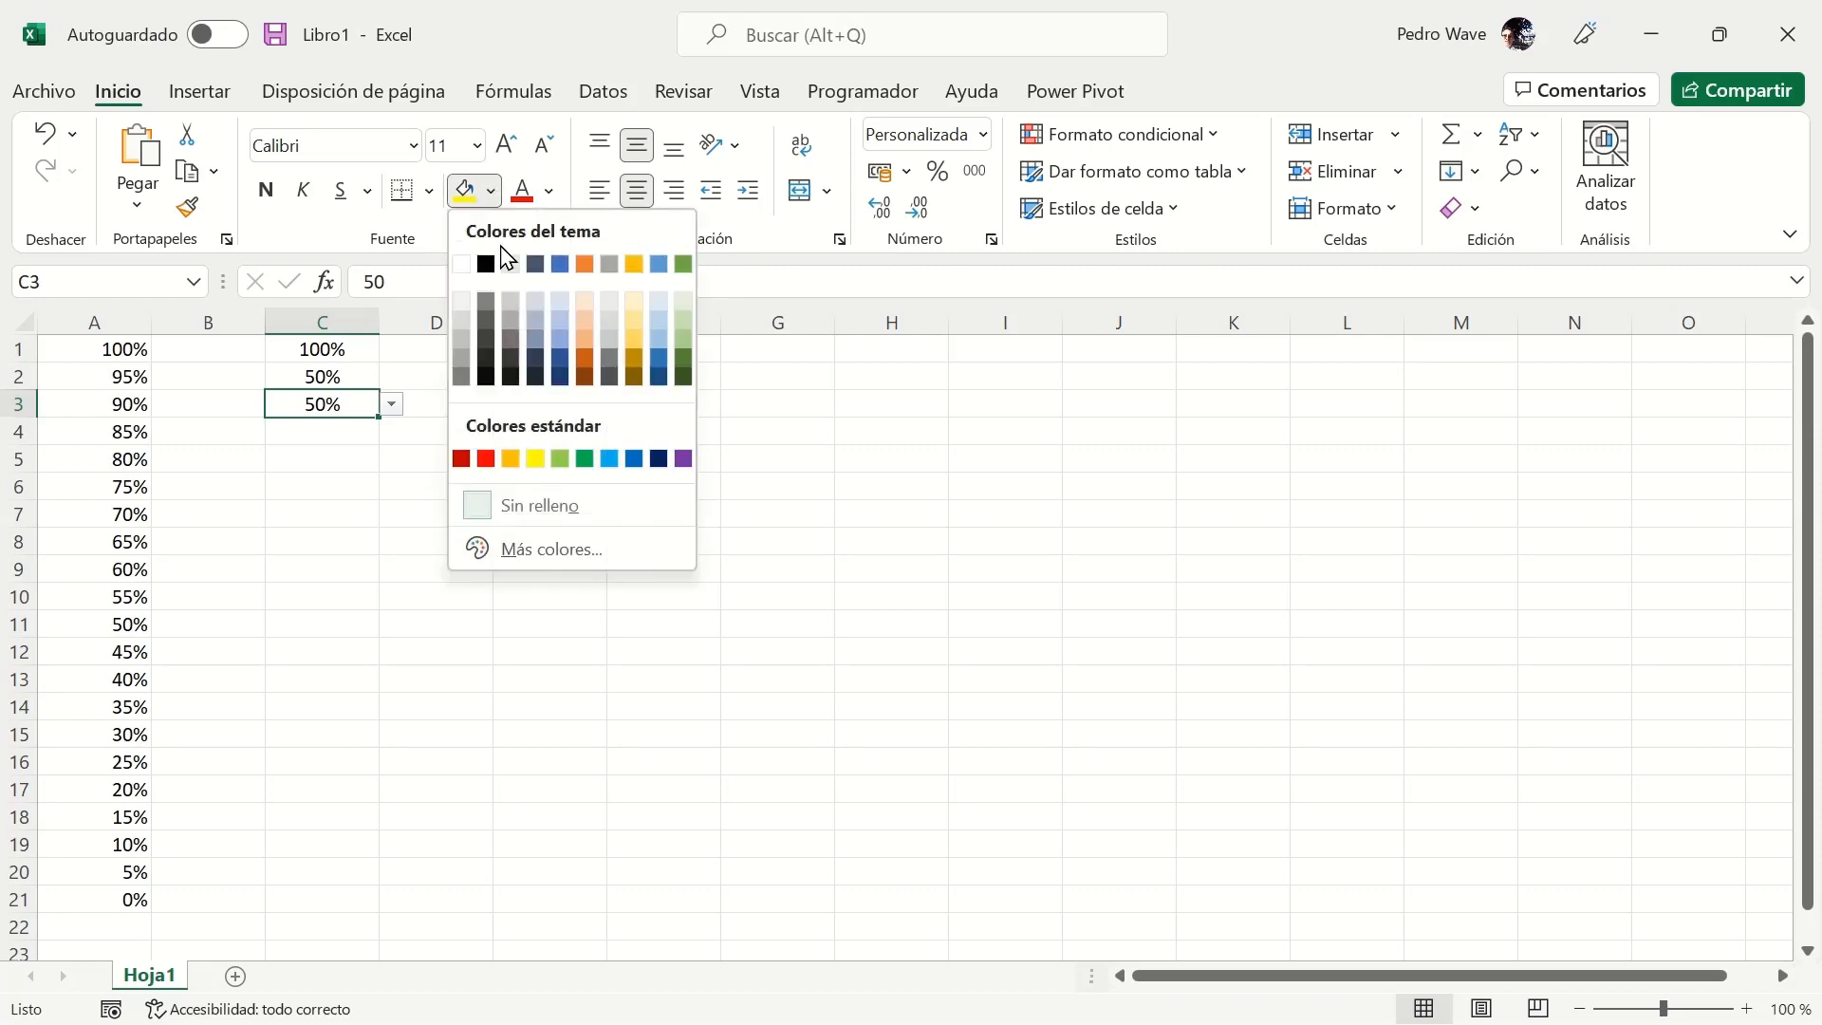
{"action": "left_click", "coordinate": [552, 551]}
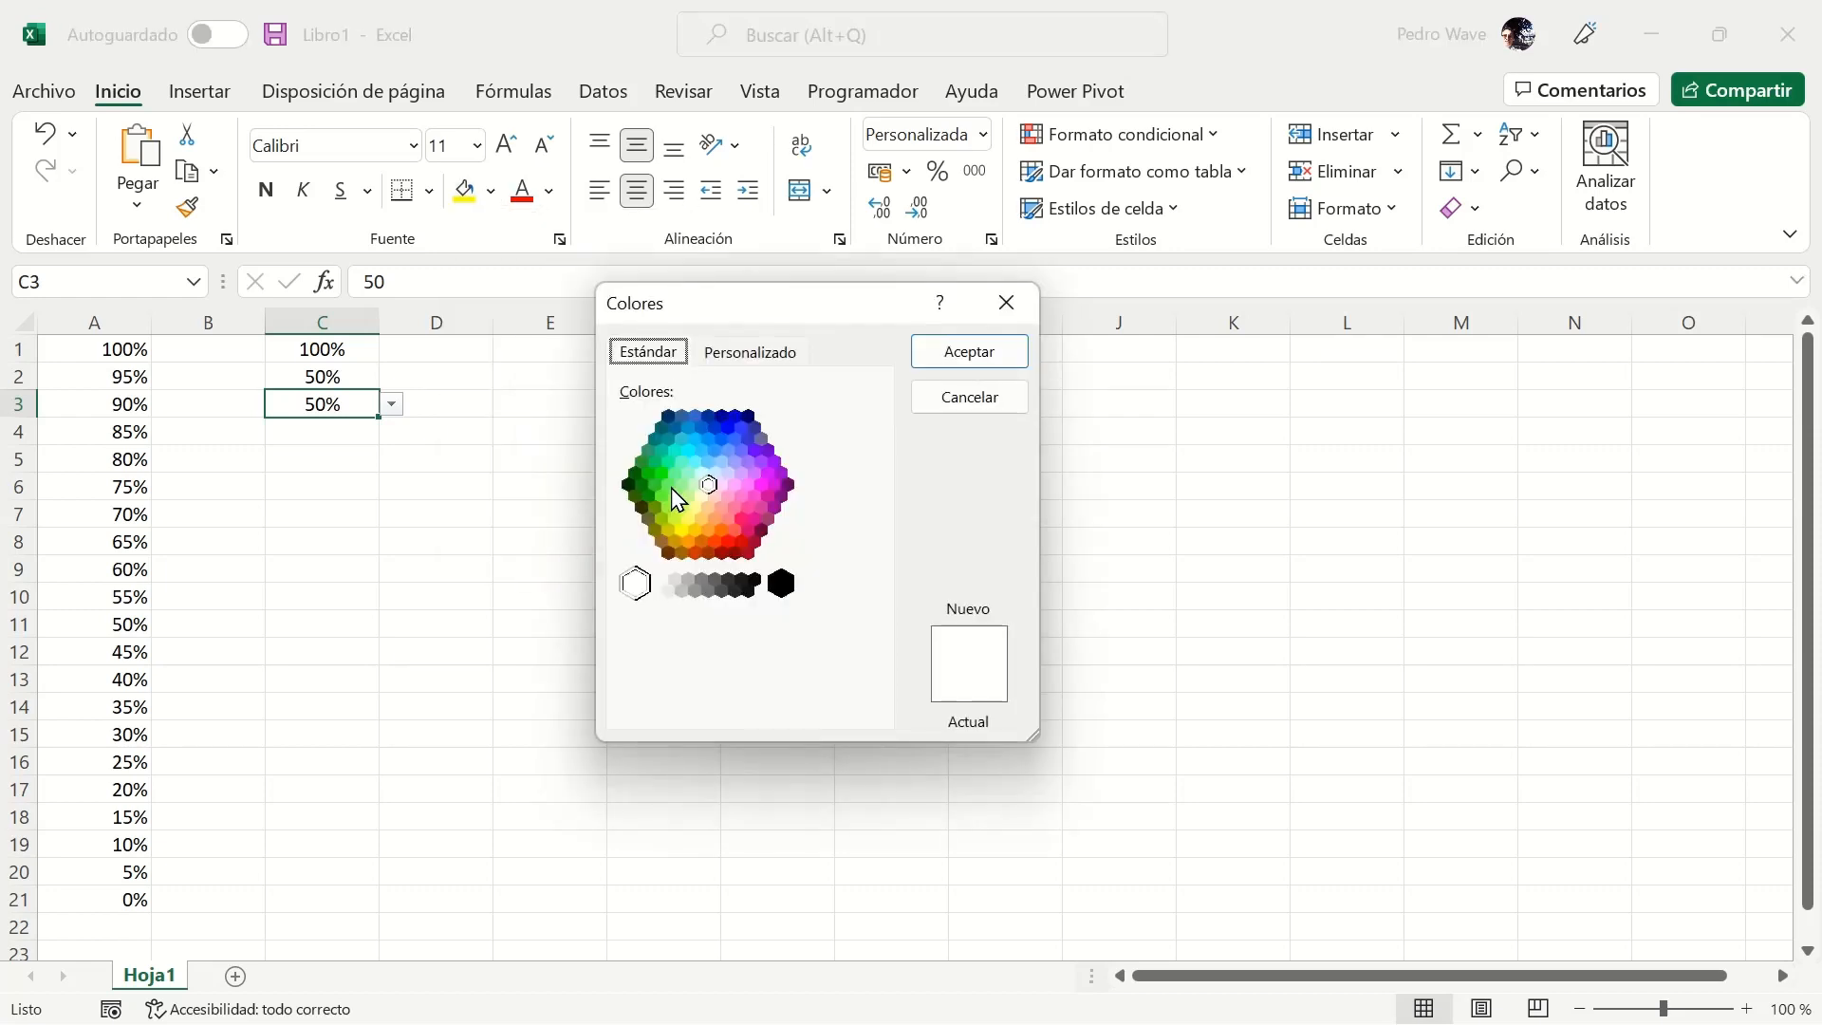
{"action": "left_click", "coordinate": [704, 496]}
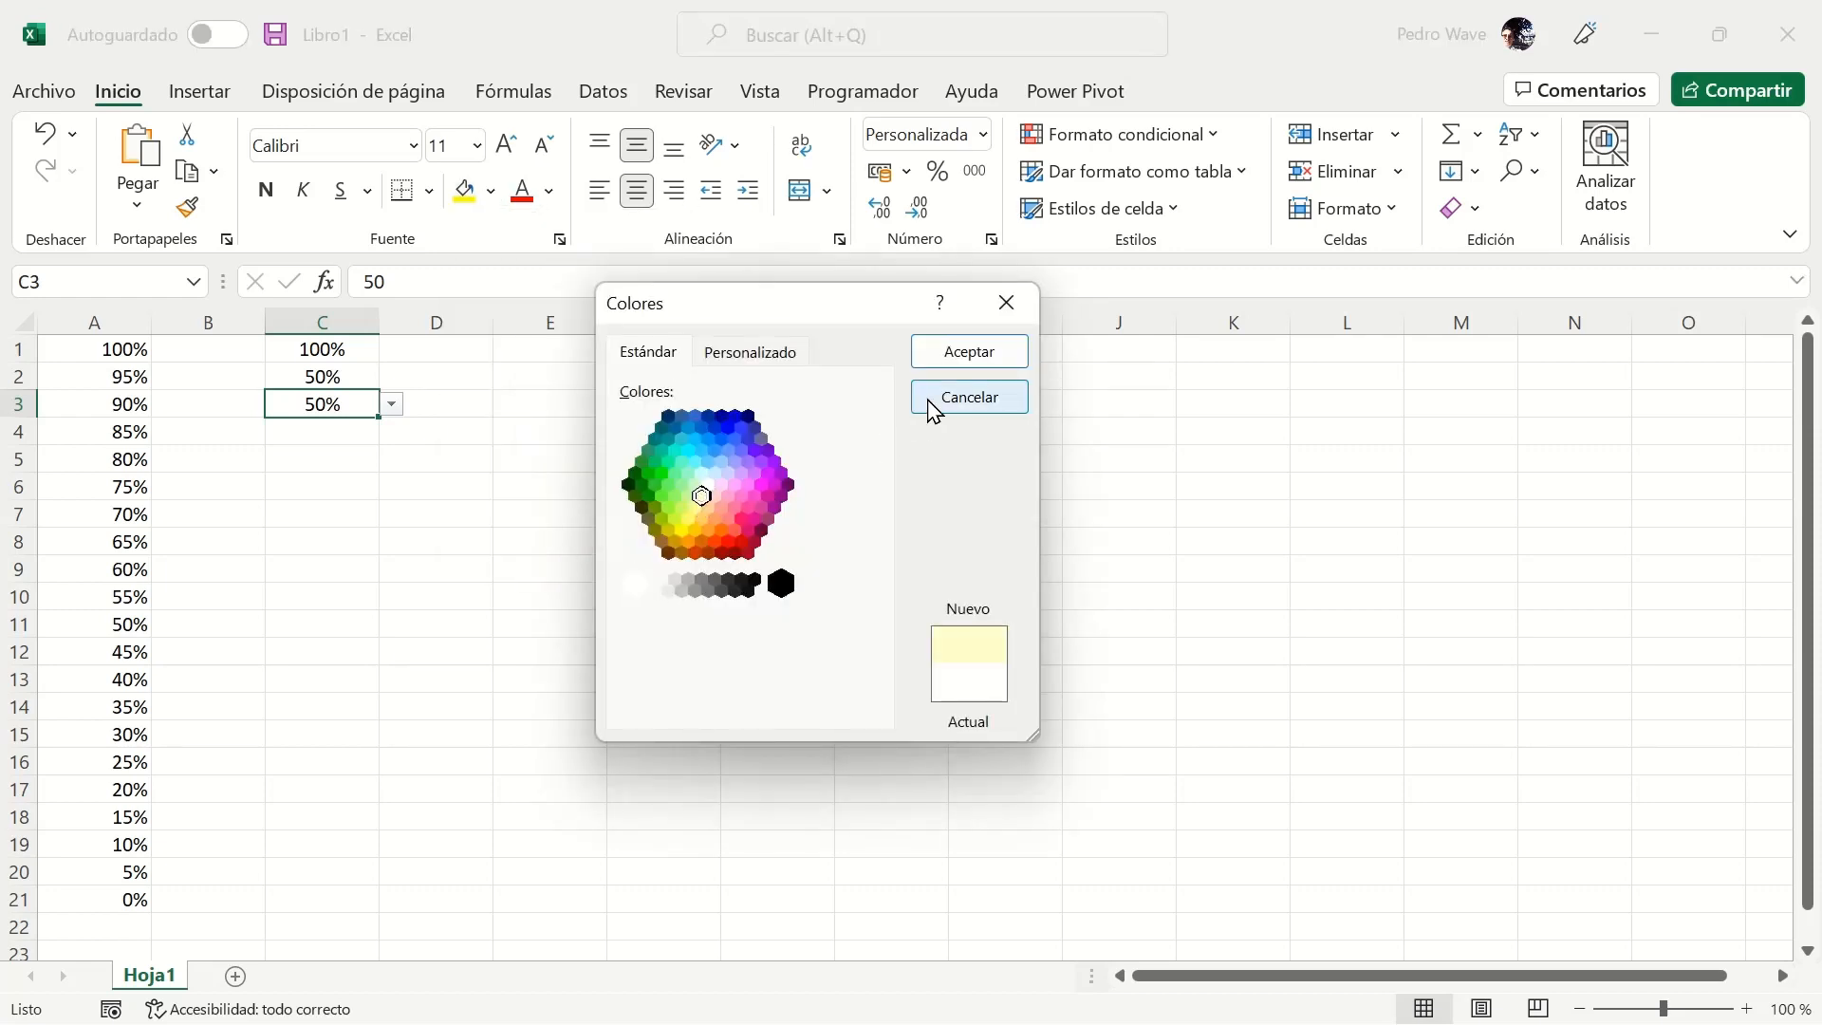
{"action": "left_click", "coordinate": [952, 358]}
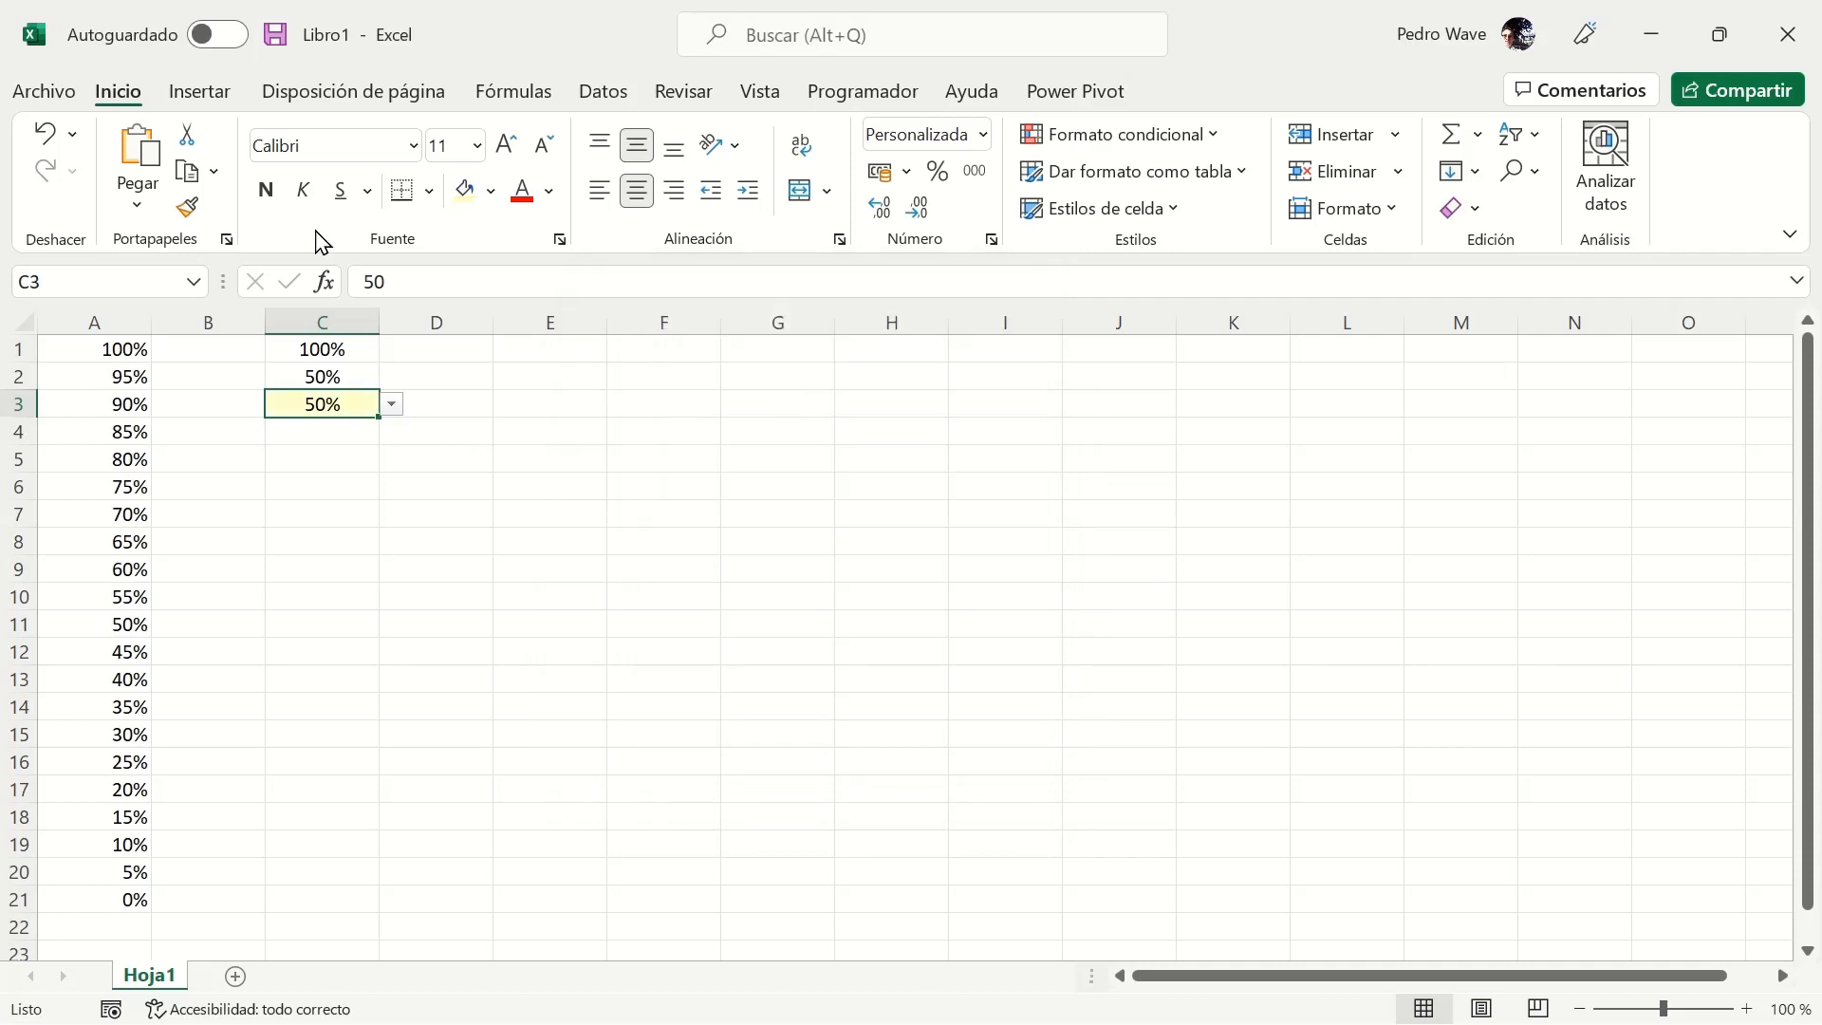
Make the value in C3 bold and apply all borders to the cell.
{"action": "left_click", "coordinate": [266, 190]}
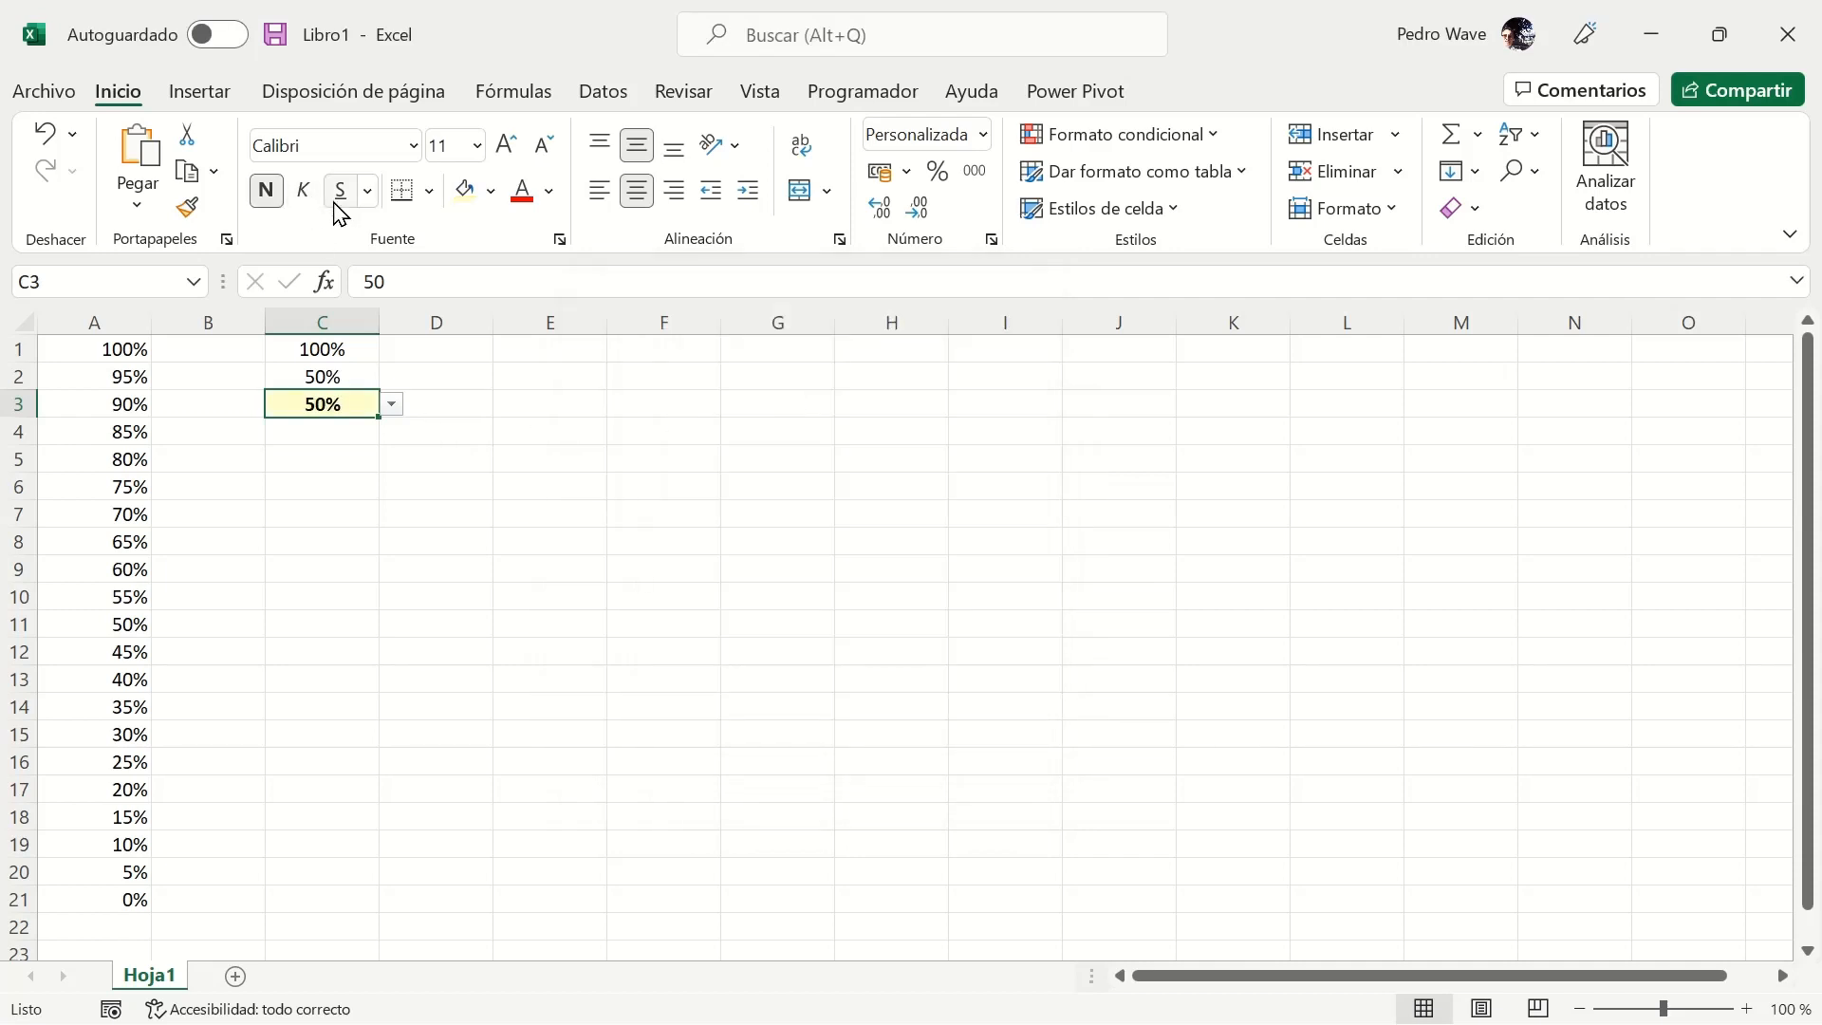
{"action": "left_click", "coordinate": [429, 195]}
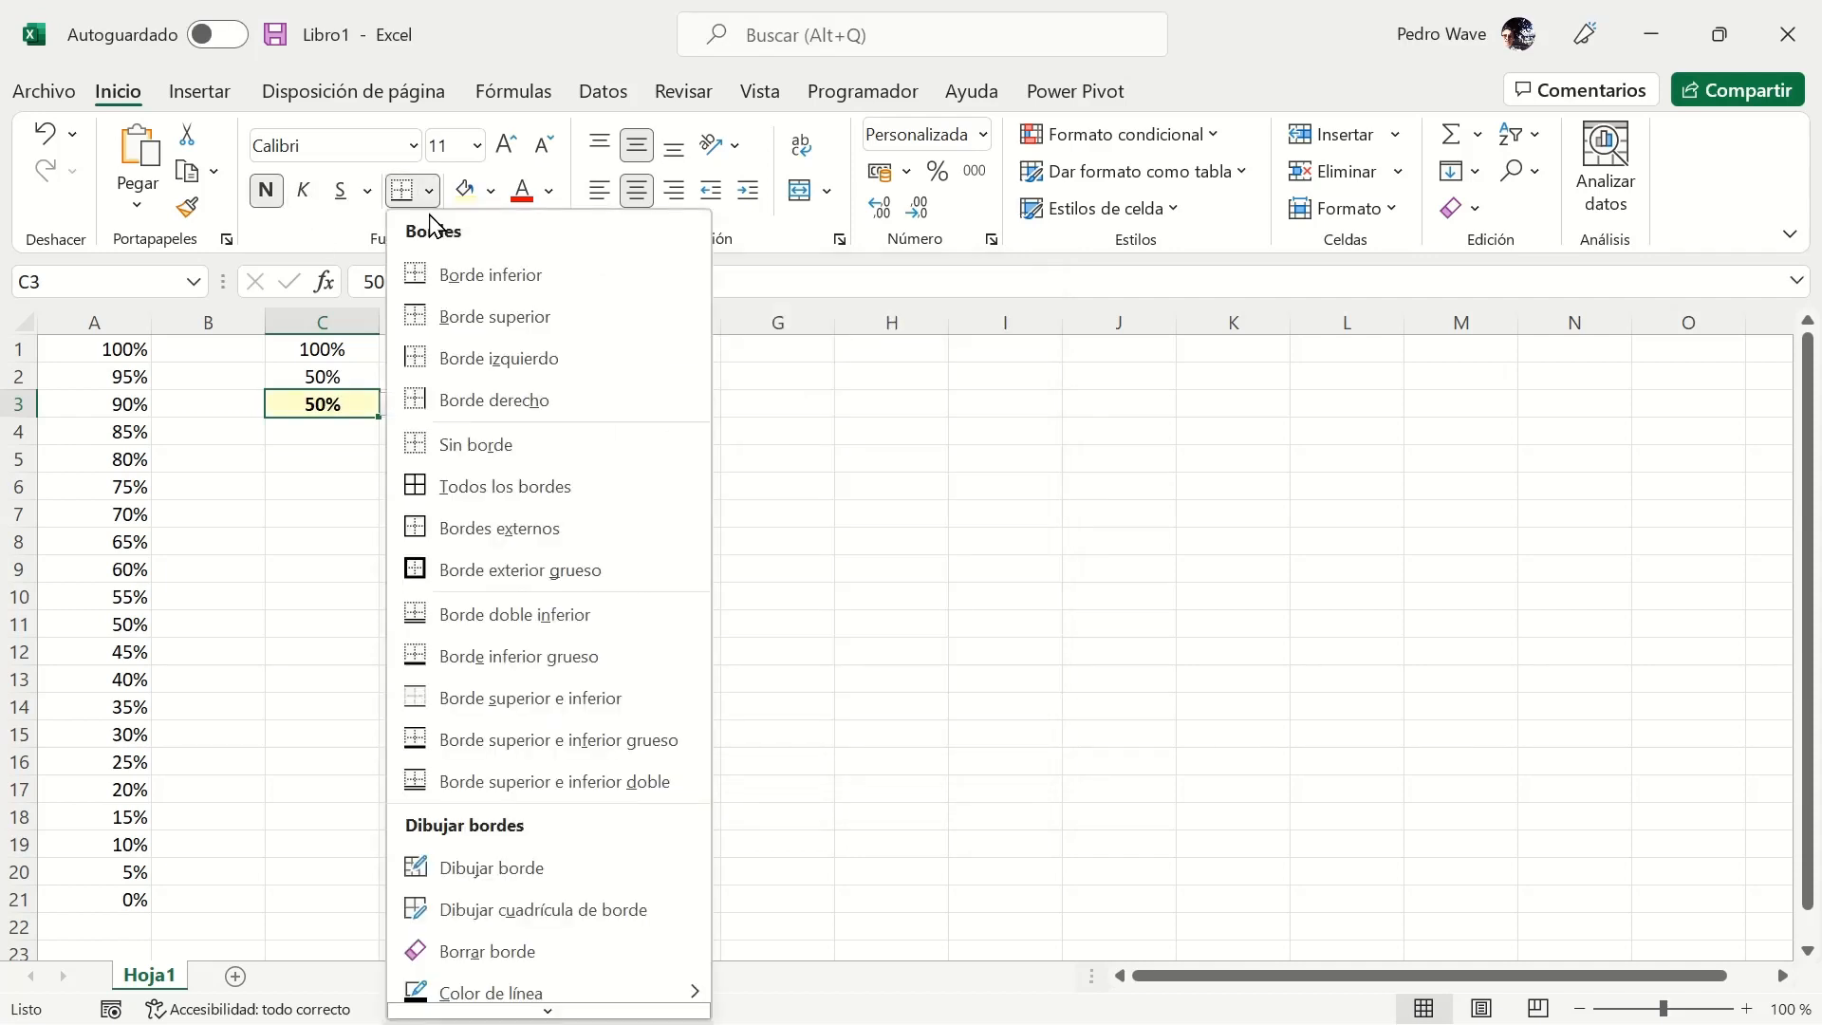
{"action": "left_click", "coordinate": [462, 488]}
{"action": "left_click", "coordinate": [411, 504]}
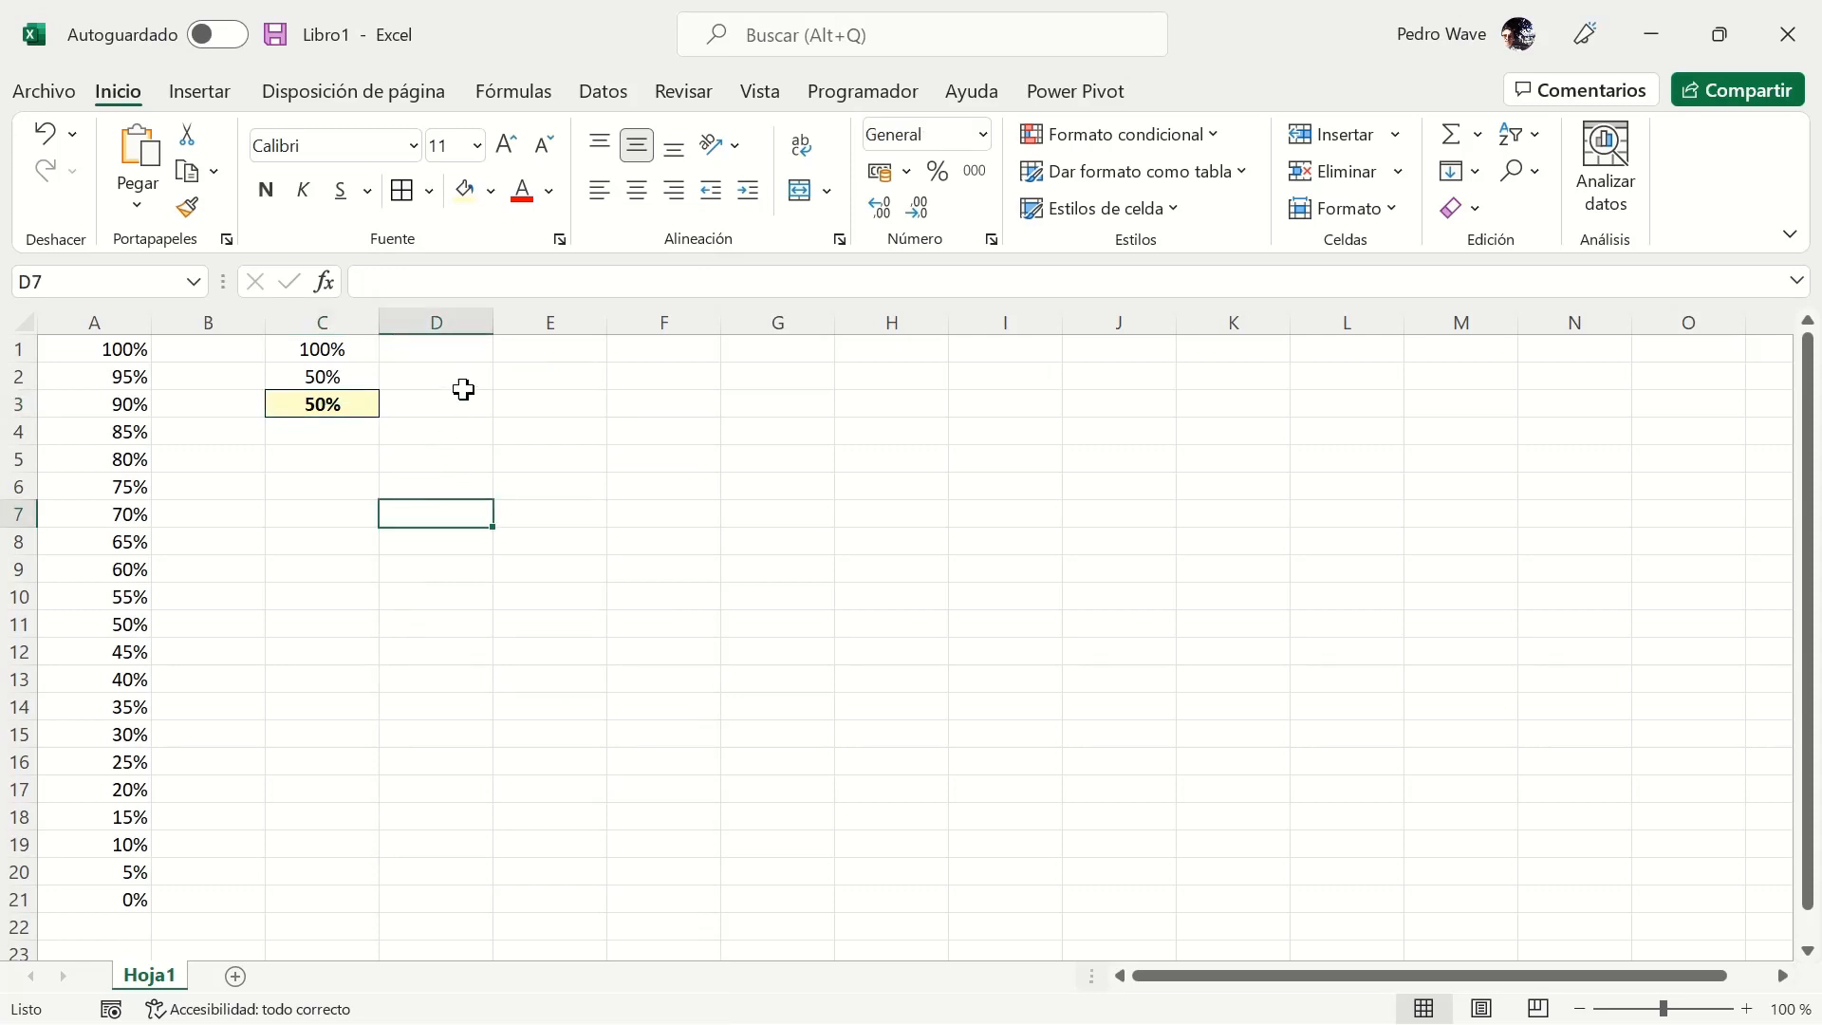
Draw an ActiveX spin button about 1.15 cm wide in column D, beside the values in column C.
{"action": "left_click", "coordinate": [854, 91]}
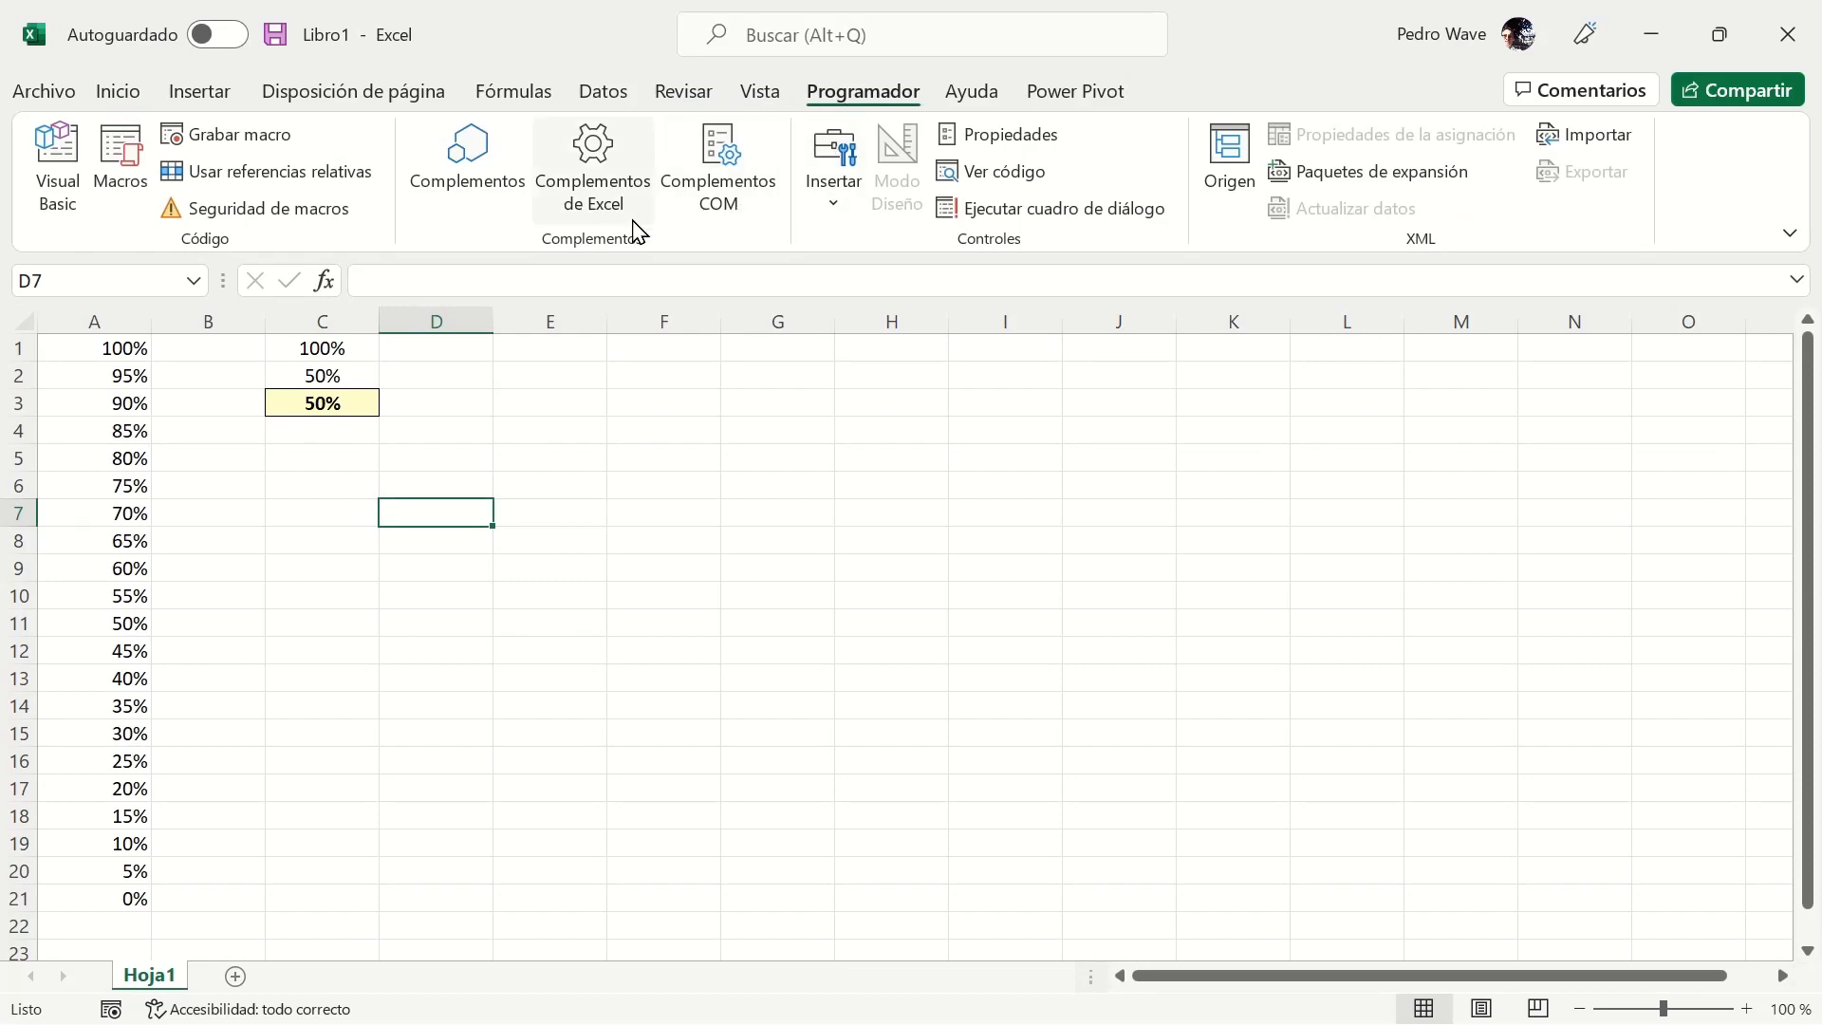
{"action": "left_click", "coordinate": [832, 201]}
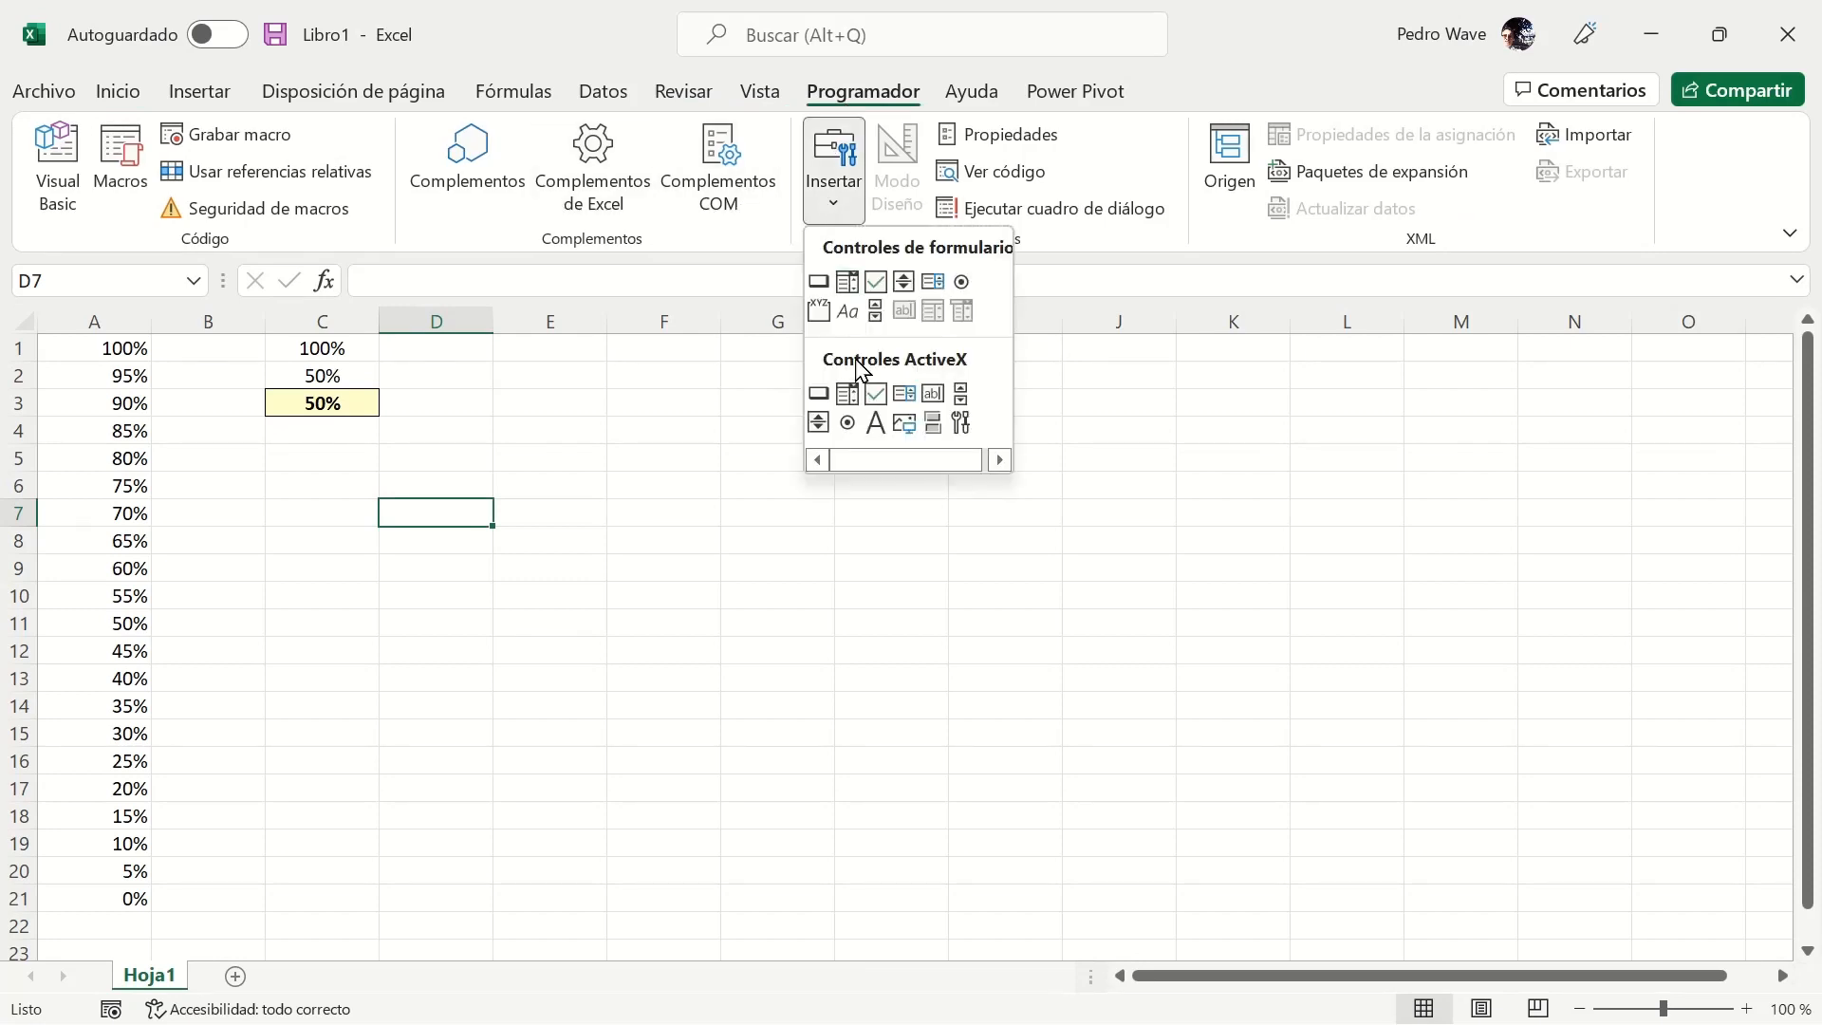
{"action": "left_click", "coordinate": [818, 424]}
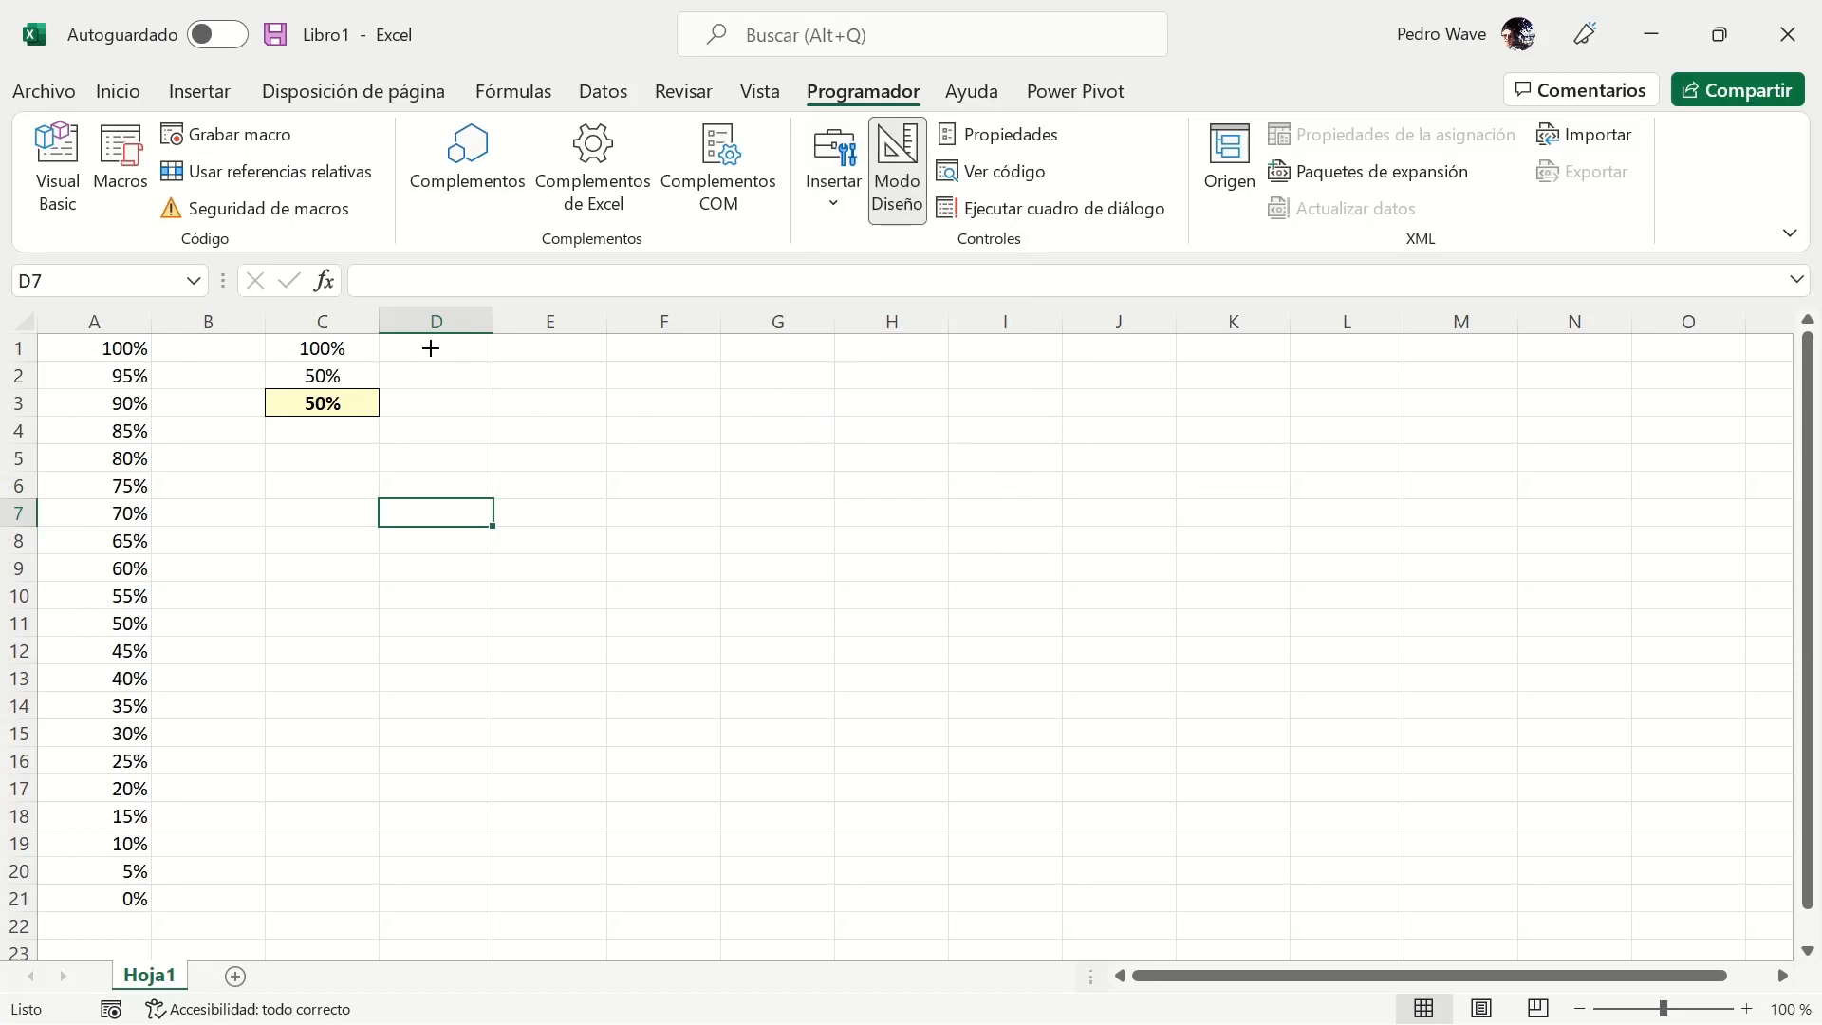
{"action": "left_click_drag", "start_coordinate": [416, 350], "coordinate": [477, 454]}
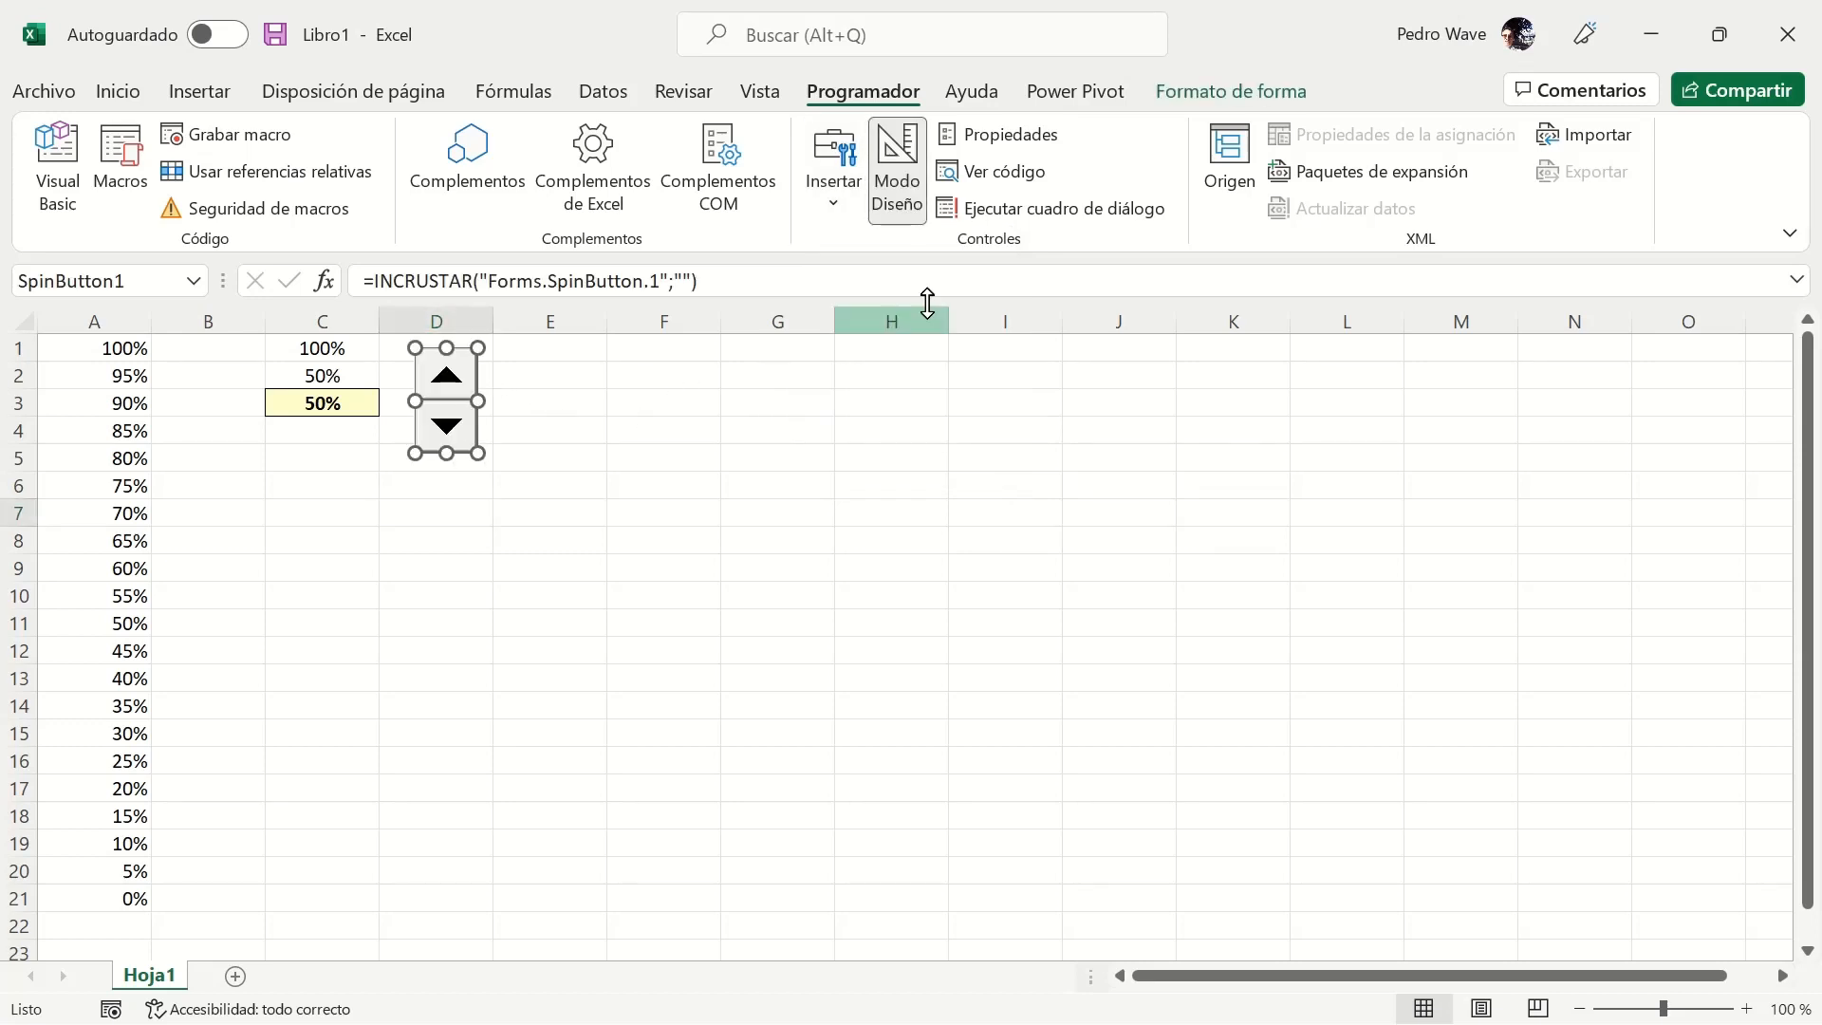
Set the spin button's height to 2 cm and its width to 1 cm.
{"action": "left_click", "coordinate": [1207, 95]}
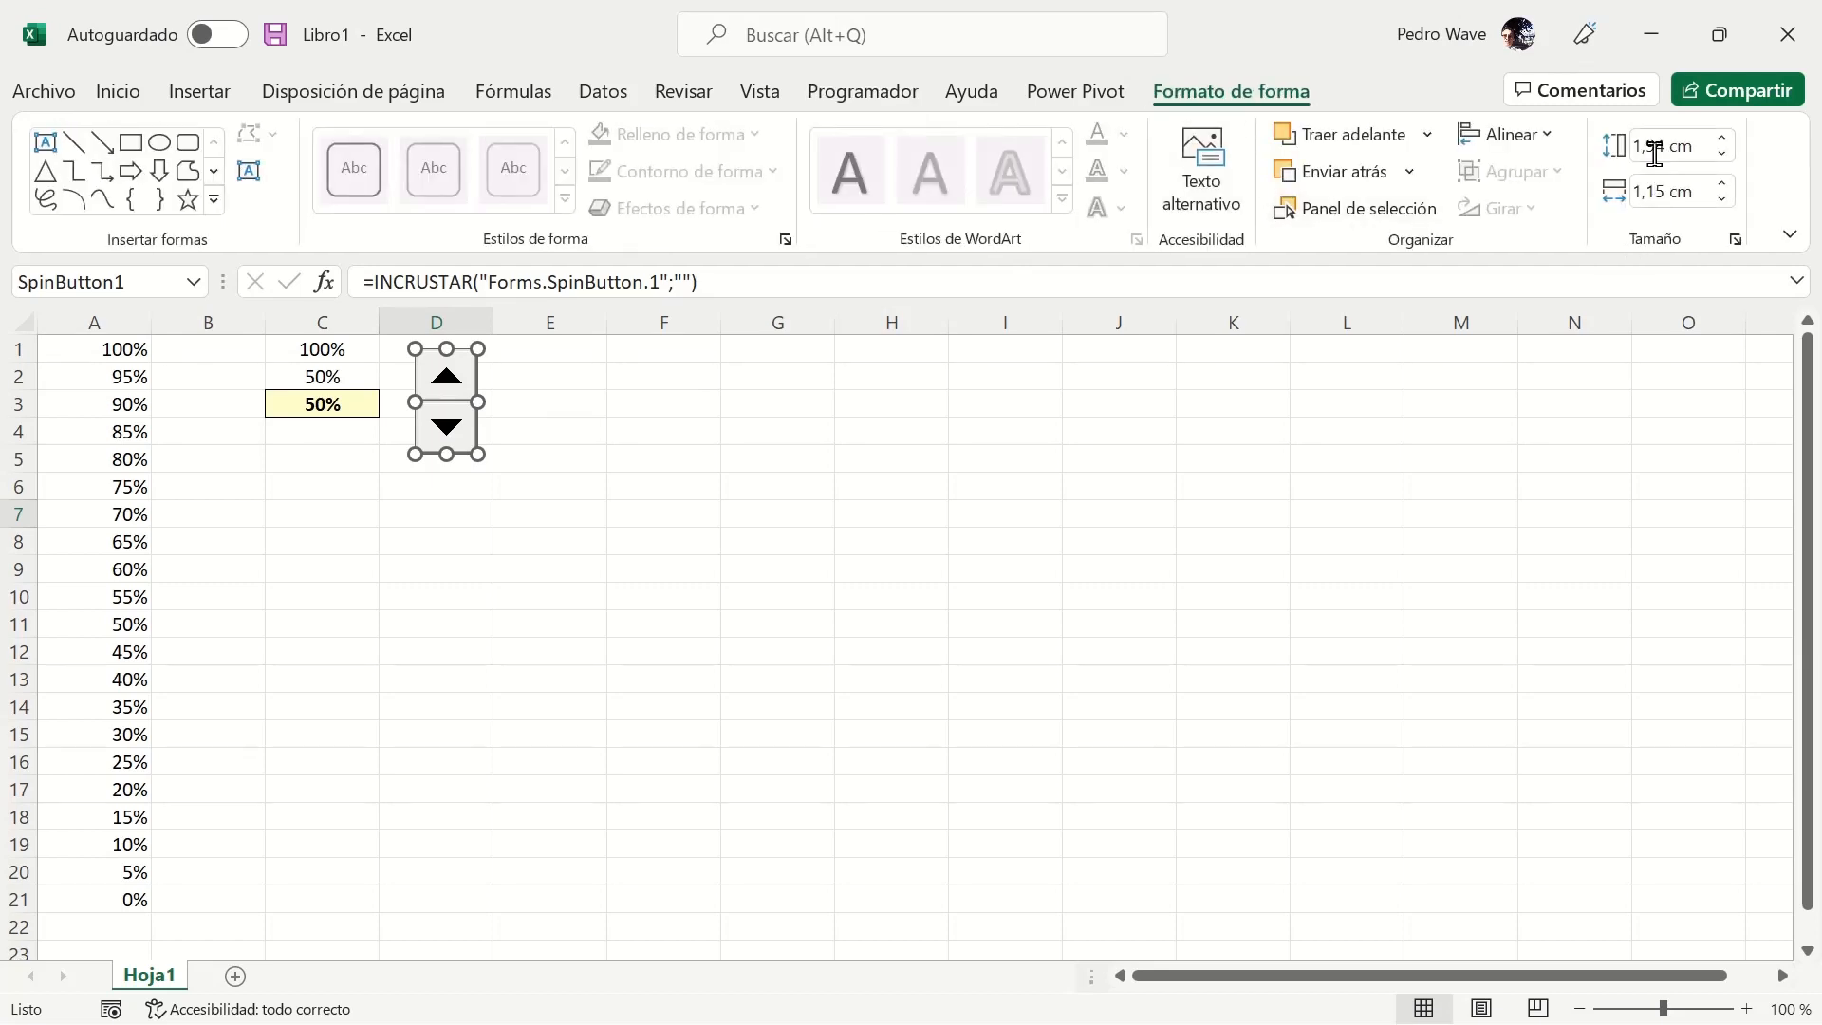
{"action": "type", "text": "2"}
{"action": "key", "text": "Tab"}
{"action": "type", "text": "1"}
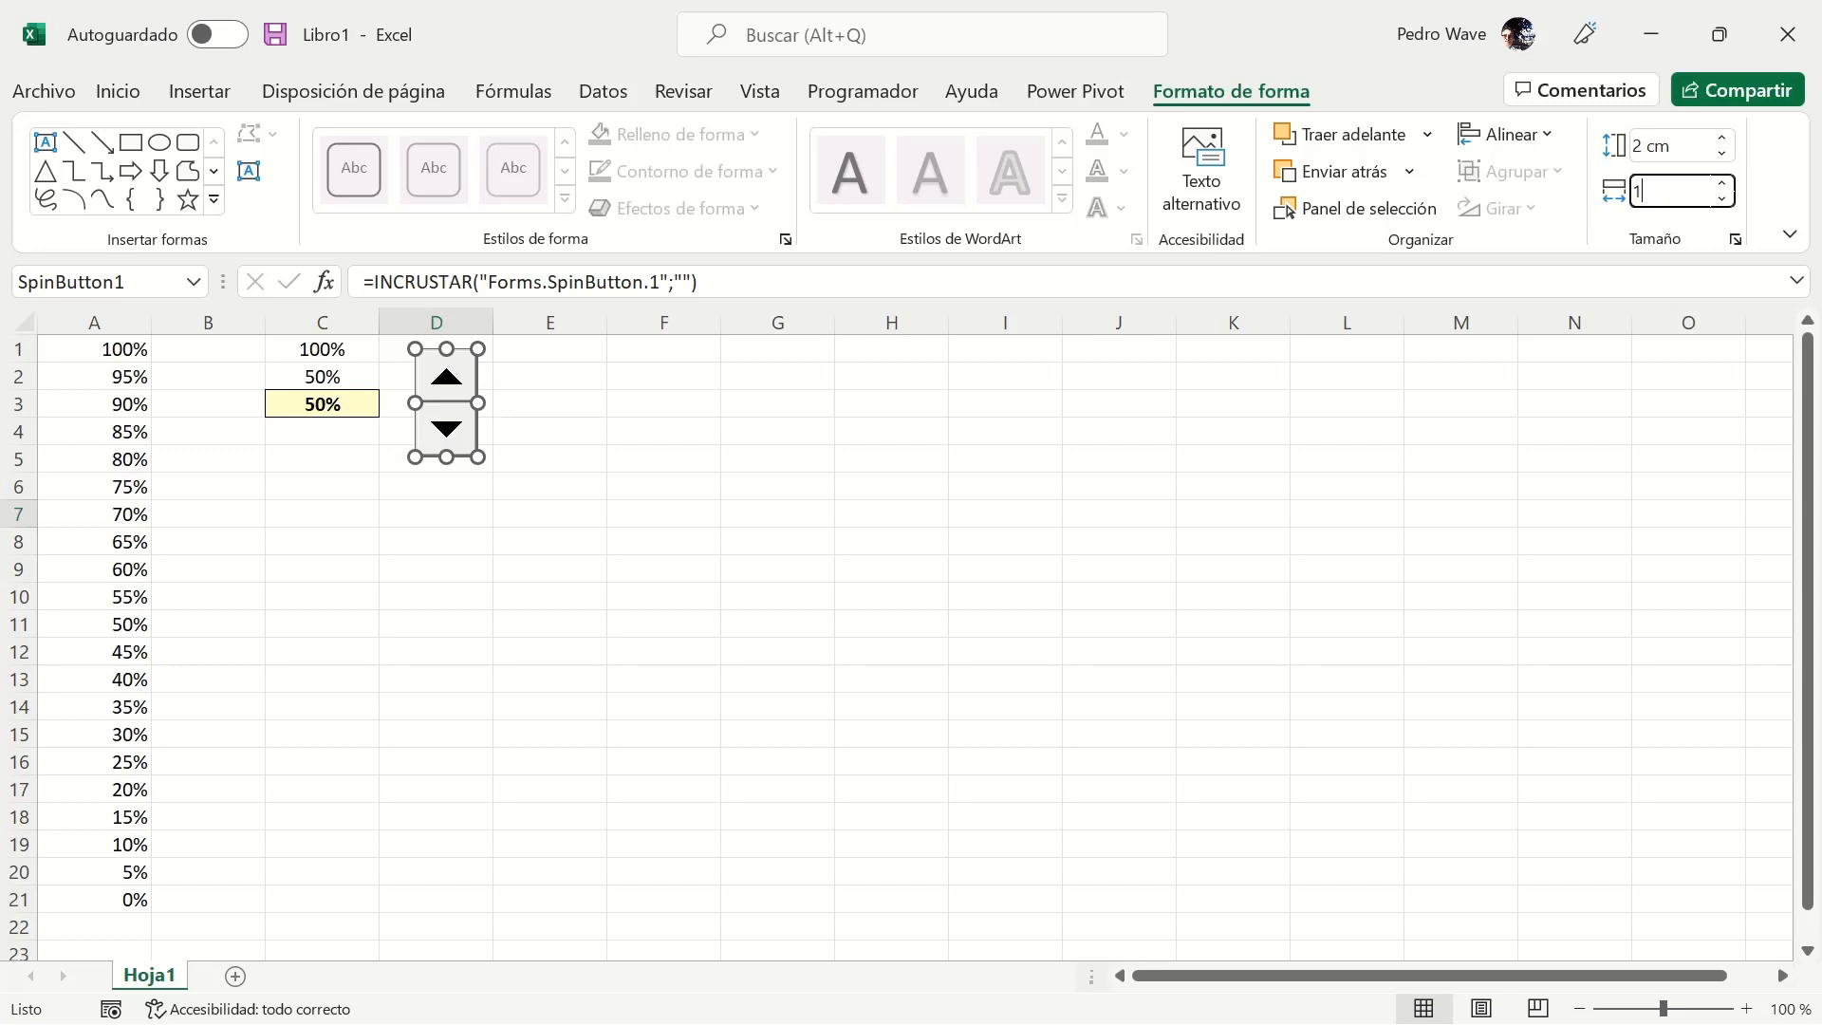
{"action": "left_click", "coordinate": [1661, 144]}
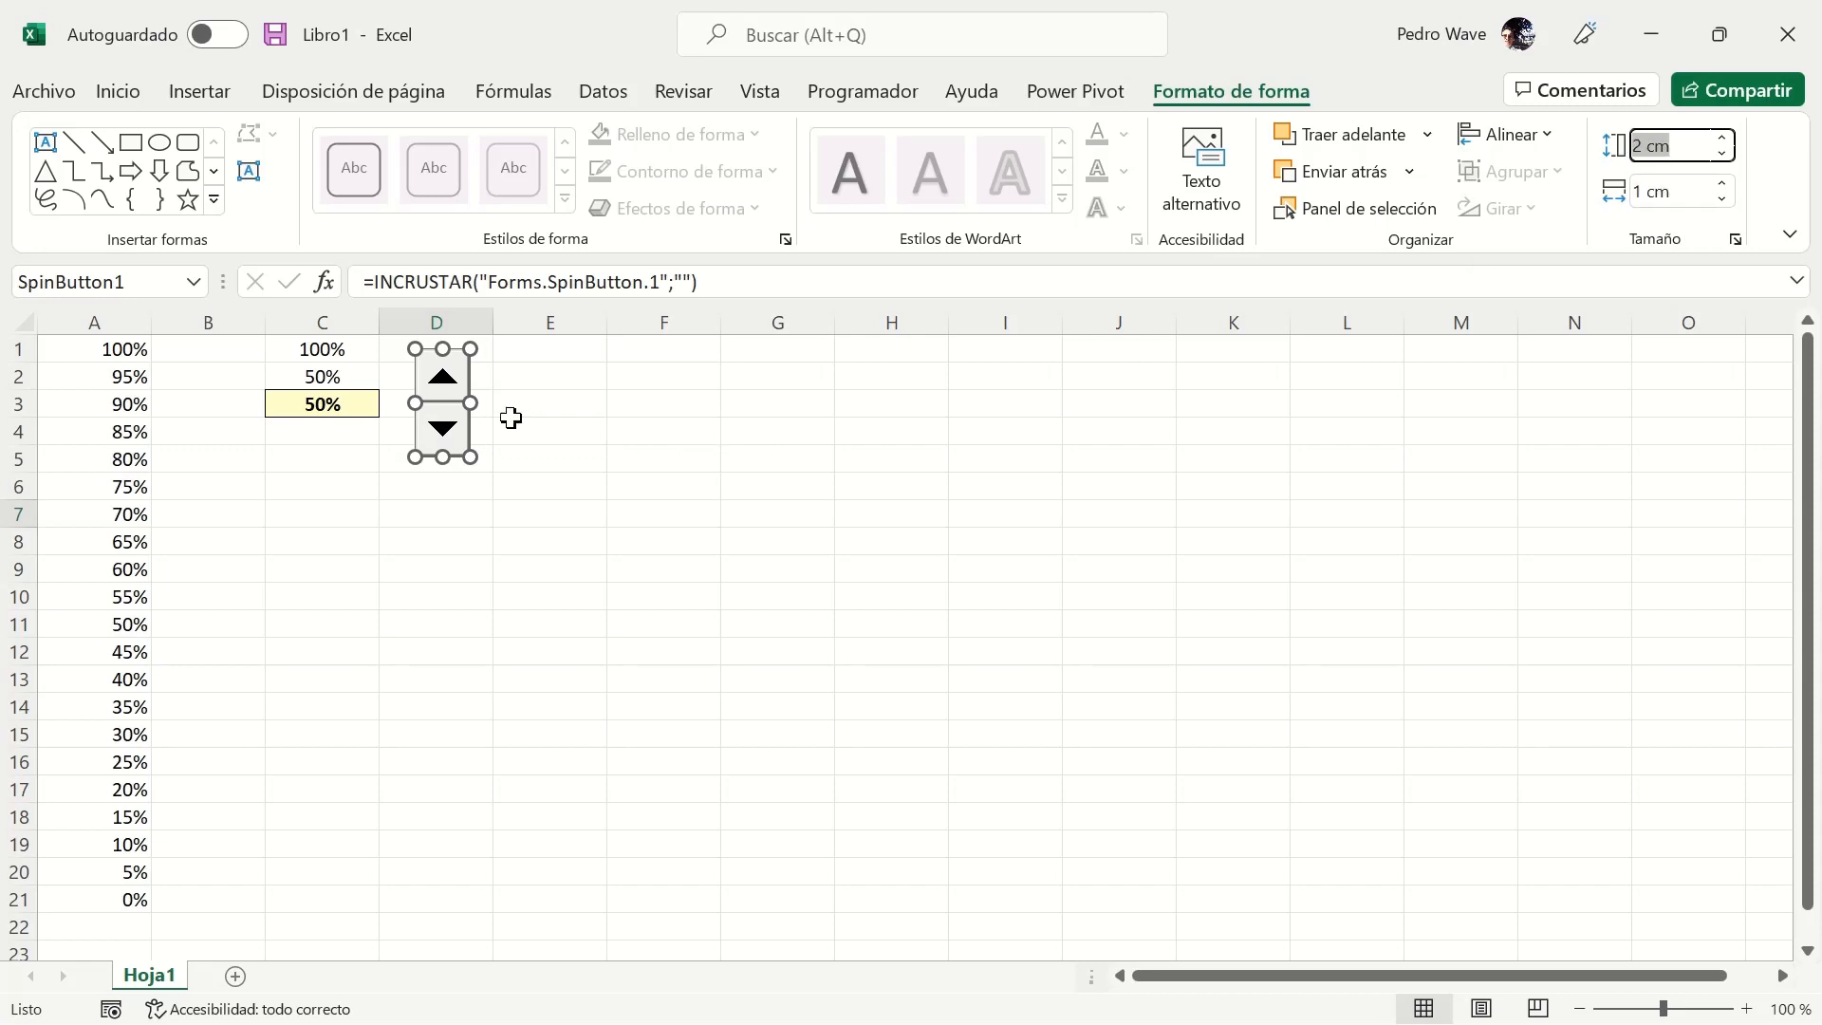
Set the spin button's LinkedCell property to C3 and close its properties.
{"action": "right_click", "coordinate": [444, 363]}
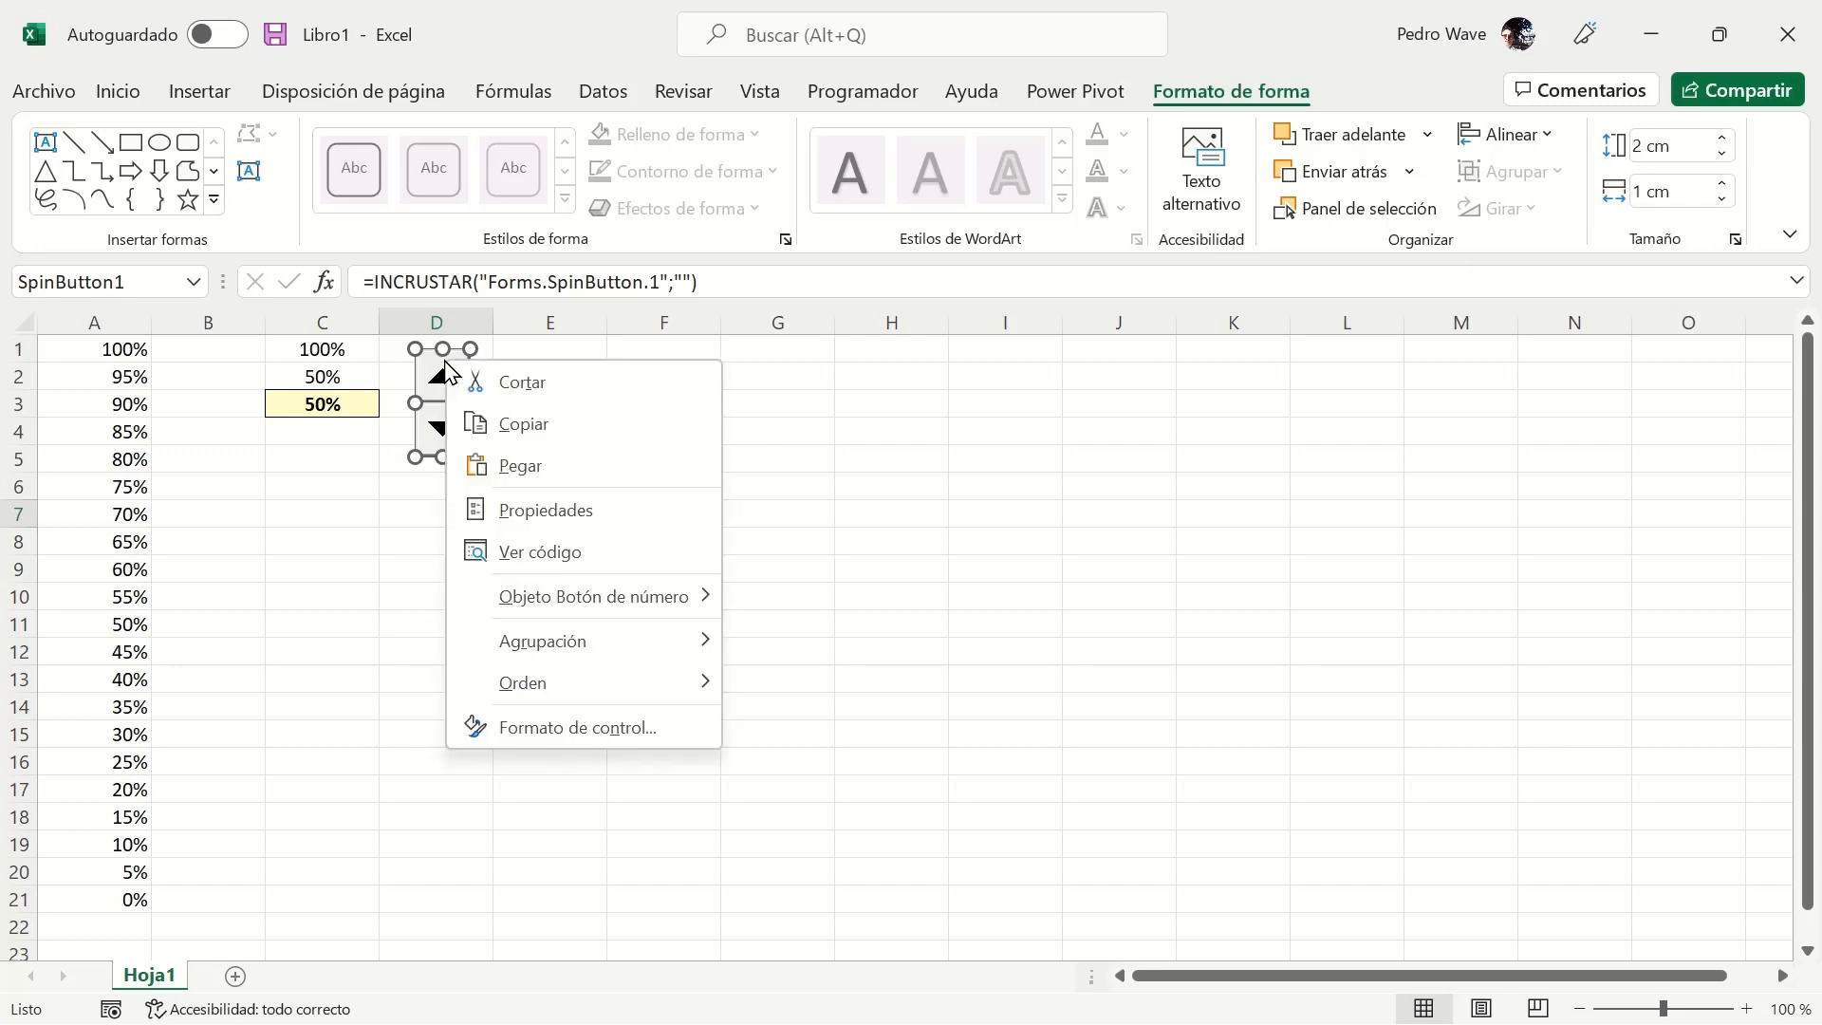
{"action": "left_click", "coordinate": [526, 510]}
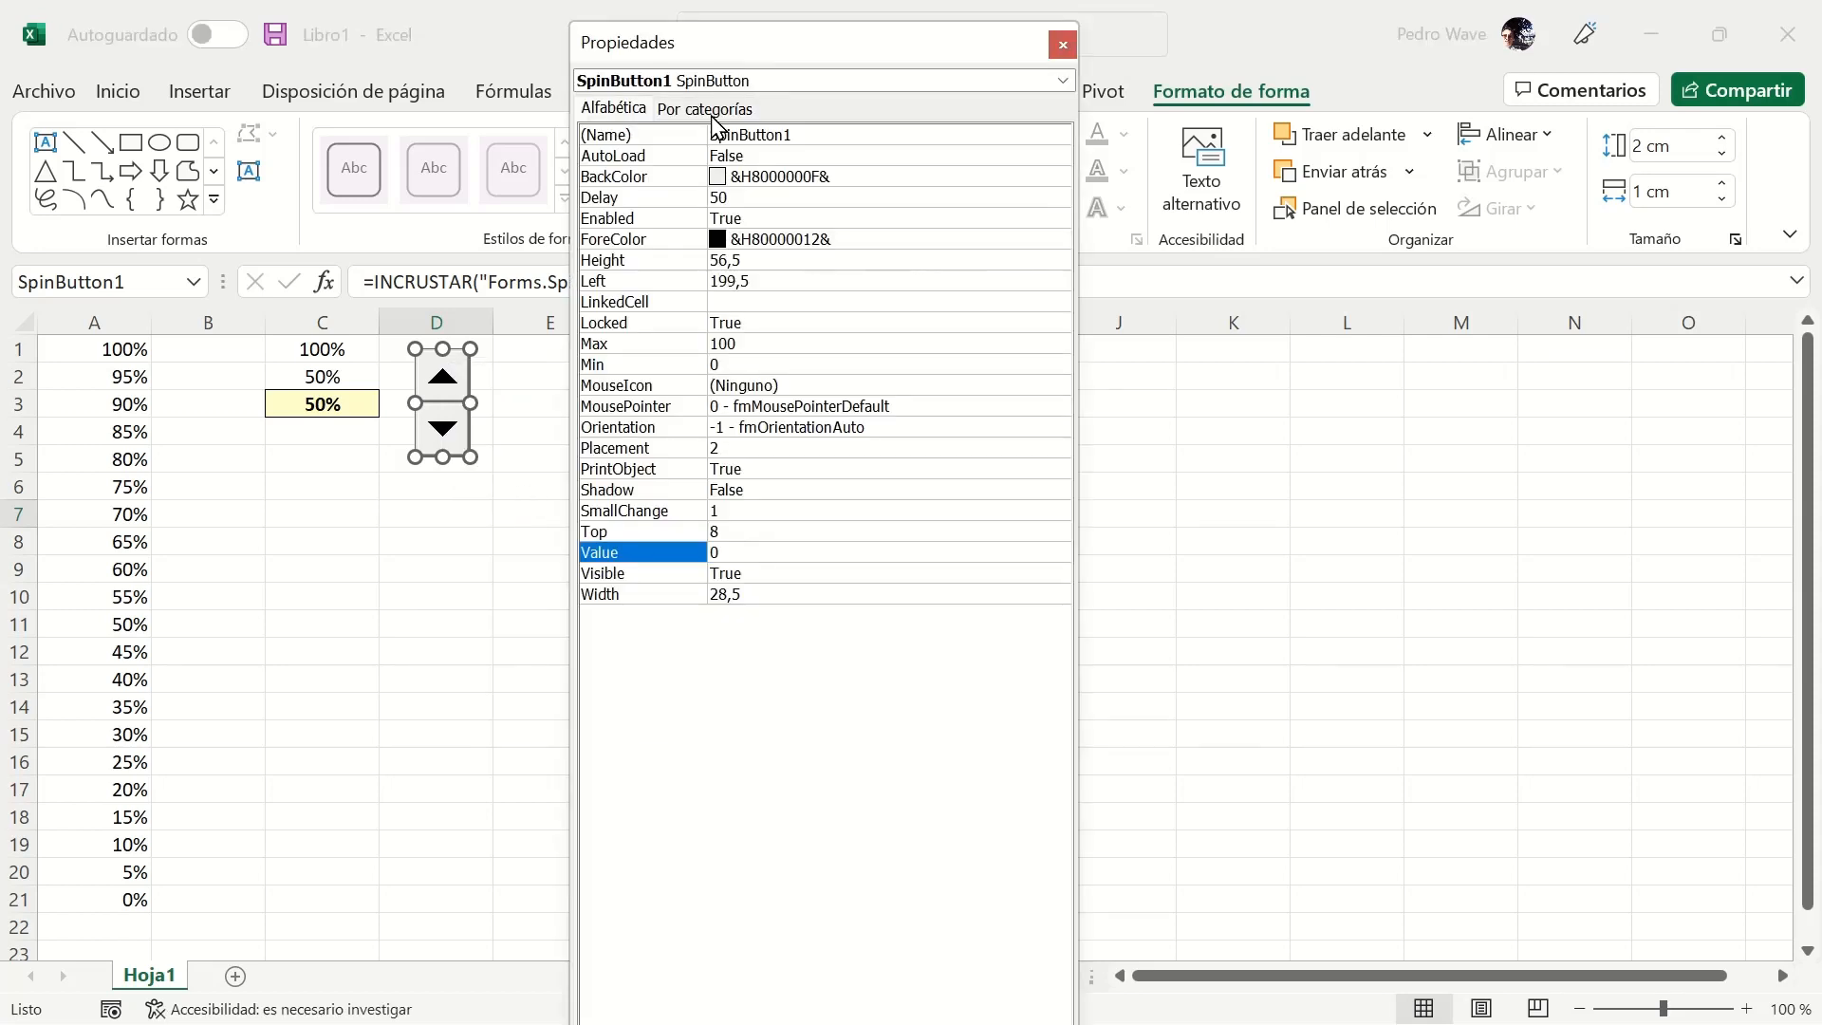
{"action": "left_click", "coordinate": [712, 112]}
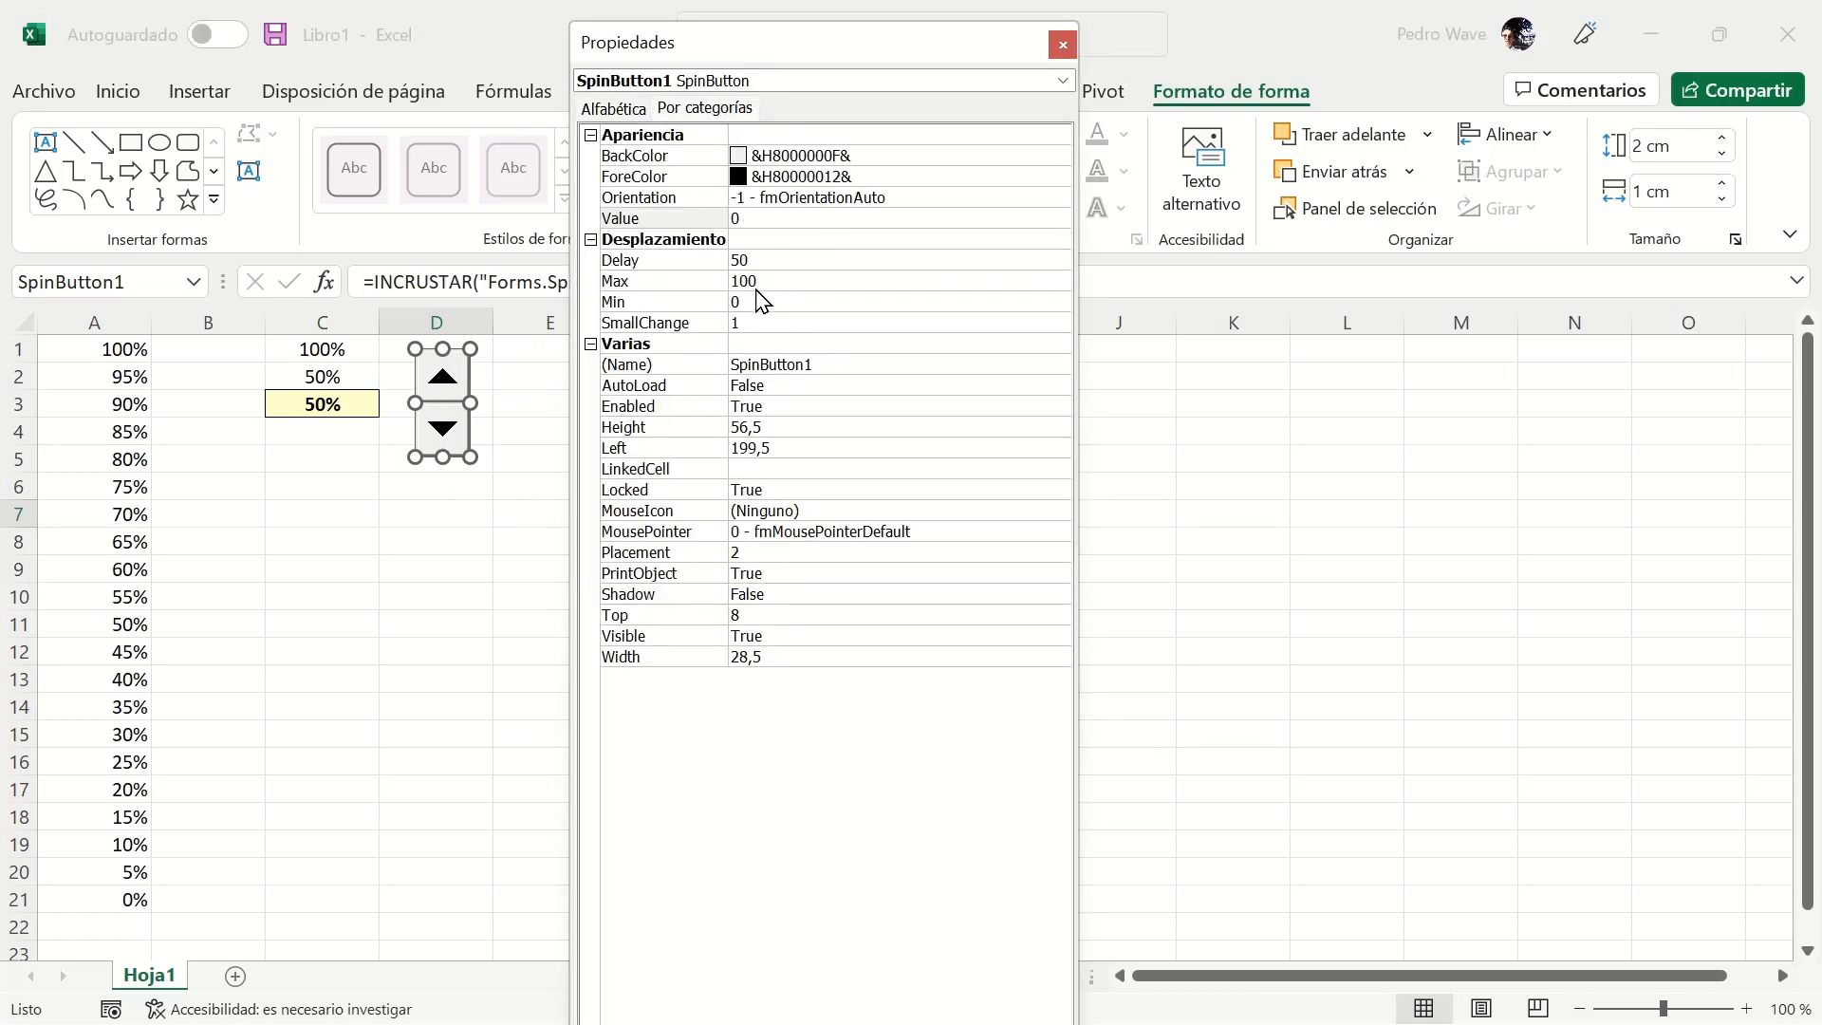
{"action": "left_click", "coordinate": [754, 469]}
{"action": "left_click", "coordinate": [750, 466]}
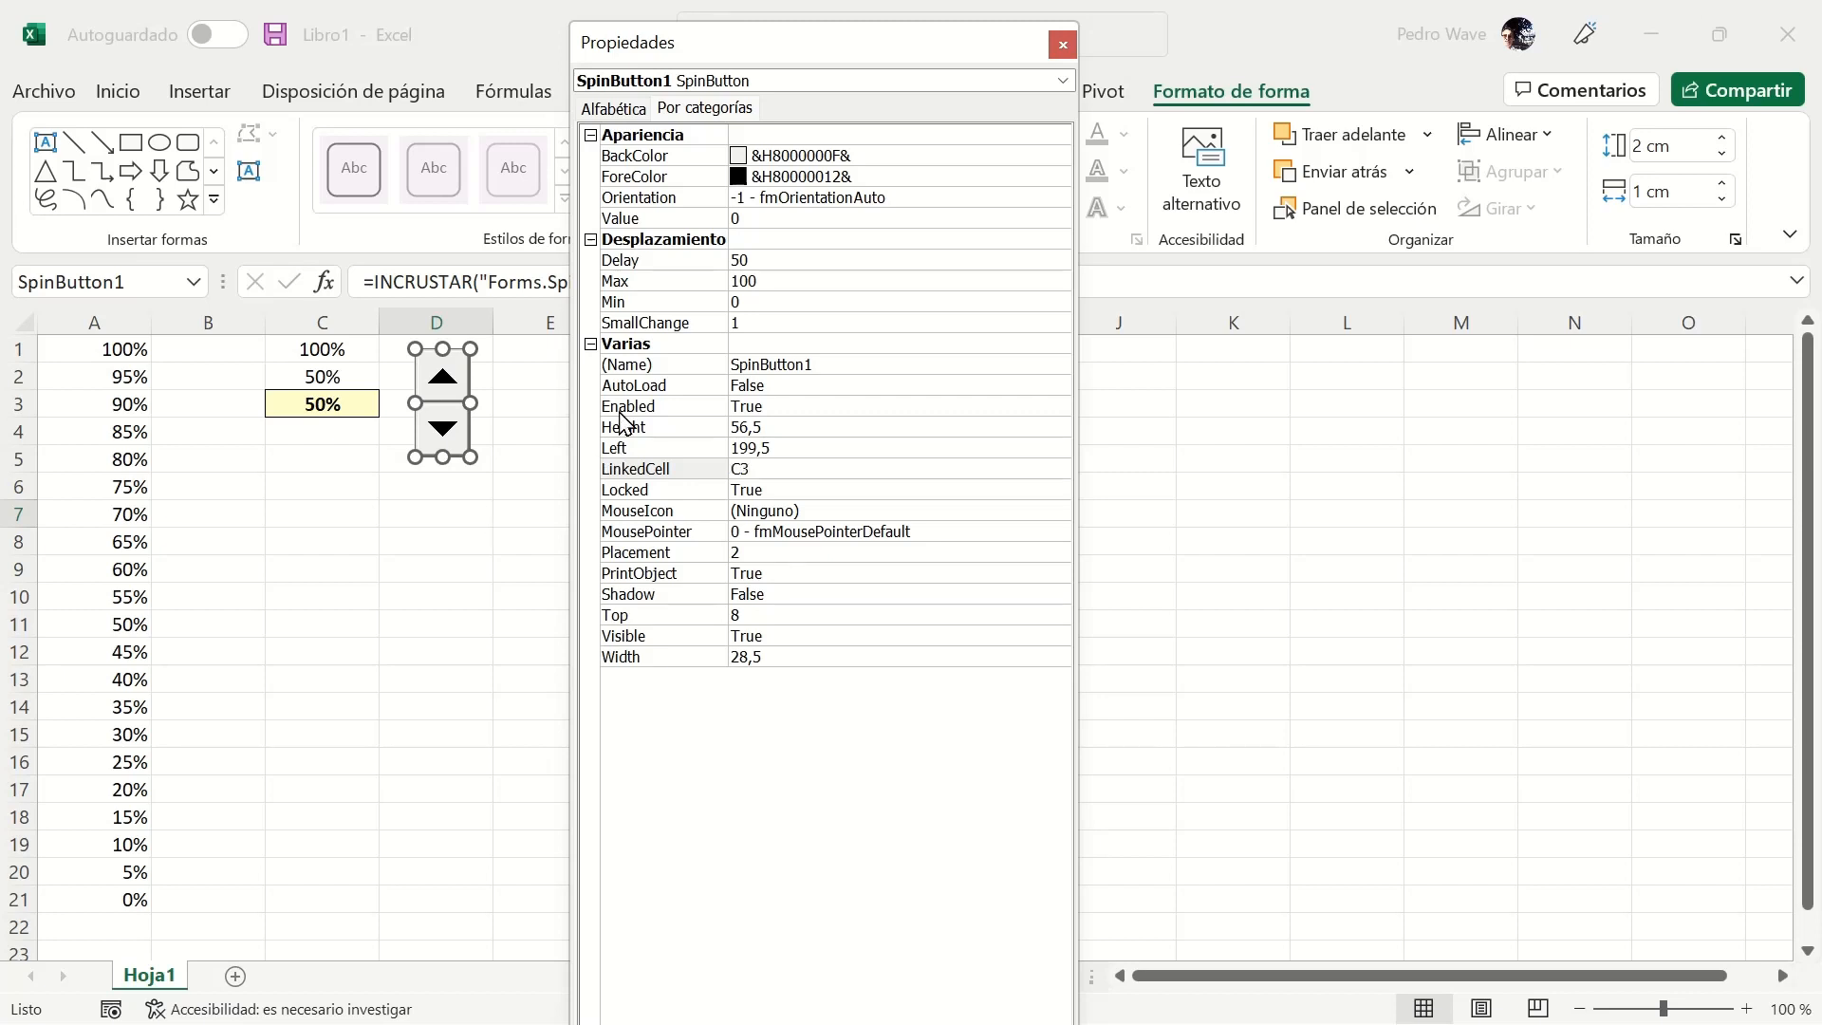
{"action": "left_click", "coordinate": [1063, 45]}
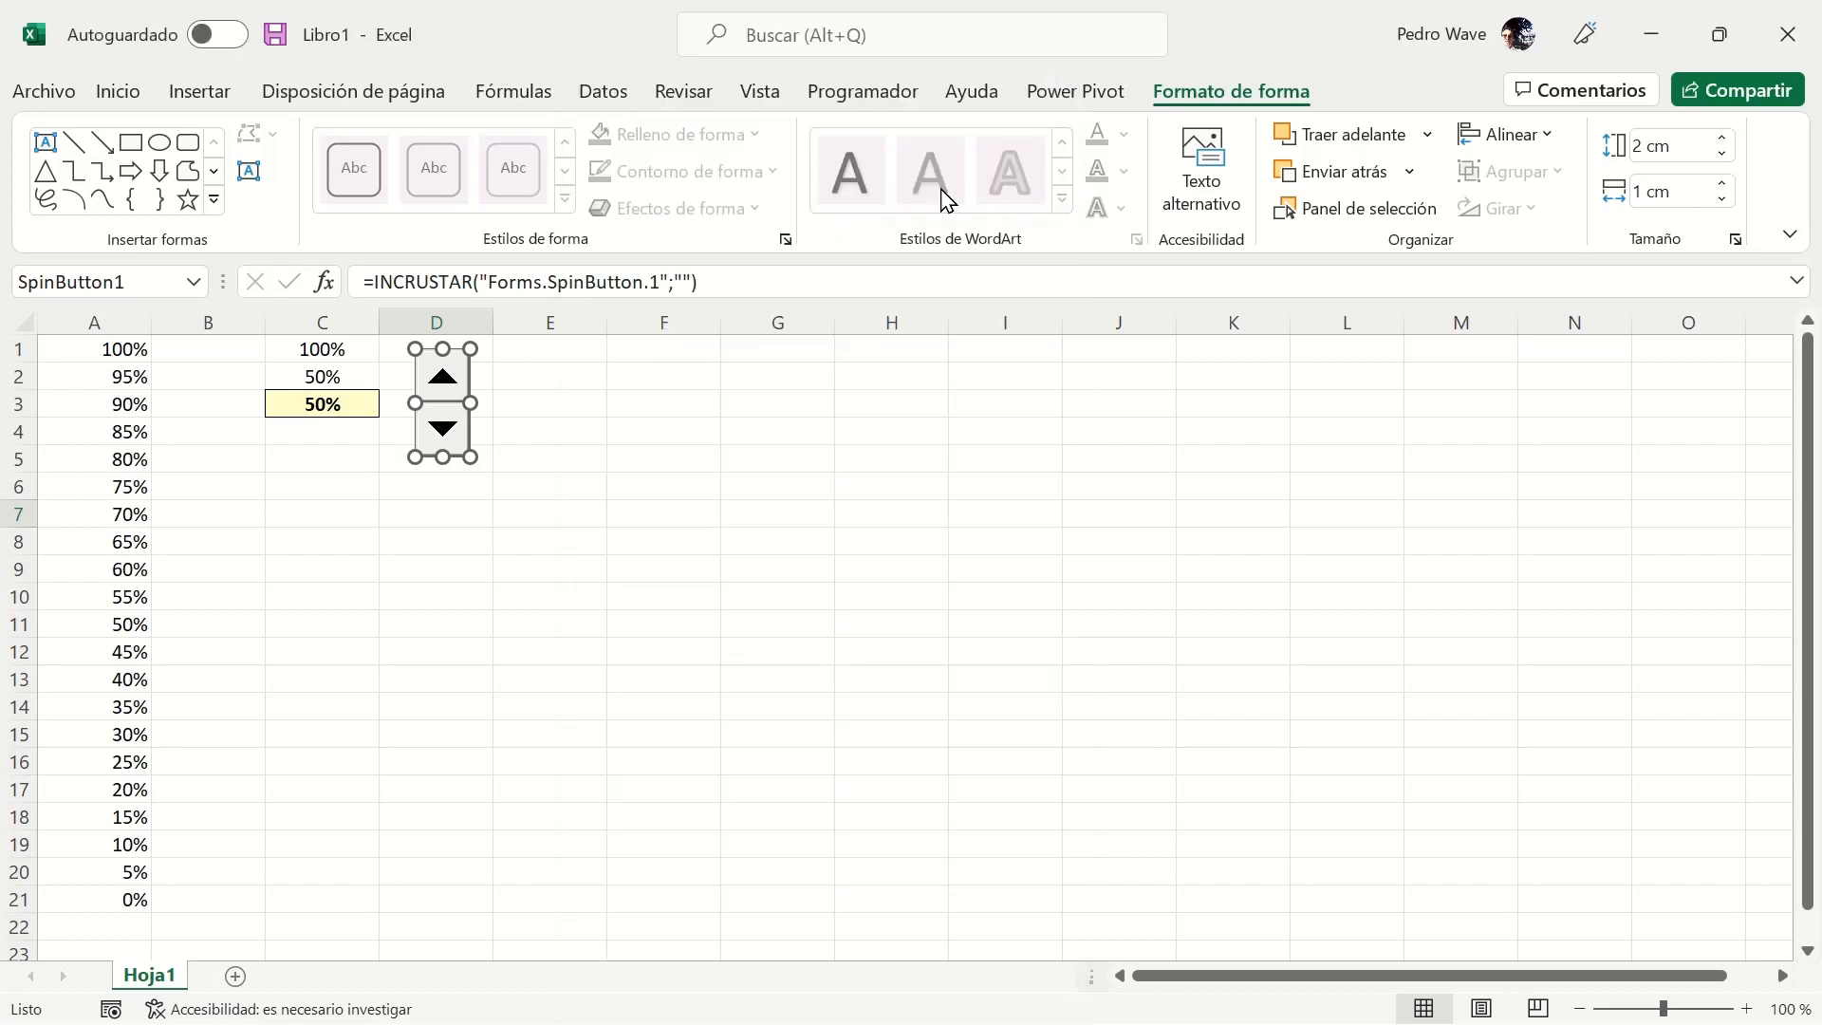
Deselect the spin button and turn off design mode so that the control can be used.
{"action": "left_click", "coordinate": [669, 403]}
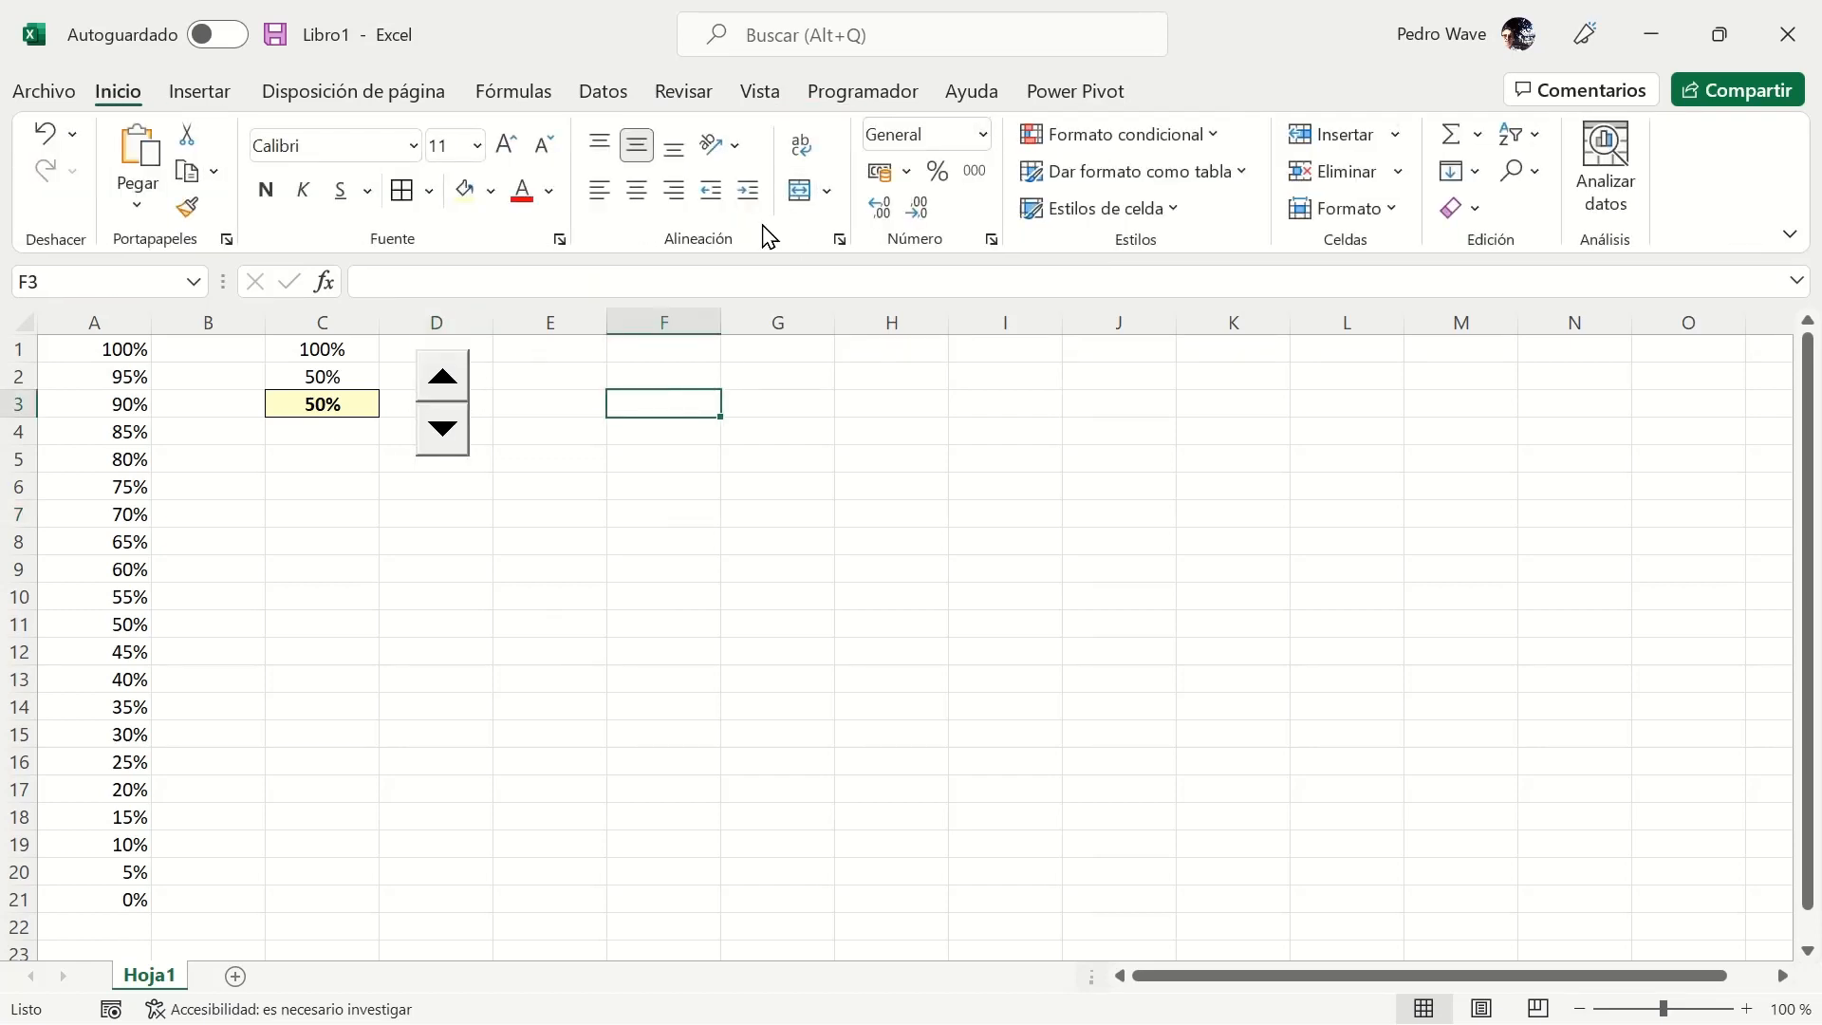
{"action": "left_click", "coordinate": [859, 93]}
{"action": "left_click", "coordinate": [890, 207]}
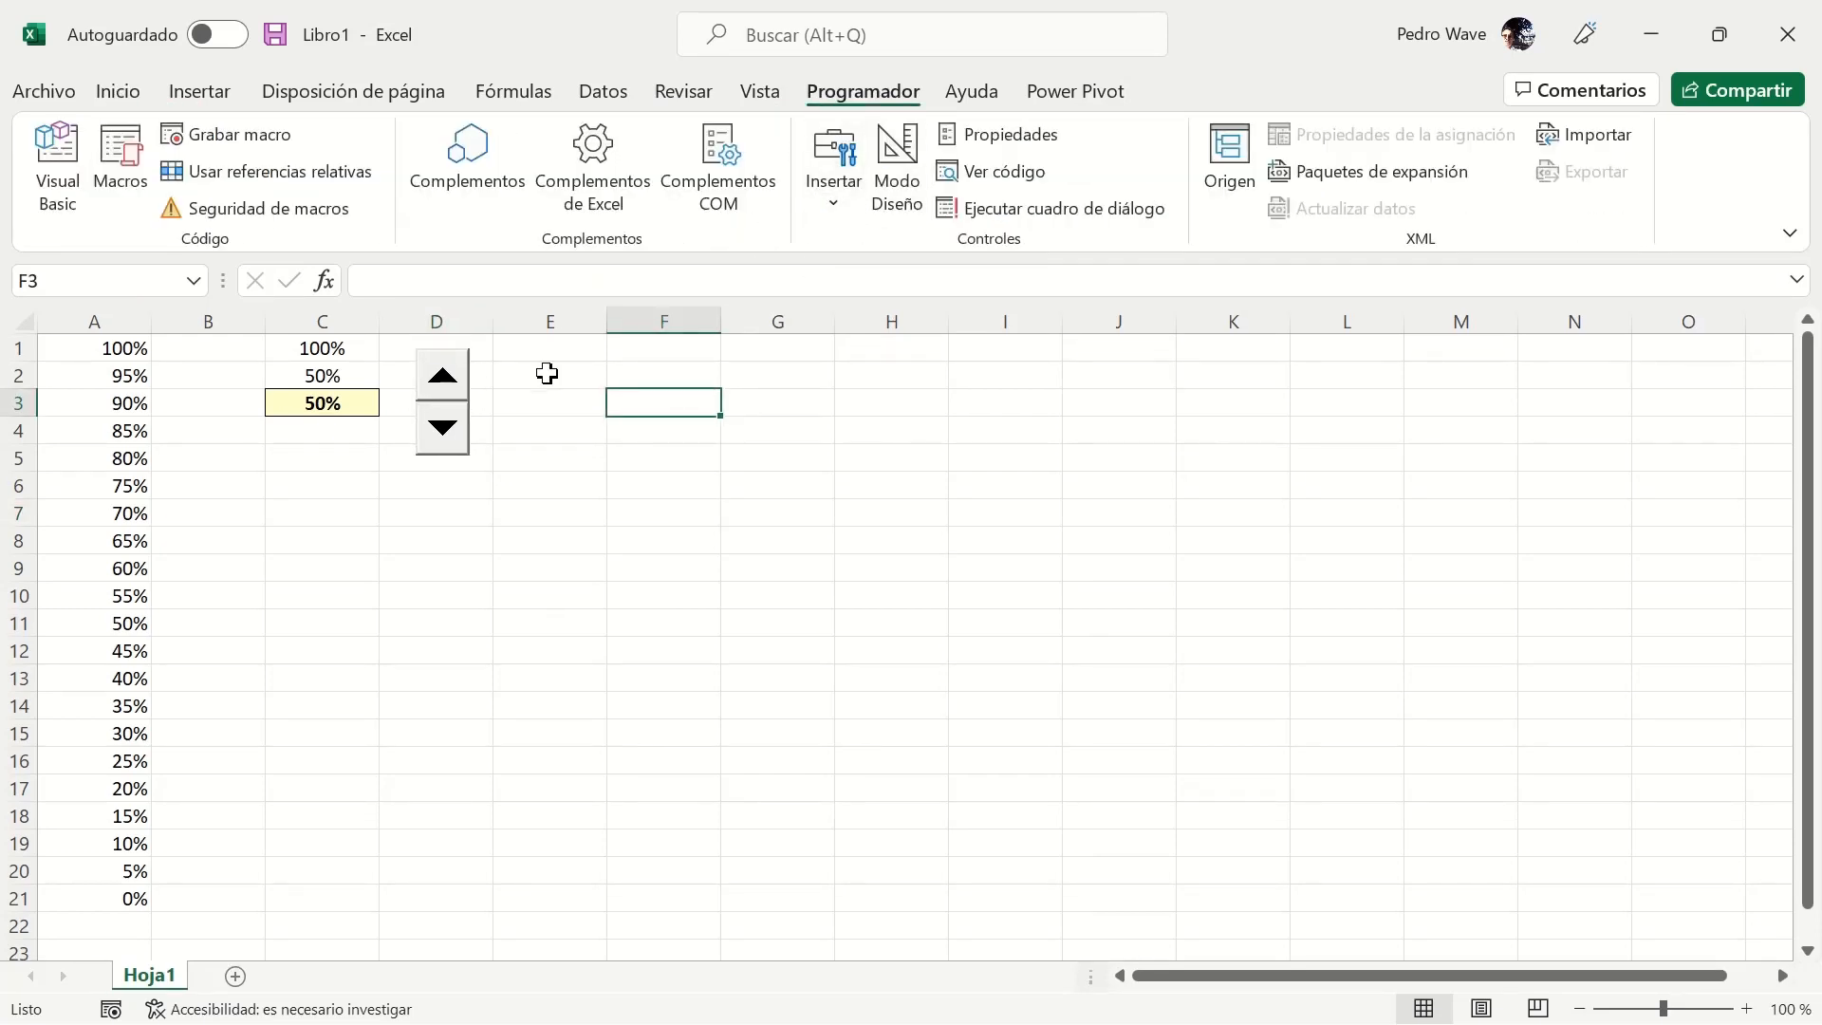
Test the spin button by stepping the C3 value down and up, ending at 50%.
{"action": "left_click", "coordinate": [444, 427]}
{"action": "left_click", "coordinate": [444, 429]}
{"action": "left_click", "coordinate": [444, 429]}
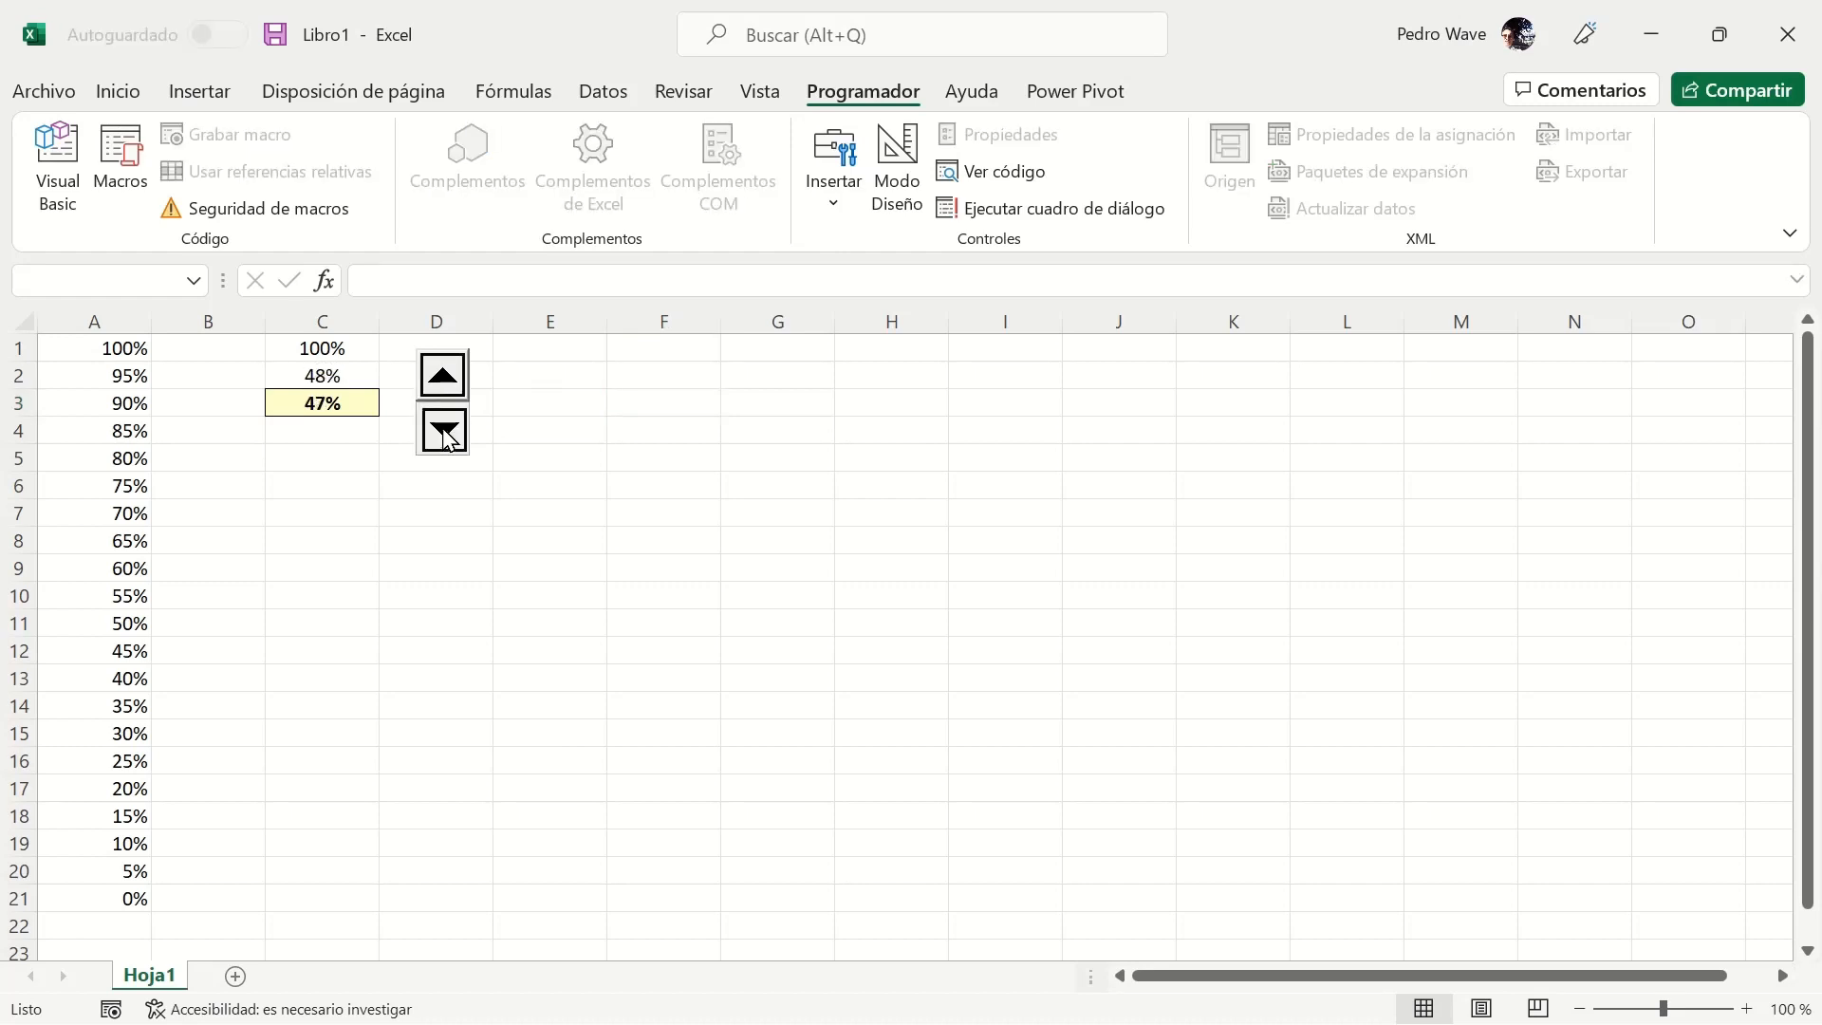
{"action": "left_click", "coordinate": [446, 435]}
{"action": "left_click", "coordinate": [446, 375]}
{"action": "left_click", "coordinate": [447, 375]}
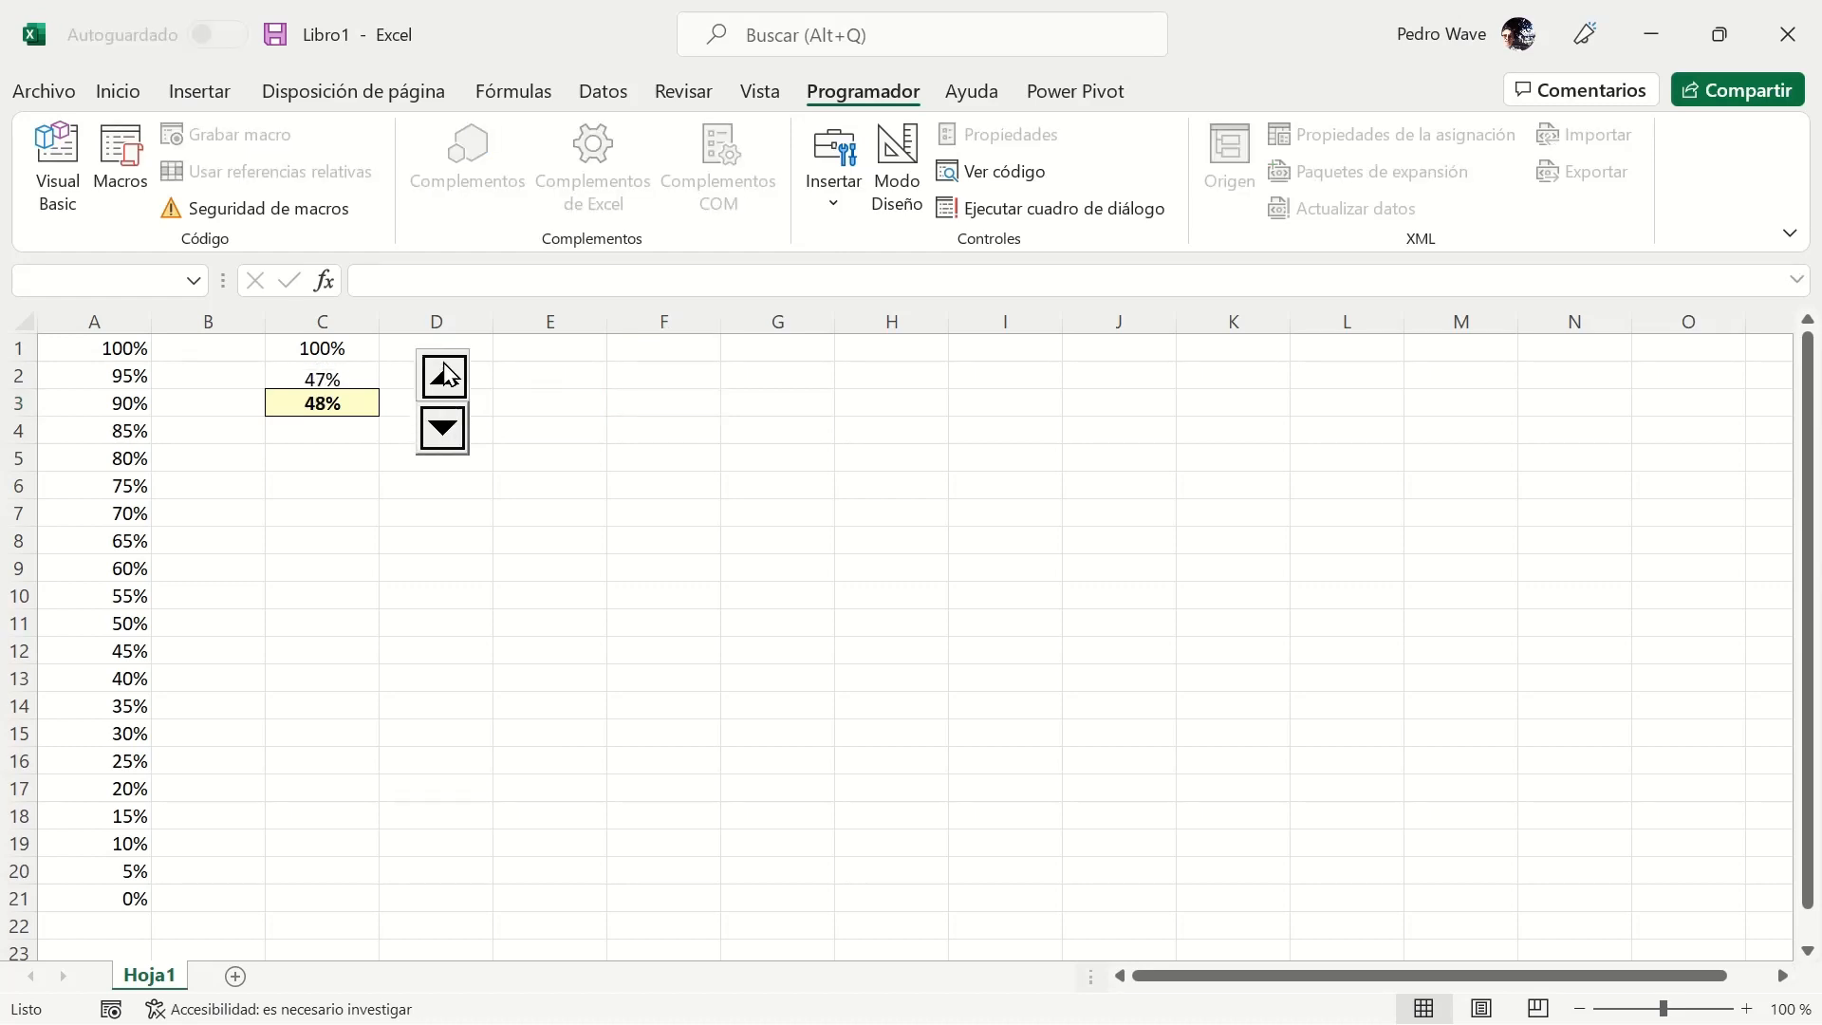
{"action": "left_click", "coordinate": [446, 375]}
{"action": "left_click", "coordinate": [446, 430]}
Hide the worksheet gridlines and select the range C1:C2.
{"action": "left_click", "coordinate": [764, 92]}
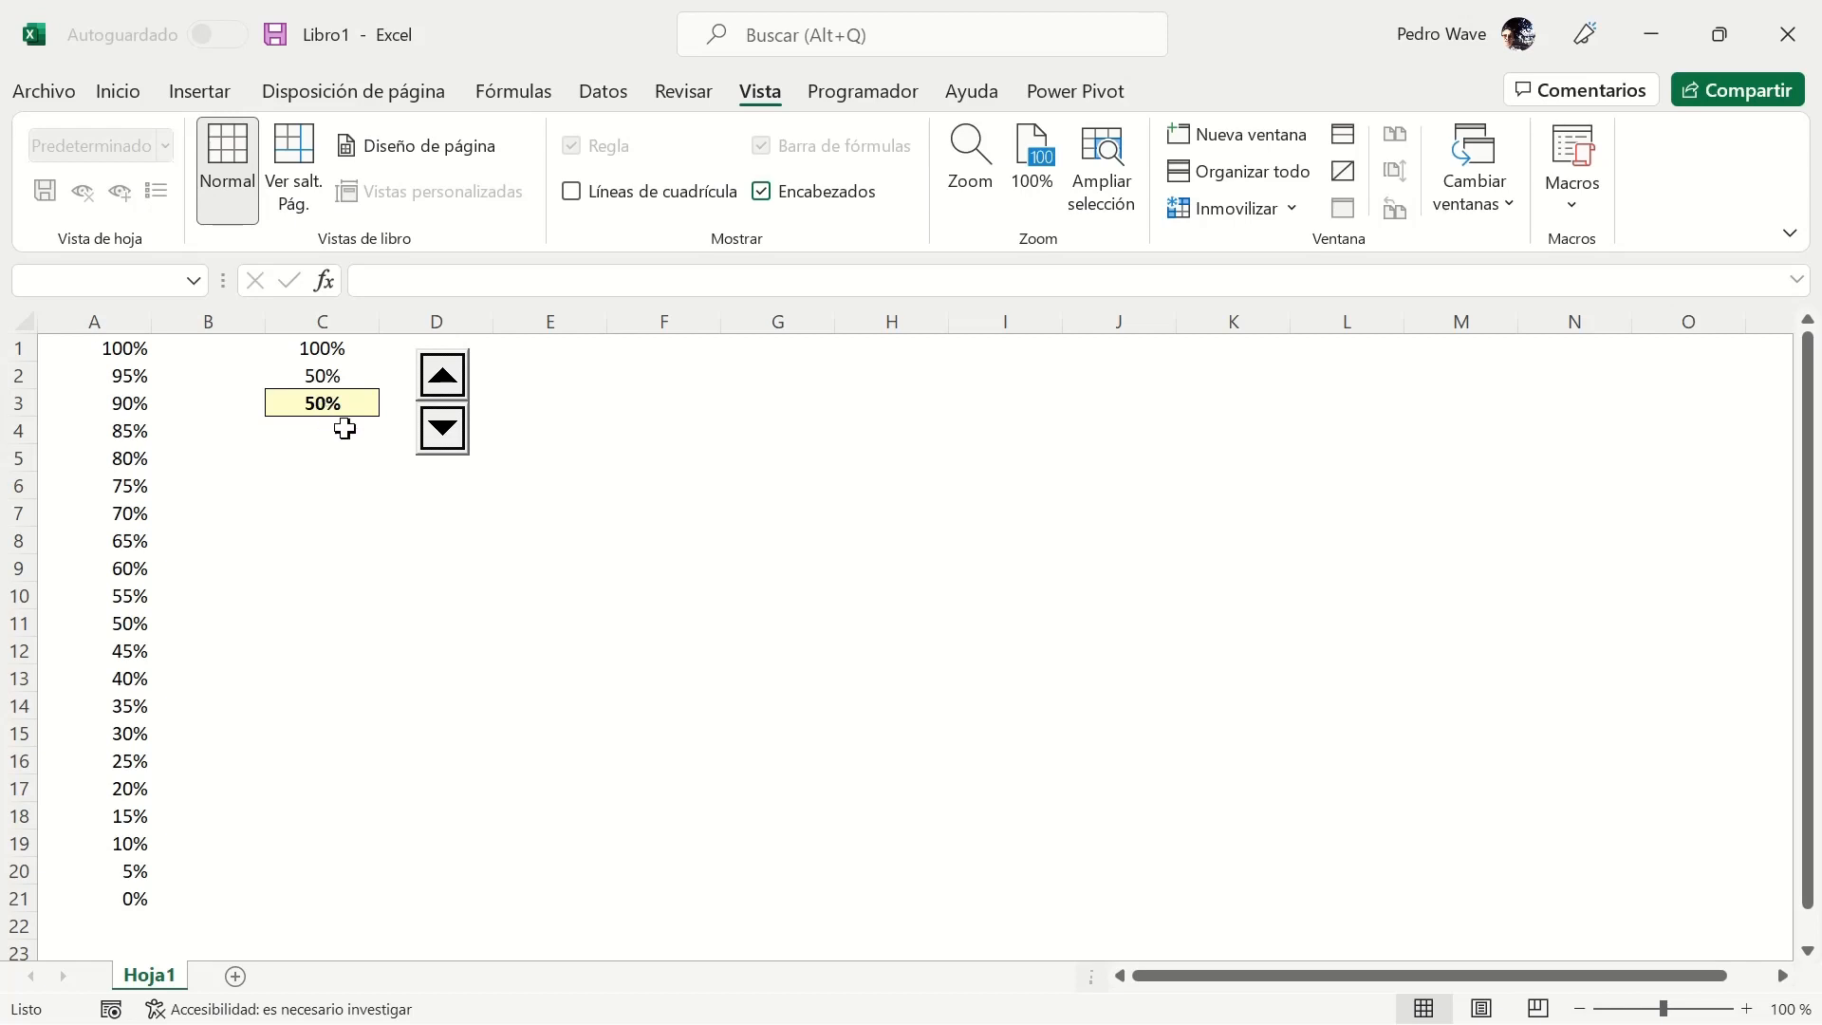
{"action": "left_click_drag", "start_coordinate": [346, 352], "coordinate": [345, 366]}
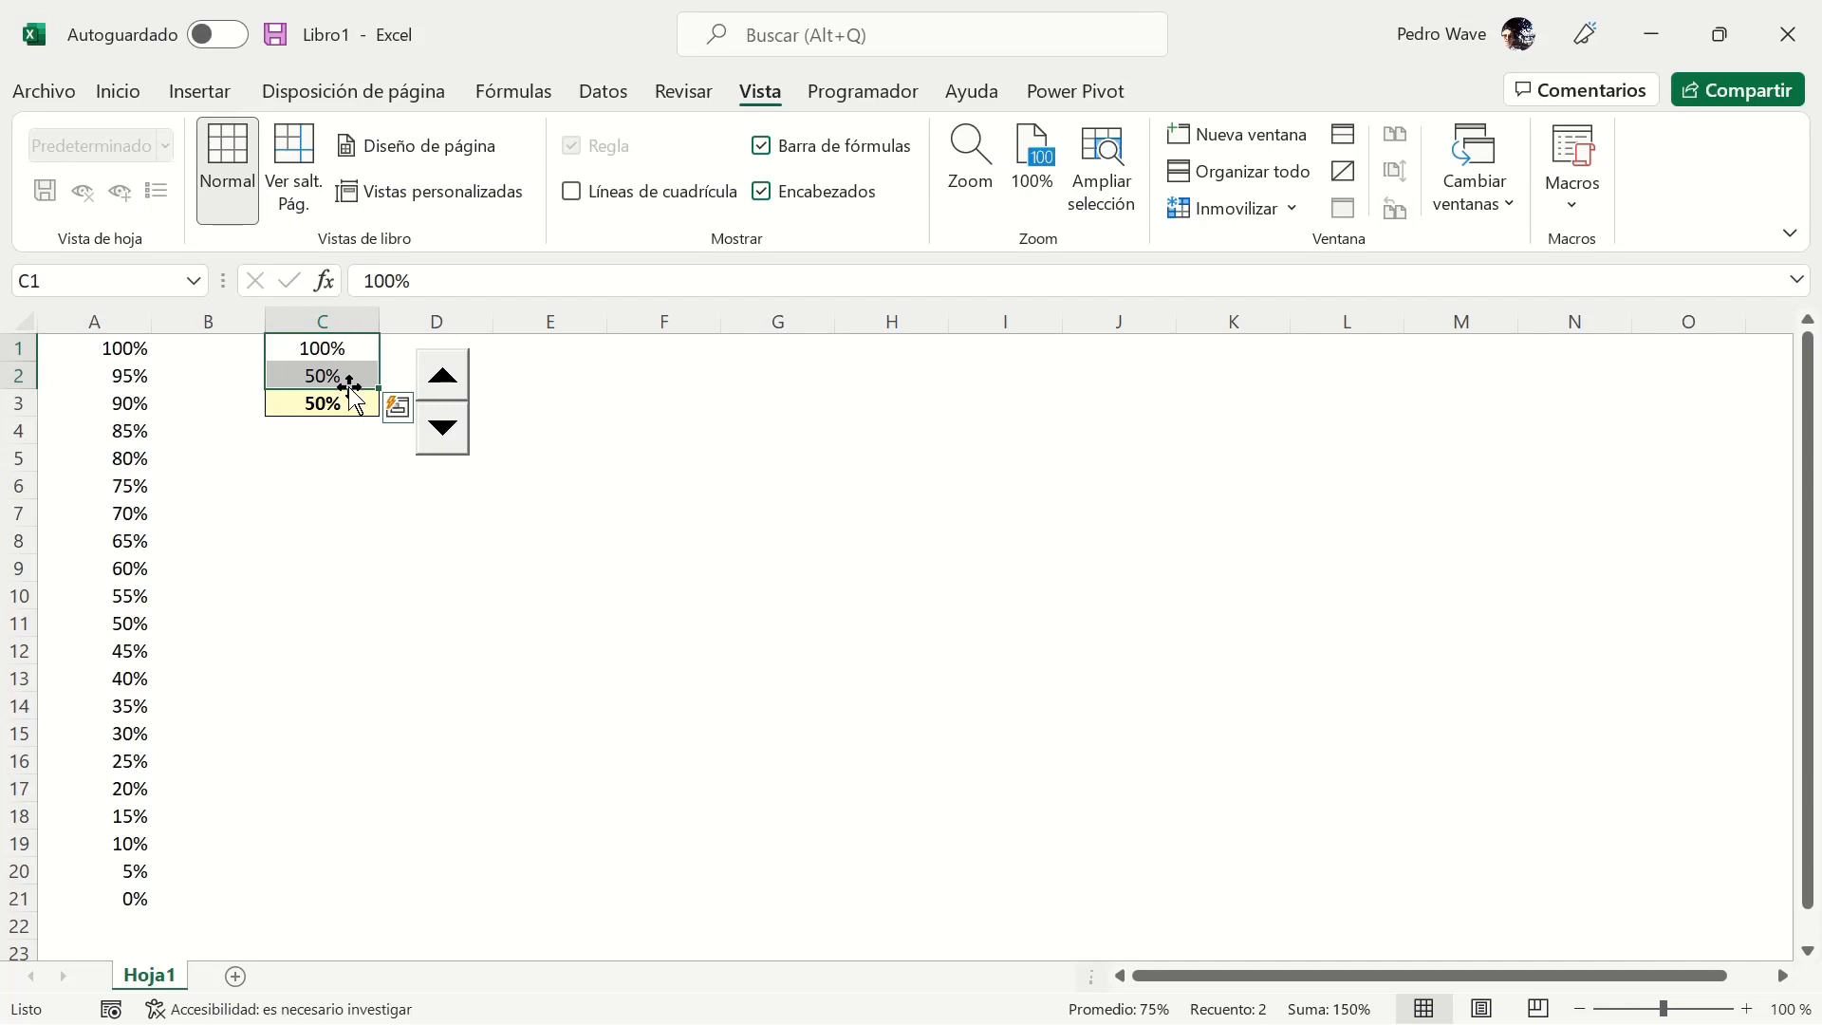
Insert a recommended clustered column chart from C1:C2 and move it below the spin button, near the data.
{"action": "left_click", "coordinate": [210, 95]}
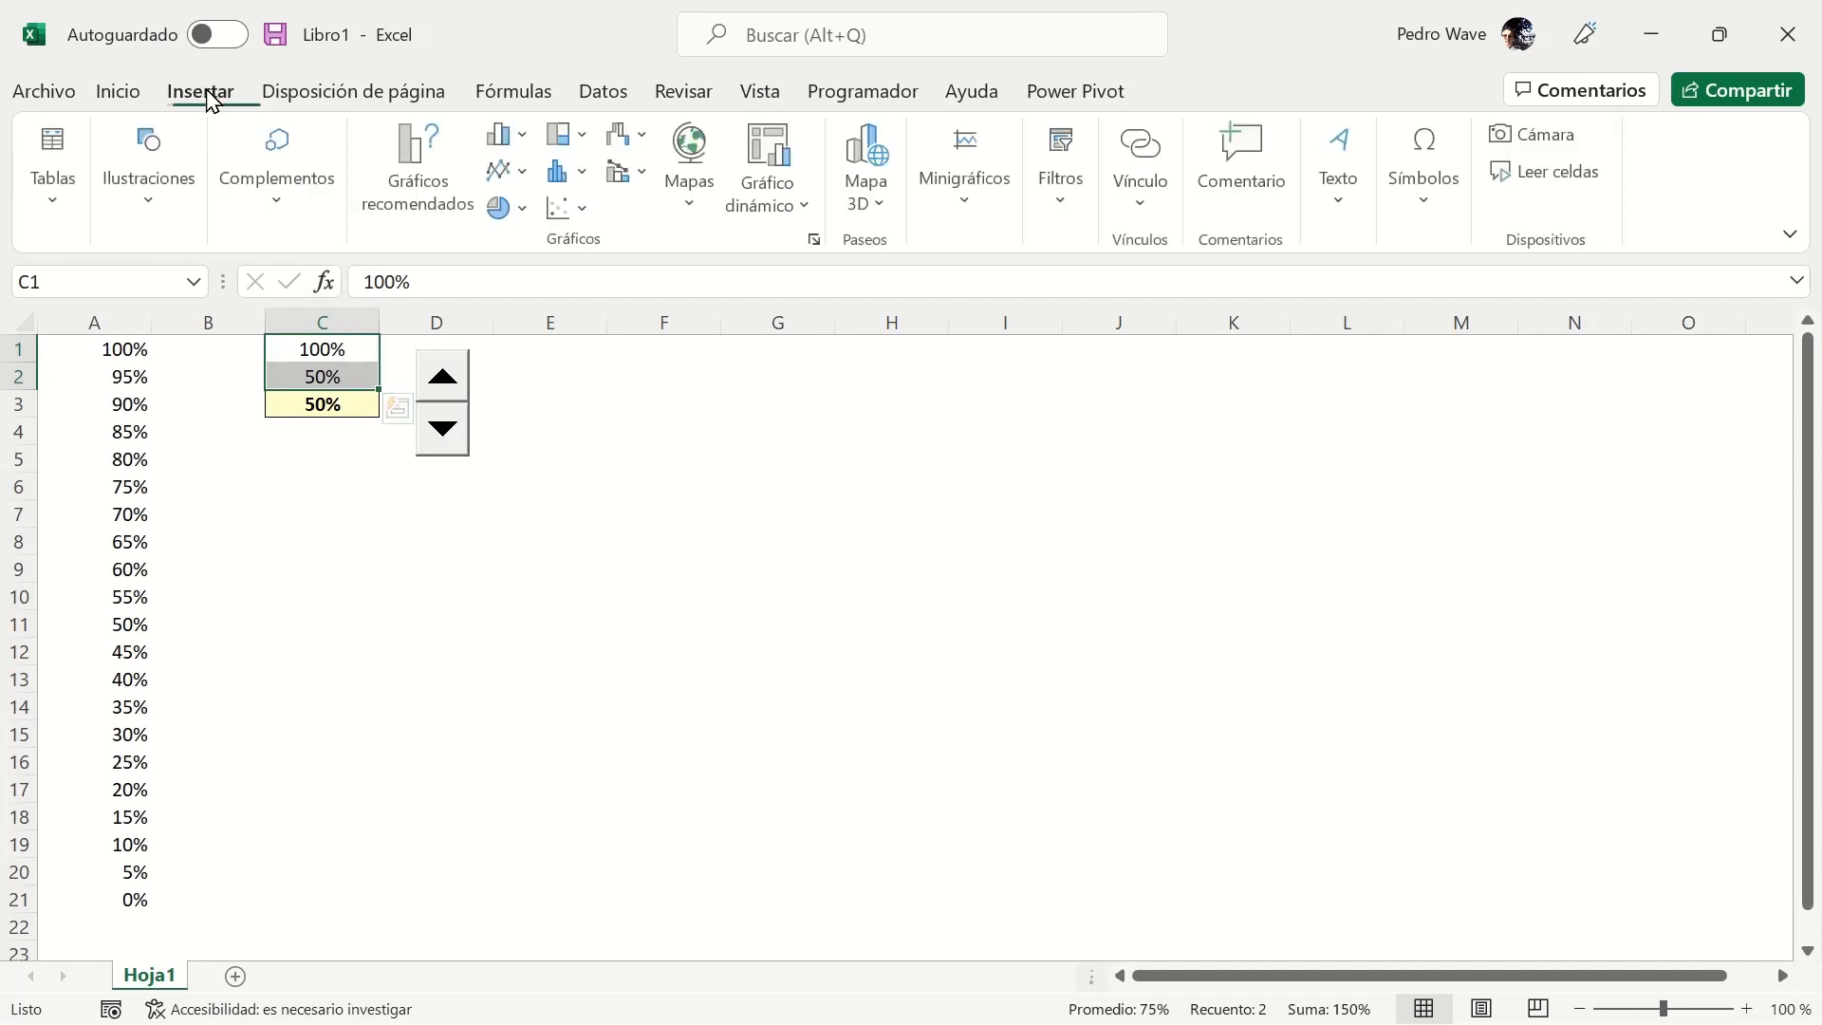
{"action": "left_click", "coordinate": [377, 216]}
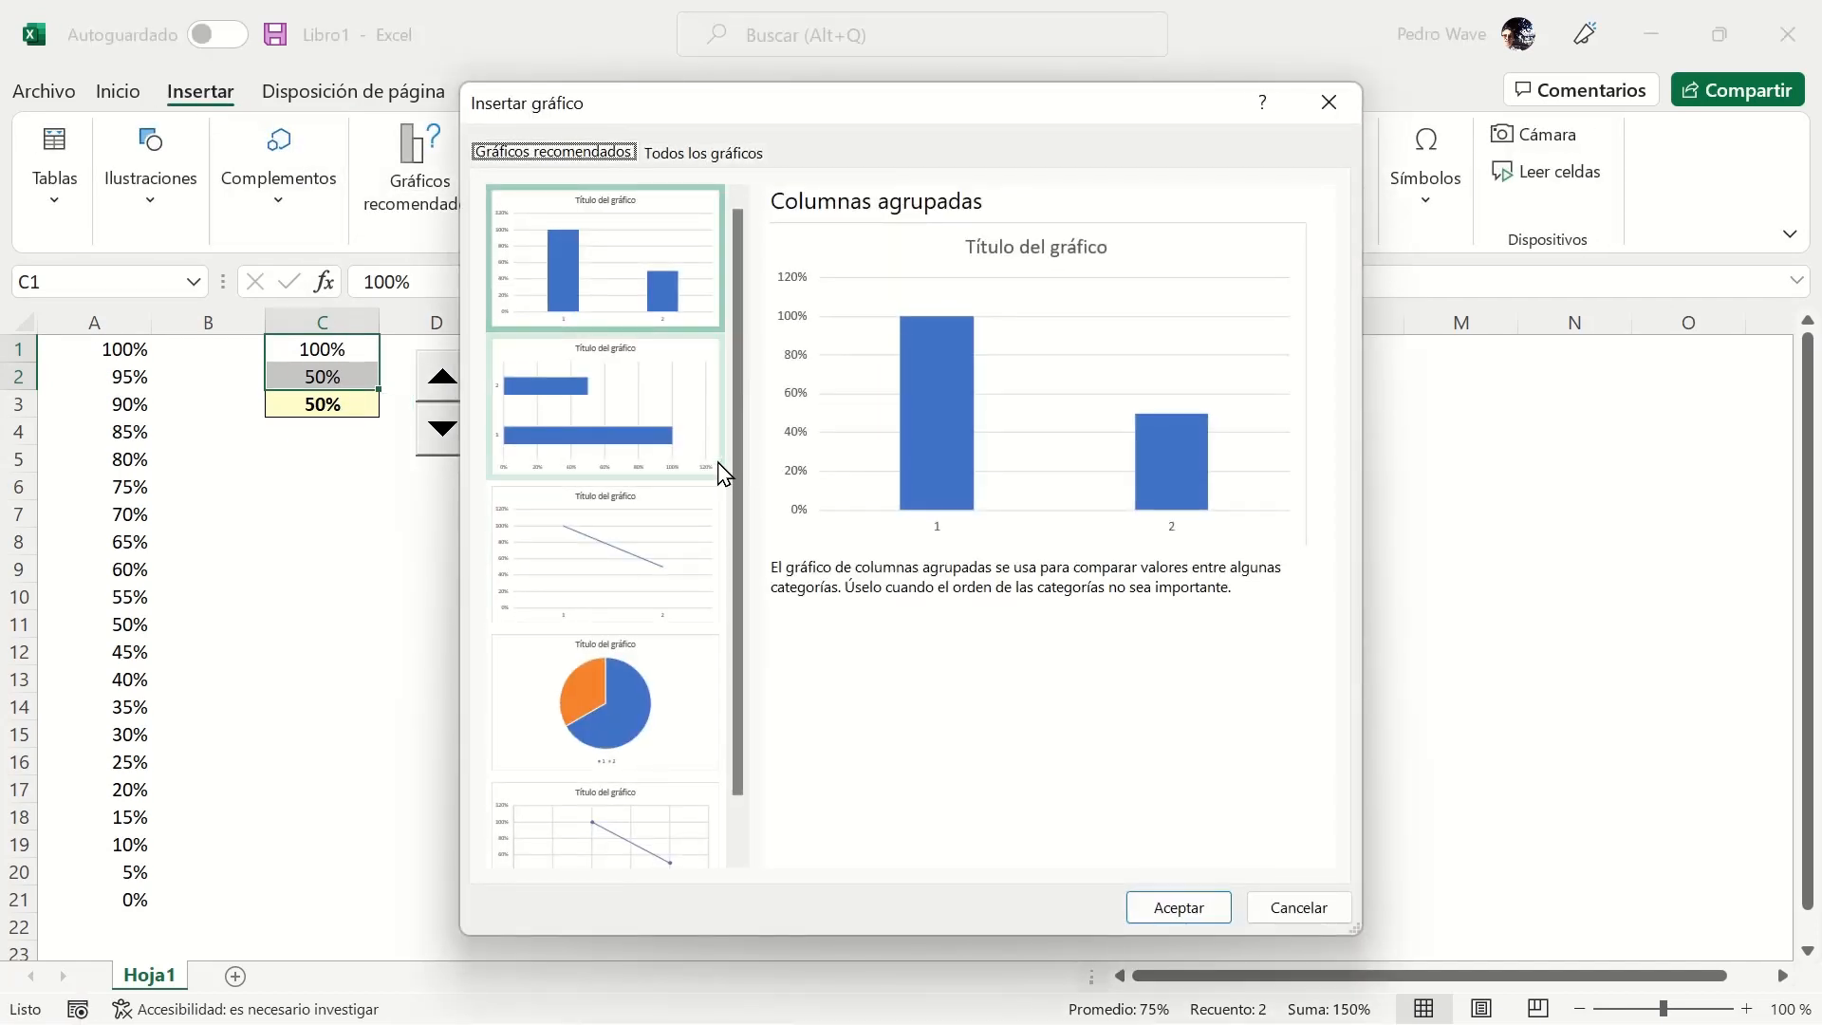
{"action": "left_click", "coordinate": [1173, 909]}
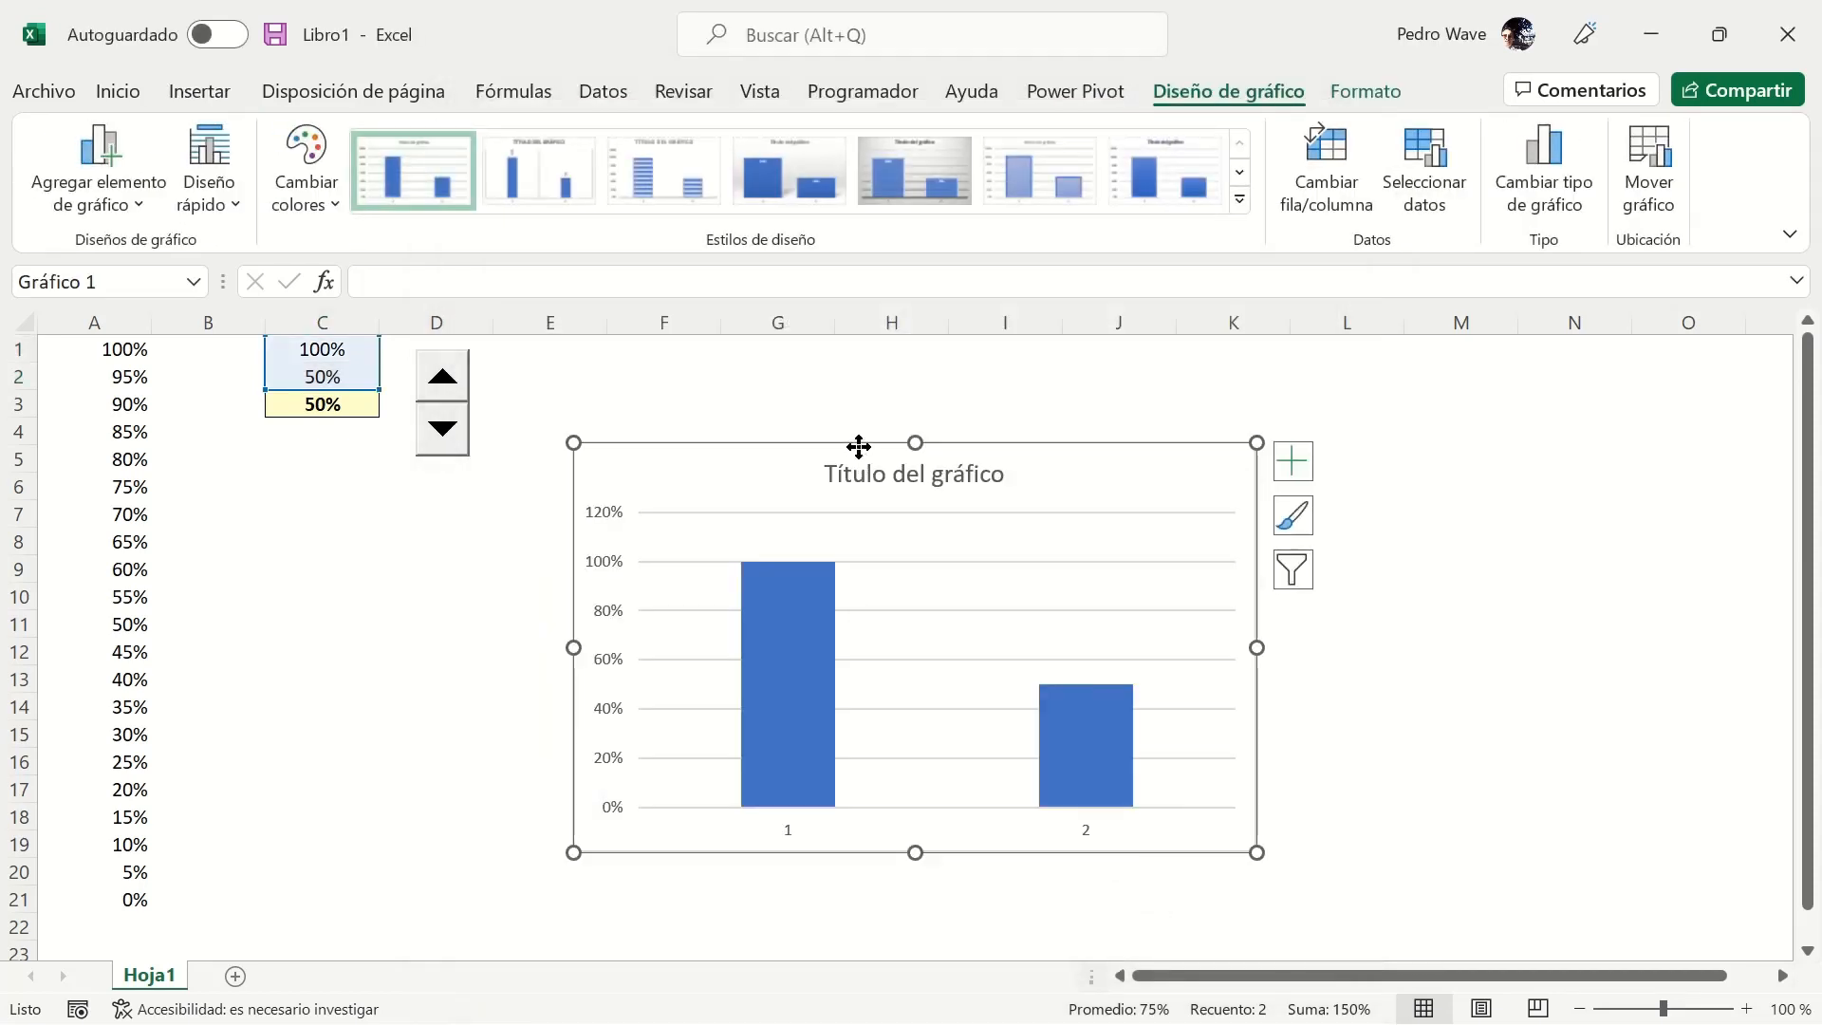
{"action": "left_click_drag", "start_coordinate": [858, 447], "coordinate": [529, 487]}
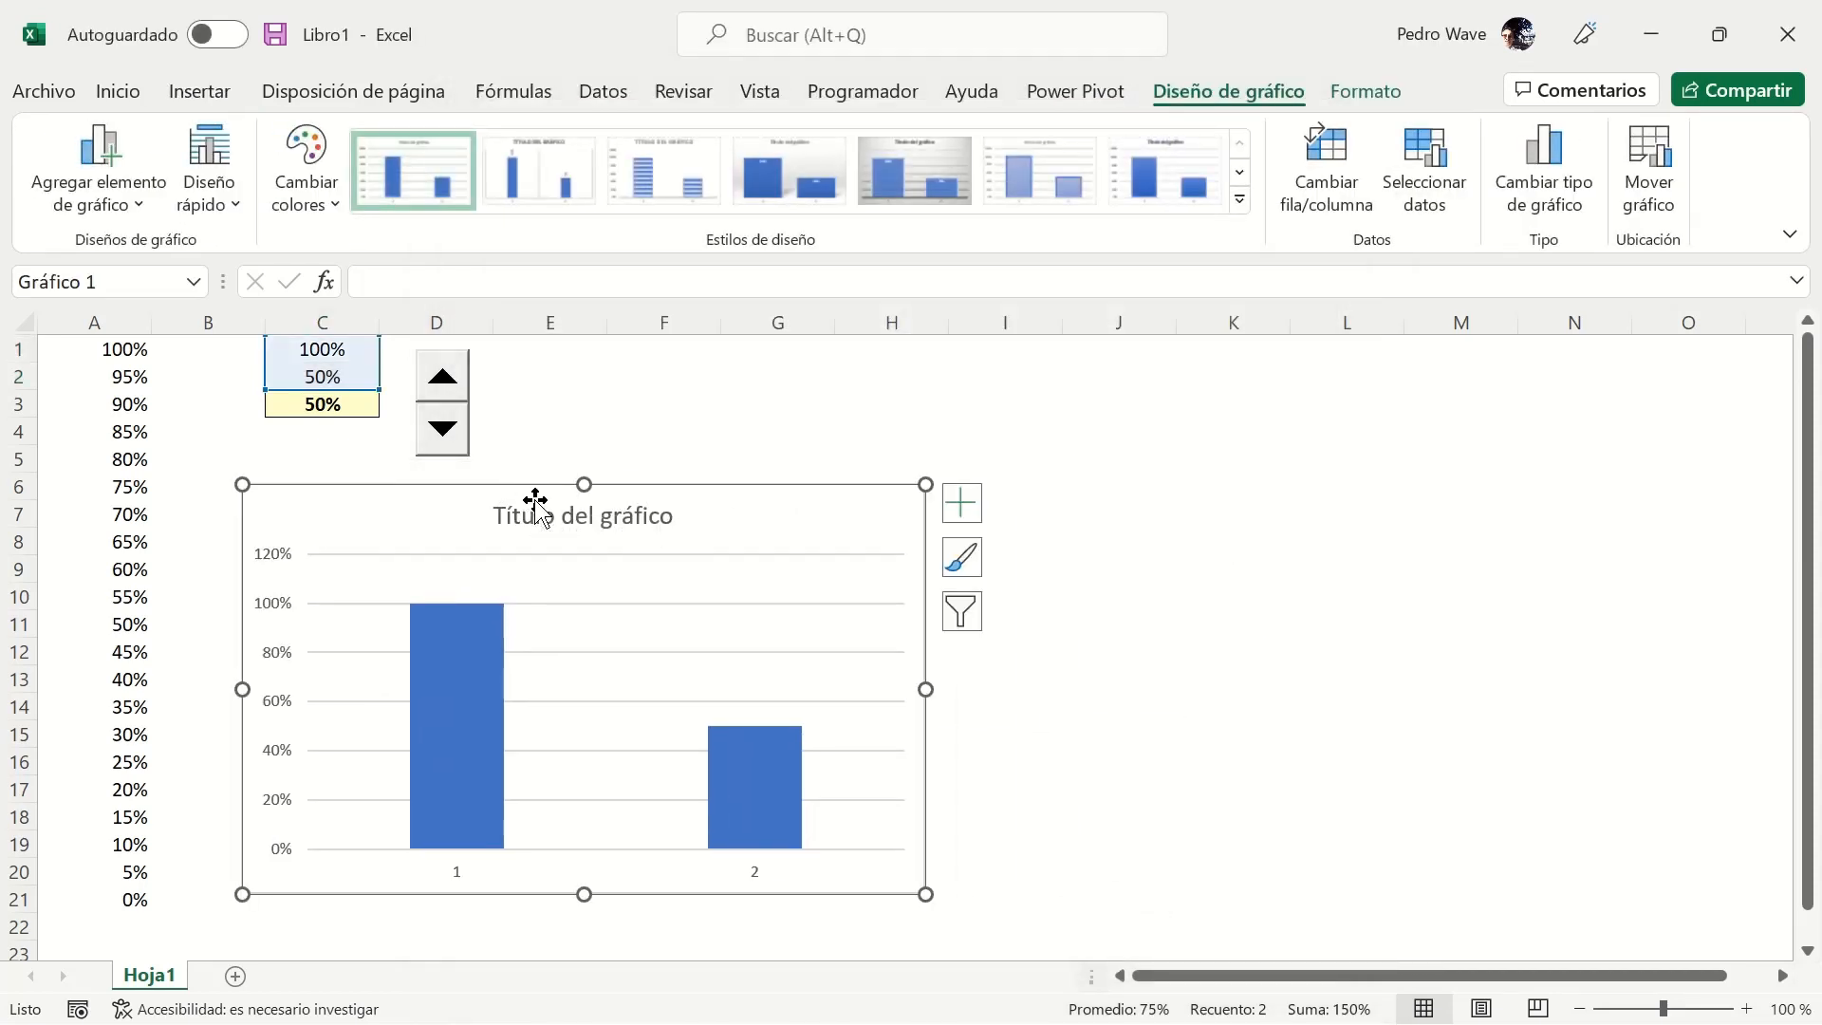
Switch the rows and columns in the chart's data source, then delete the chart title.
{"action": "right_click", "coordinate": [534, 497]}
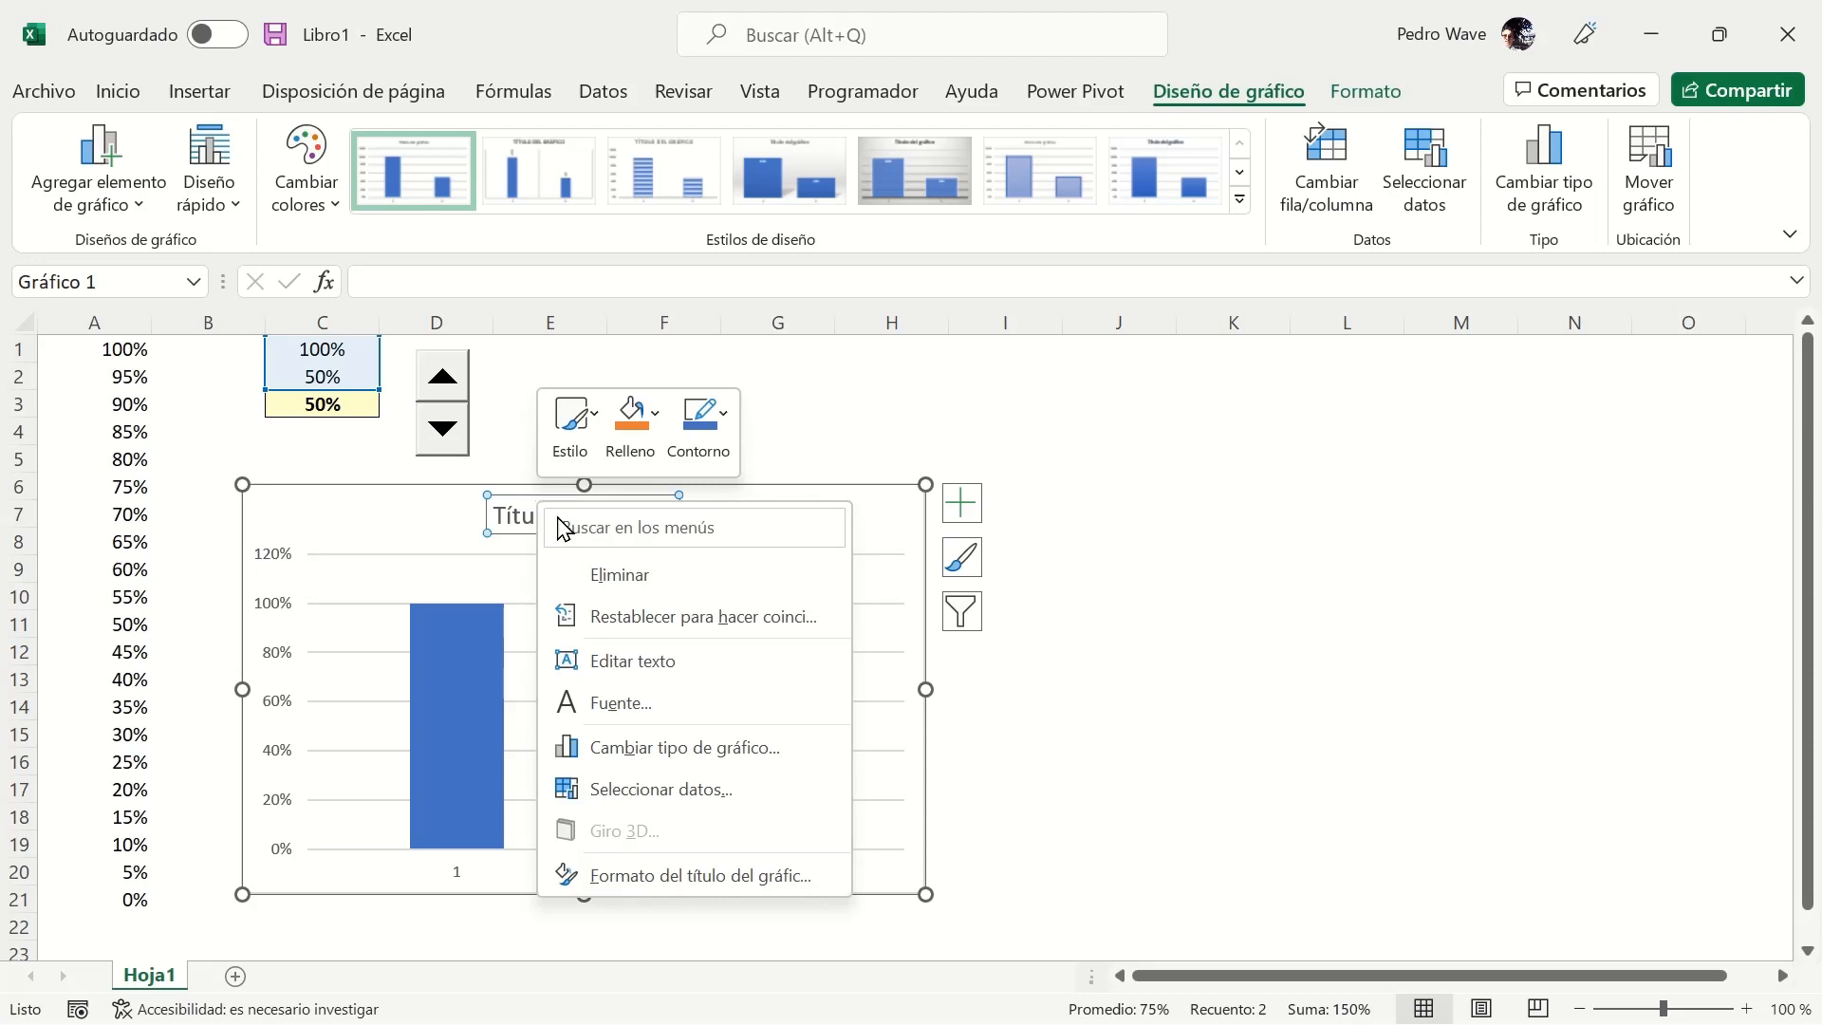
{"action": "left_click", "coordinate": [664, 789]}
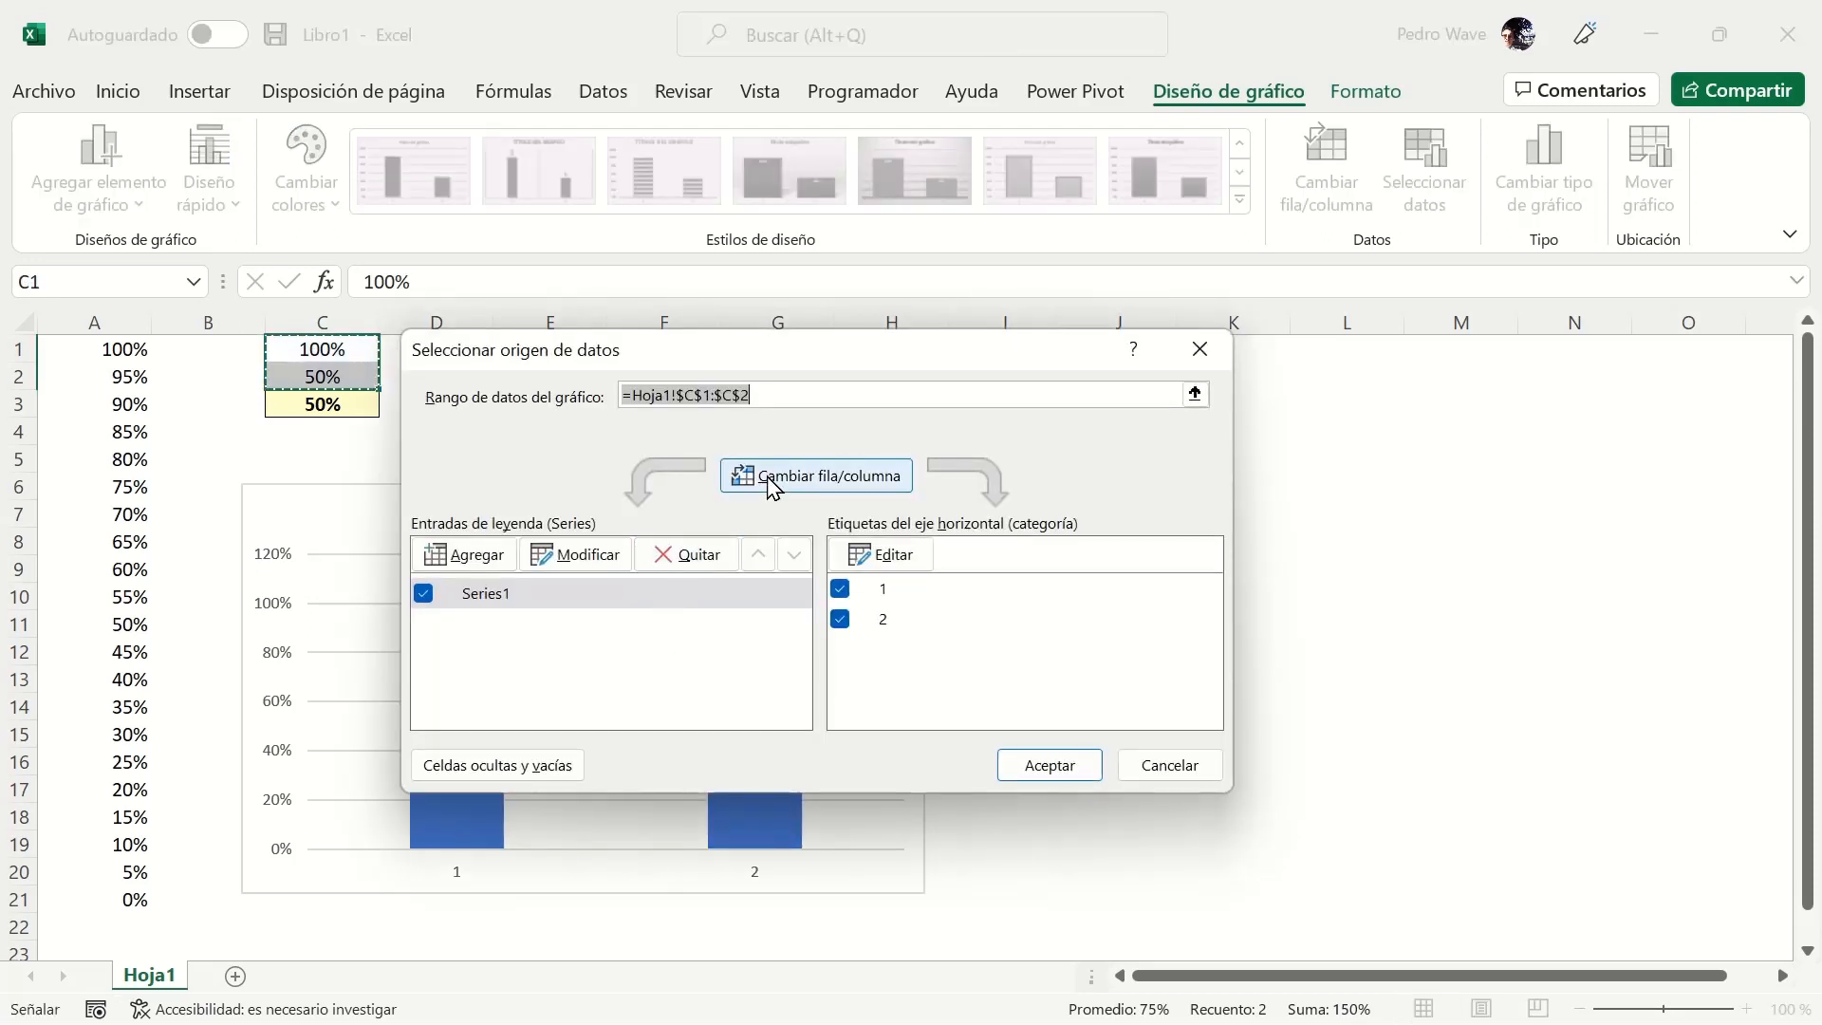
{"action": "left_click", "coordinate": [834, 484]}
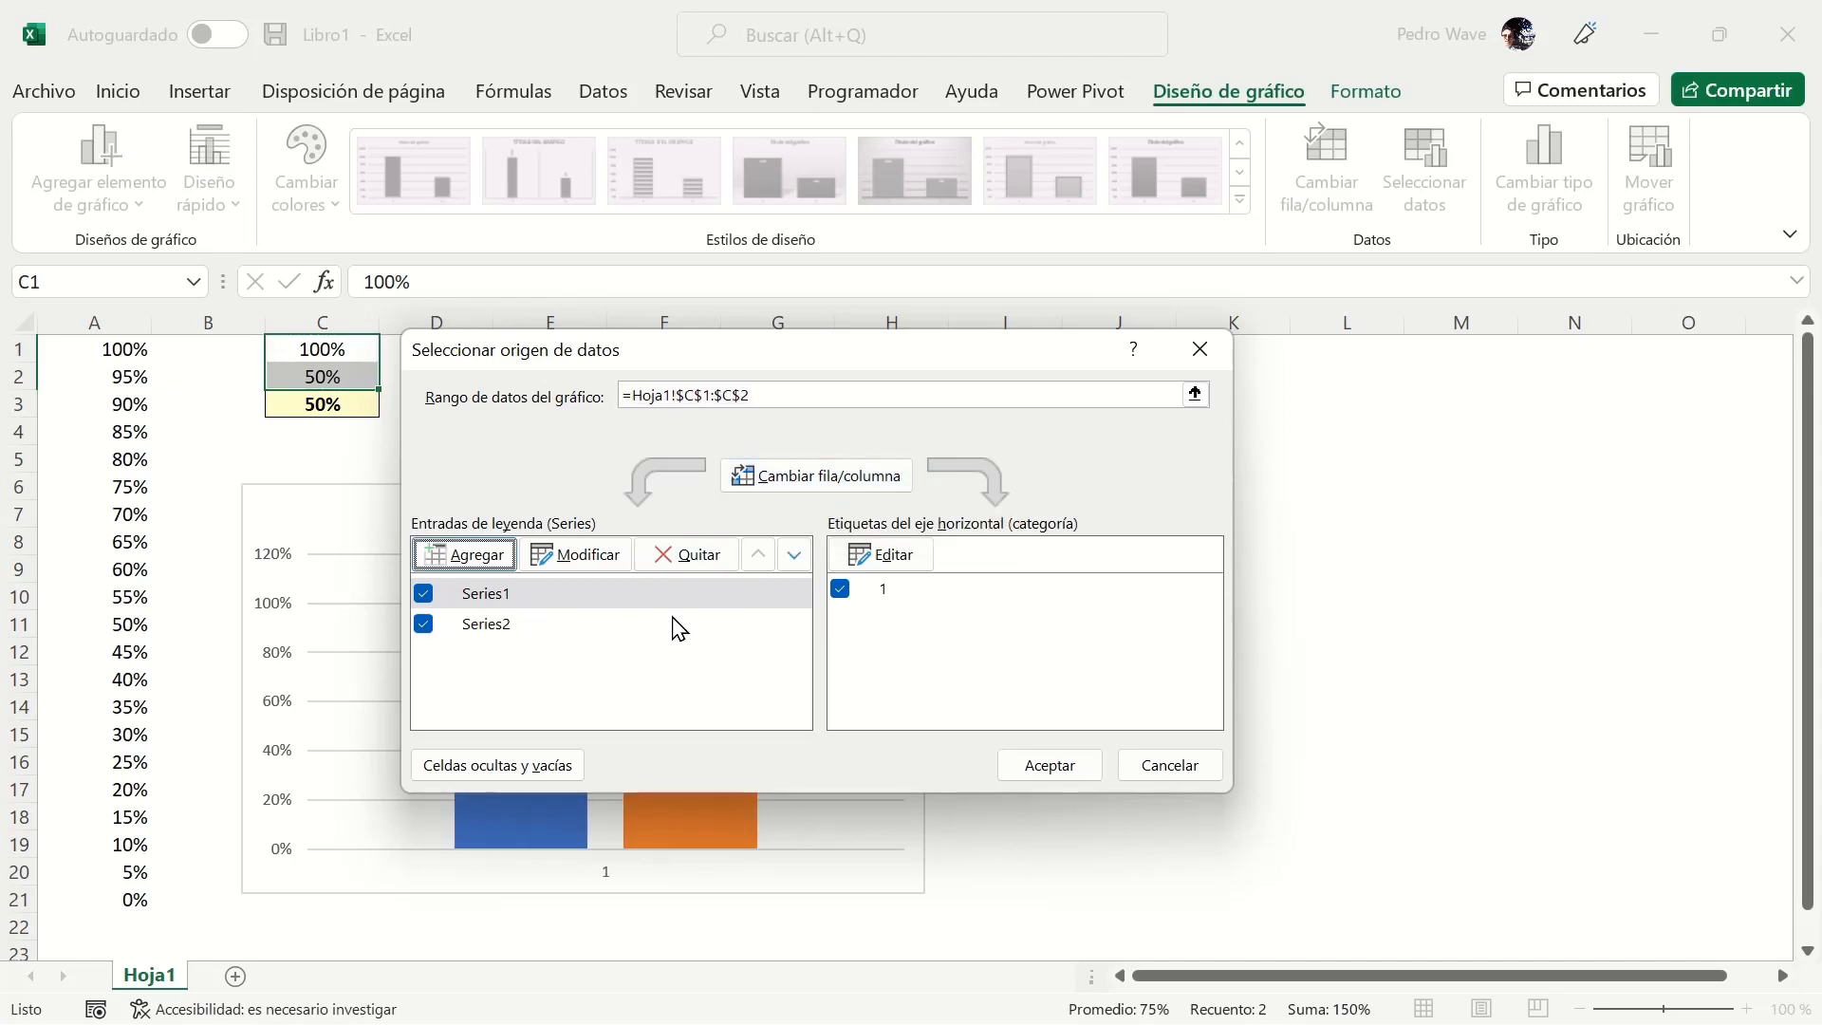
{"action": "left_click", "coordinate": [1050, 766]}
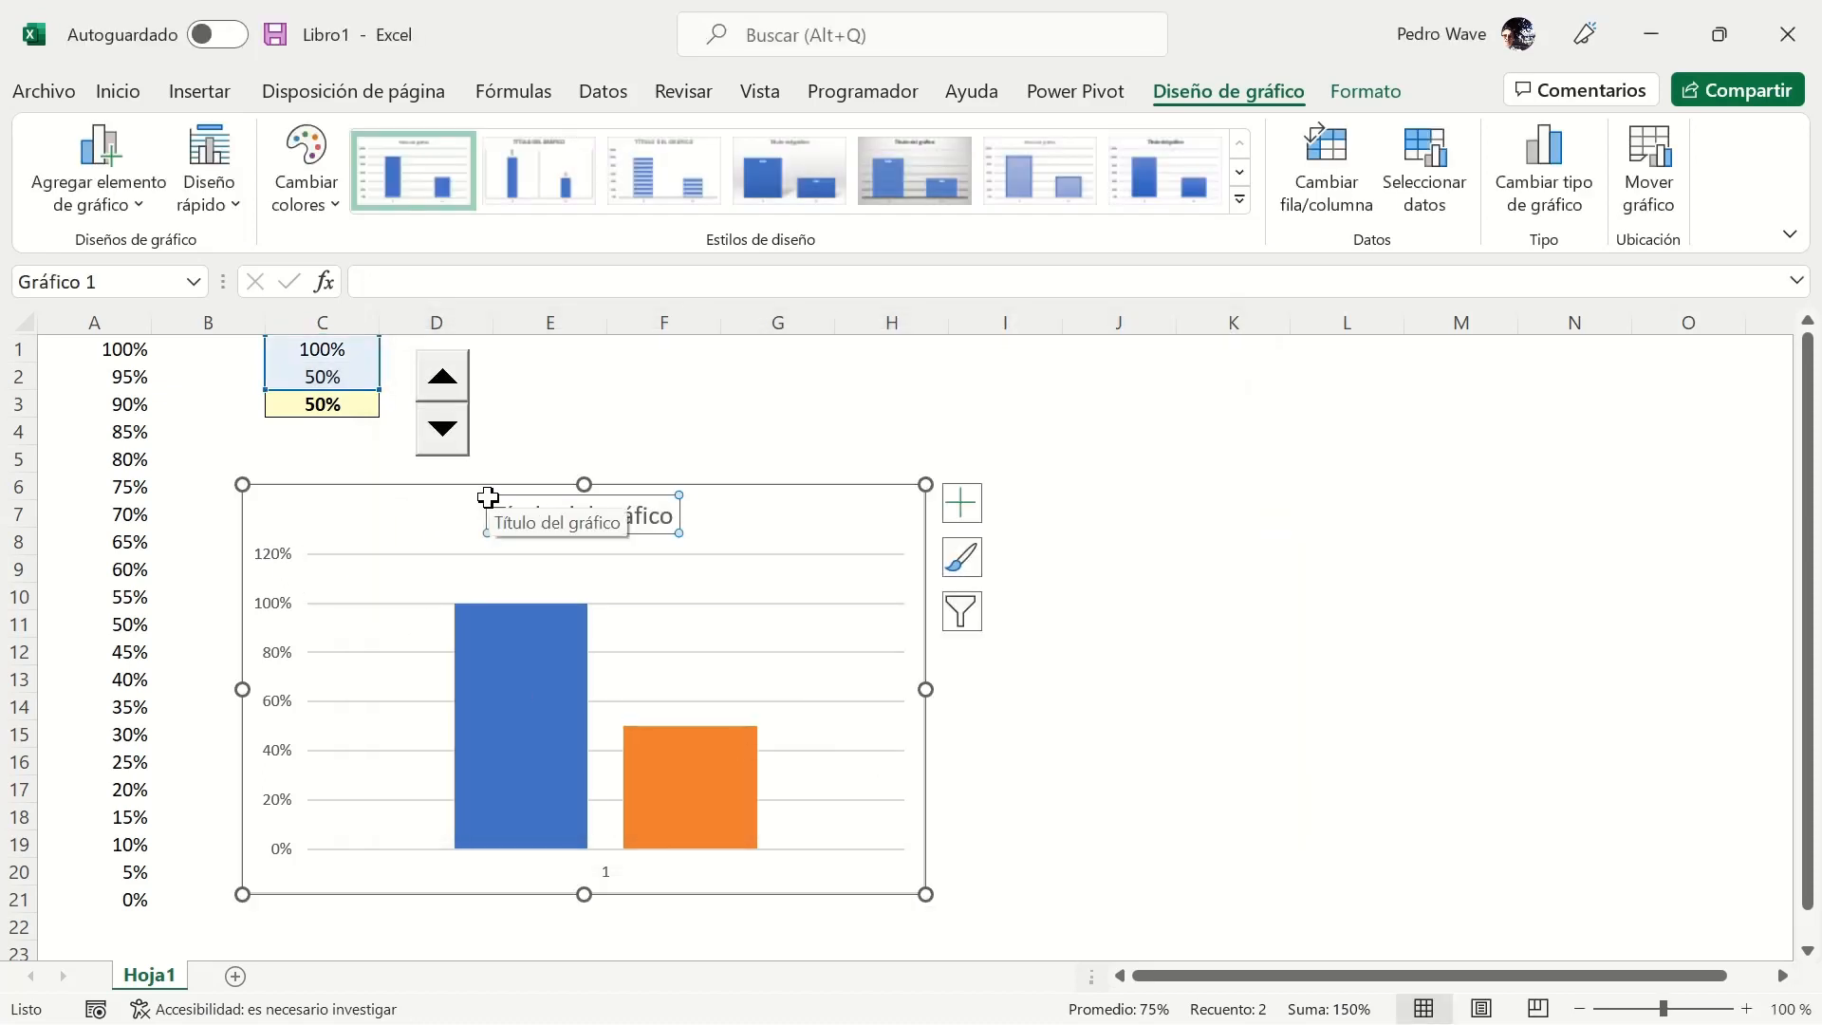
{"action": "key", "text": "Delete"}
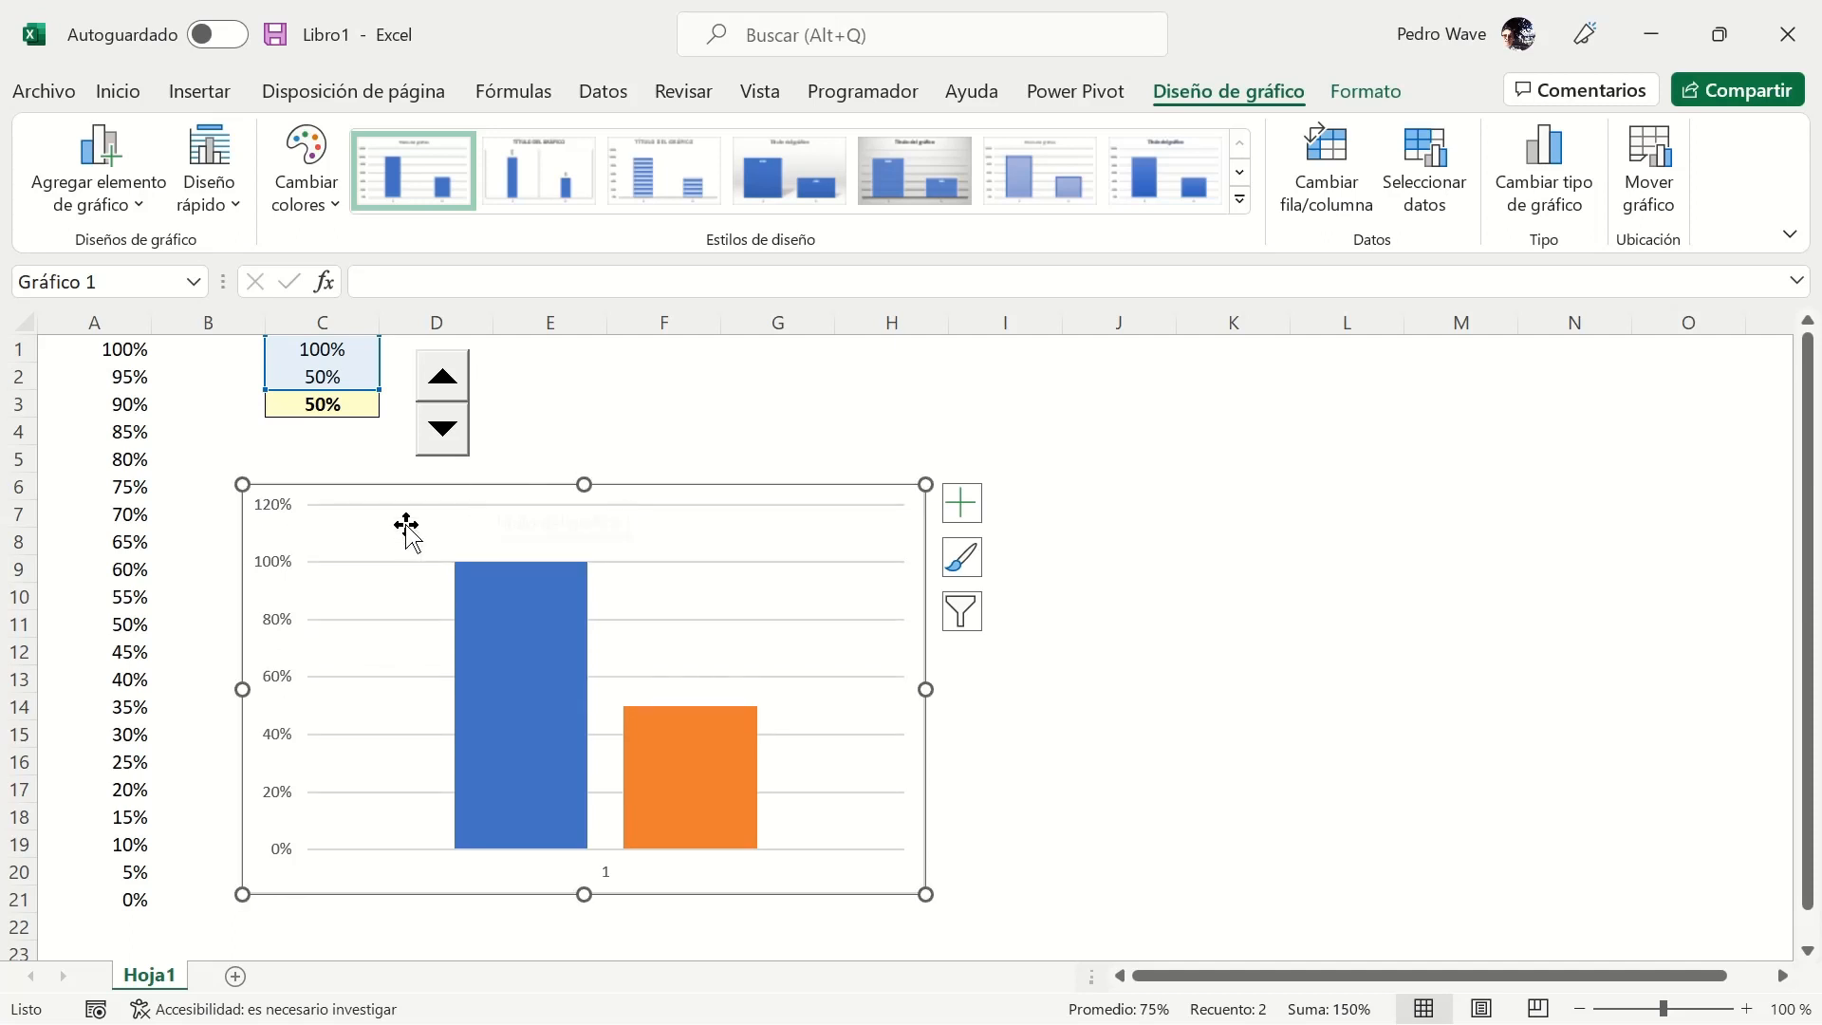
Fix the minimum bound of the chart's vertical axis at 0.
{"action": "left_click", "coordinate": [276, 508]}
{"action": "right_click", "coordinate": [276, 508]}
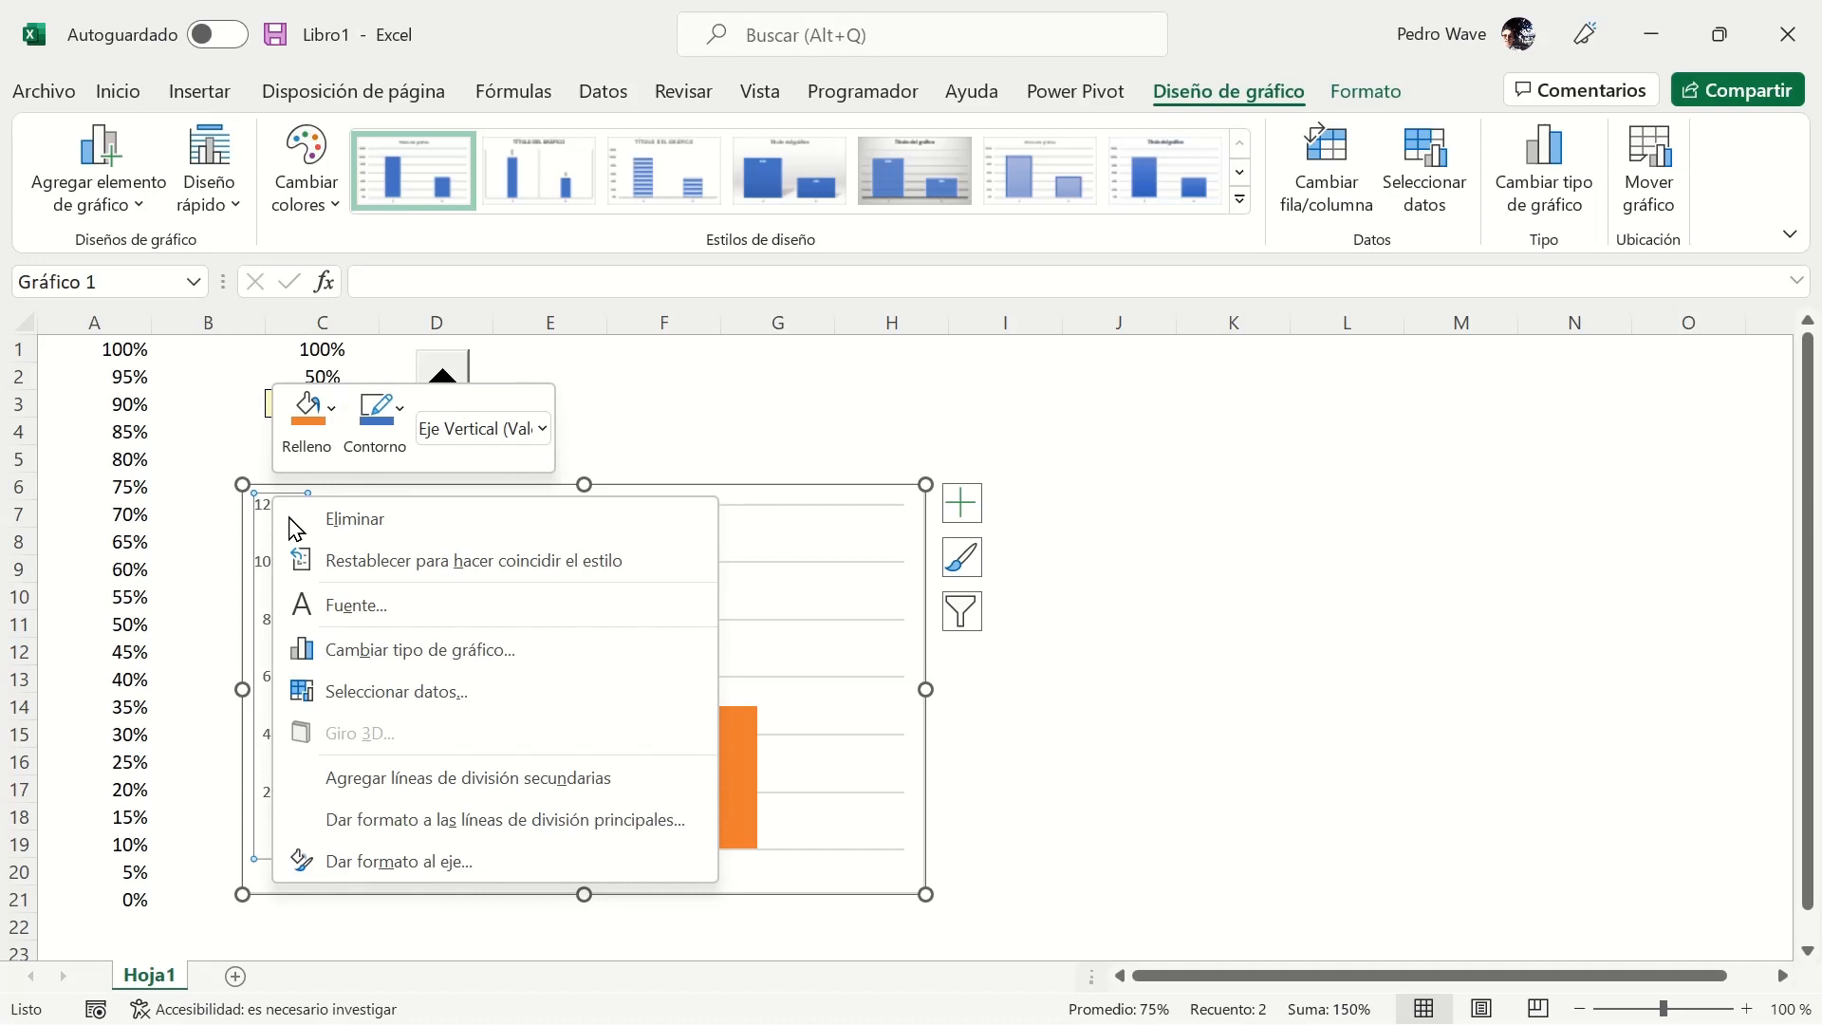
{"action": "left_click", "coordinate": [455, 857]}
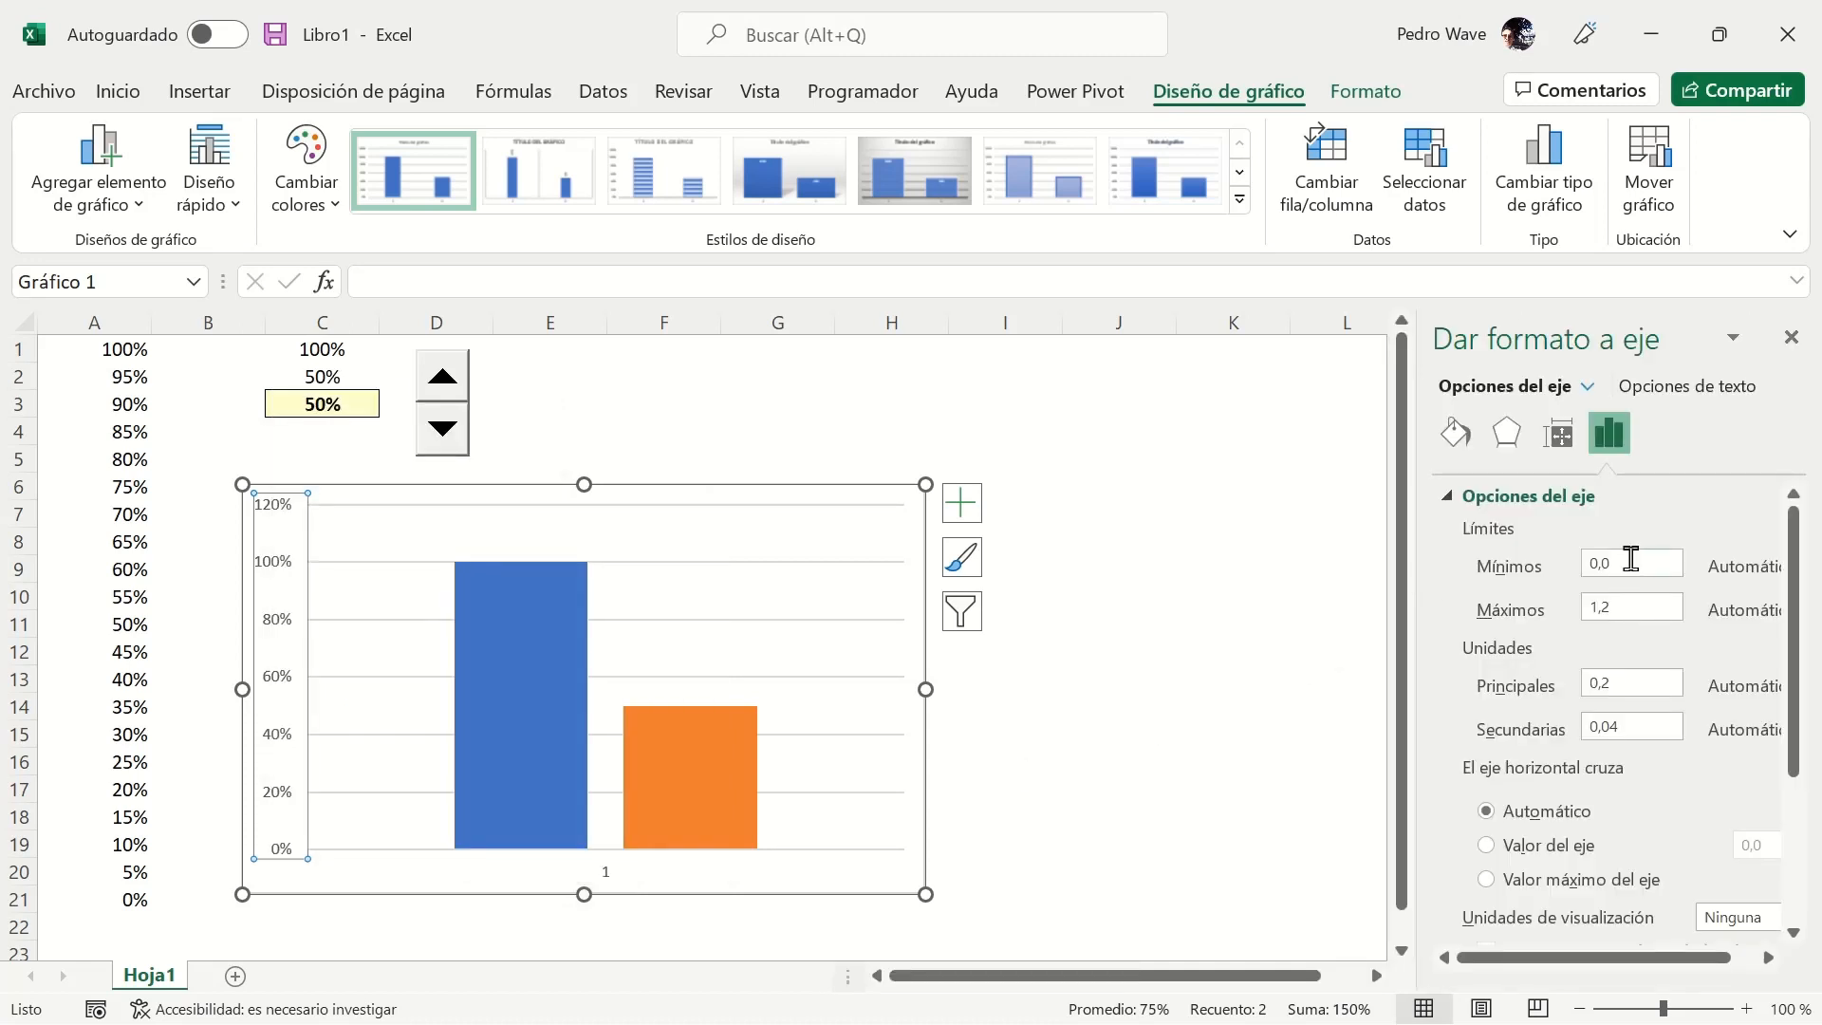
{"action": "left_click_drag", "start_coordinate": [1630, 561], "coordinate": [1579, 566]}
{"action": "type", "text": "0"}
{"action": "left_click", "coordinate": [1655, 607]}
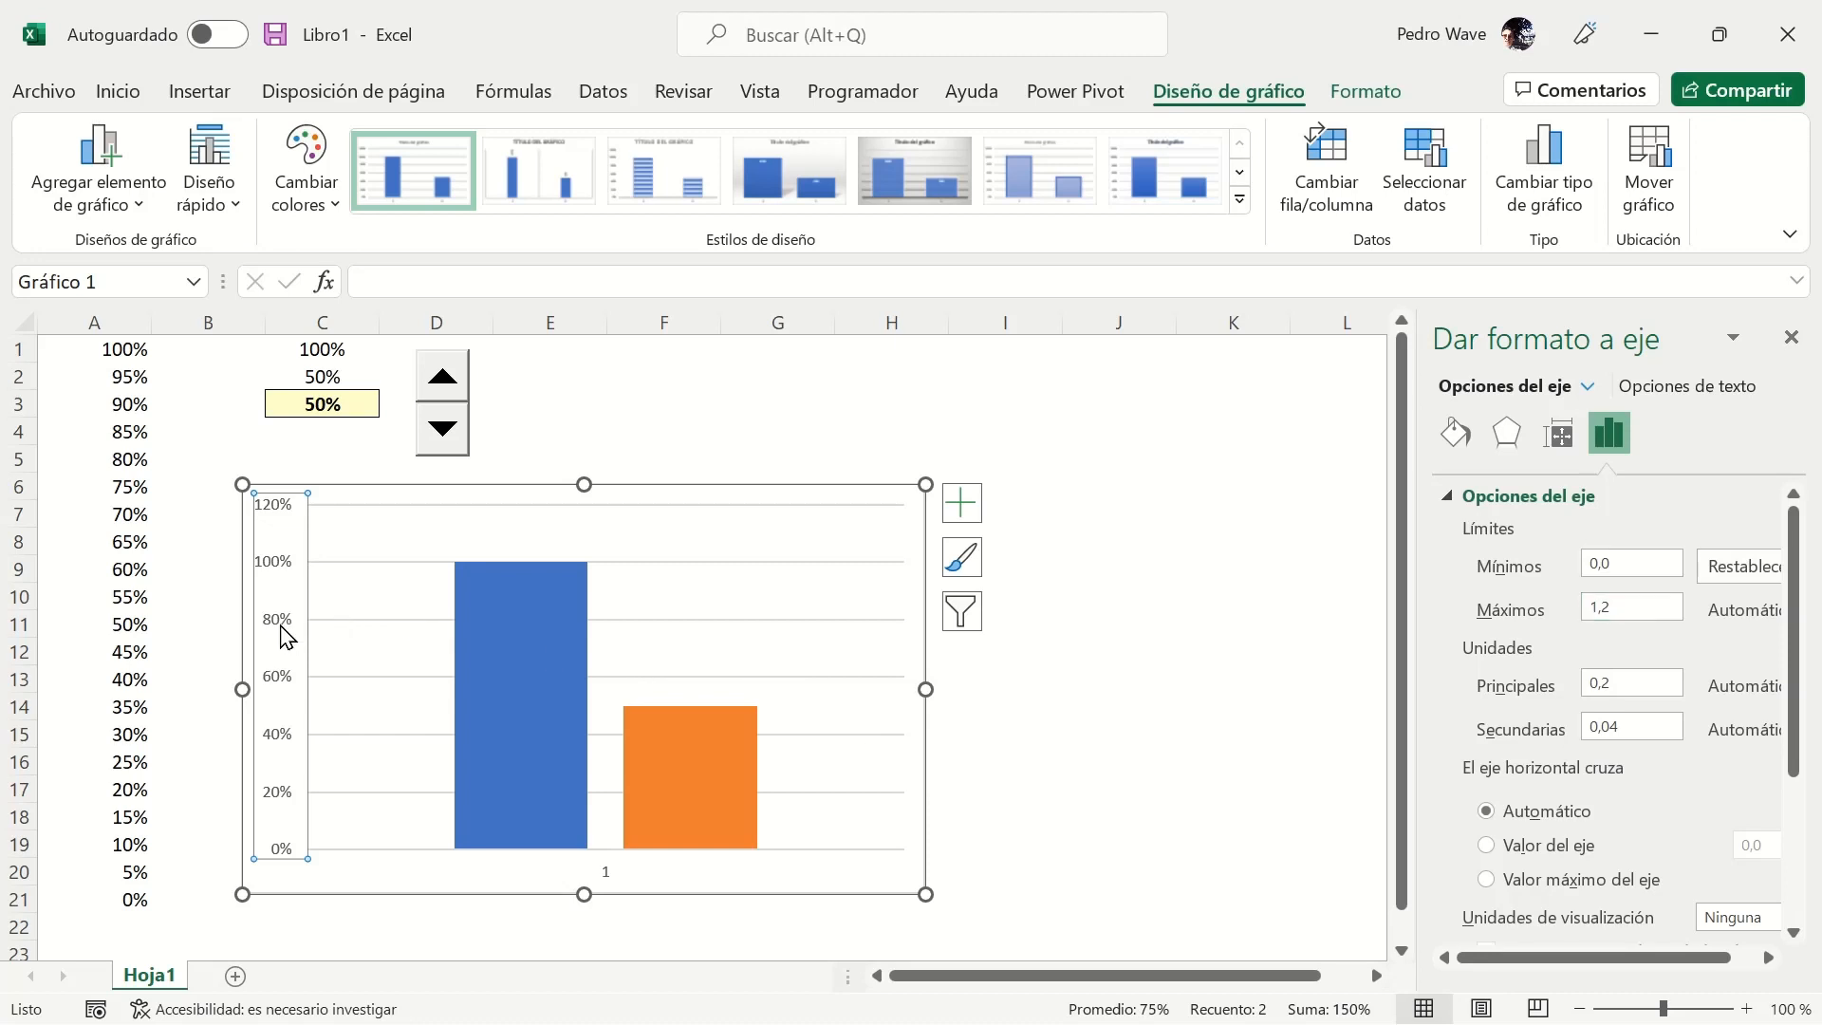
Delete the vertical axis, the horizontal axis and the major gridlines from the chart.
{"action": "key", "text": "Delete"}
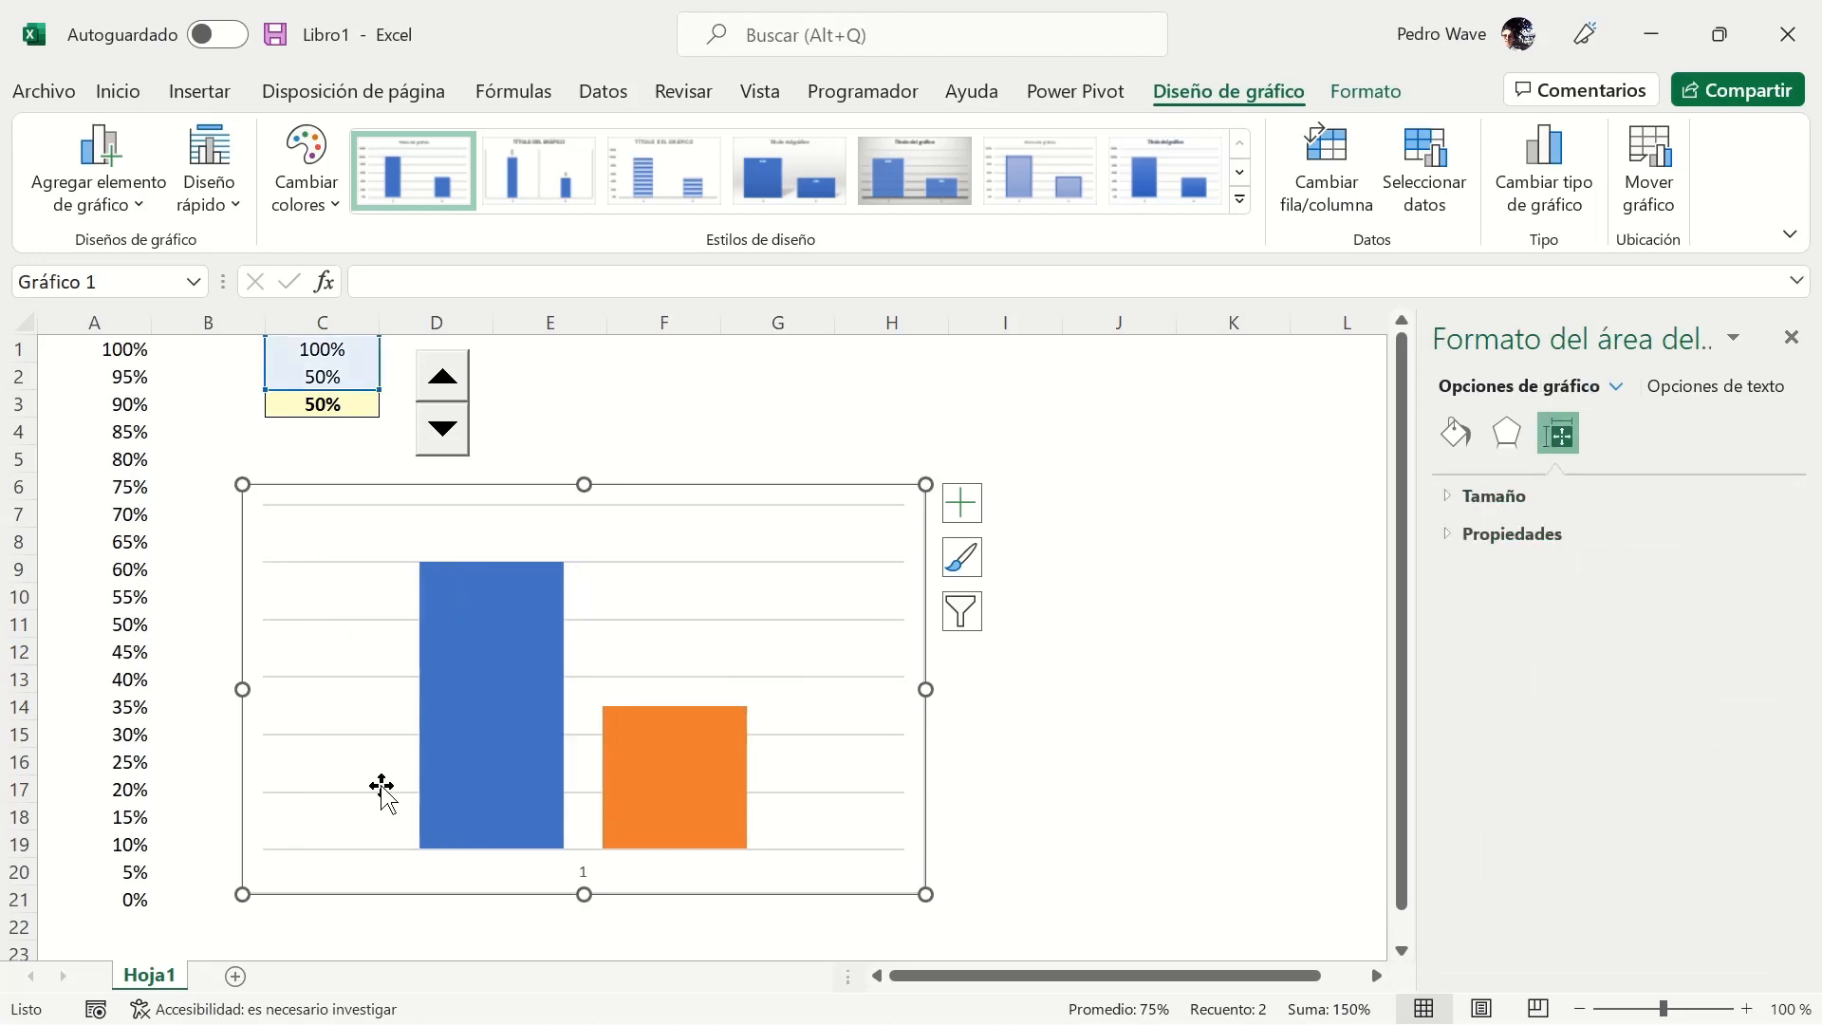
{"action": "left_click", "coordinate": [584, 870]}
{"action": "key", "text": "Delete"}
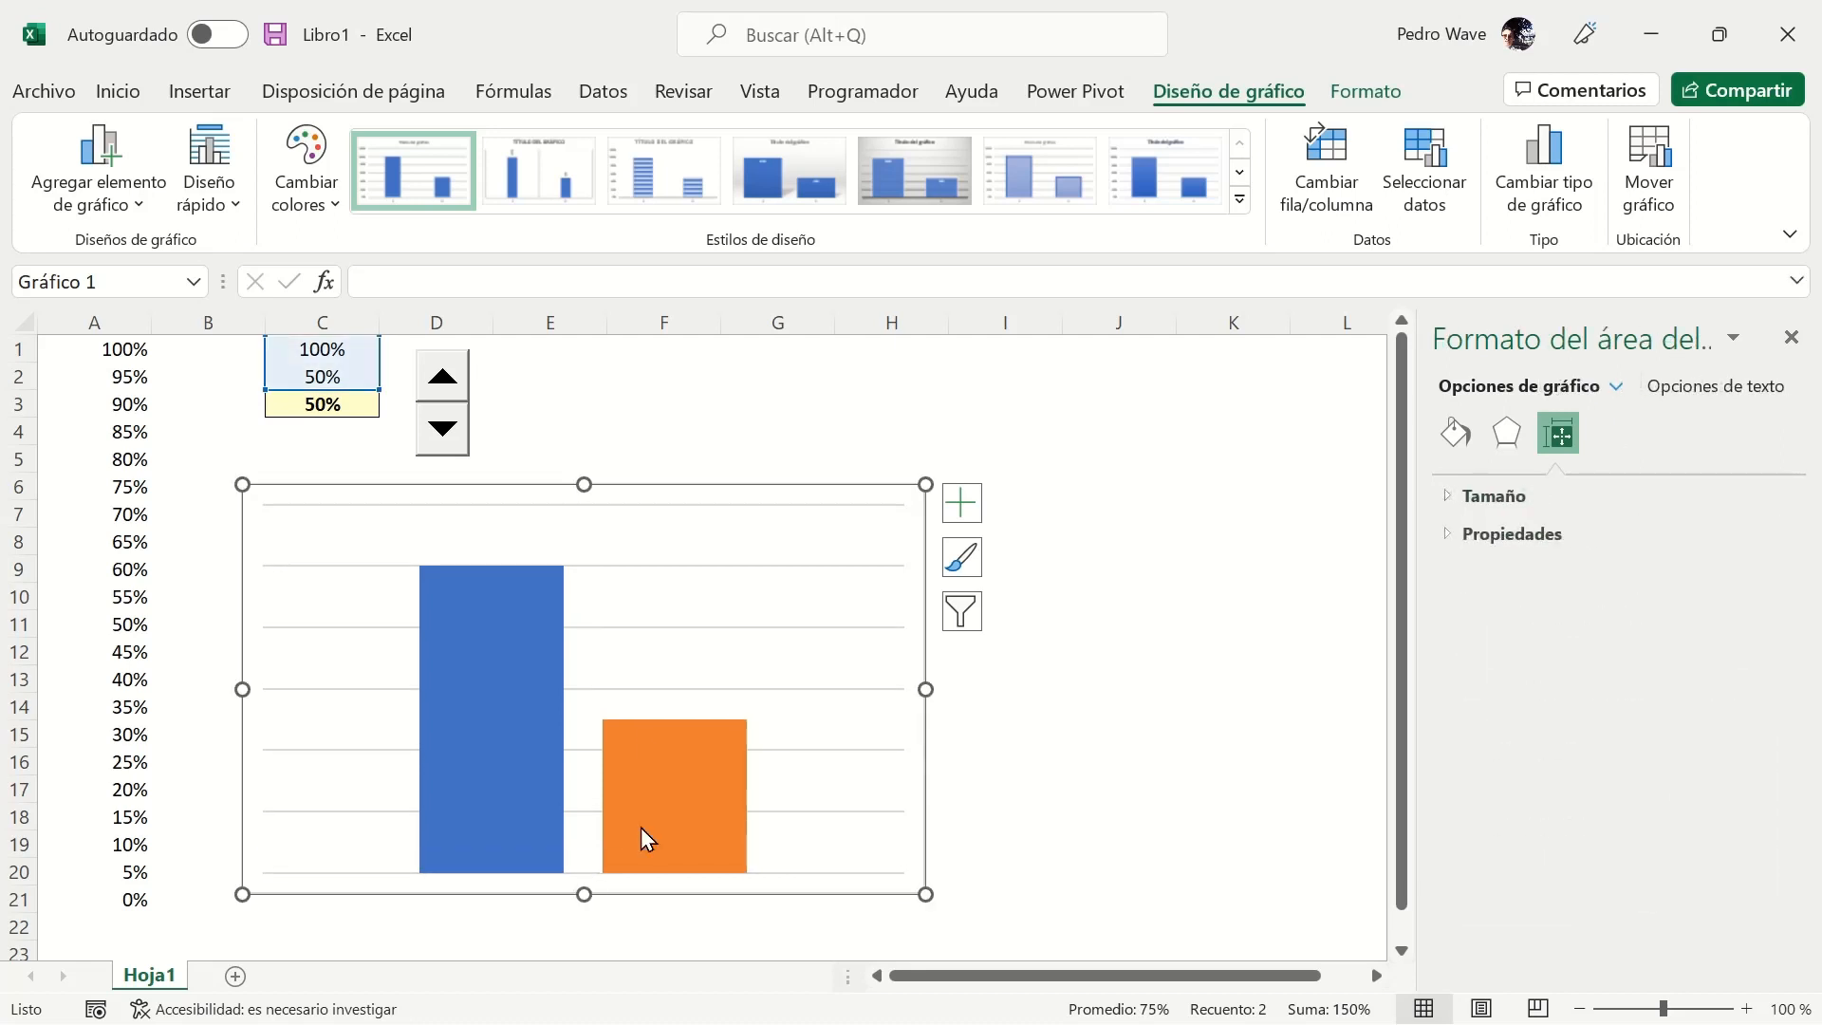
{"action": "left_click", "coordinate": [714, 632]}
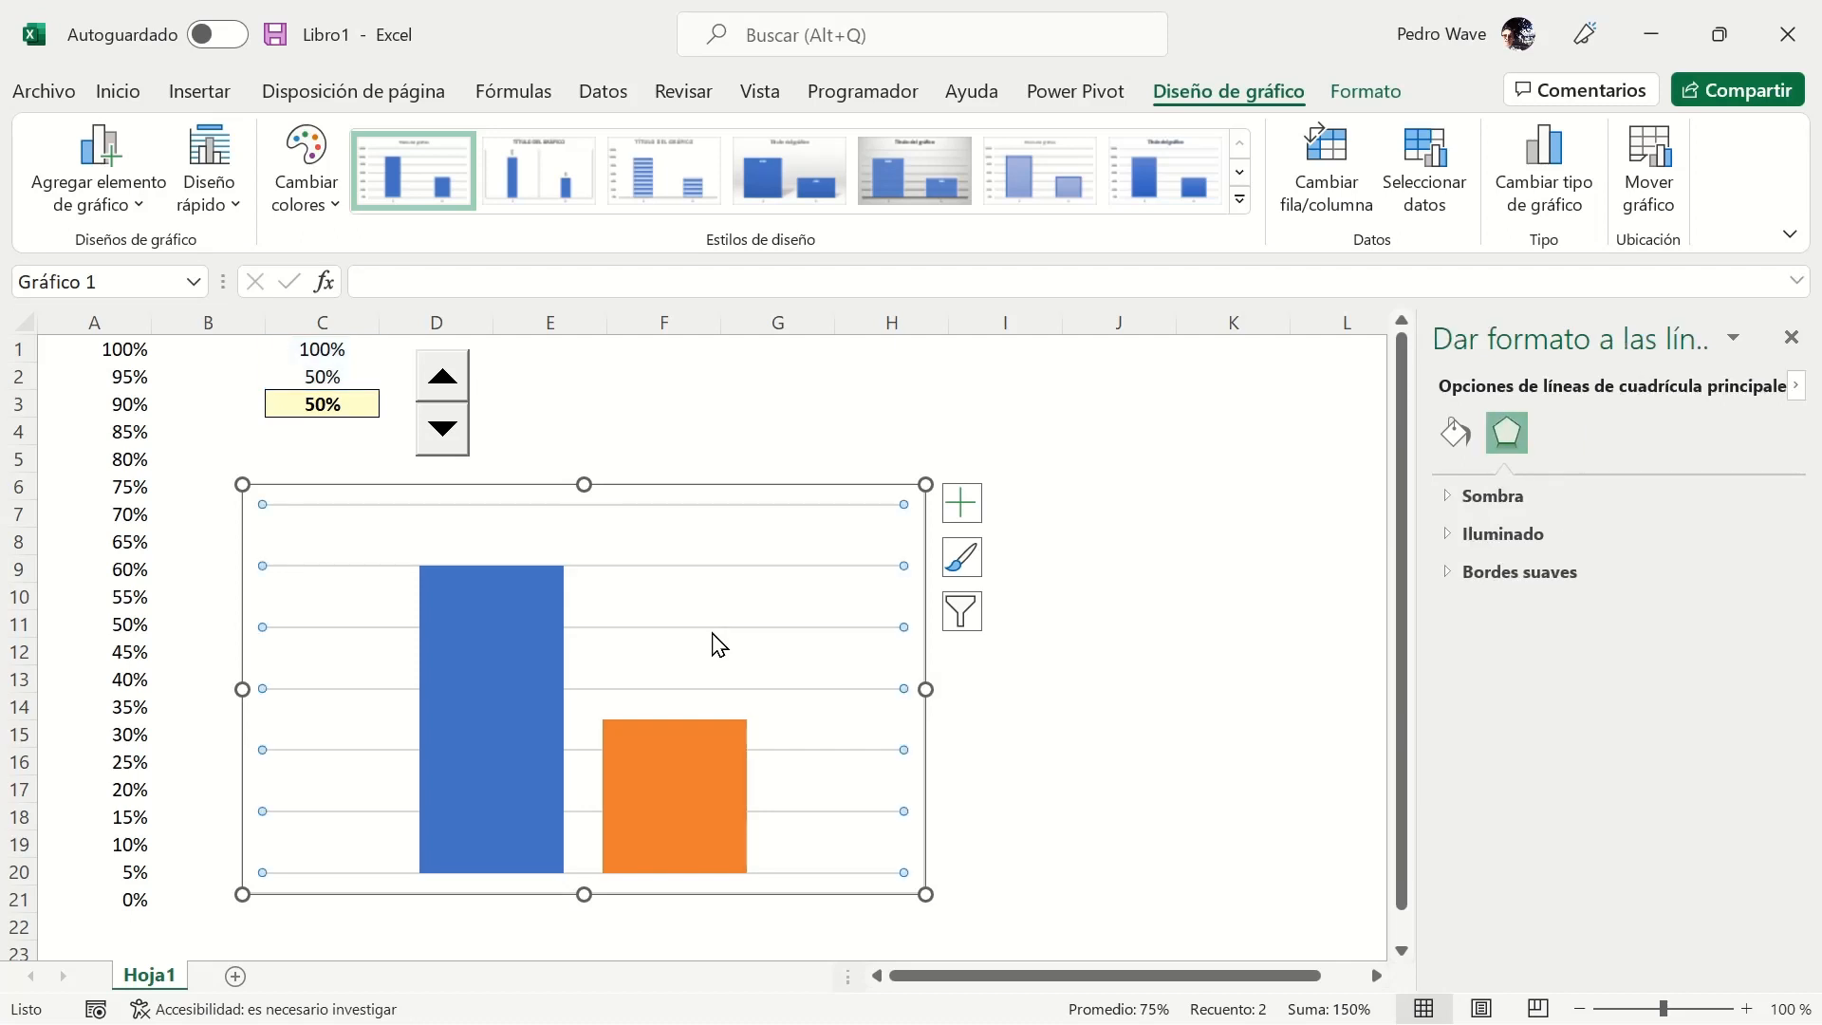
{"action": "key", "text": "Delete"}
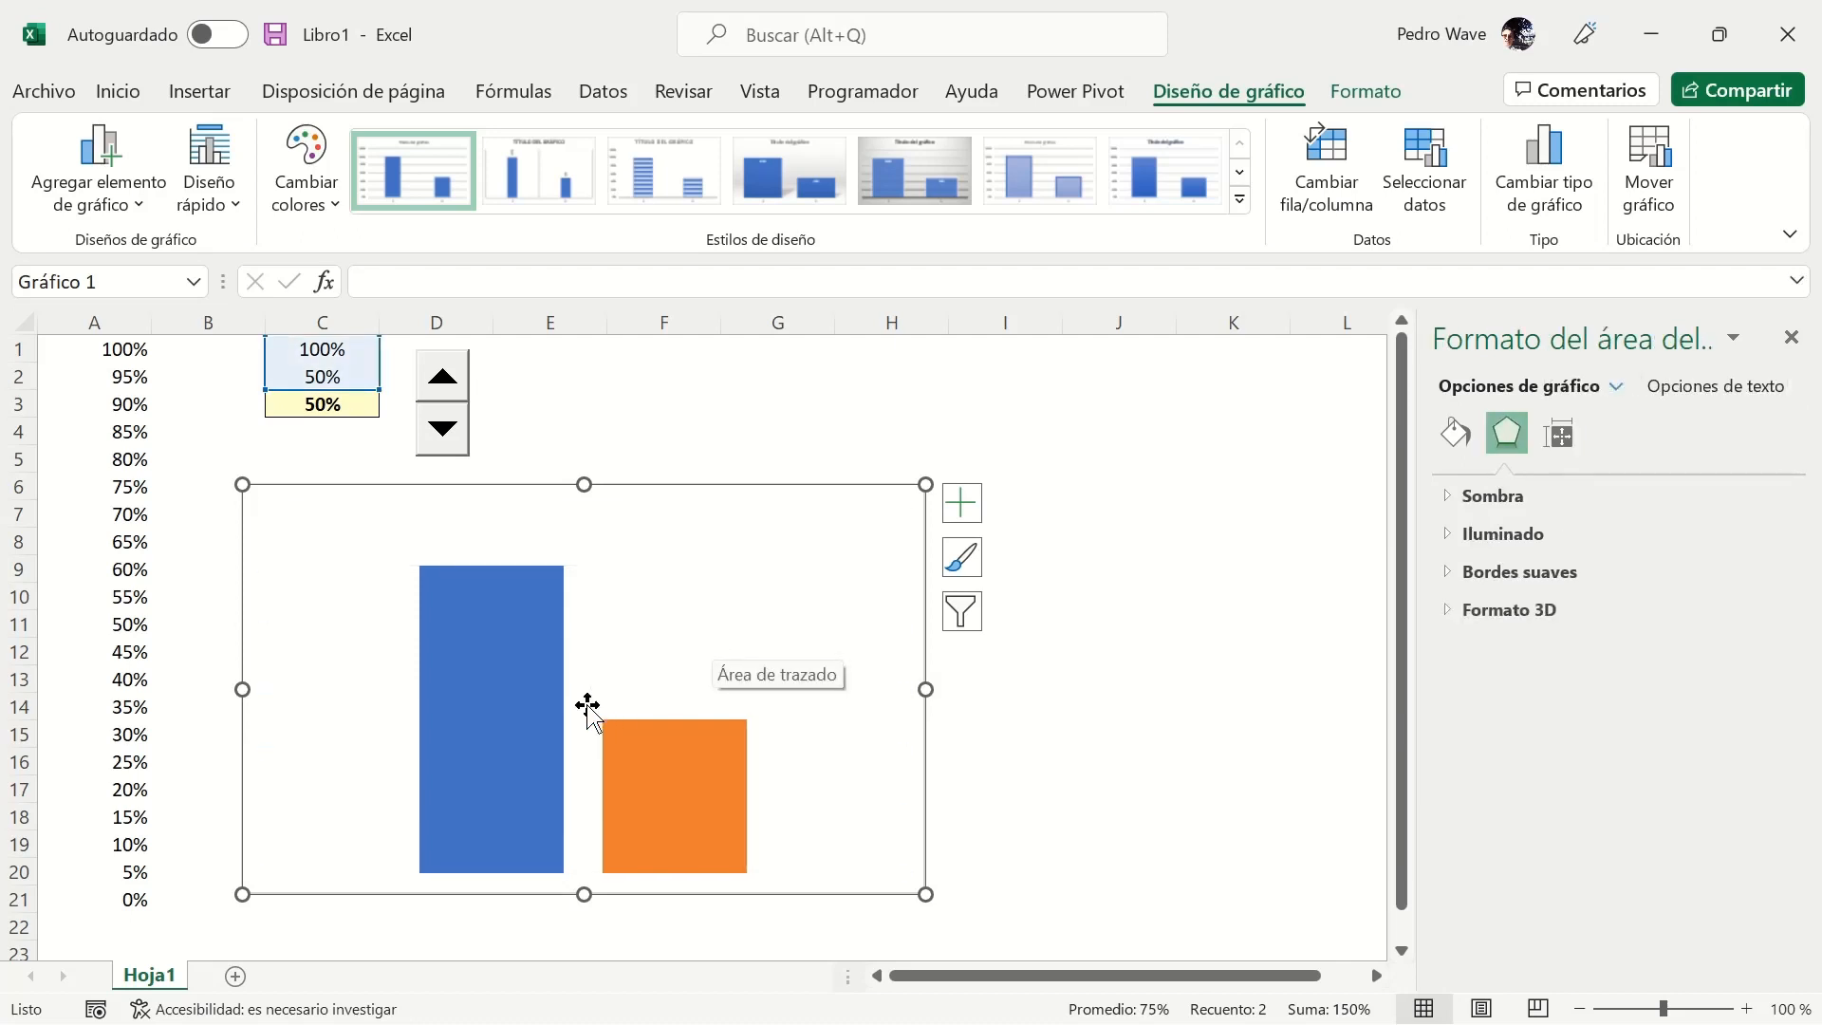
Narrow the chart to about two thirds of its width and set the chart area border to no line.
{"action": "mouse_move", "coordinate": [542, 696]}
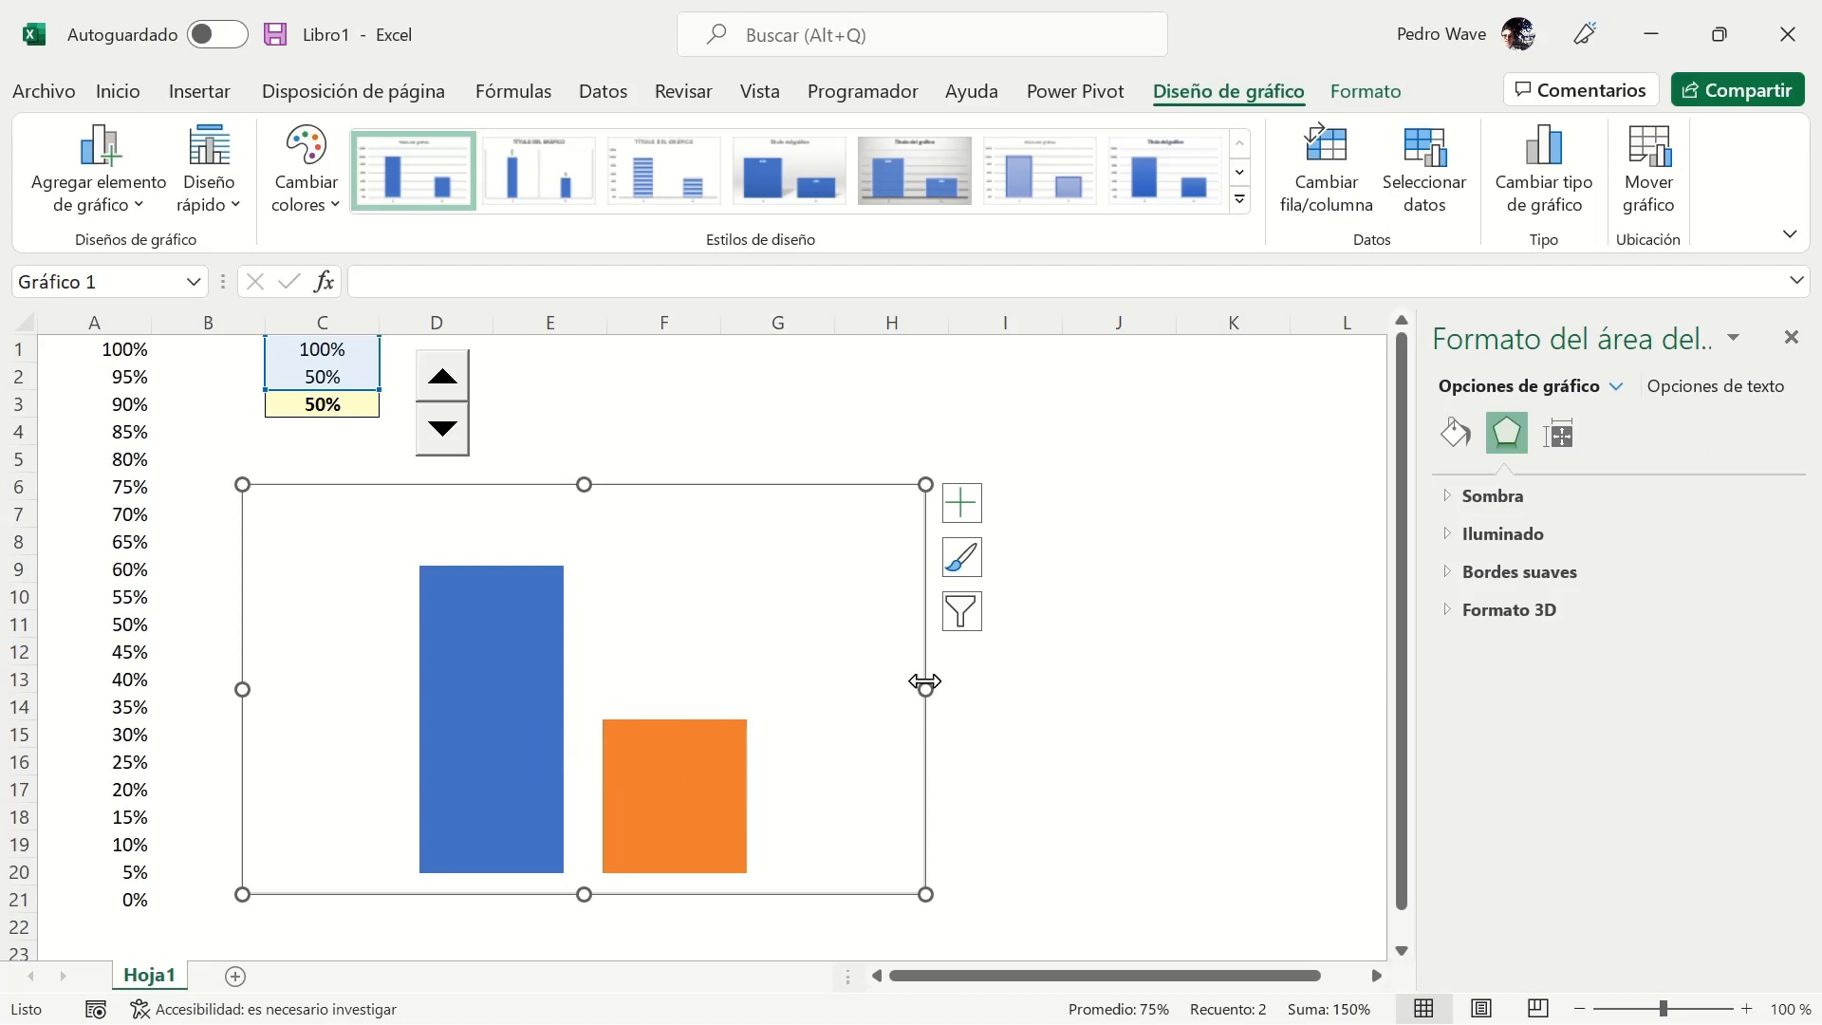
{"action": "left_click_drag", "start_coordinate": [924, 687], "coordinate": [688, 687]}
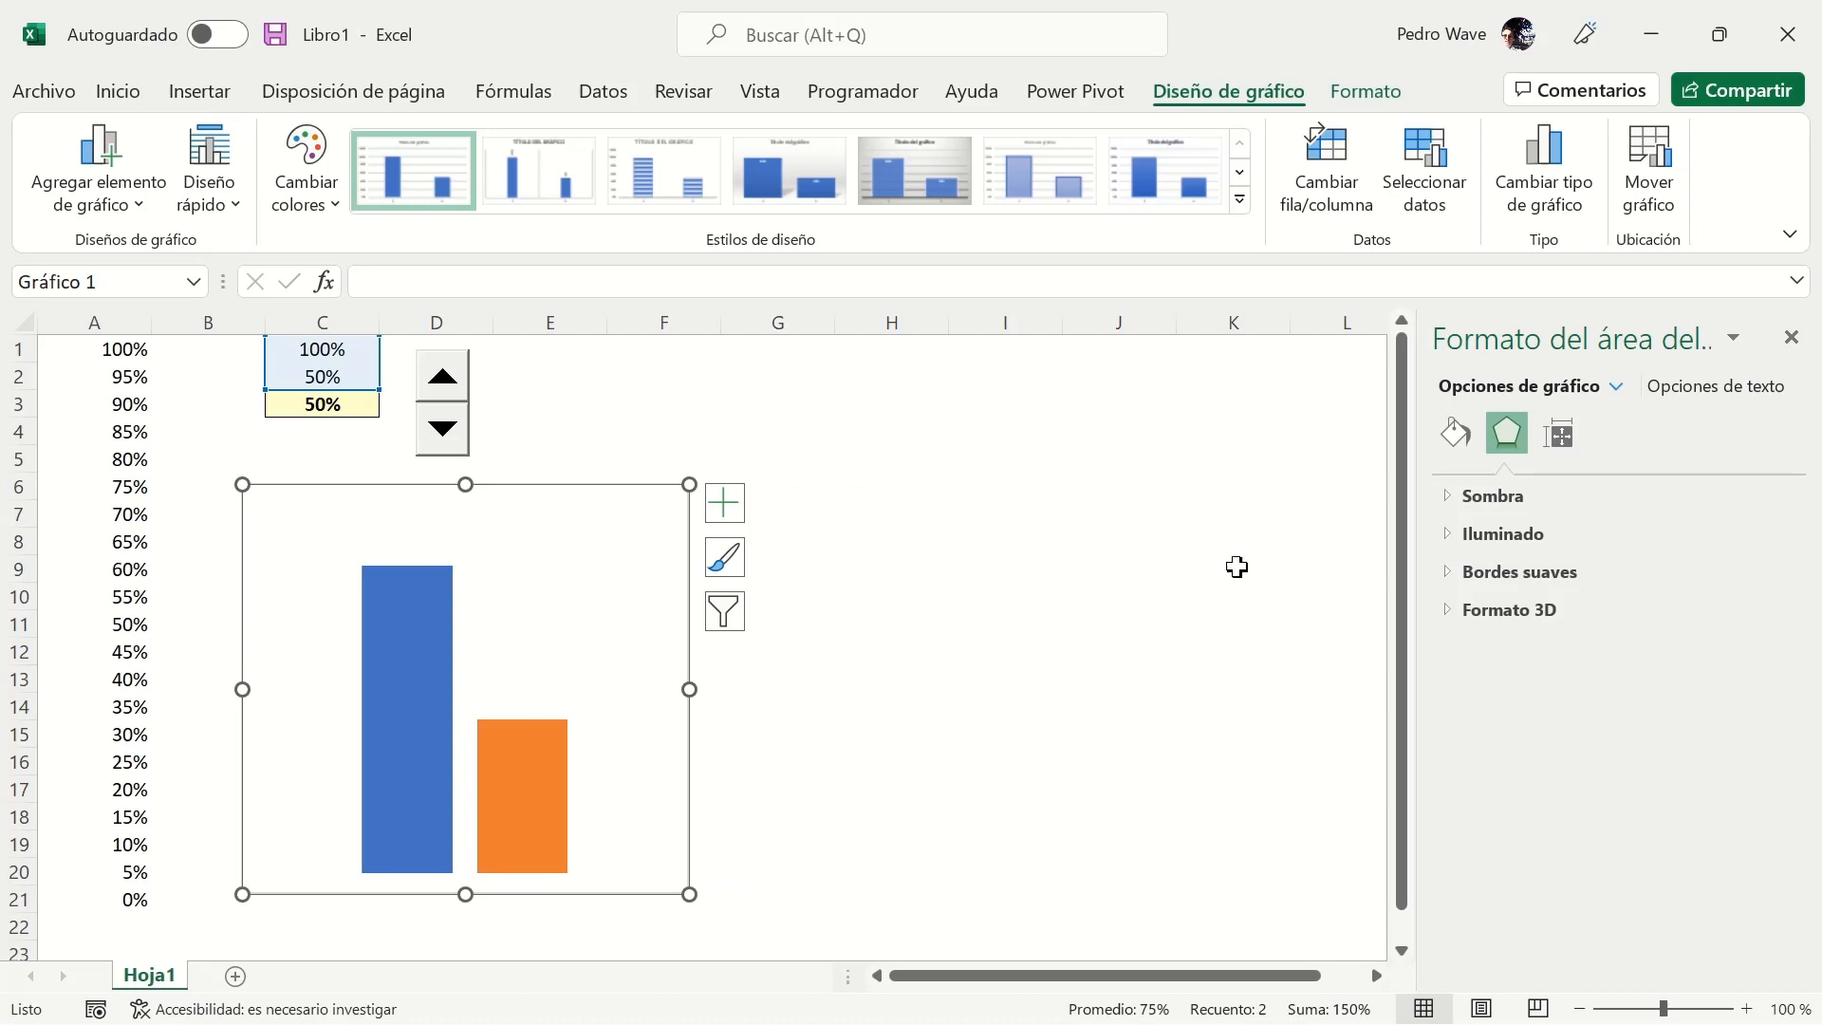
{"action": "left_click", "coordinate": [1456, 434]}
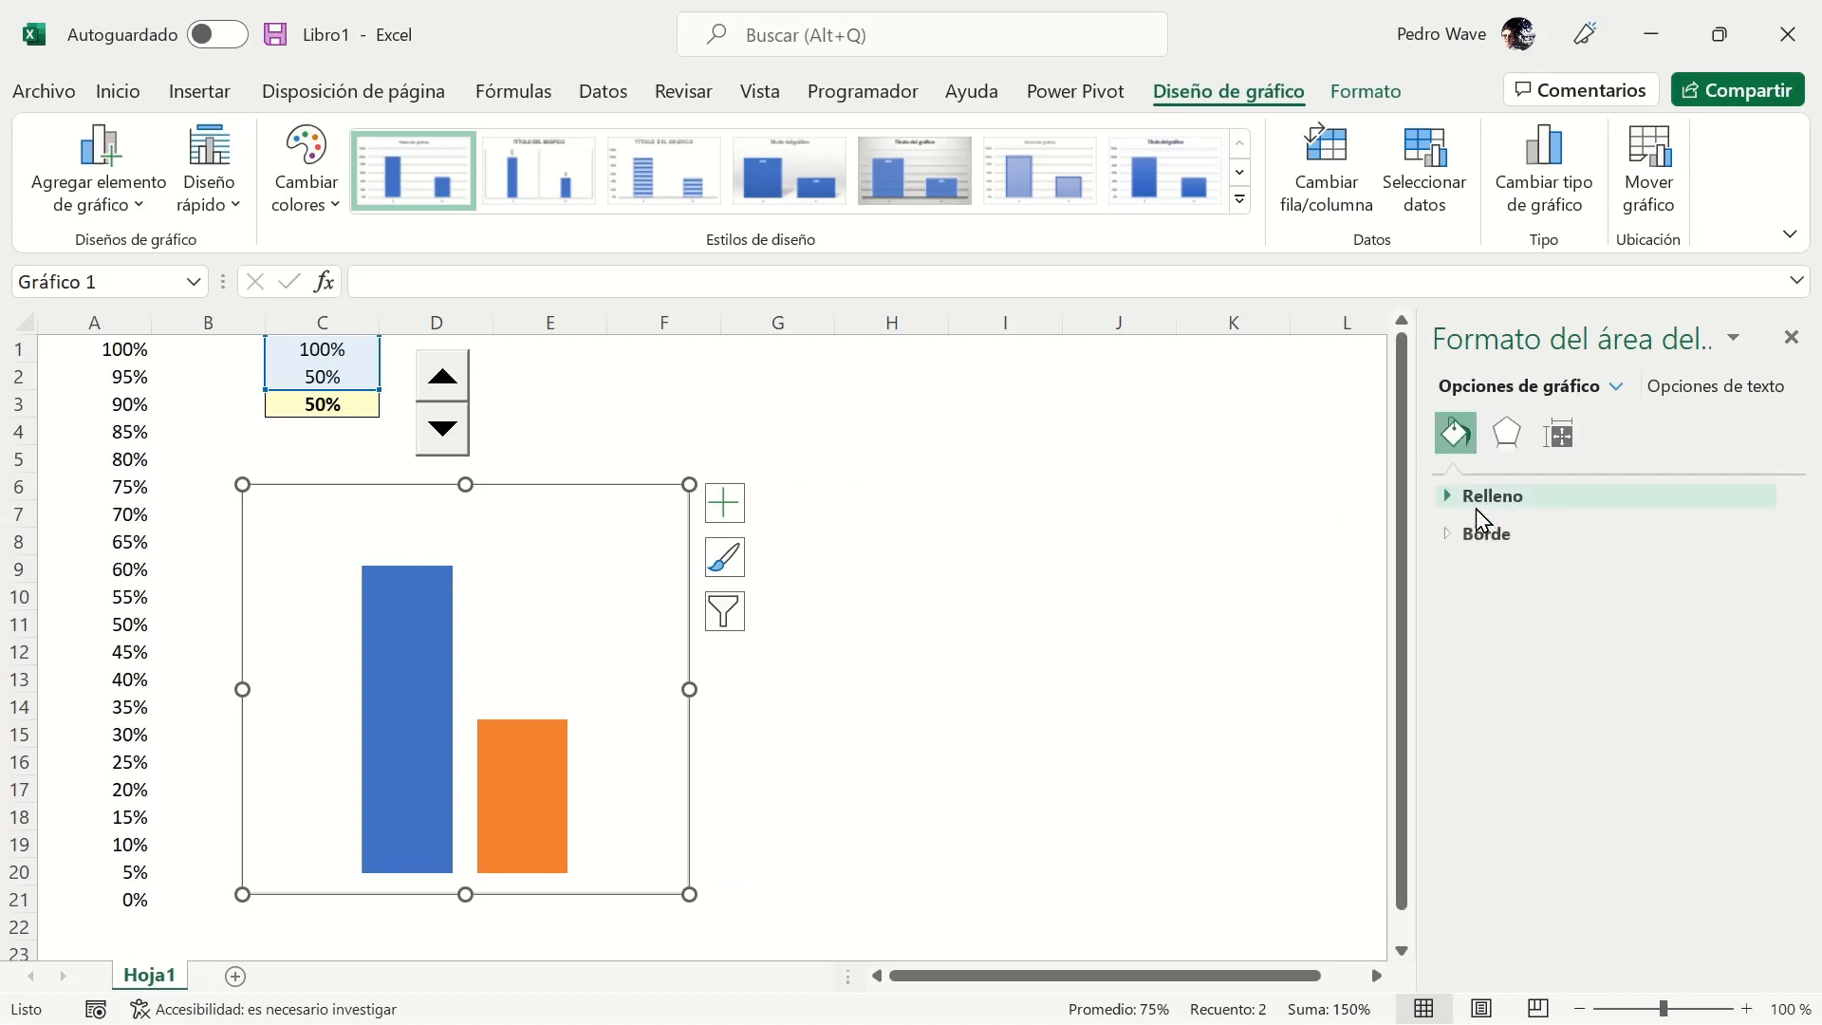
{"action": "left_click", "coordinate": [1445, 531]}
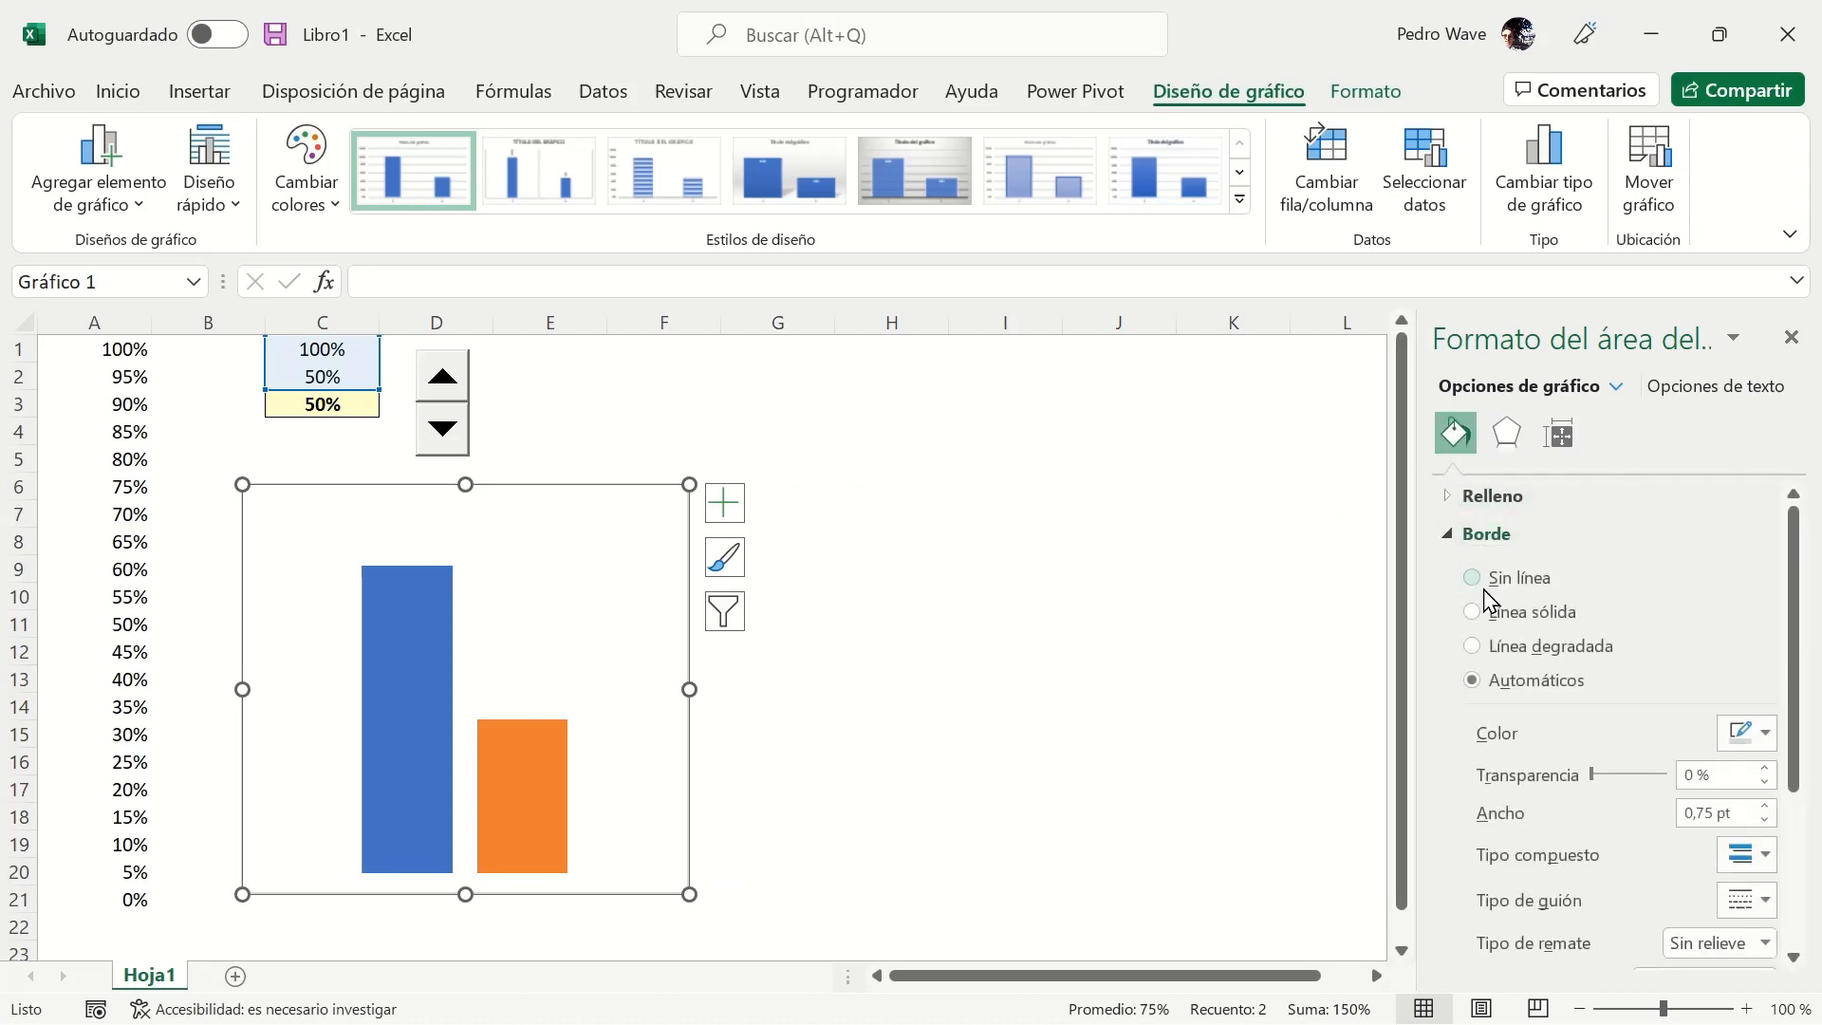
{"action": "left_click", "coordinate": [1472, 578]}
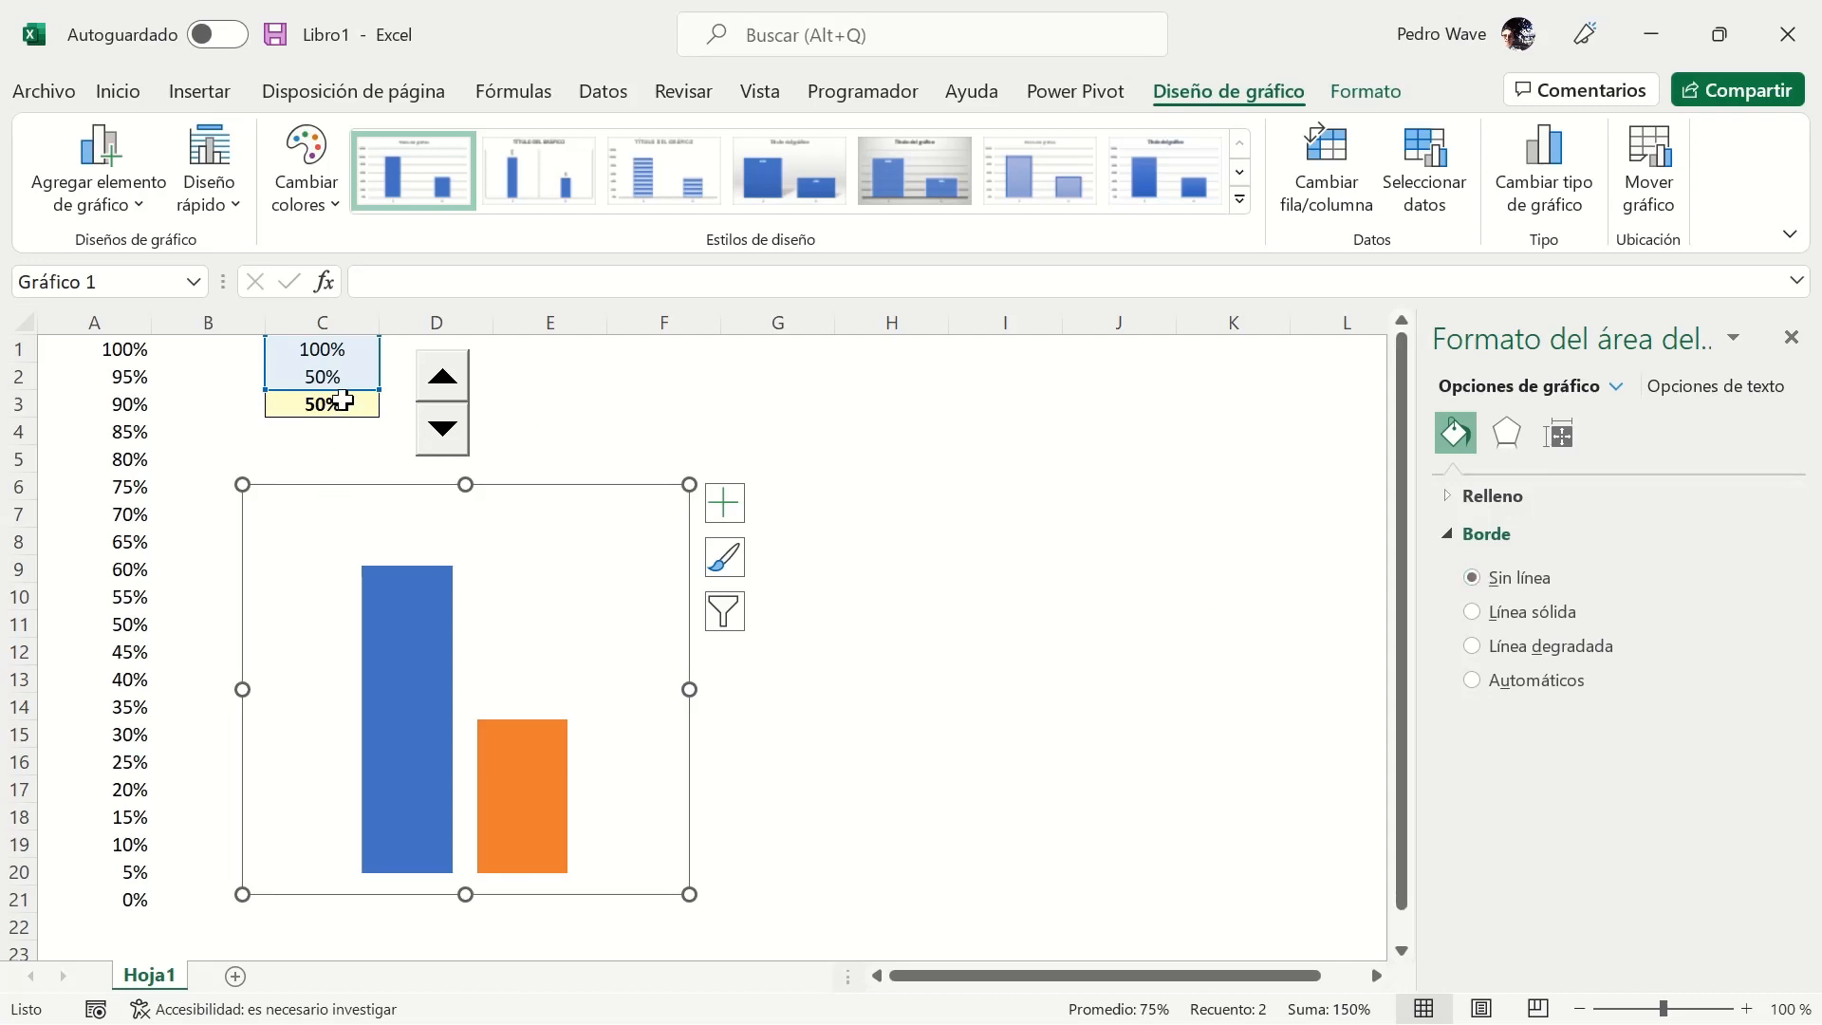
Switch to the Bing image page in the browser and copy the enlarged picture of the red wine glass.
{"action": "left_click", "coordinate": [342, 400]}
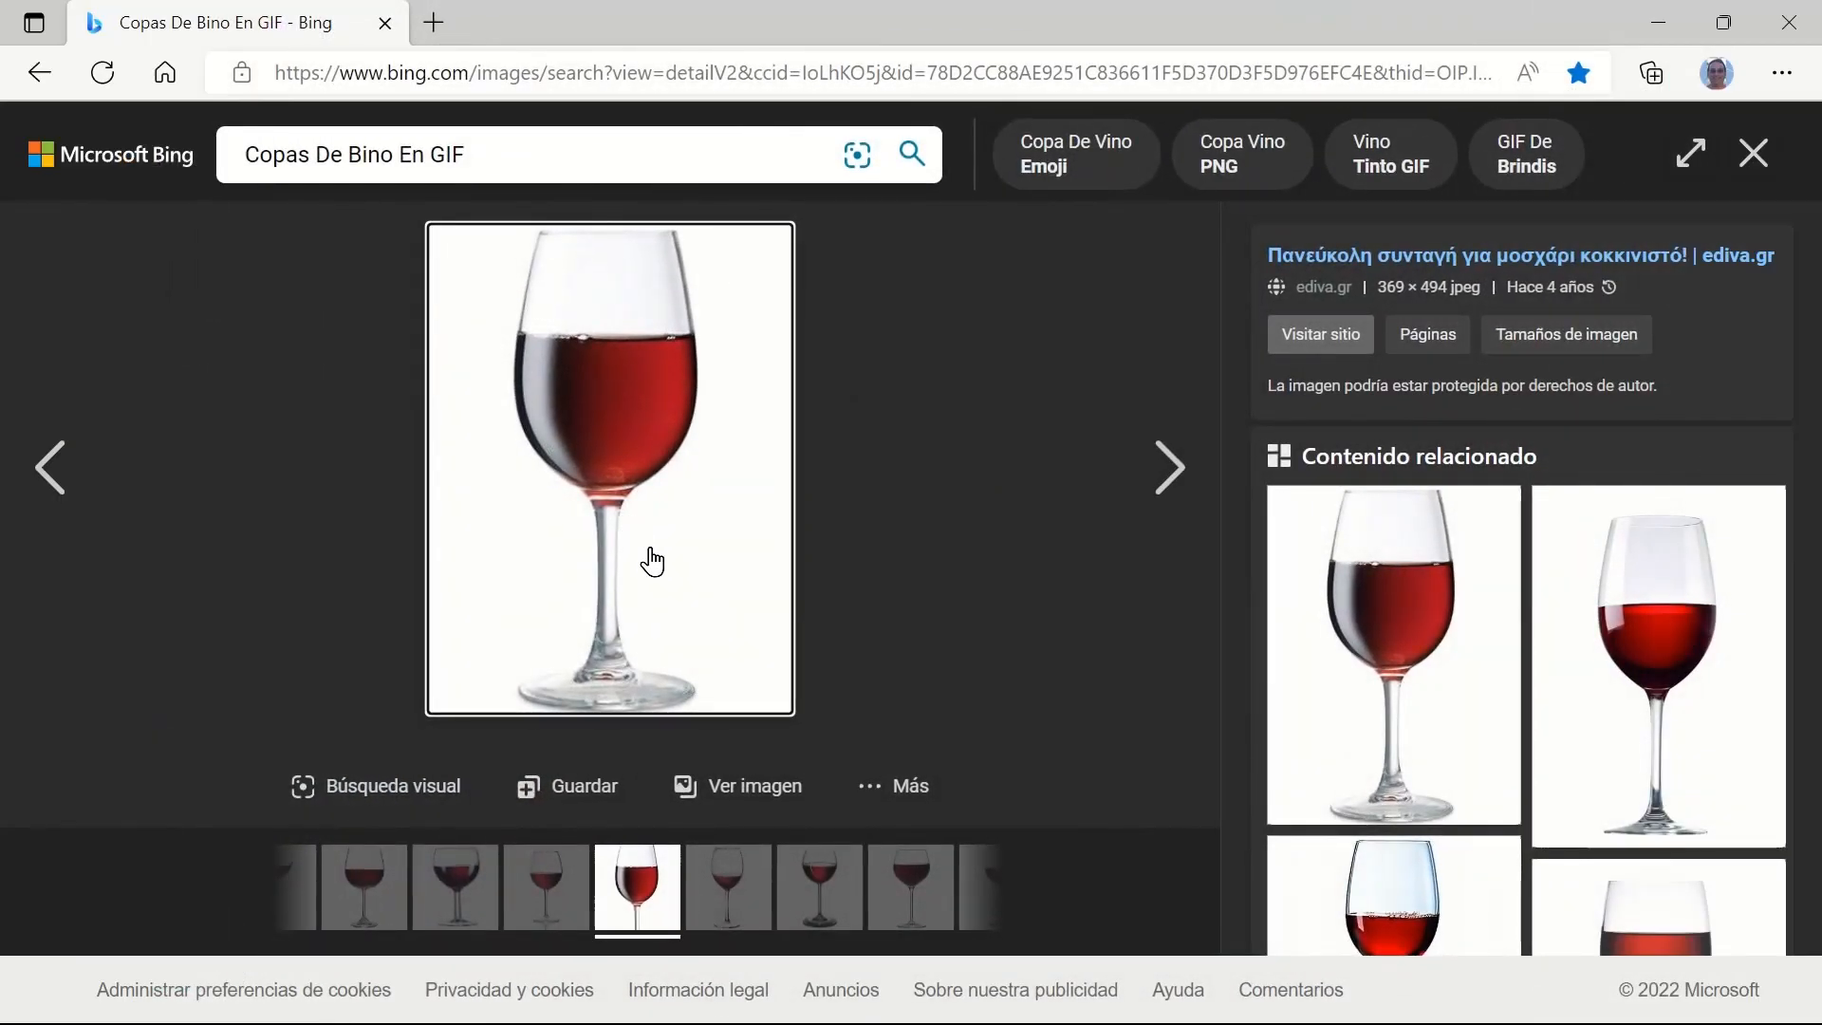
{"action": "right_click", "coordinate": [639, 471]}
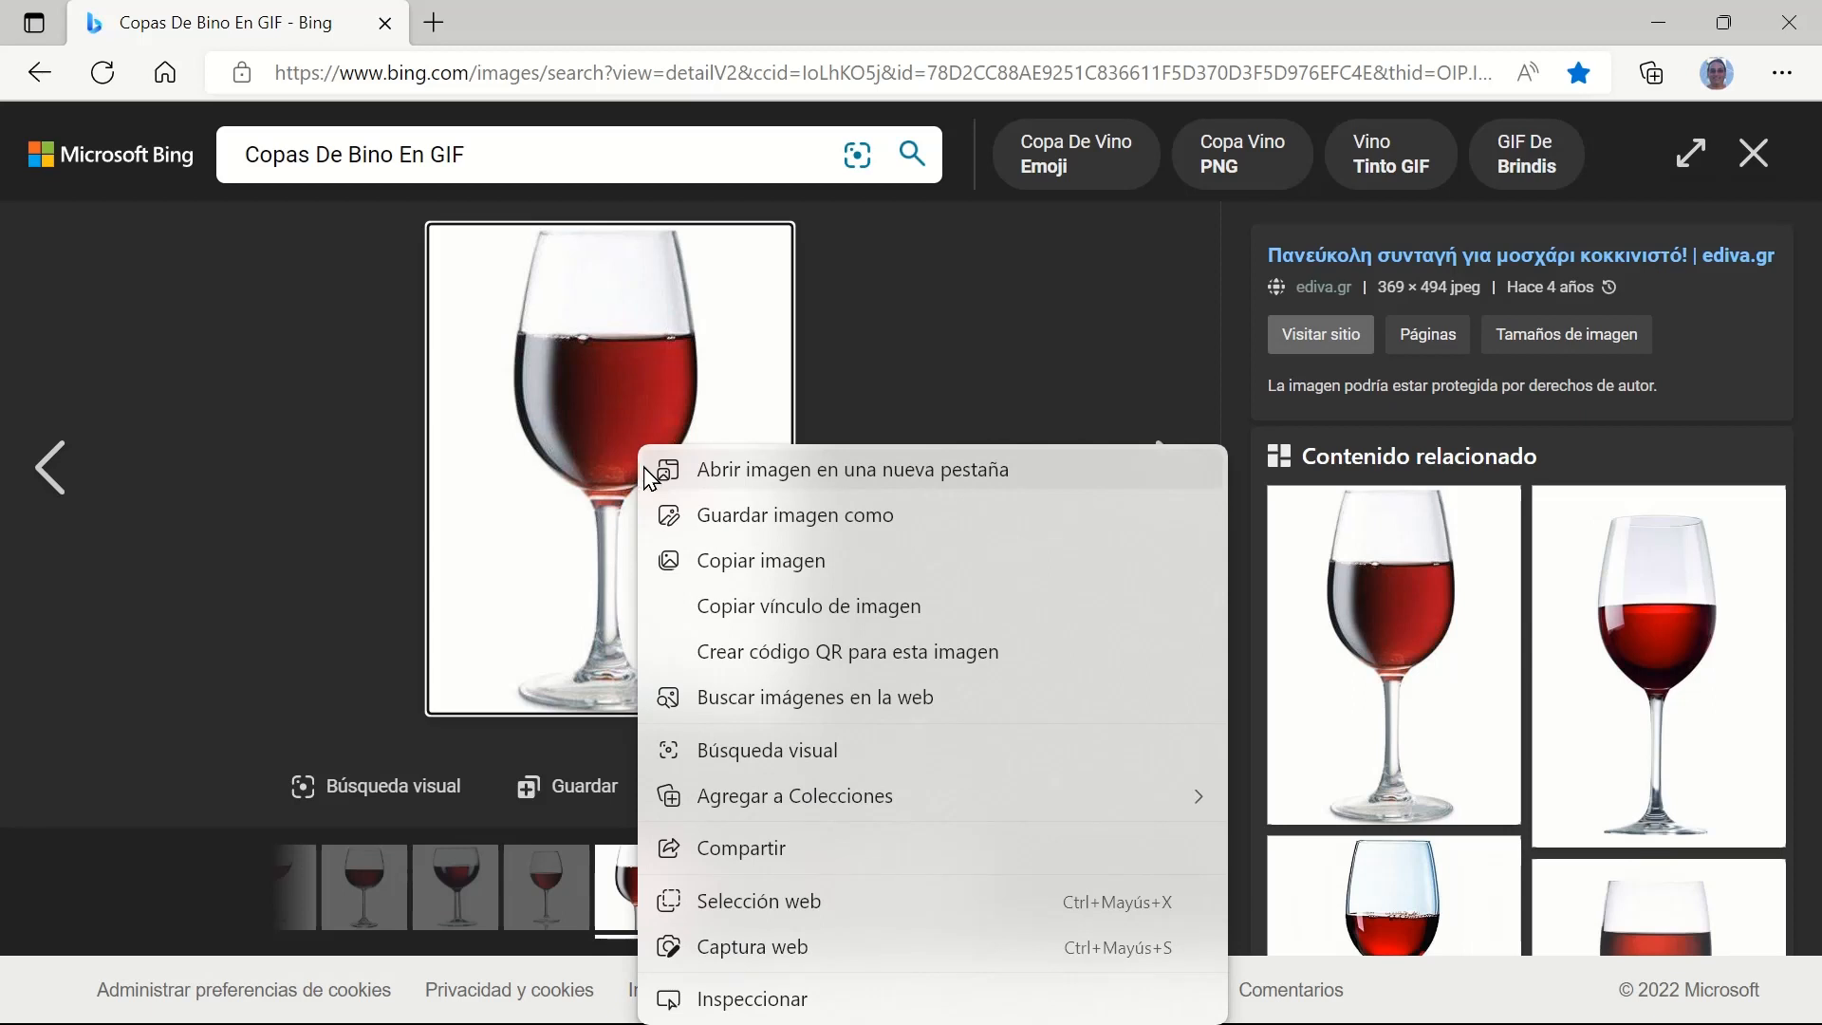
{"action": "left_click", "coordinate": [752, 562]}
Return to the Libro1 workbook in Excel and paste the wine glass picture at cell H6.
{"action": "key", "text": "alt+Tab"}
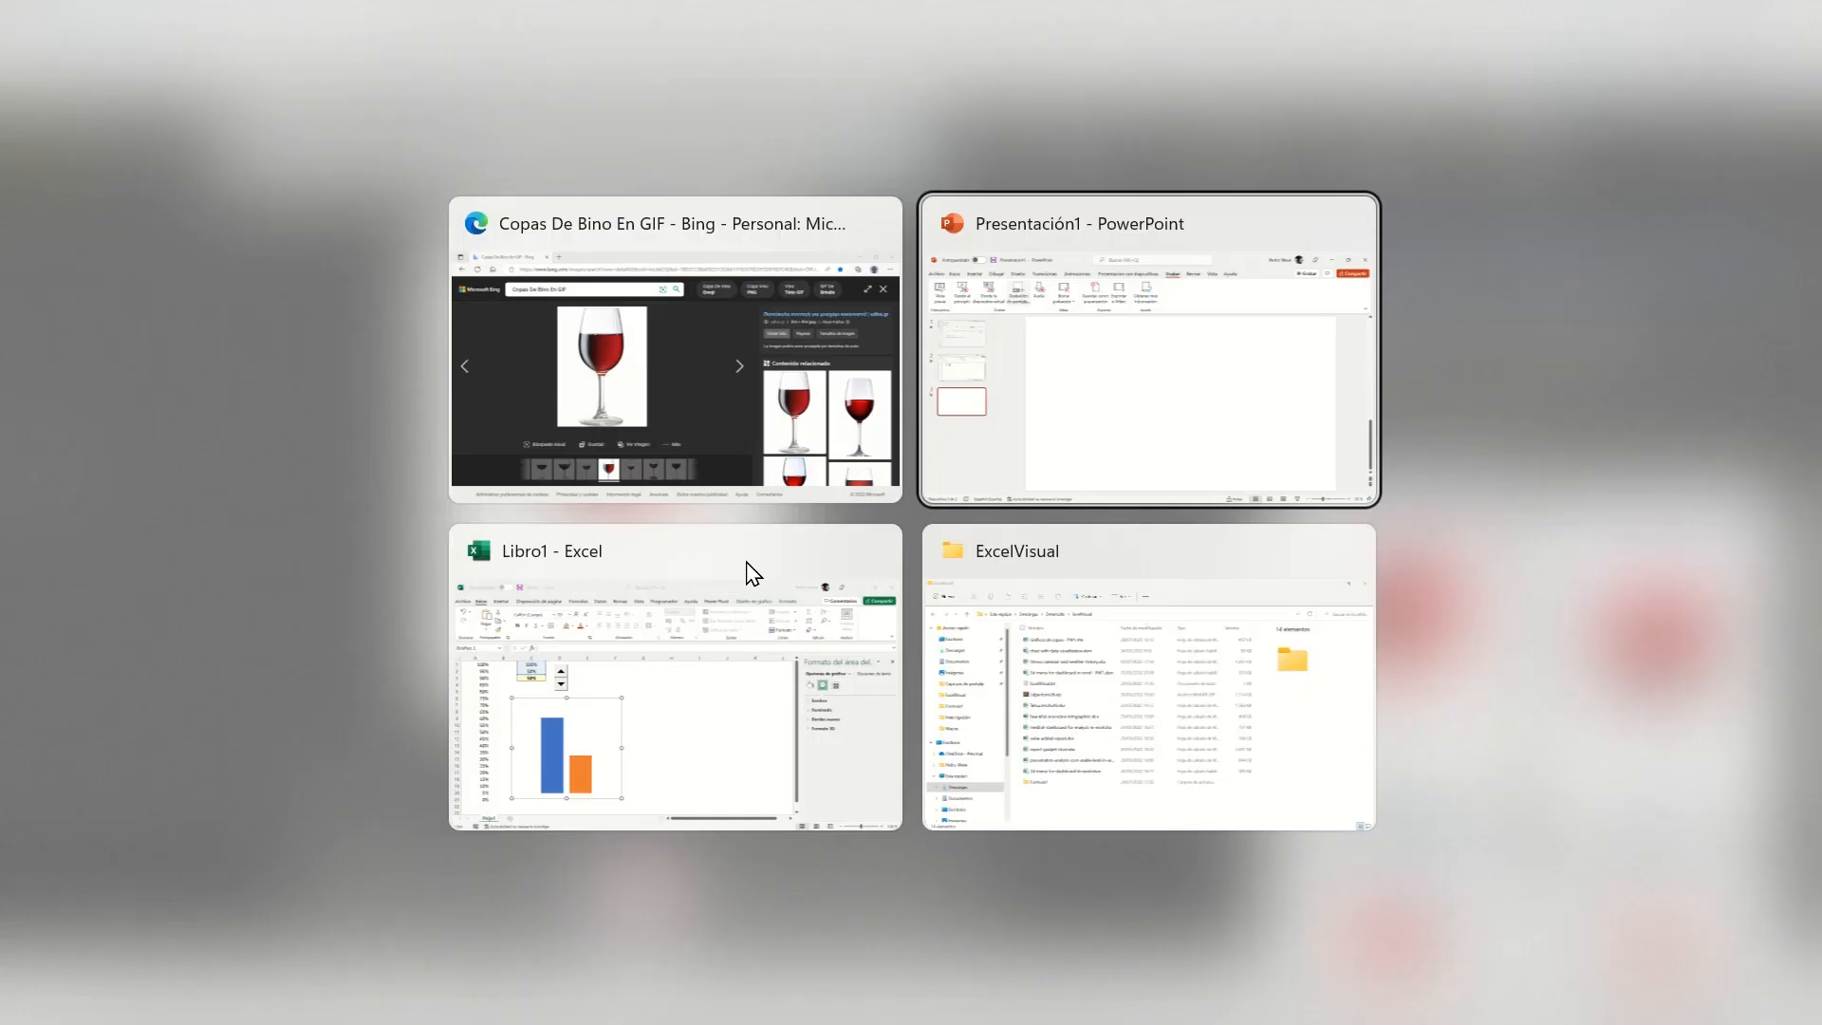
{"action": "left_click", "coordinate": [744, 573]}
{"action": "left_click", "coordinate": [896, 478]}
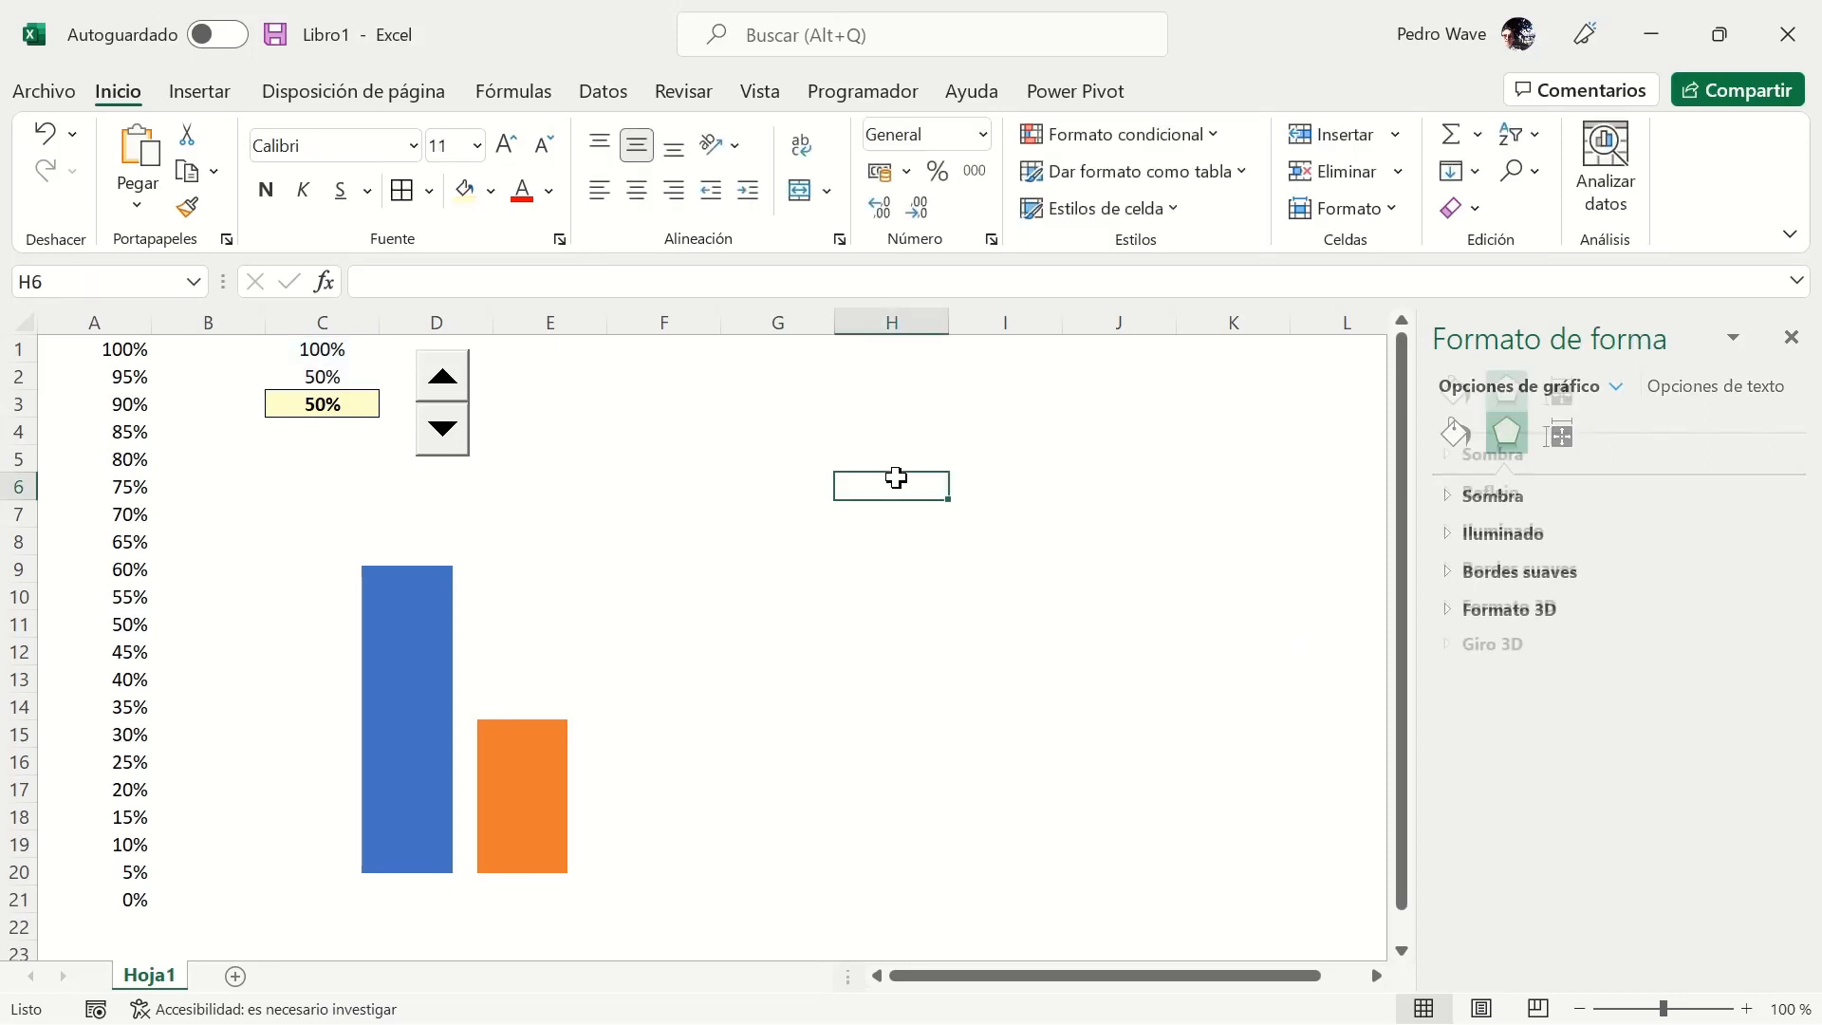
{"action": "key", "text": "ctrl+v"}
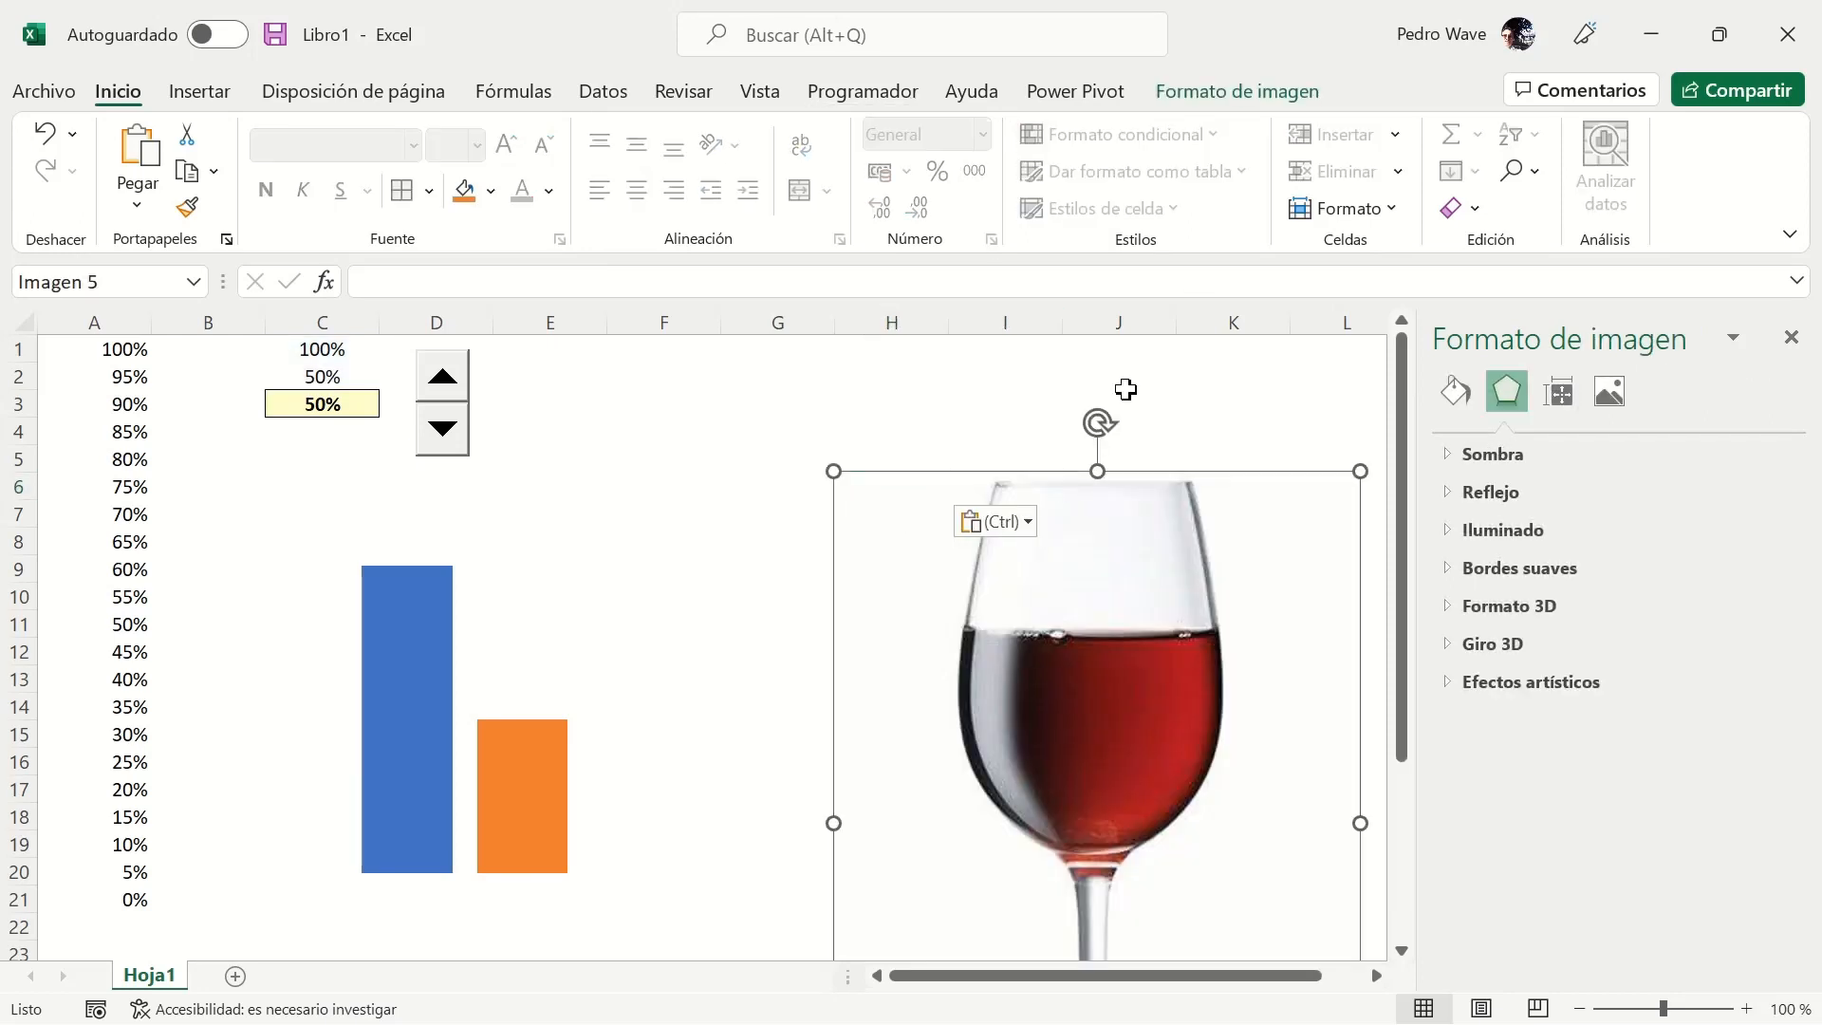
Set the height of the pasted wine glass picture to 8 cm.
{"action": "left_click", "coordinate": [1220, 95]}
{"action": "left_click", "coordinate": [1667, 147]}
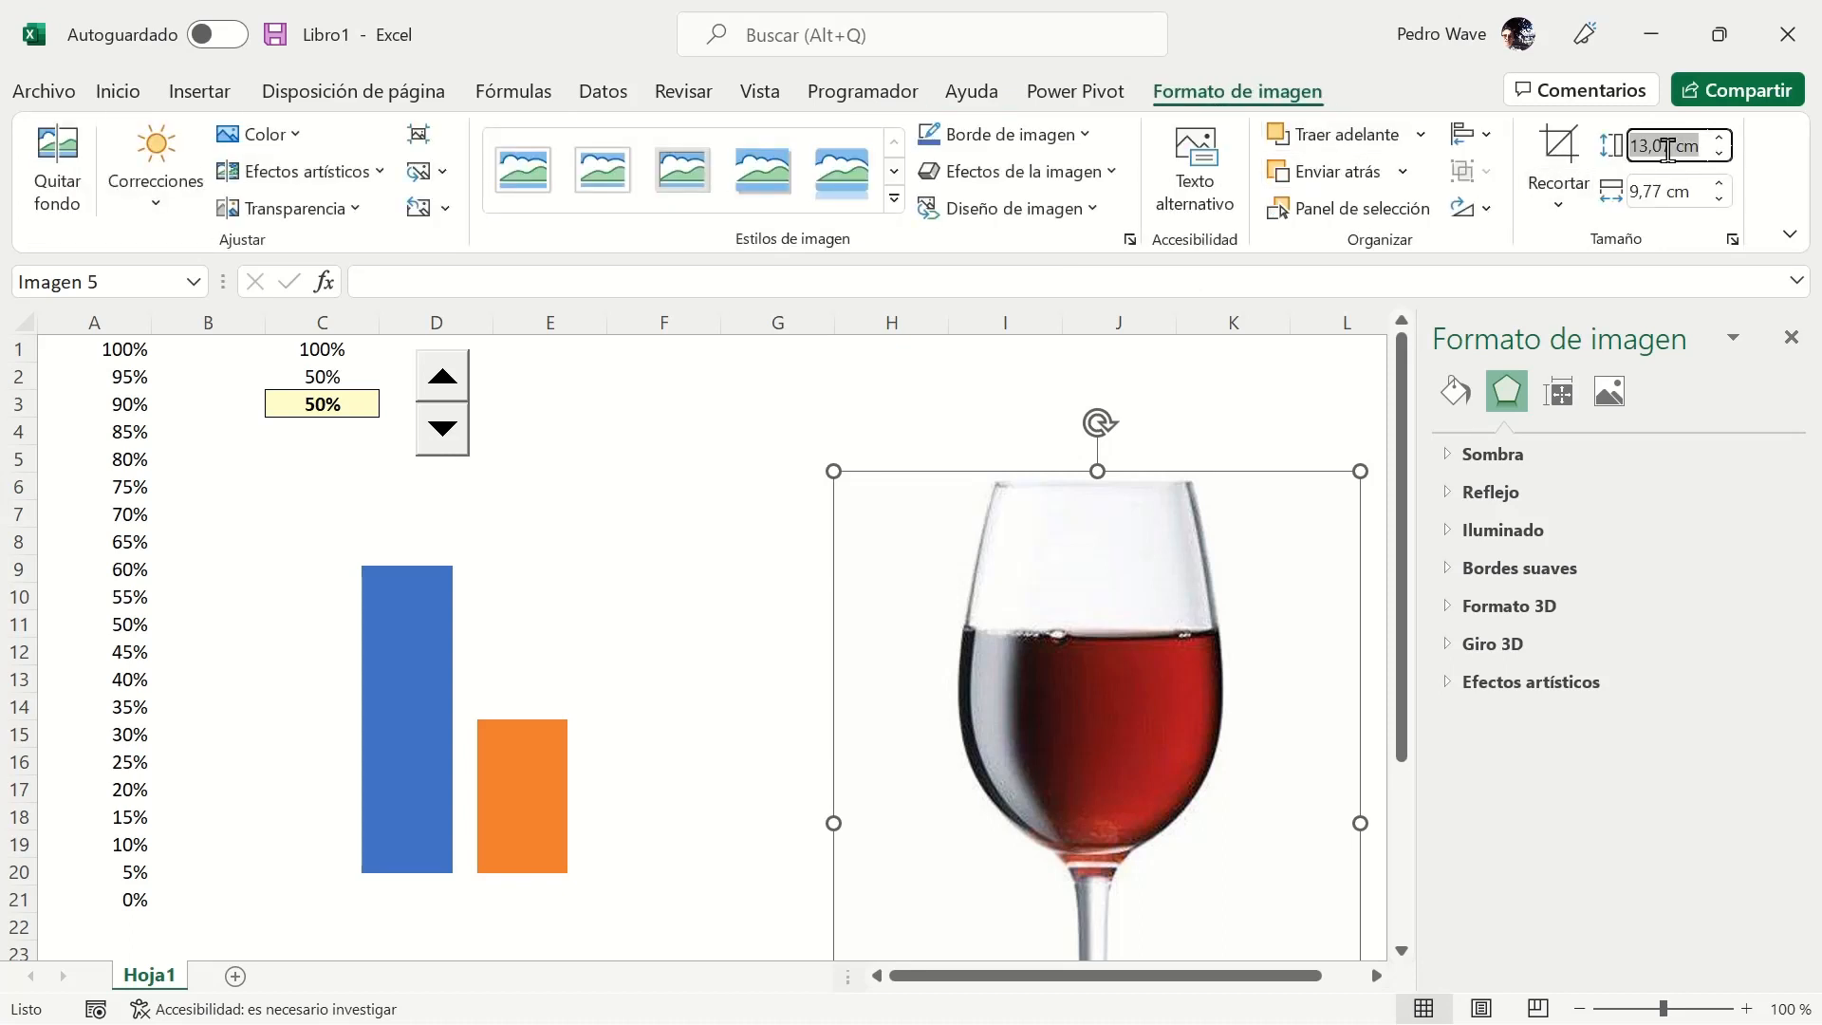
{"action": "type", "text": "8"}
{"action": "key", "text": "Return"}
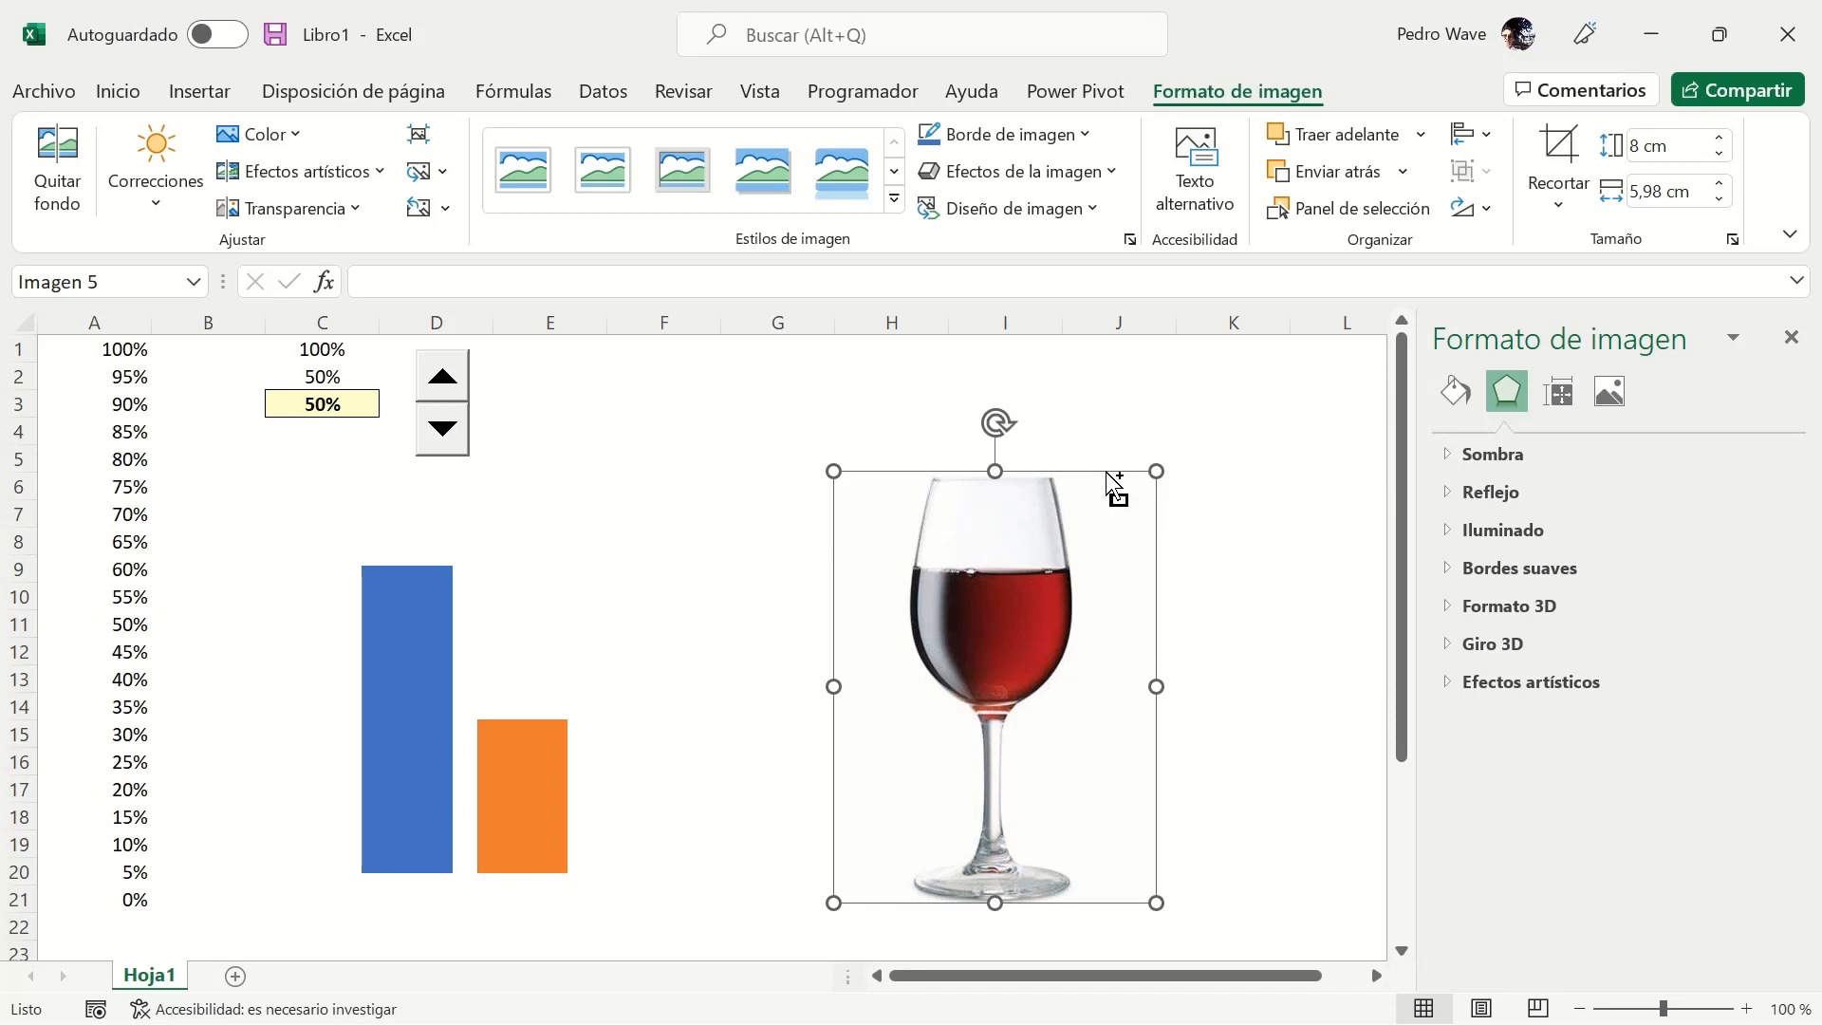
Paste a second wine glass picture at K5, align it beside the first one and close the format pane.
{"action": "left_click", "coordinate": [1218, 475]}
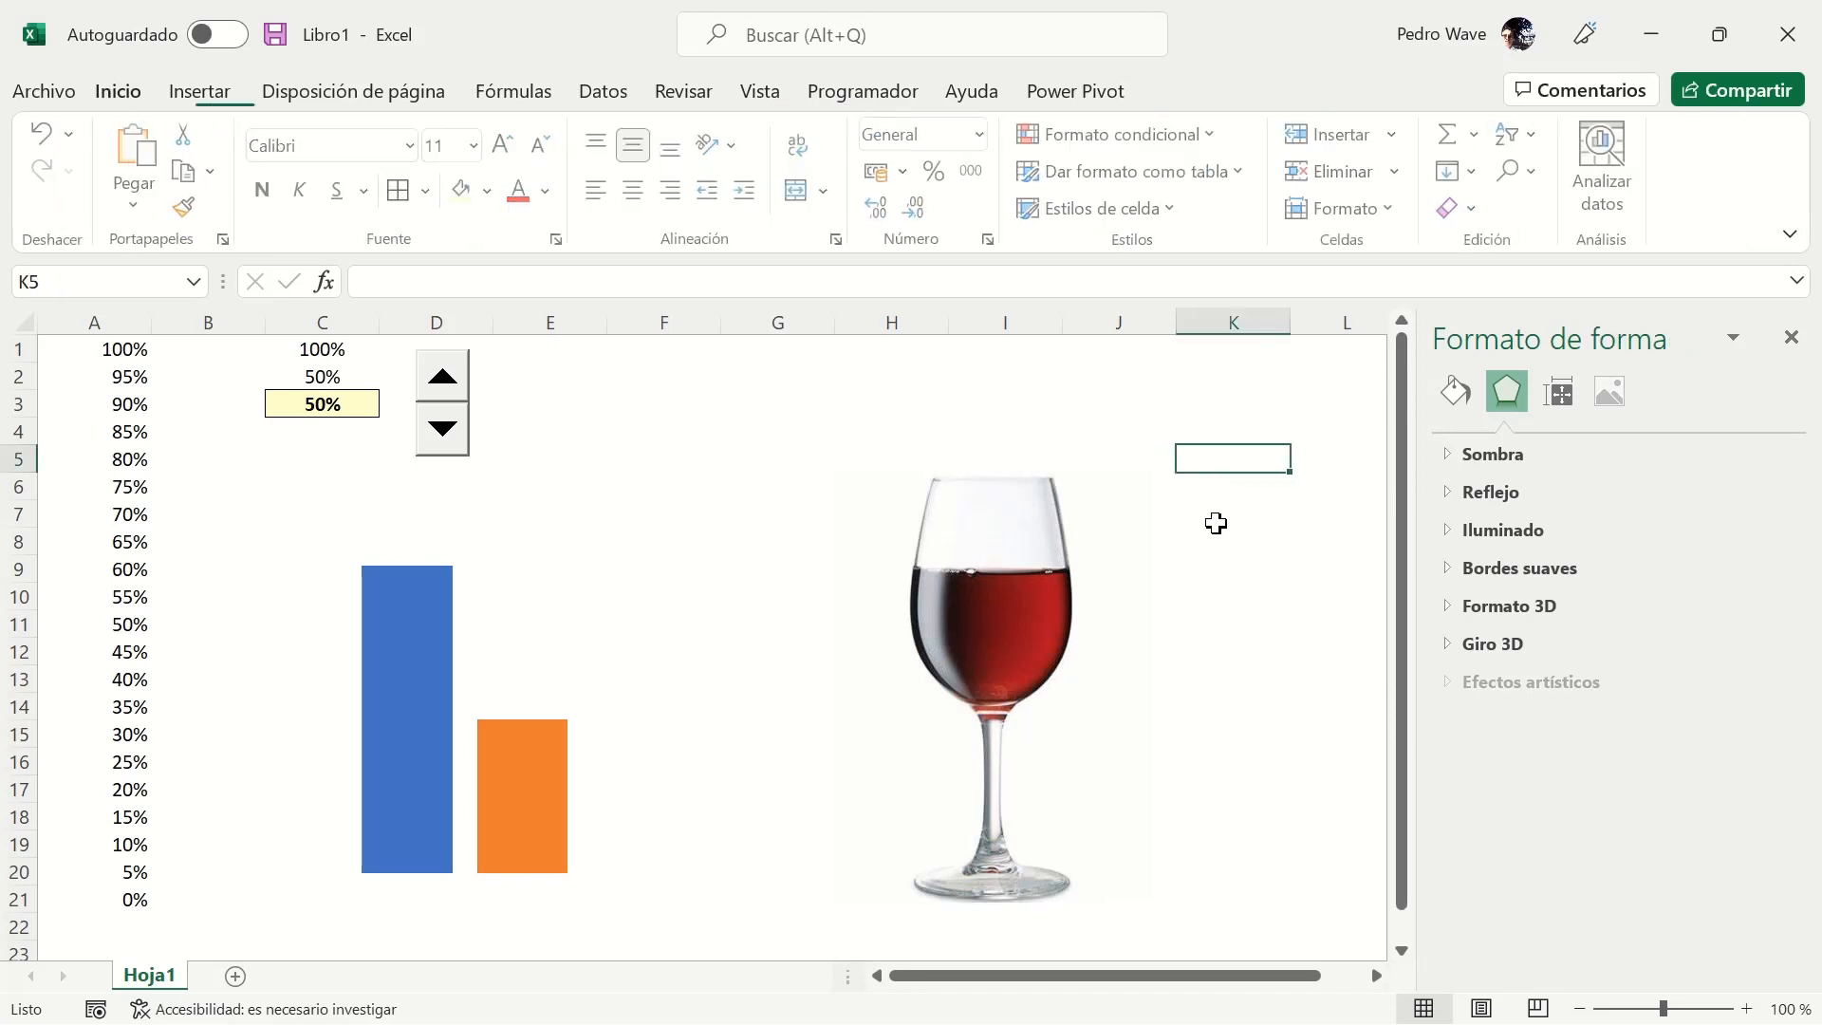
{"action": "key", "text": "ctrl+v"}
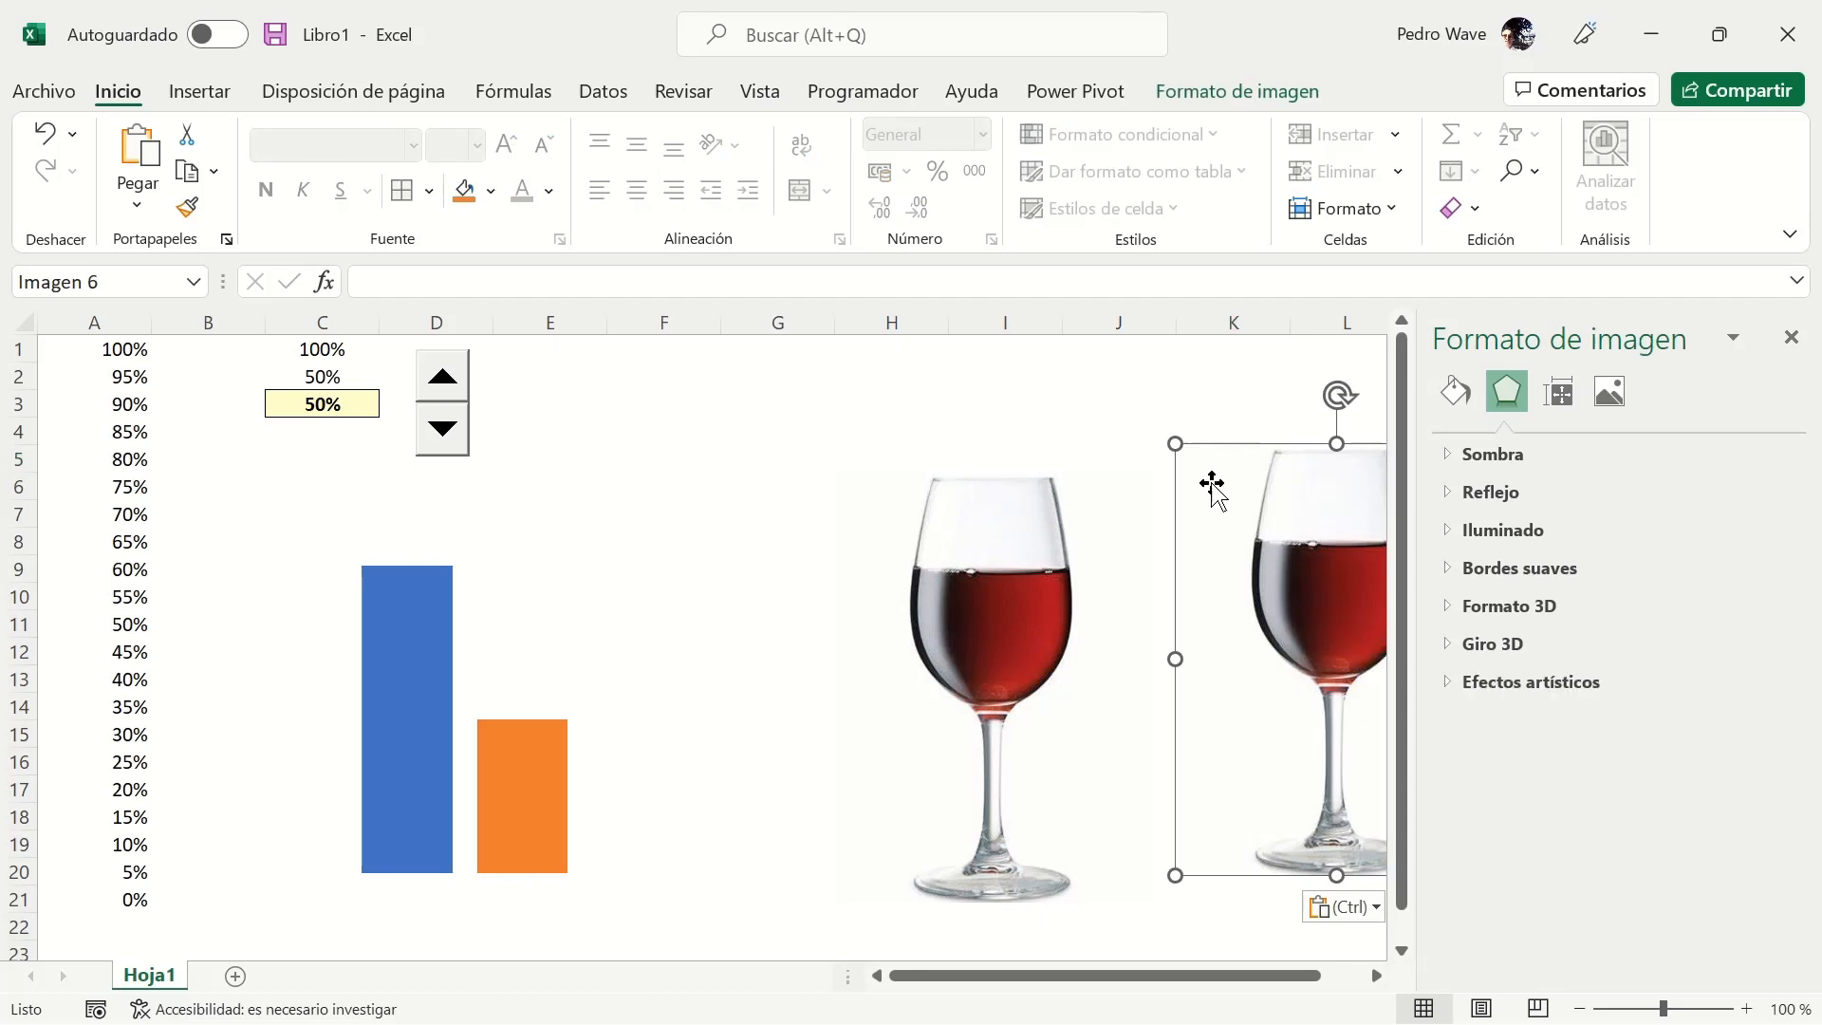
{"action": "left_click_drag", "start_coordinate": [1212, 444], "coordinate": [1215, 480]}
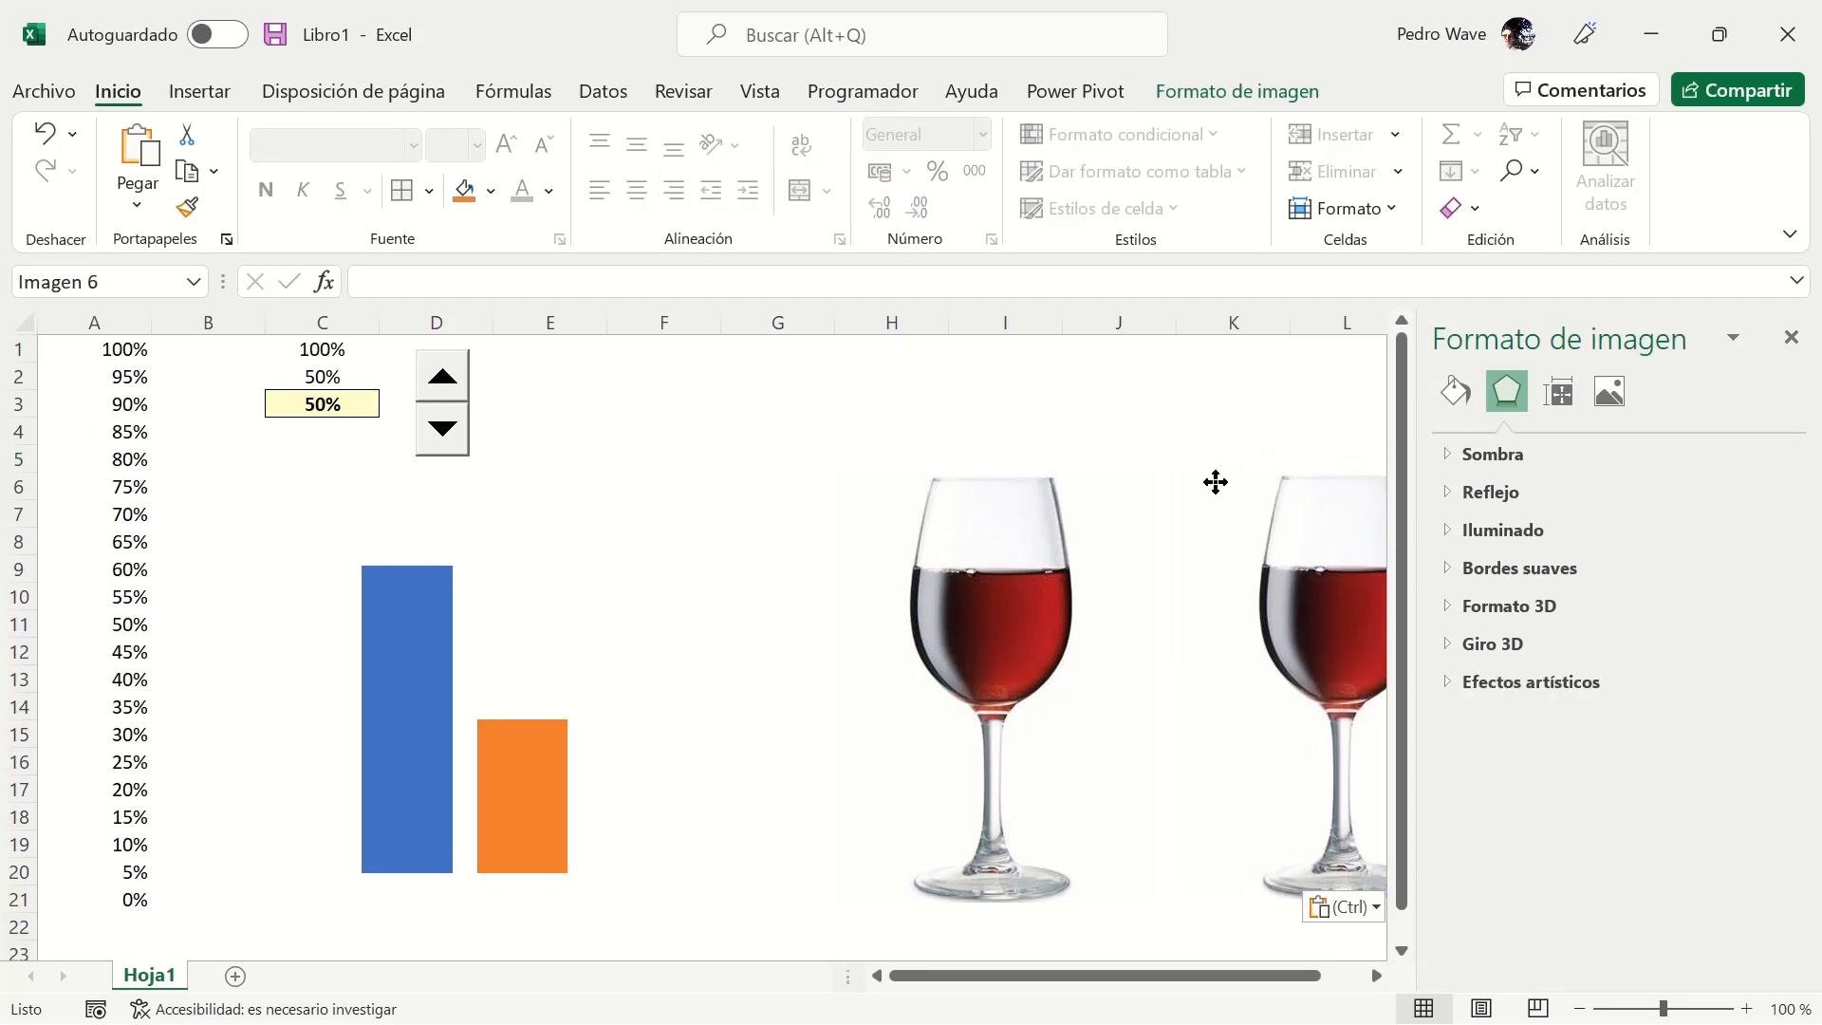
{"action": "left_click", "coordinate": [1791, 338]}
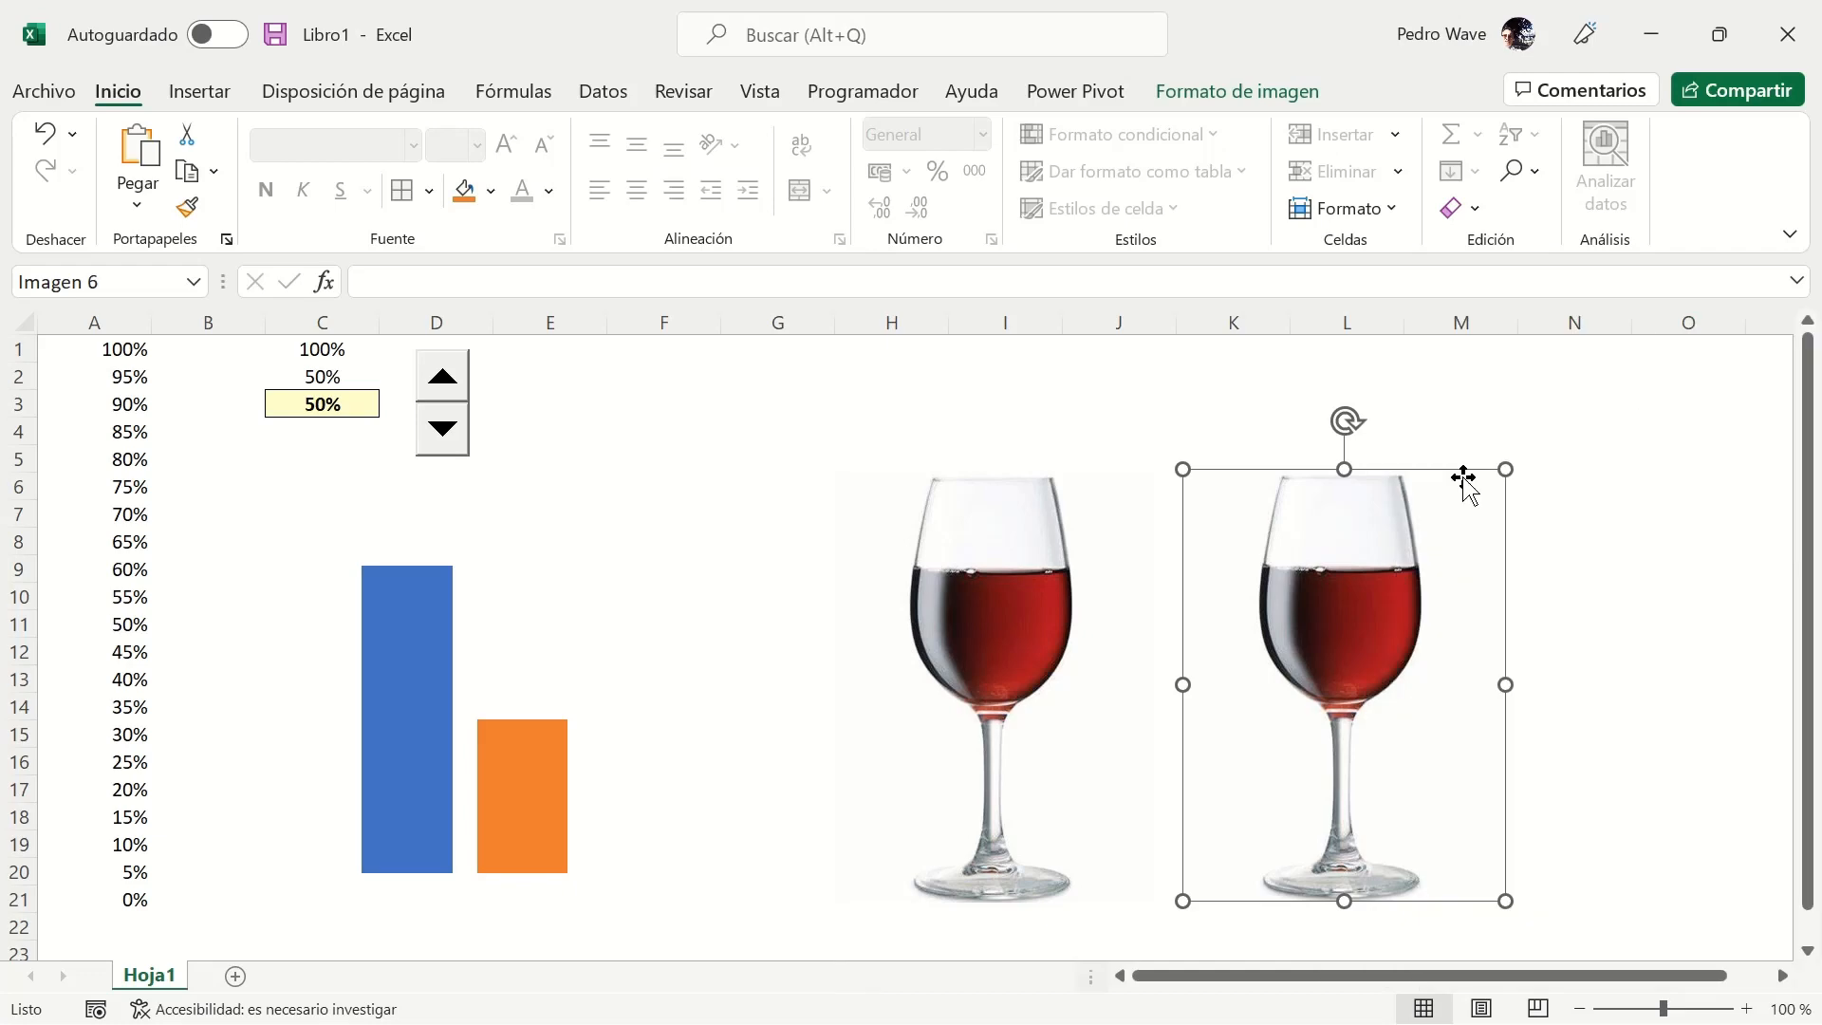
Recolour the second wine glass picture with the light grey variation.
{"action": "left_click", "coordinate": [1239, 92]}
{"action": "left_click", "coordinate": [303, 136]}
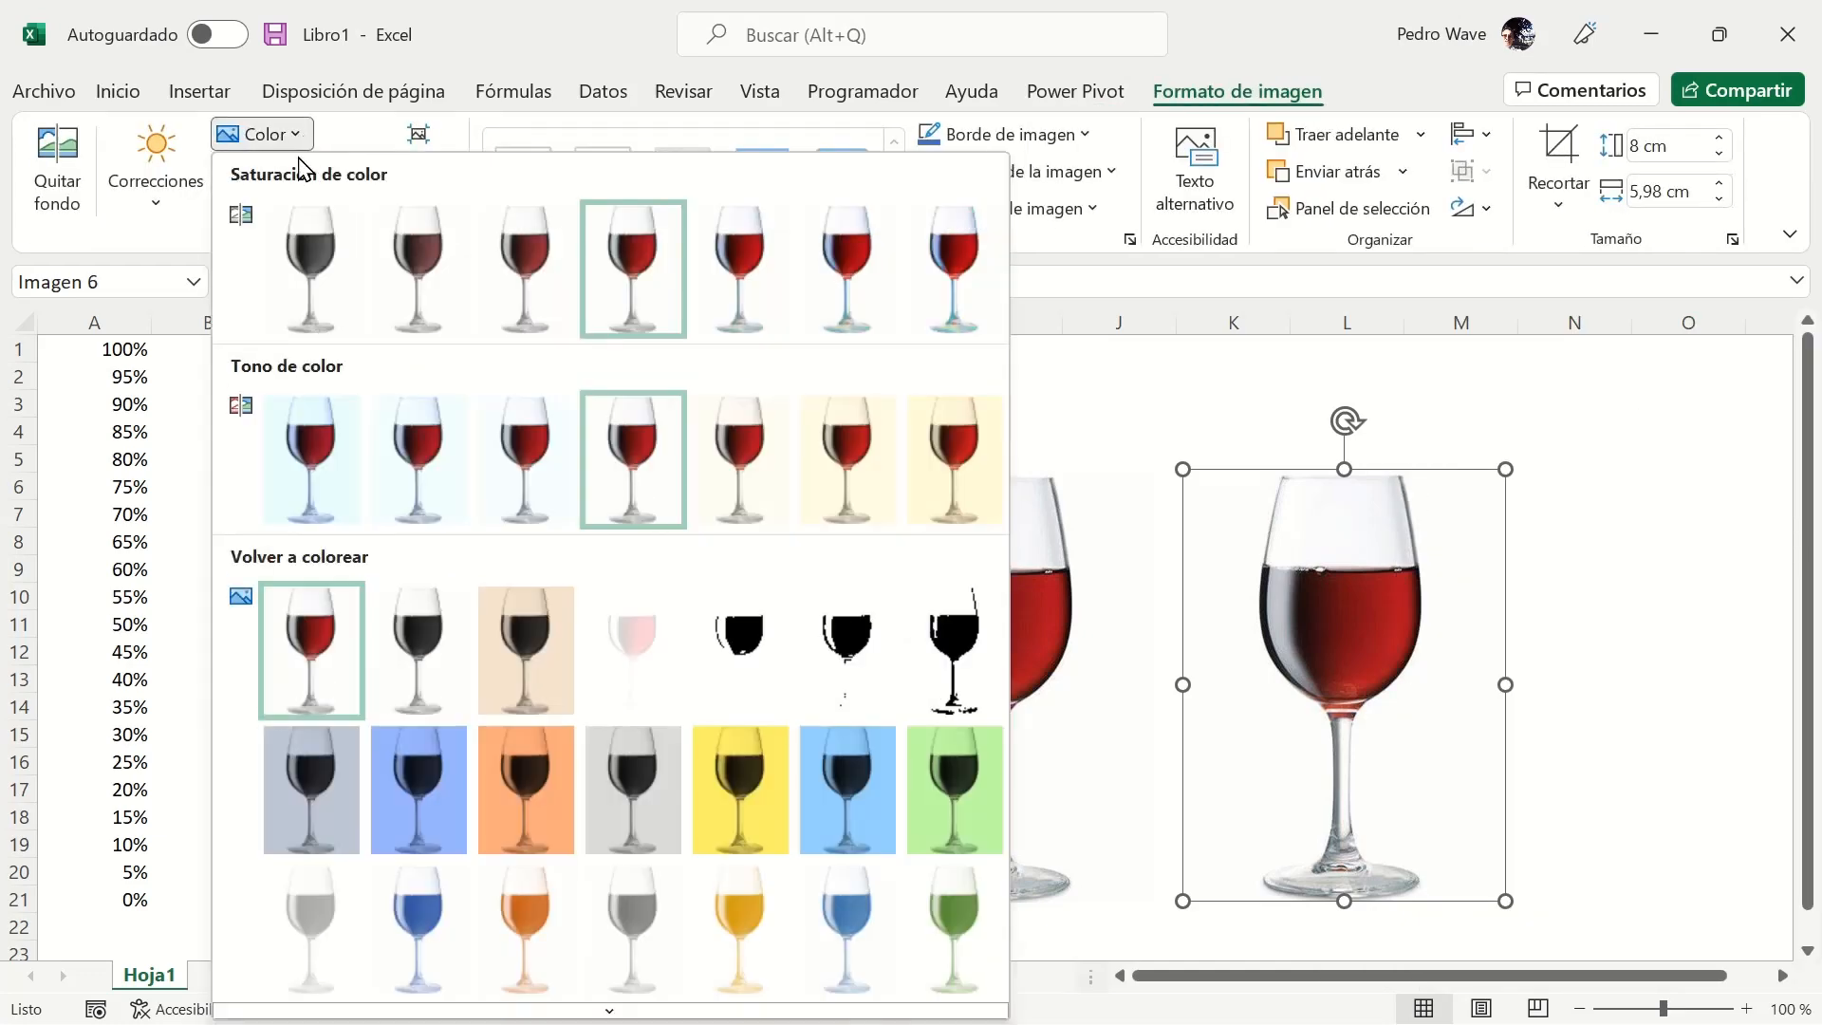
{"action": "left_click", "coordinate": [299, 945]}
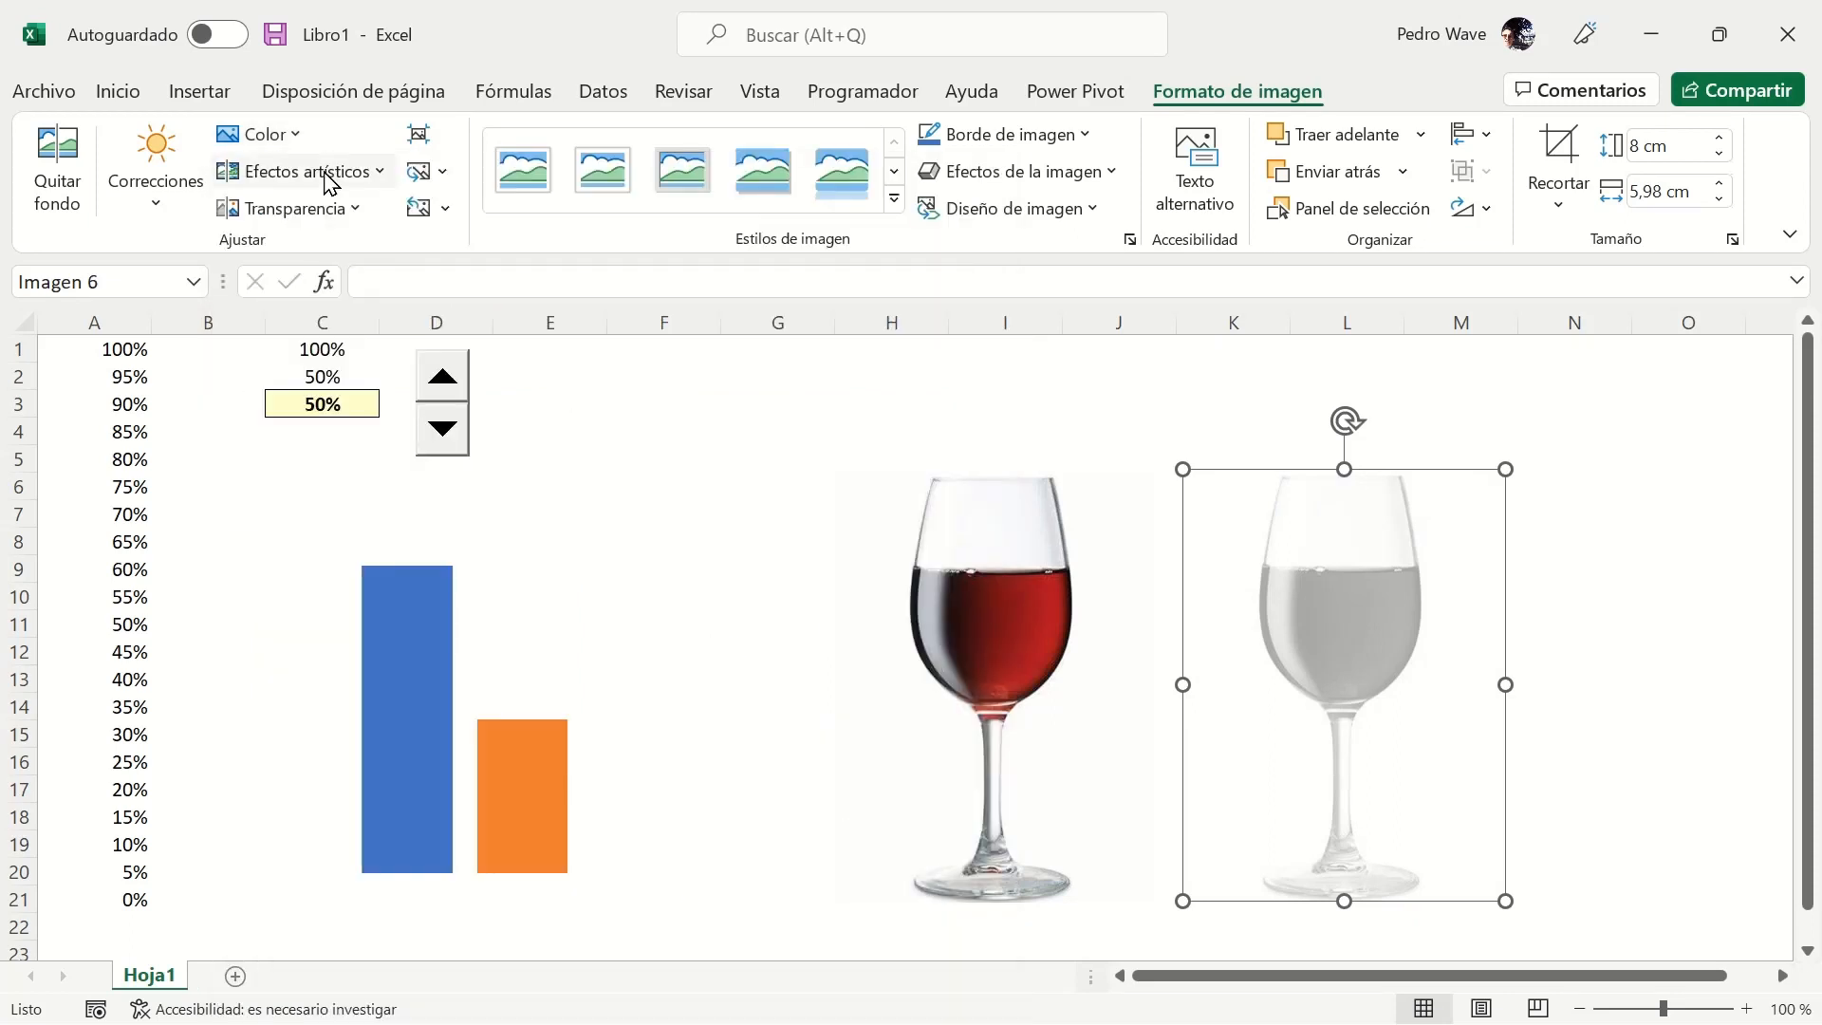
Reduce the contrast of the grey wine glass picture with a correction preset at 0% (normal) brightness.
{"action": "left_click", "coordinate": [152, 177]}
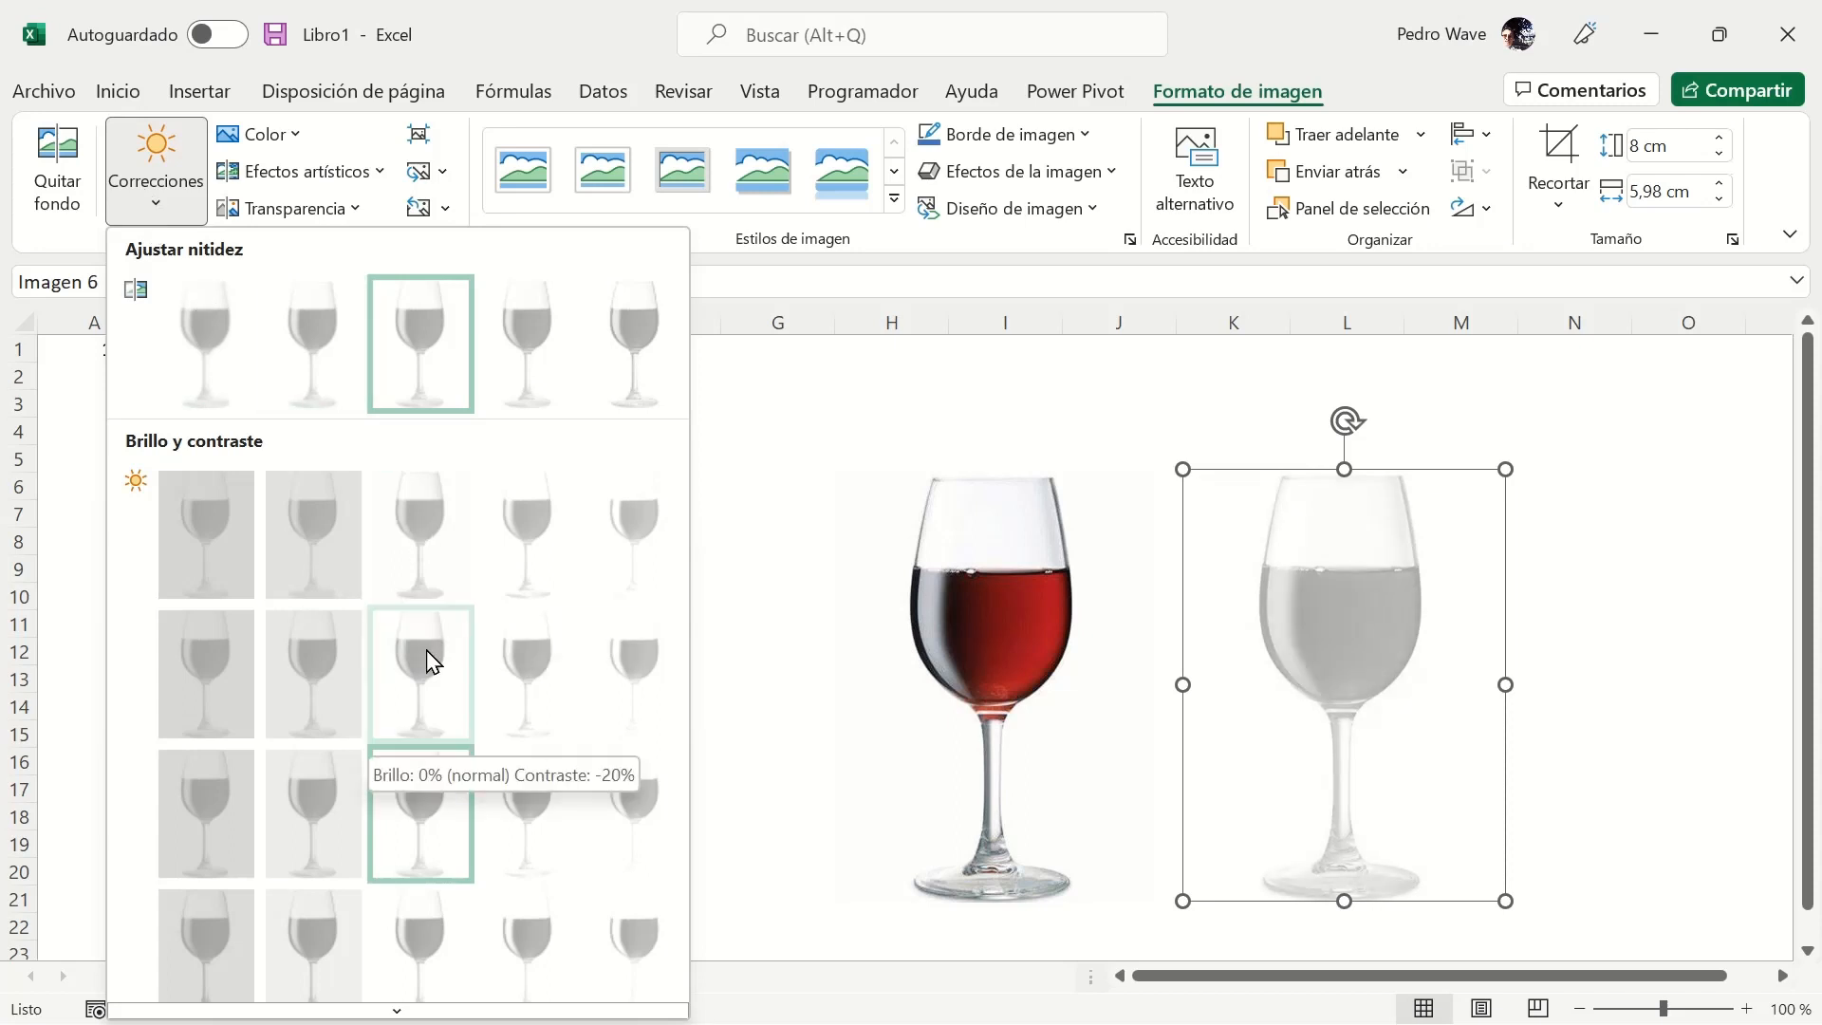
{"action": "left_click", "coordinate": [439, 558]}
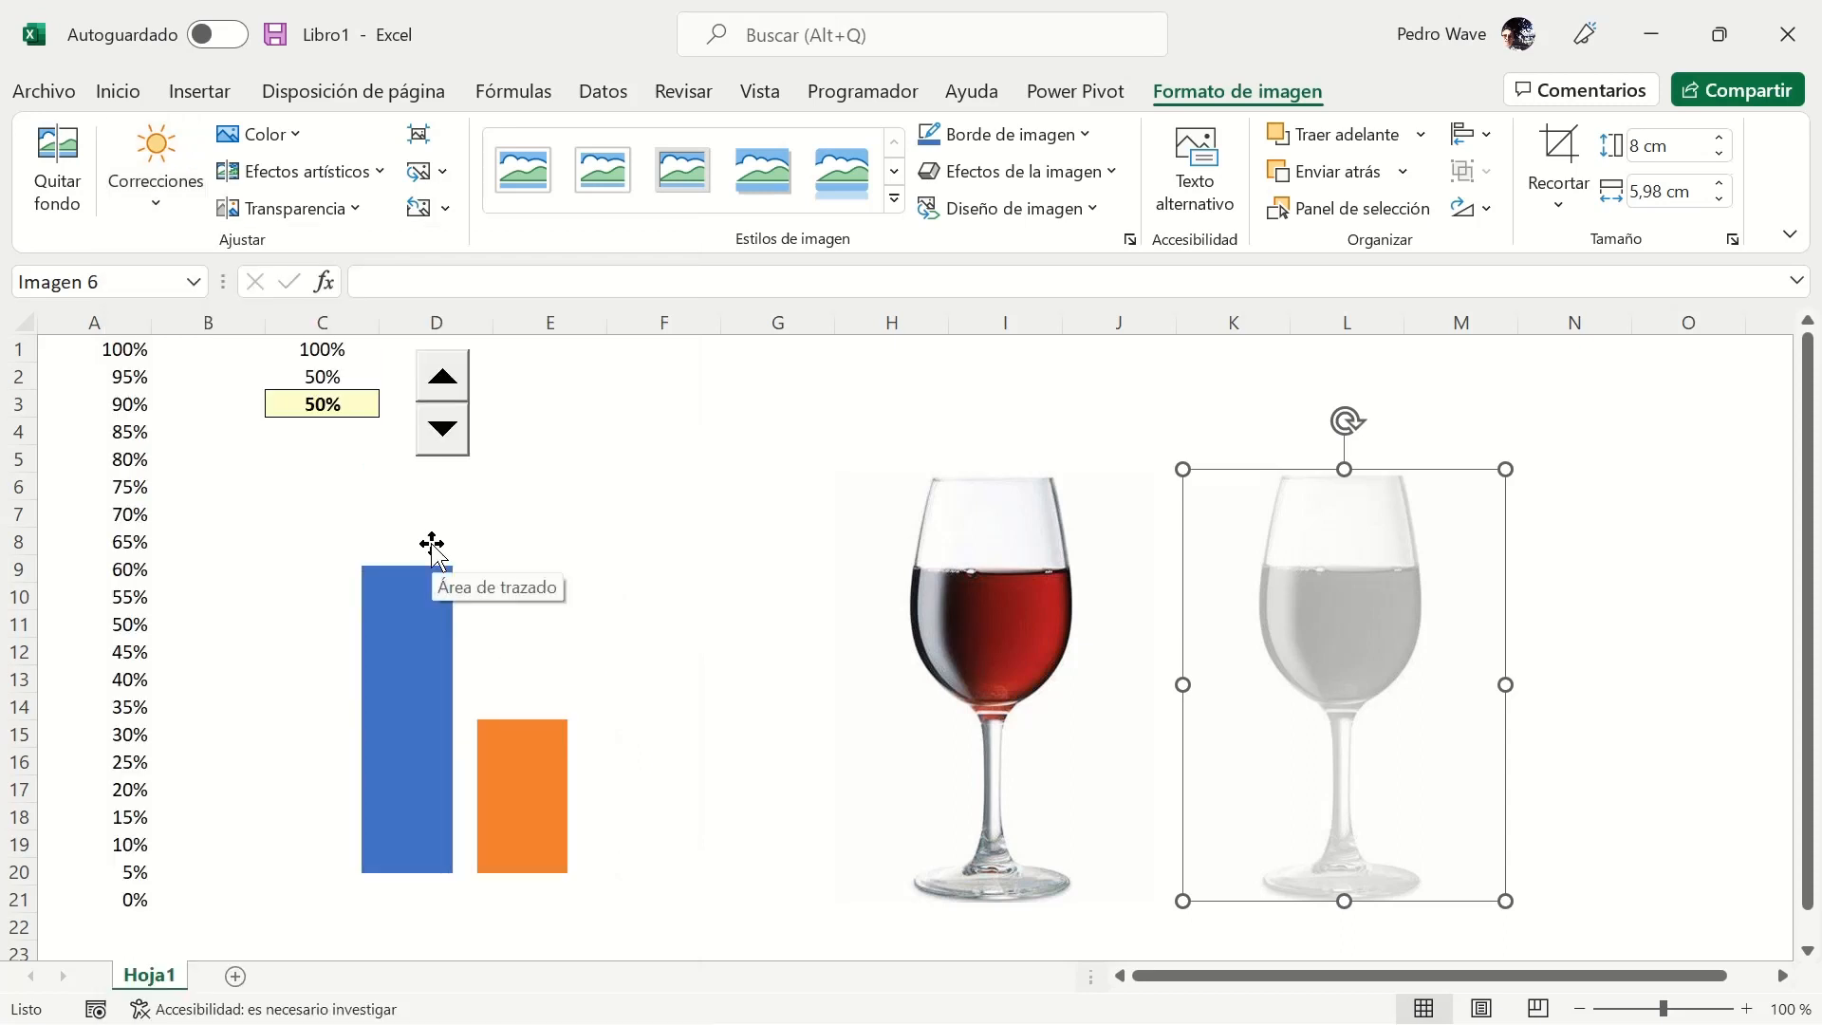
Copy the red wine glass picture and paste it as the fill of the orange column.
{"action": "left_click", "coordinate": [988, 607]}
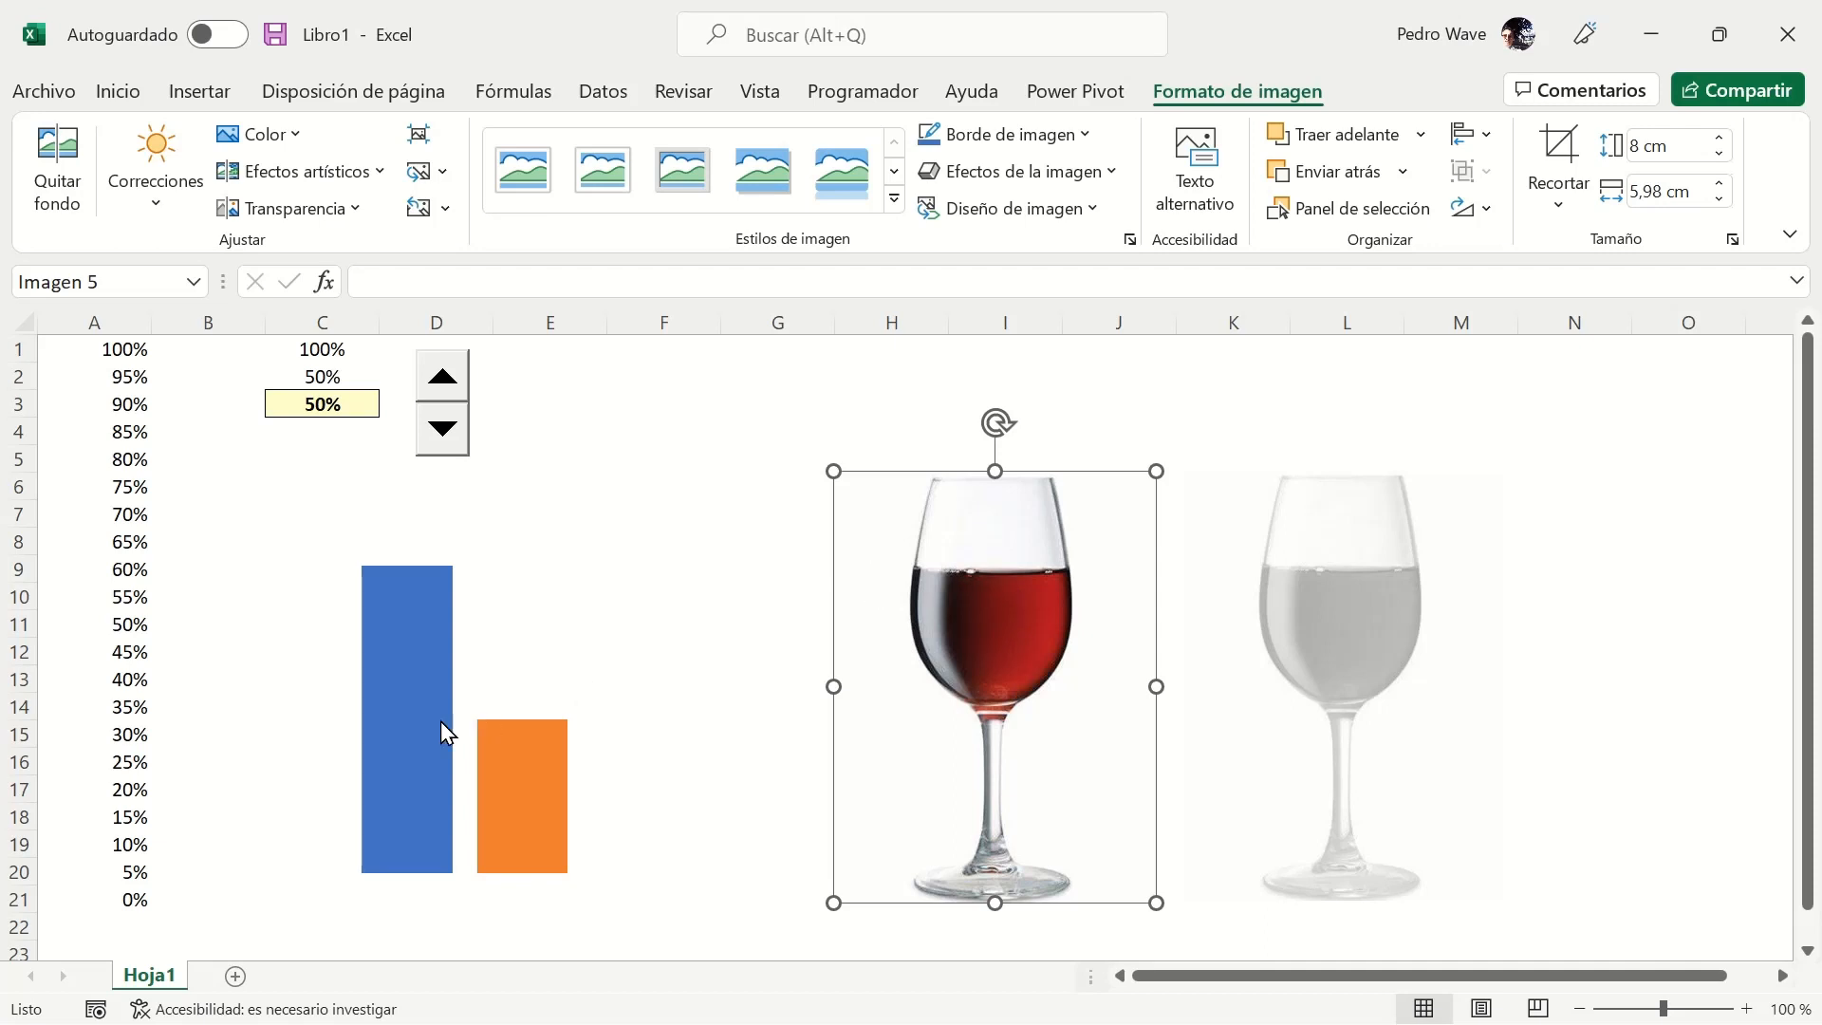
{"action": "left_click", "coordinate": [514, 763]}
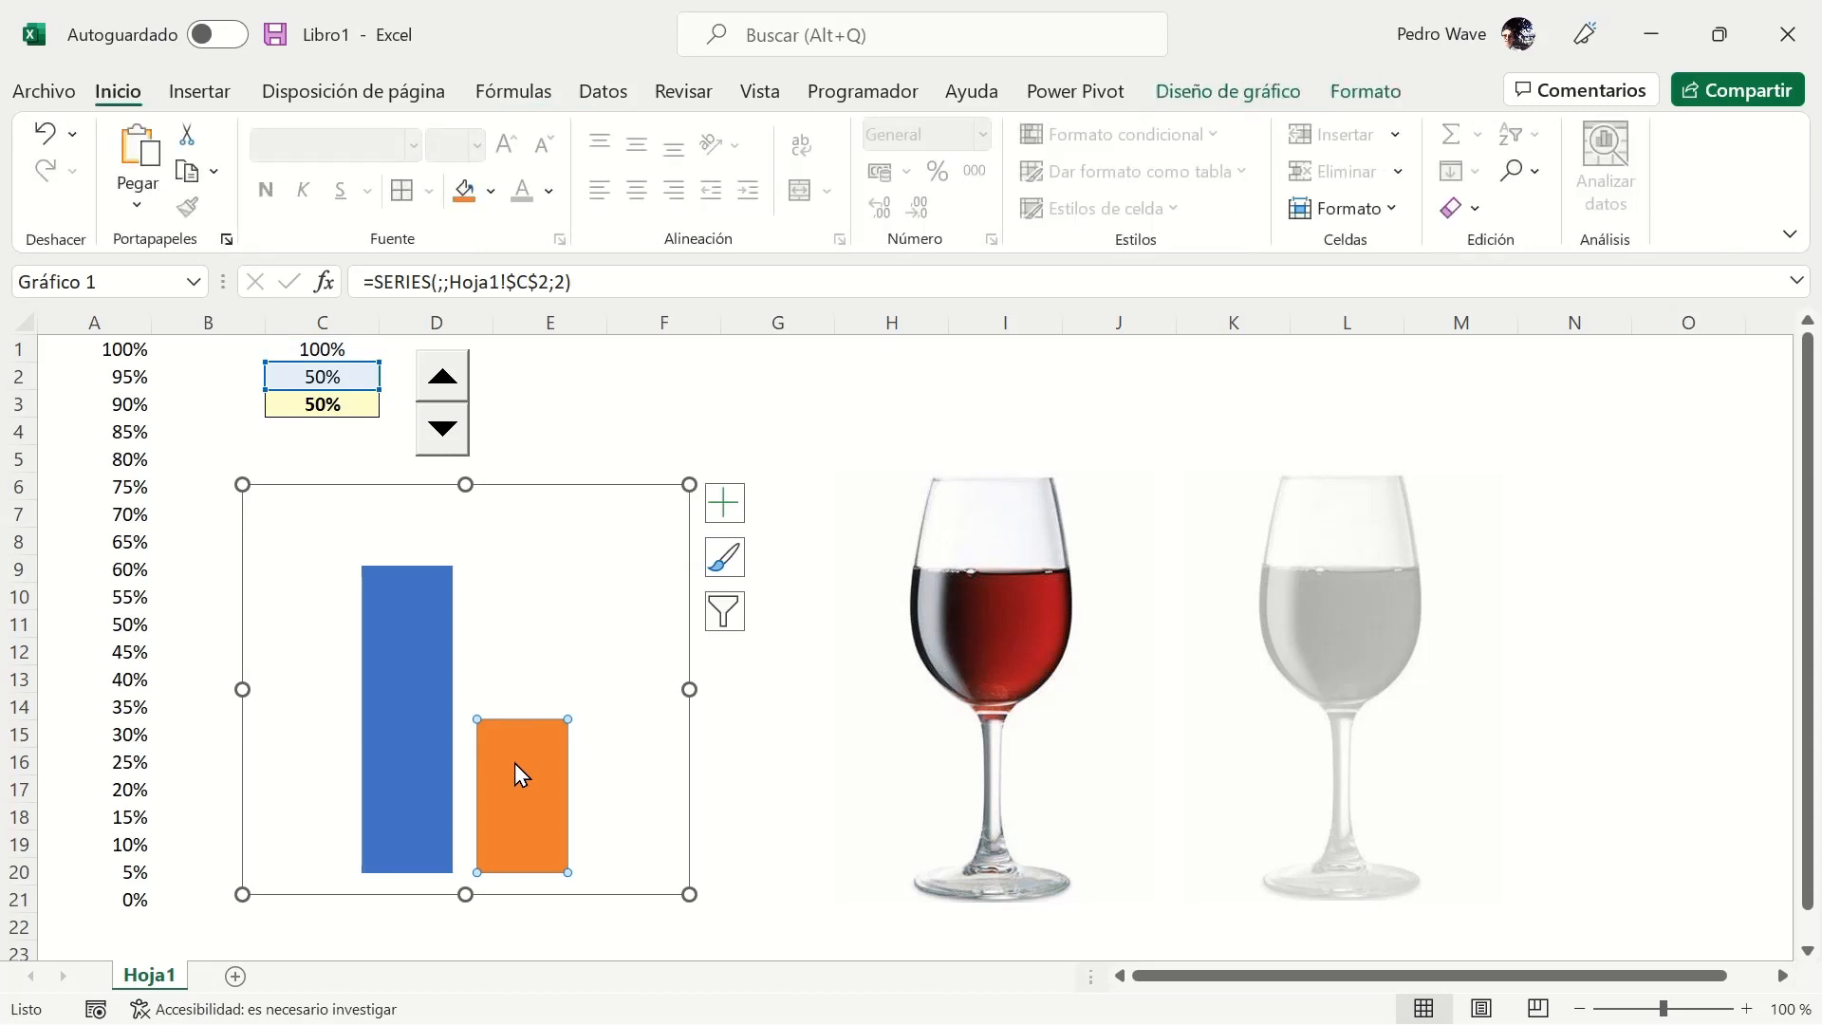
{"action": "key", "text": "ctrl+v"}
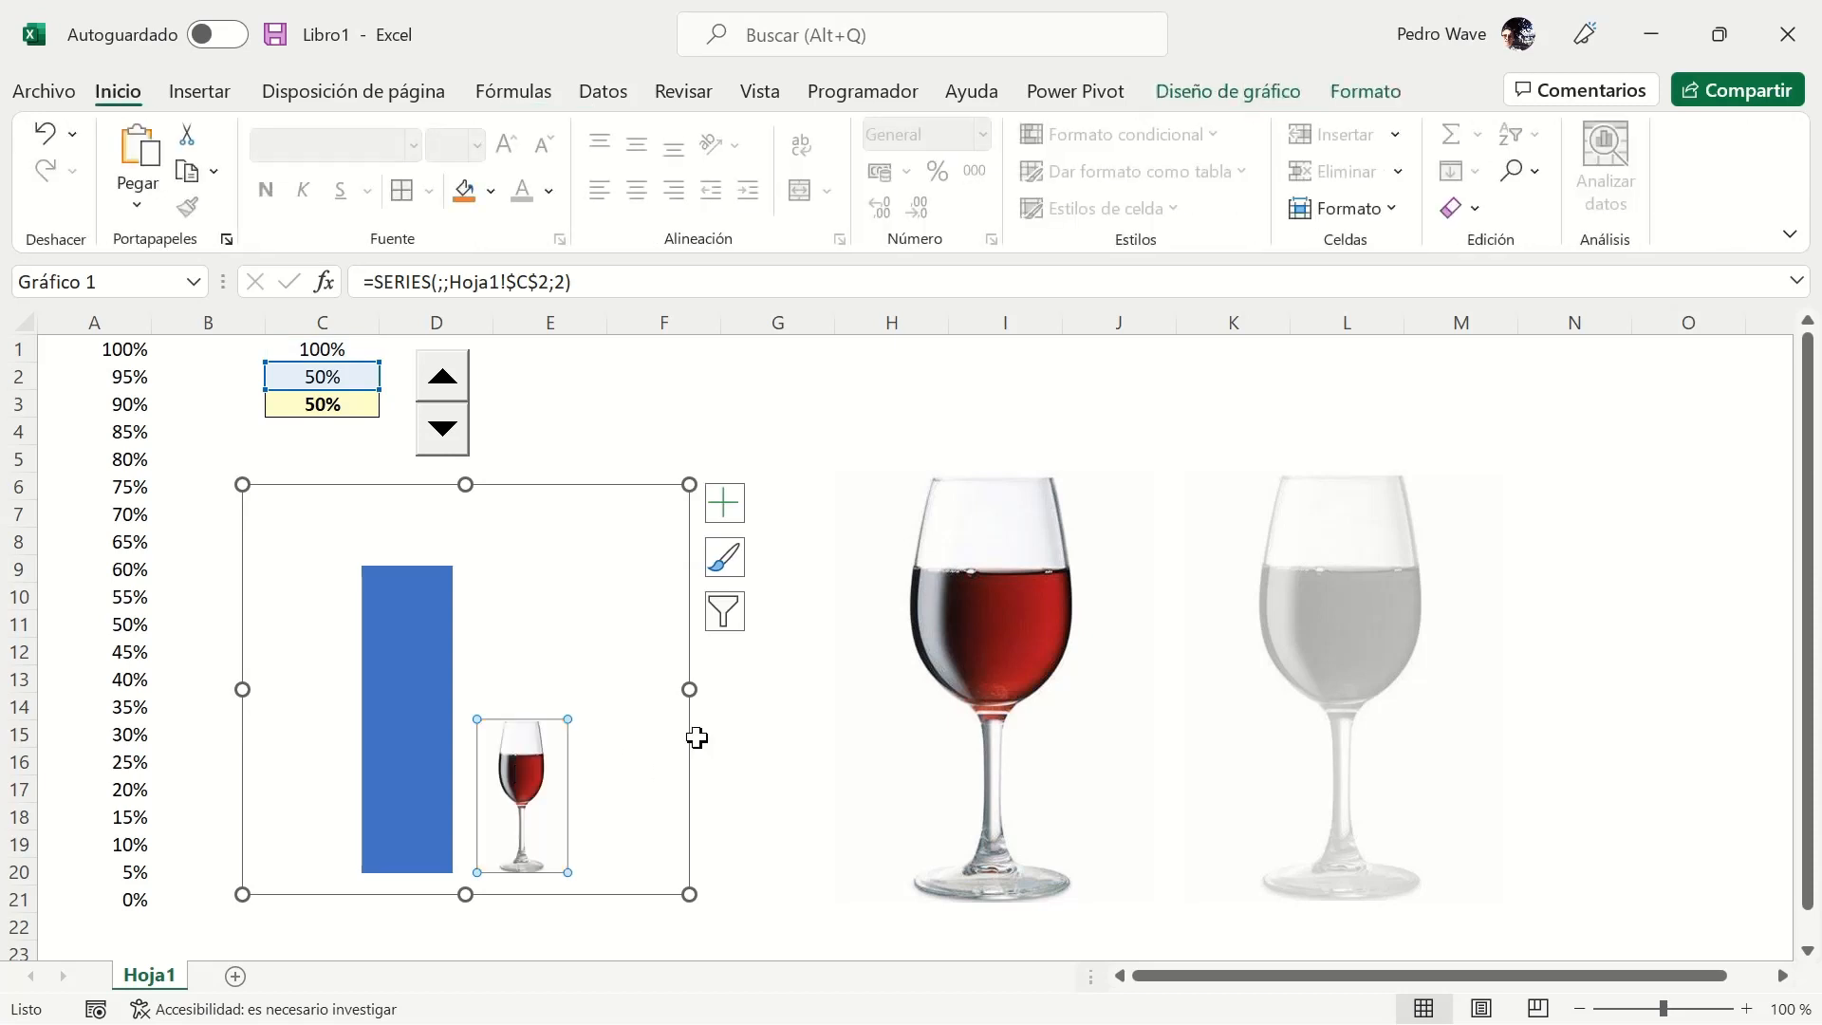
Copy the grey wine glass picture and paste it as the fill of the blue column.
{"action": "left_click", "coordinate": [1298, 687]}
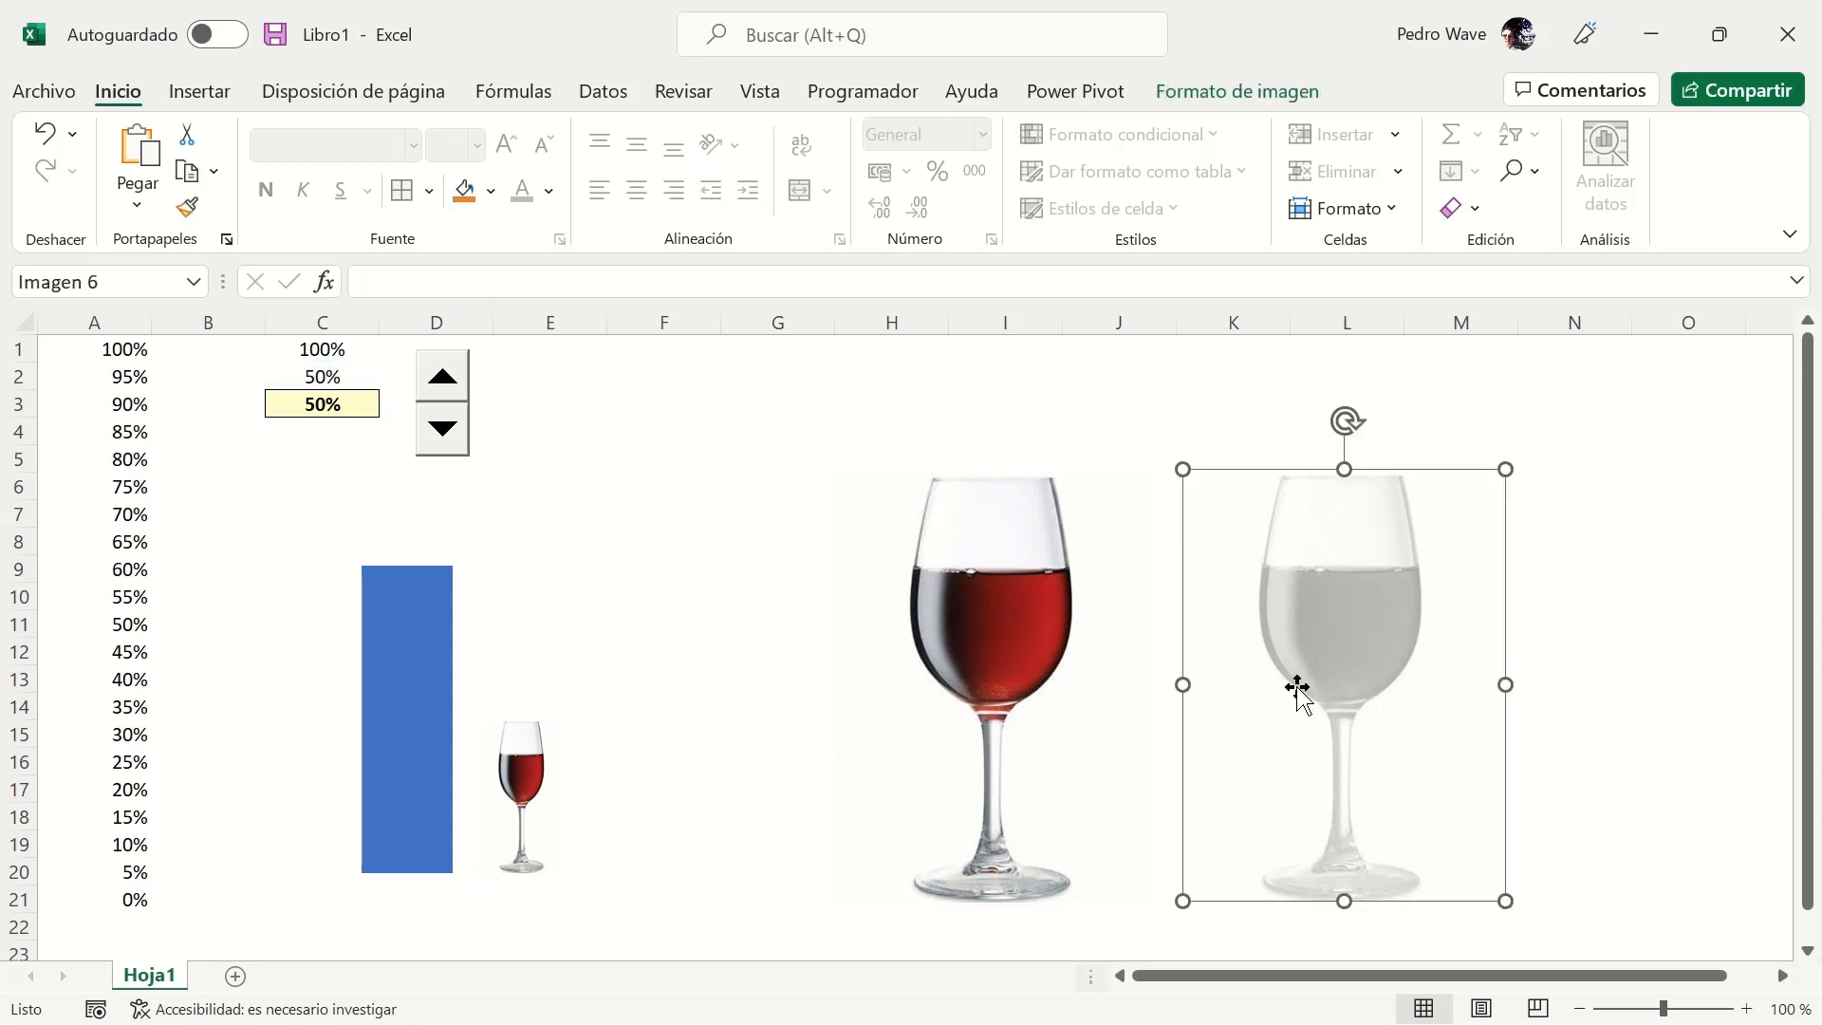
{"action": "left_click", "coordinate": [433, 715]}
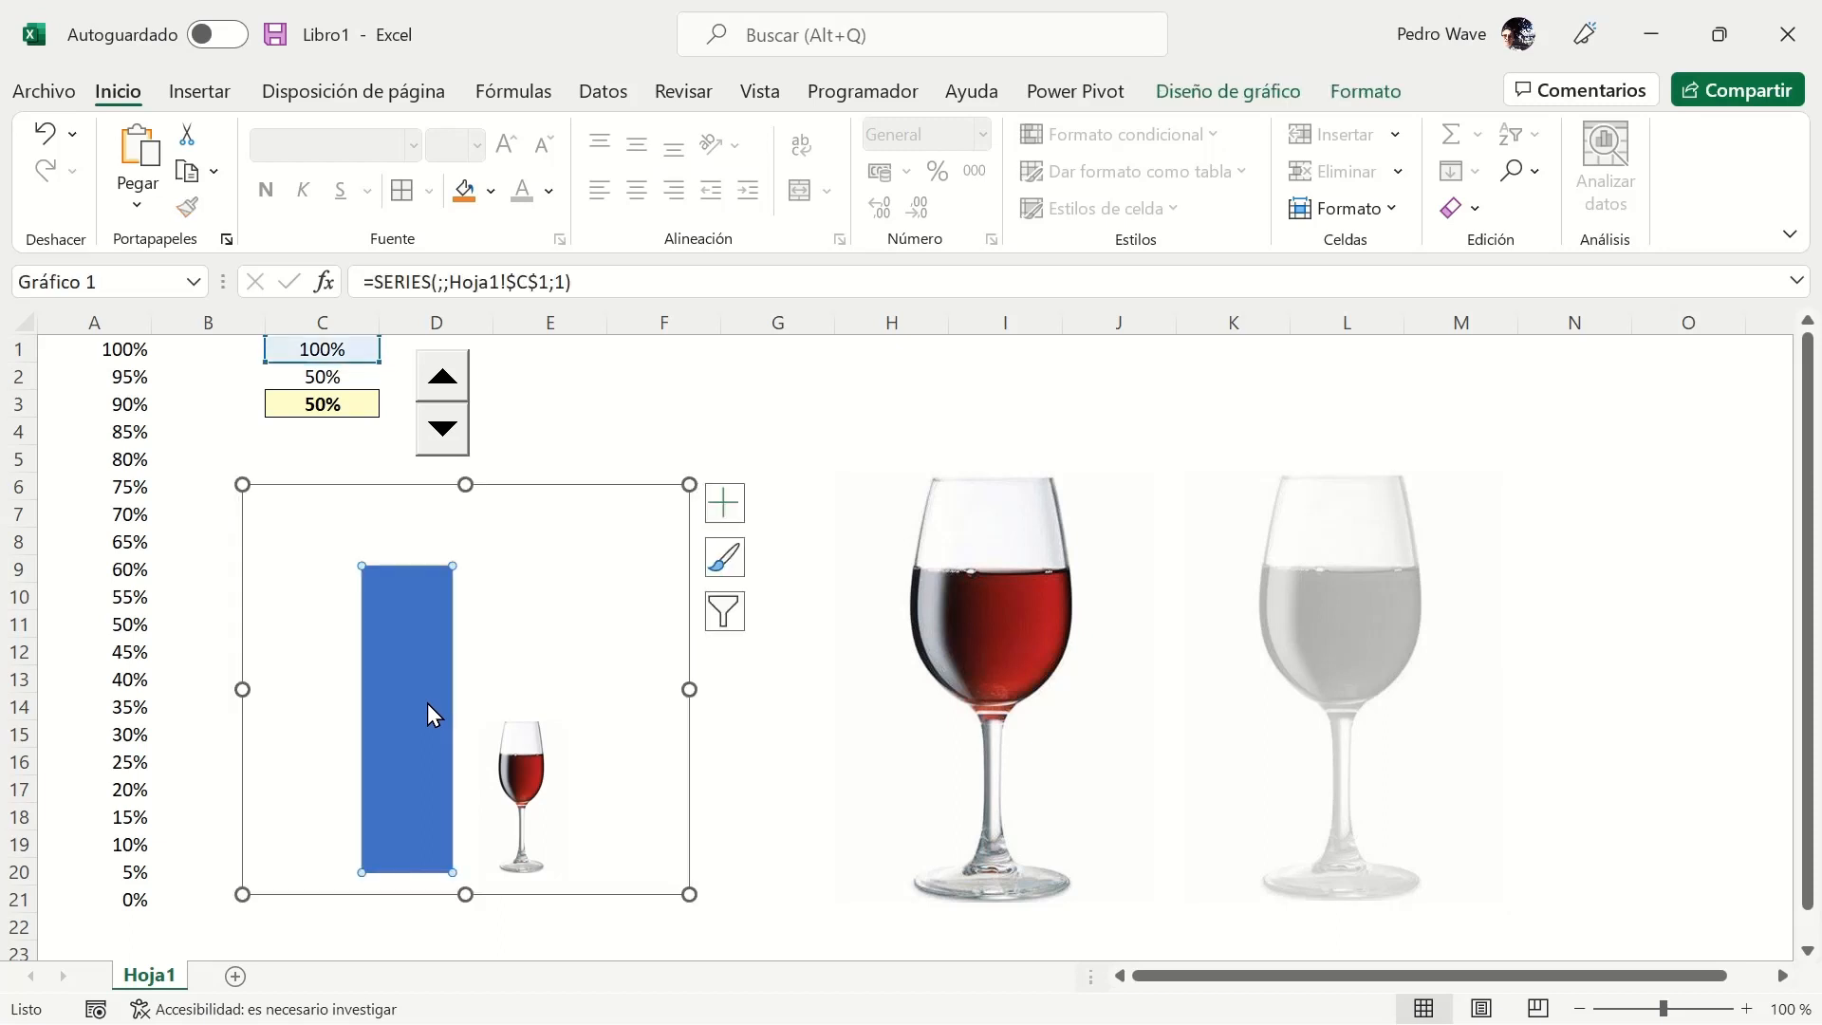
{"action": "right_click", "coordinate": [434, 715]}
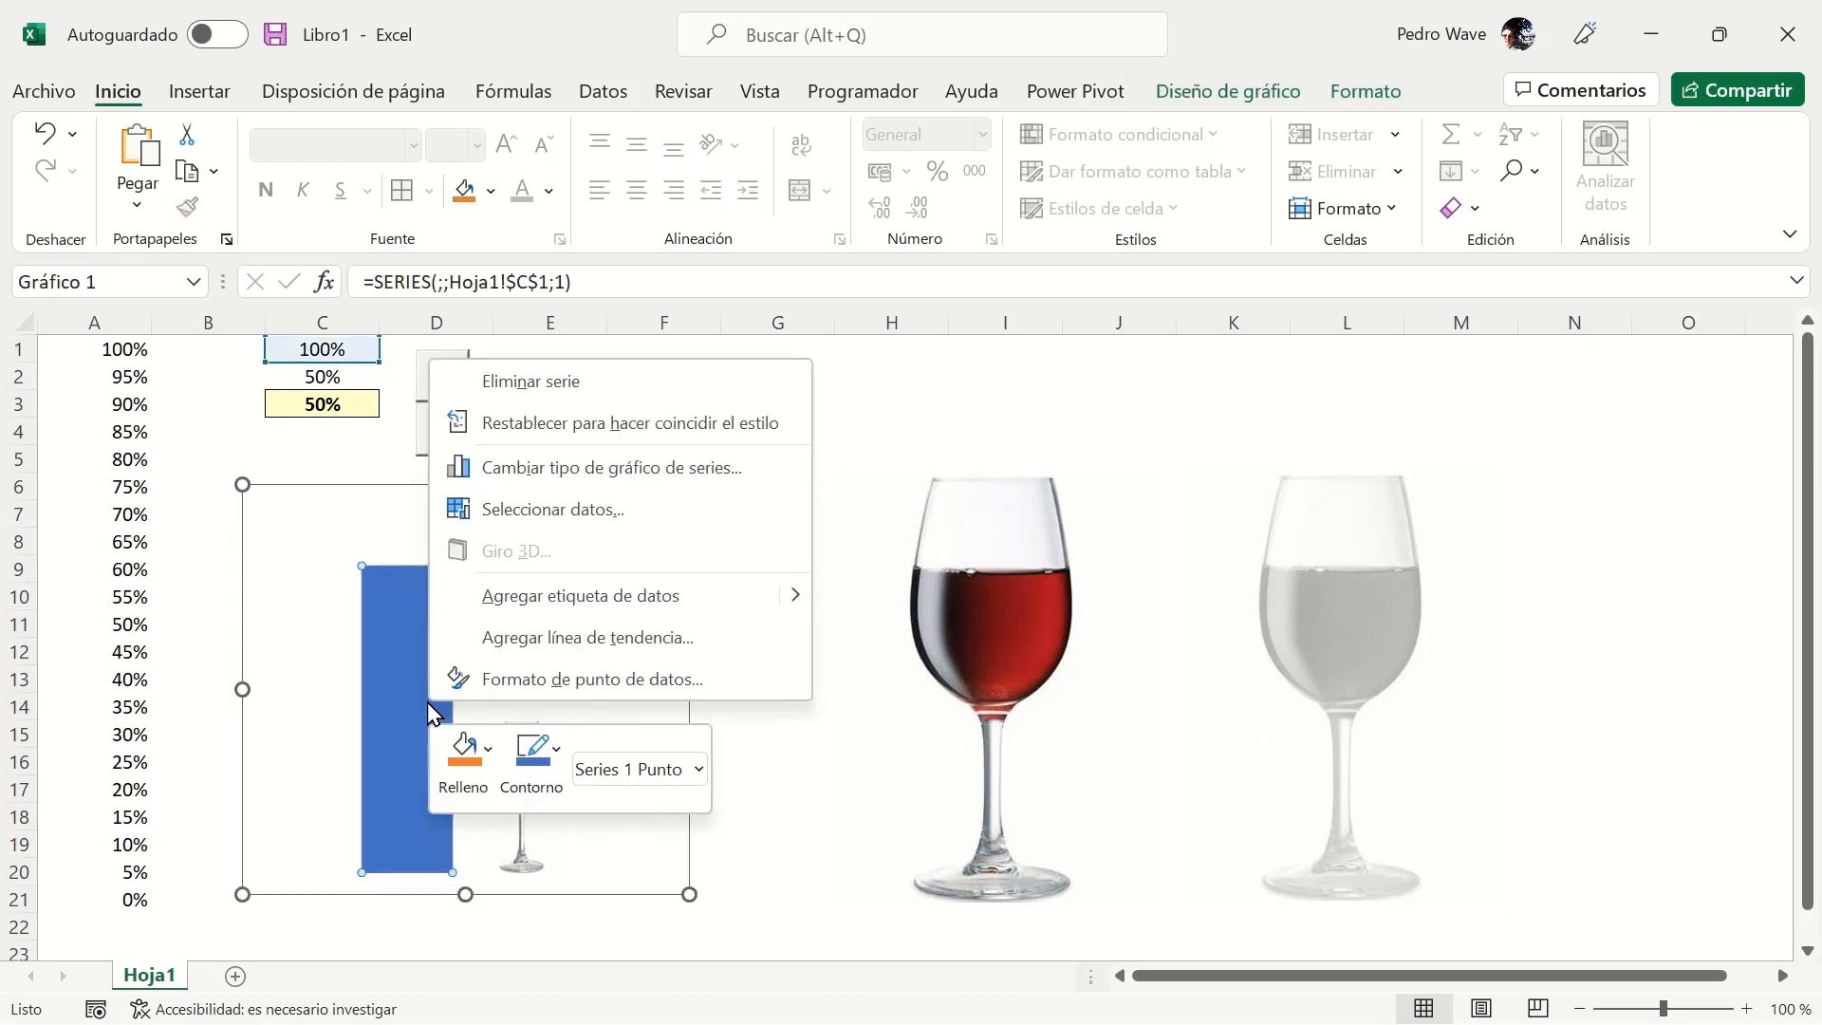
{"action": "left_click", "coordinate": [419, 709]}
{"action": "key", "text": "ctrl+v"}
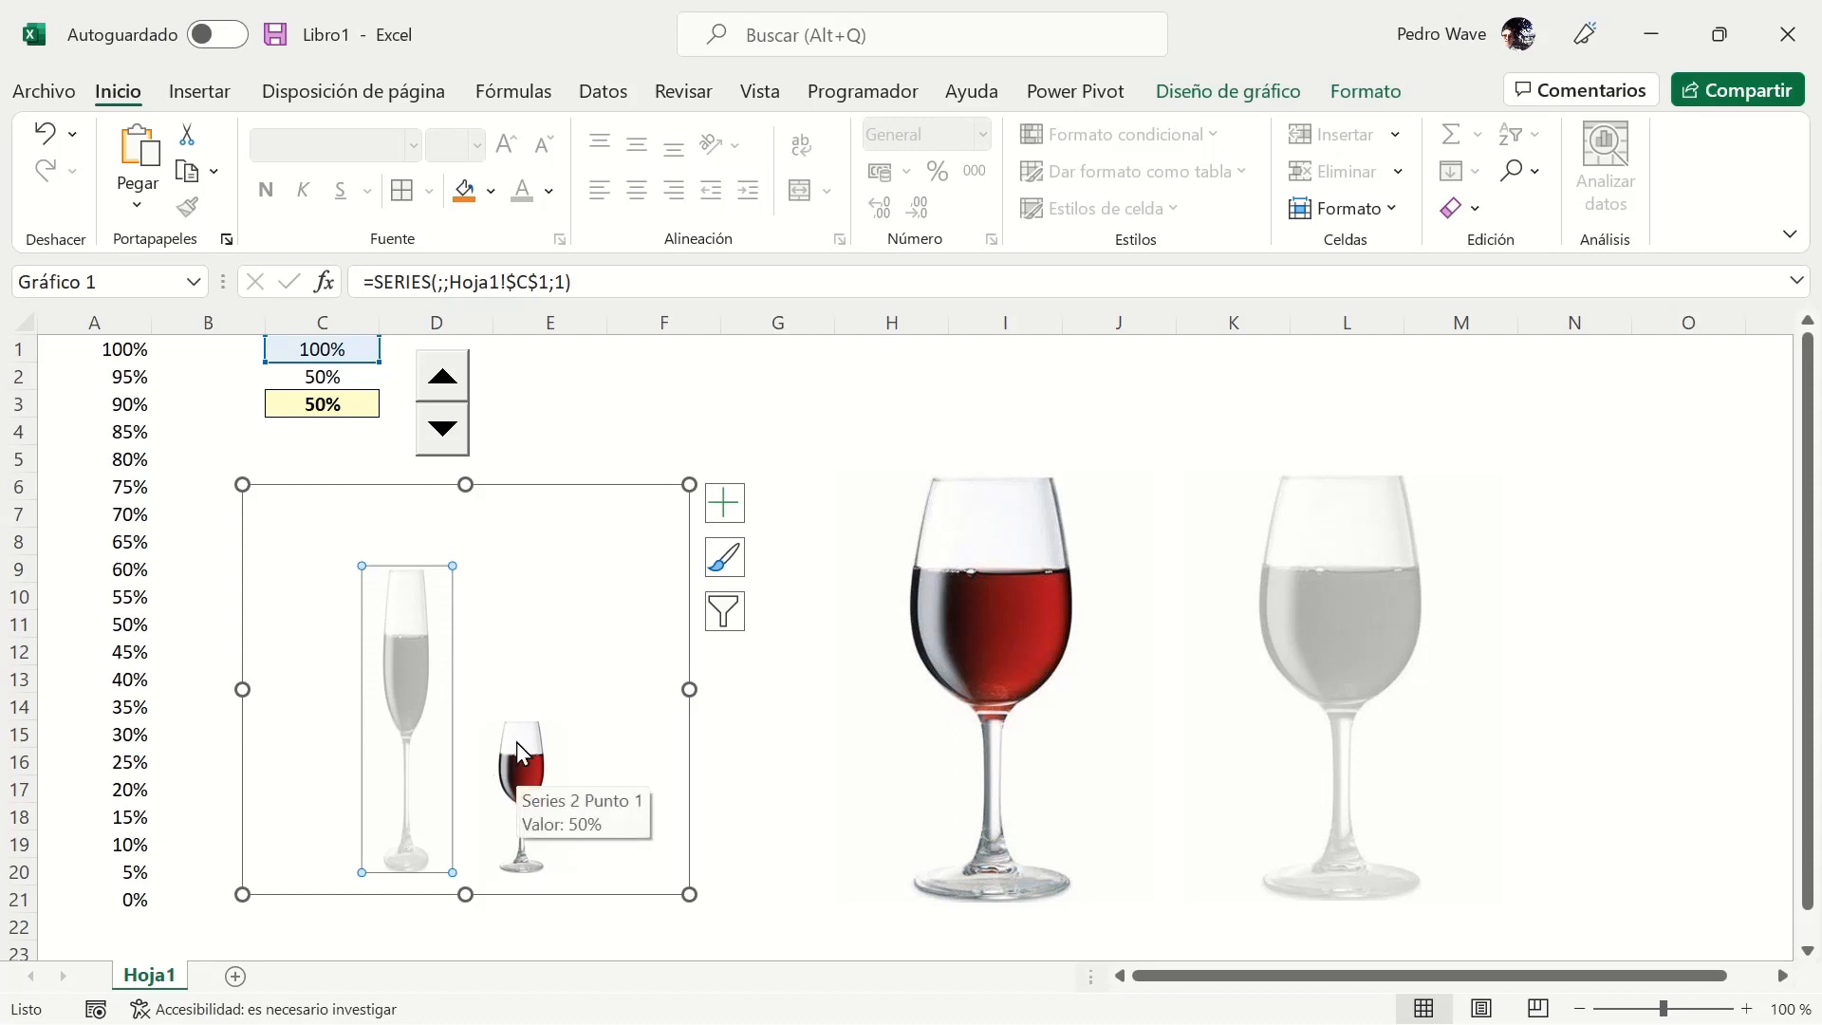
Open the format options of the red wine glass series and set the series overlap to 100 %.
{"action": "right_click", "coordinate": [390, 650]}
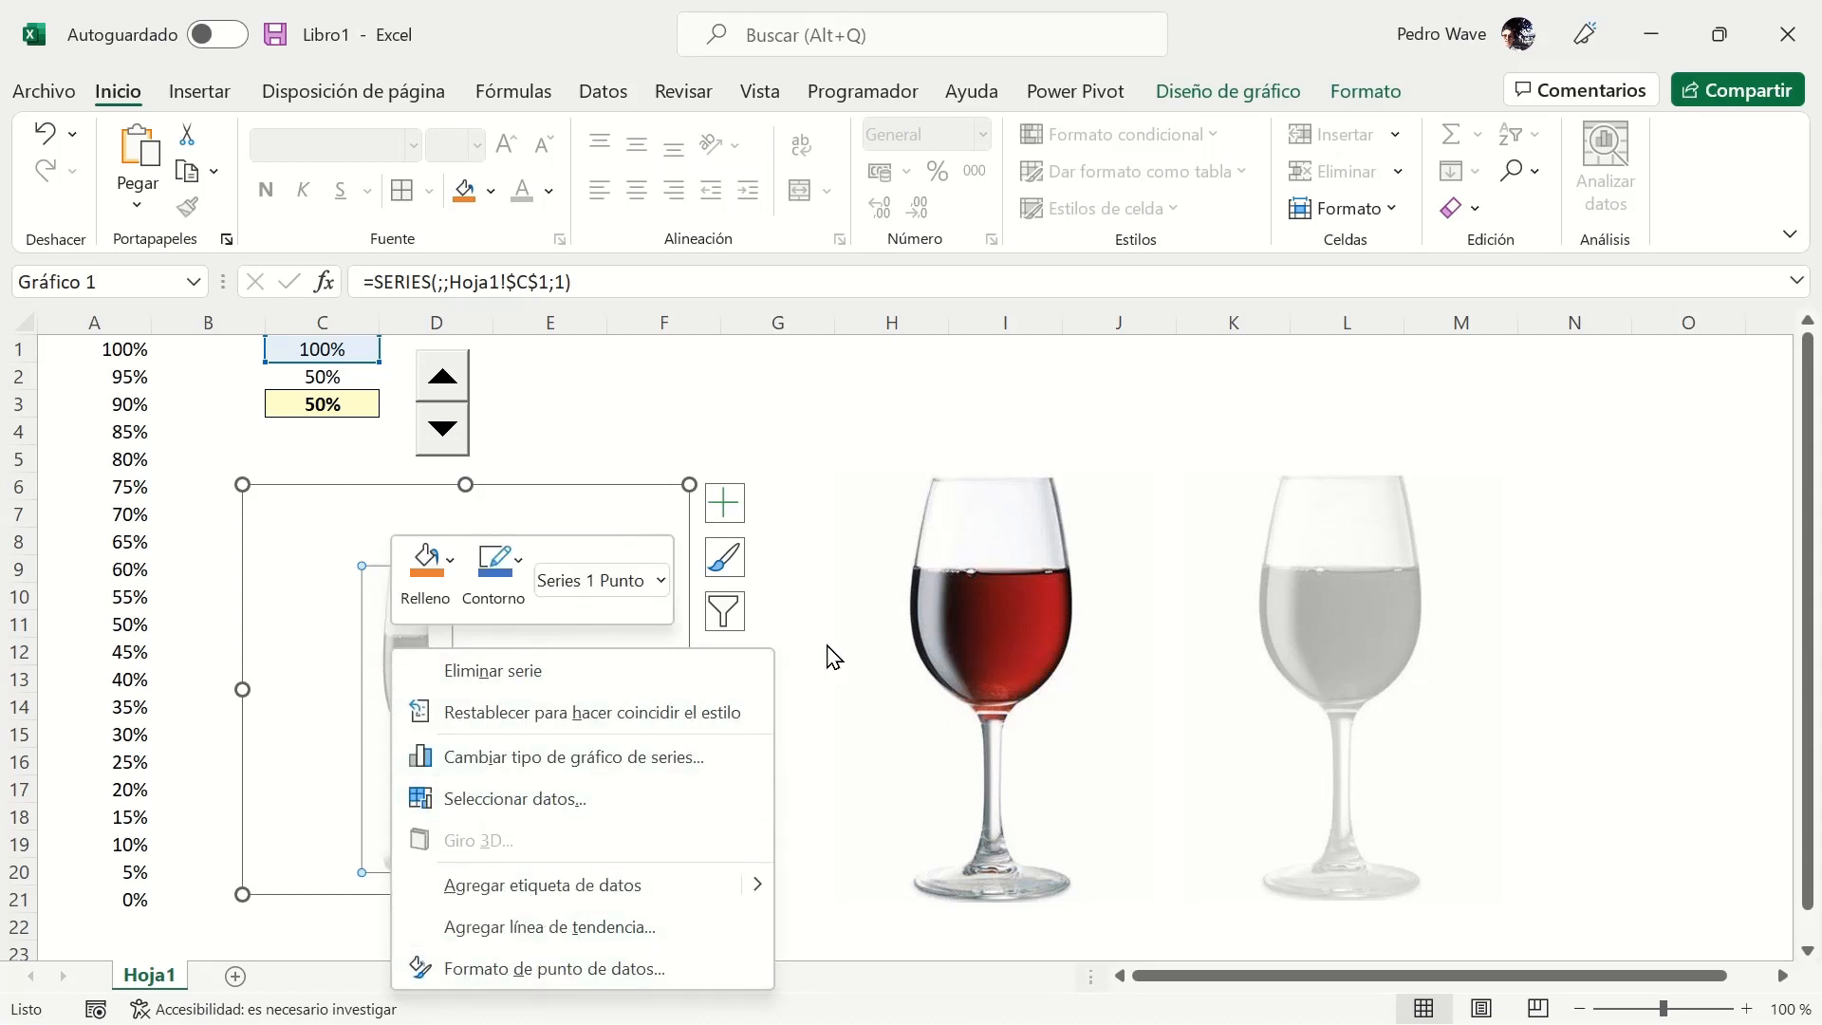
{"action": "key", "text": "Escape"}
{"action": "left_click", "coordinate": [484, 739]}
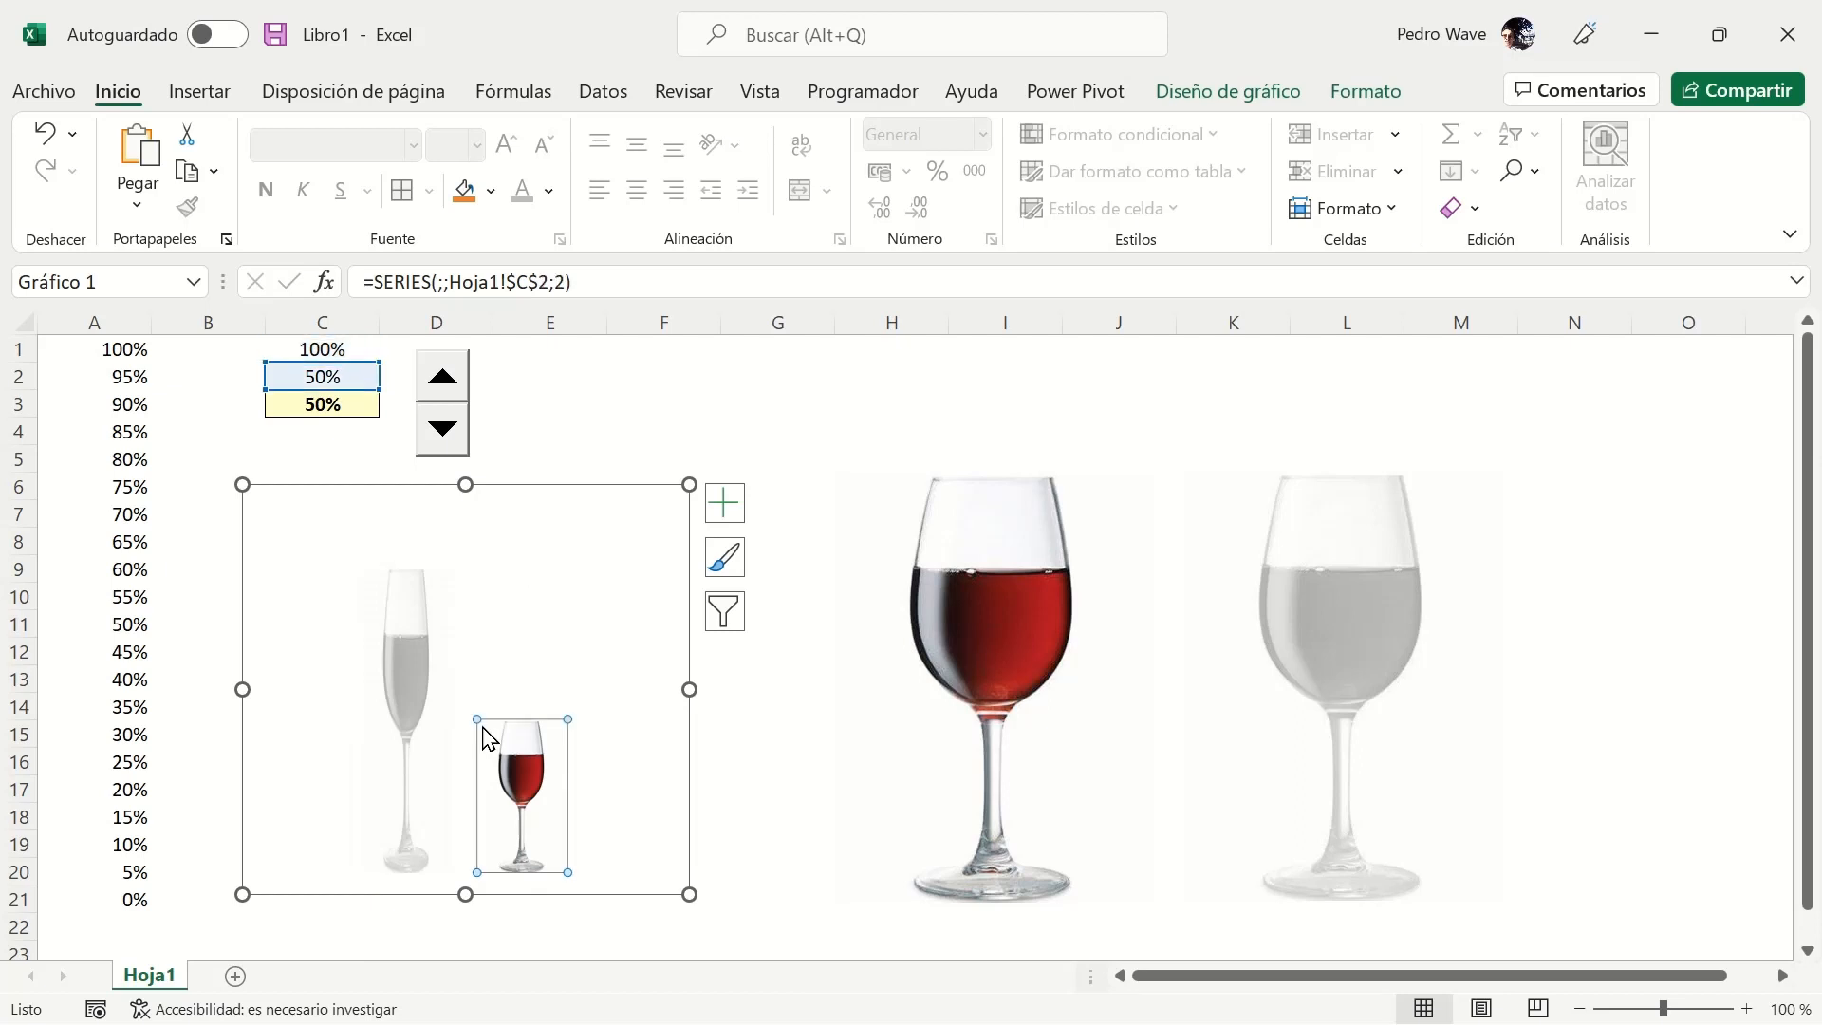
{"action": "right_click", "coordinate": [486, 738]}
{"action": "left_click", "coordinate": [569, 706]}
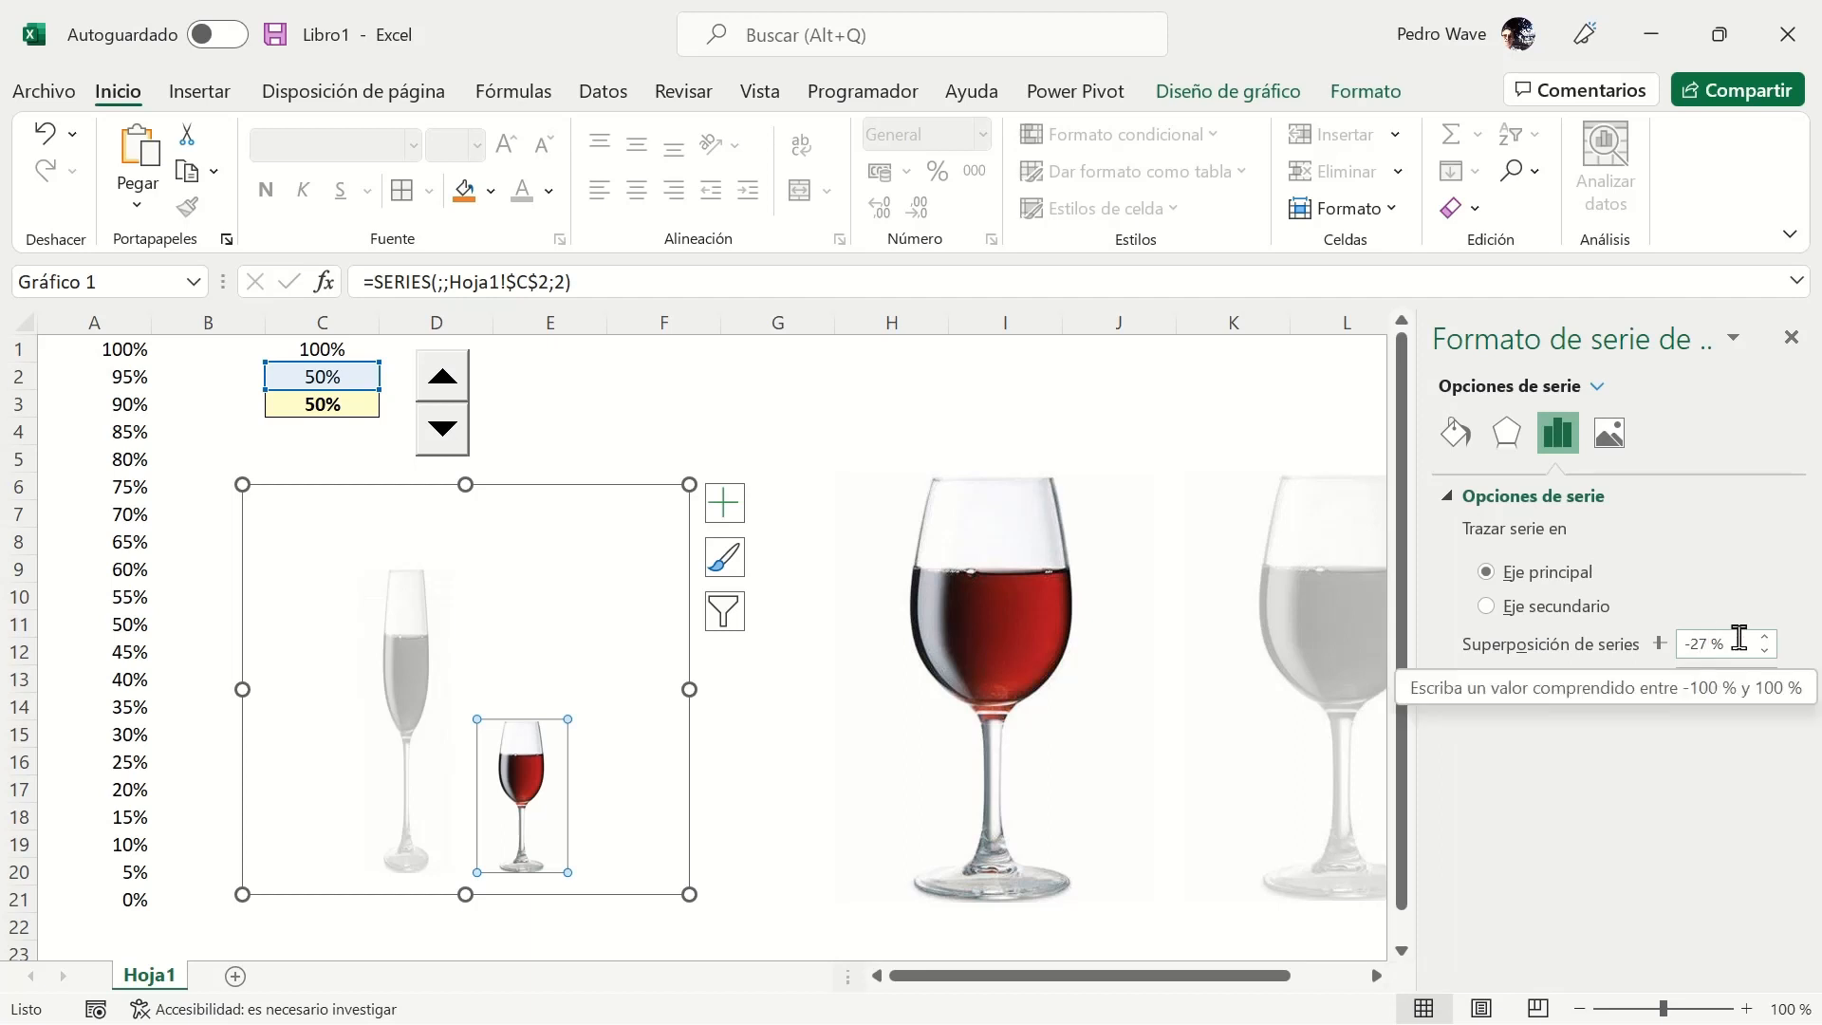
{"action": "left_click_drag", "start_coordinate": [1707, 643], "coordinate": [1649, 651]}
{"action": "type", "text": "100"}
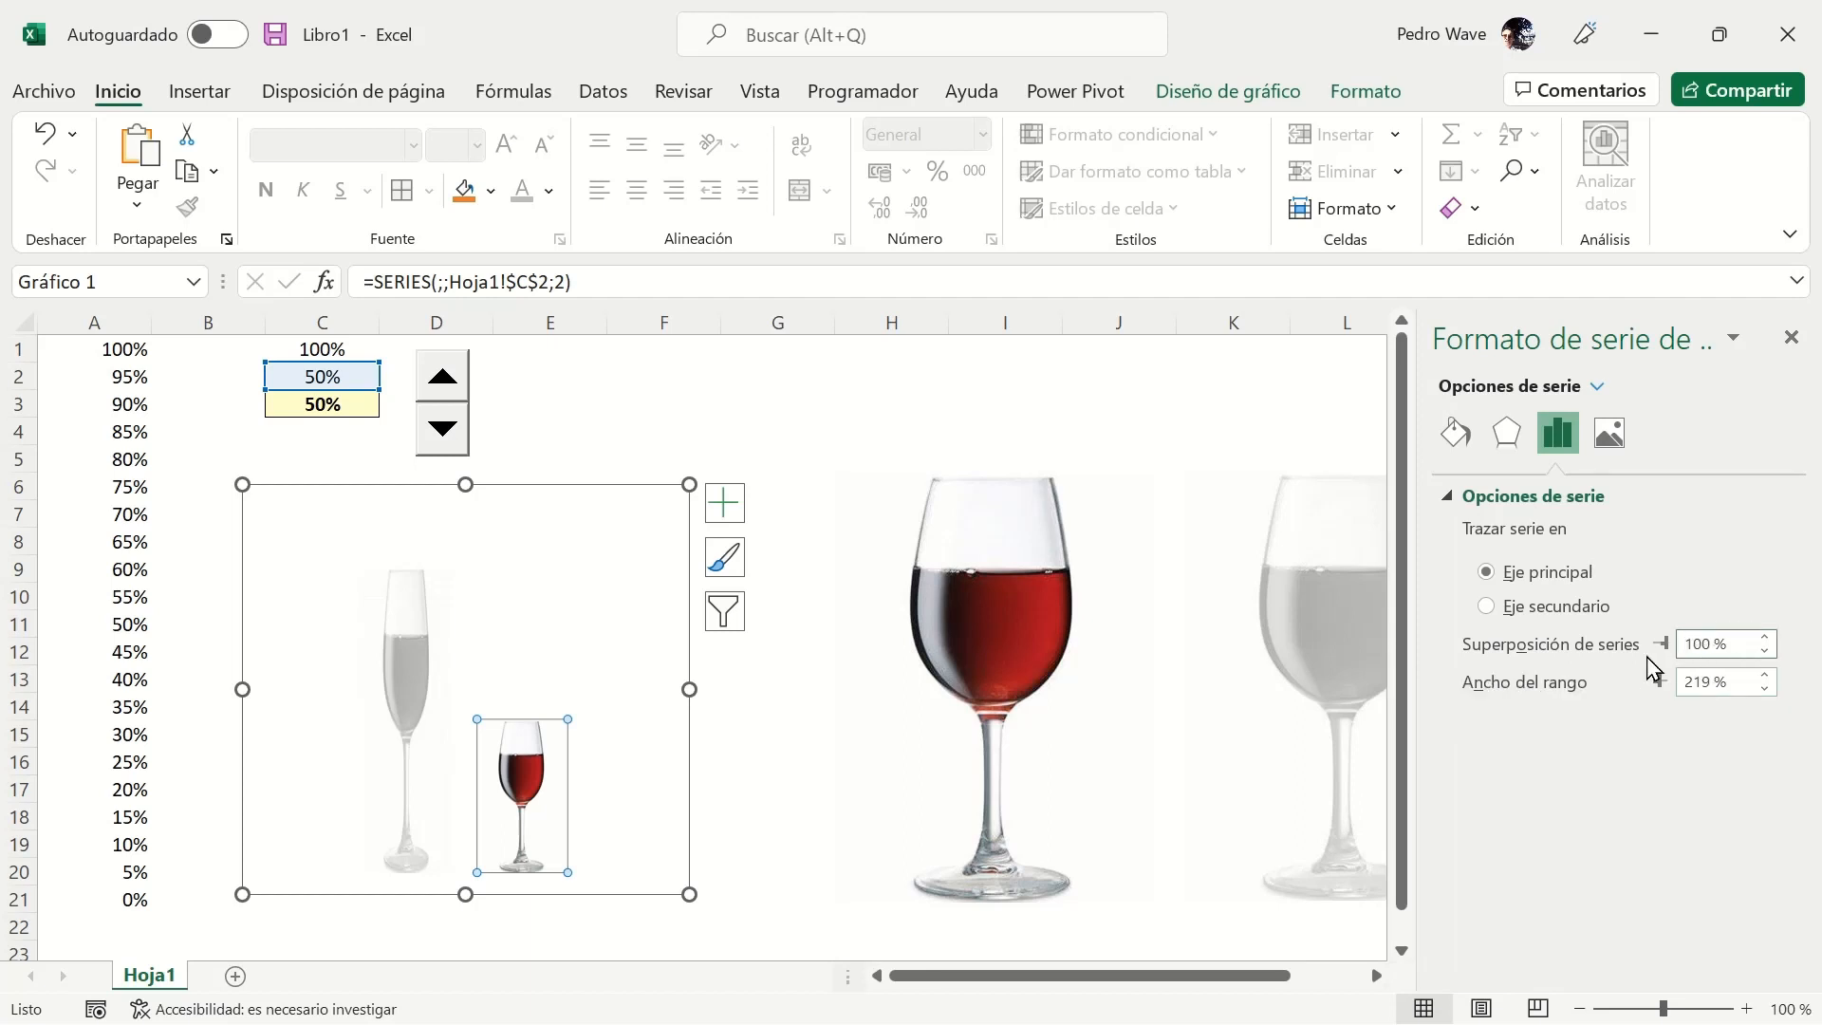
{"action": "key", "text": "Tab"}
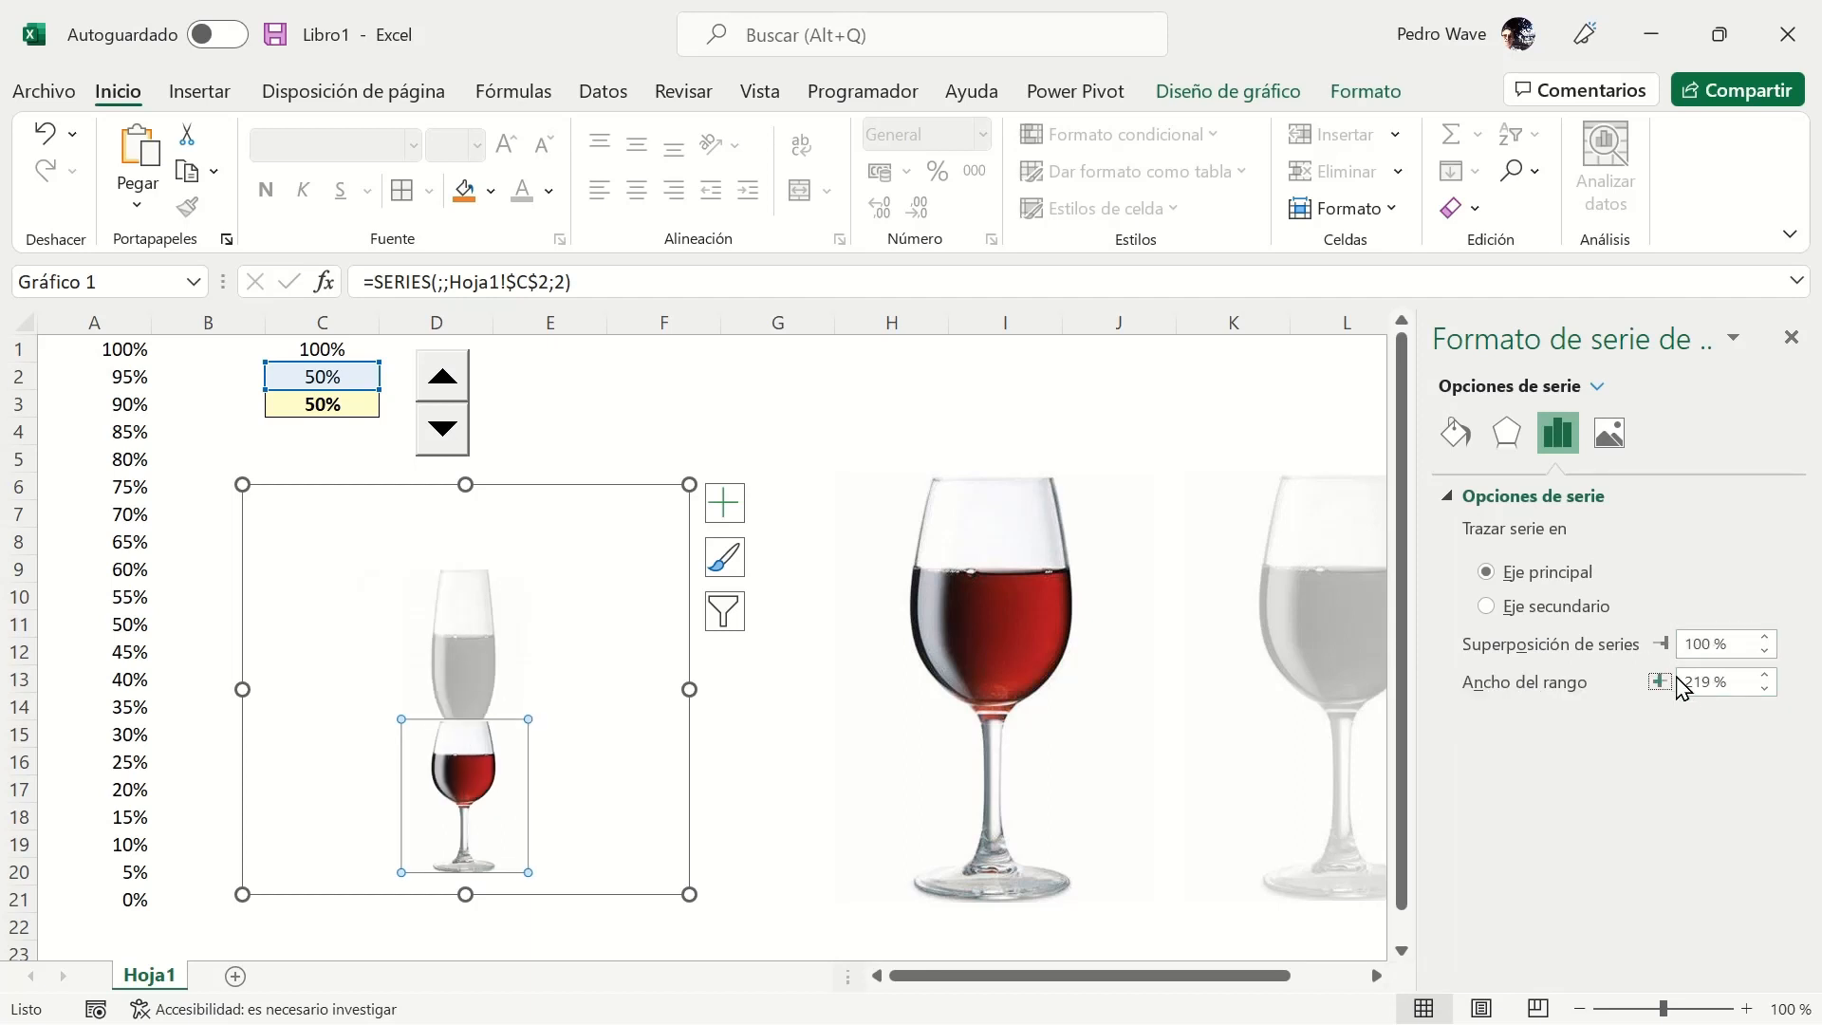
Set the gap width of the chart columns to 50 %.
{"action": "left_click", "coordinate": [1696, 683]}
{"action": "type", "text": "50"}
{"action": "key", "text": "Return"}
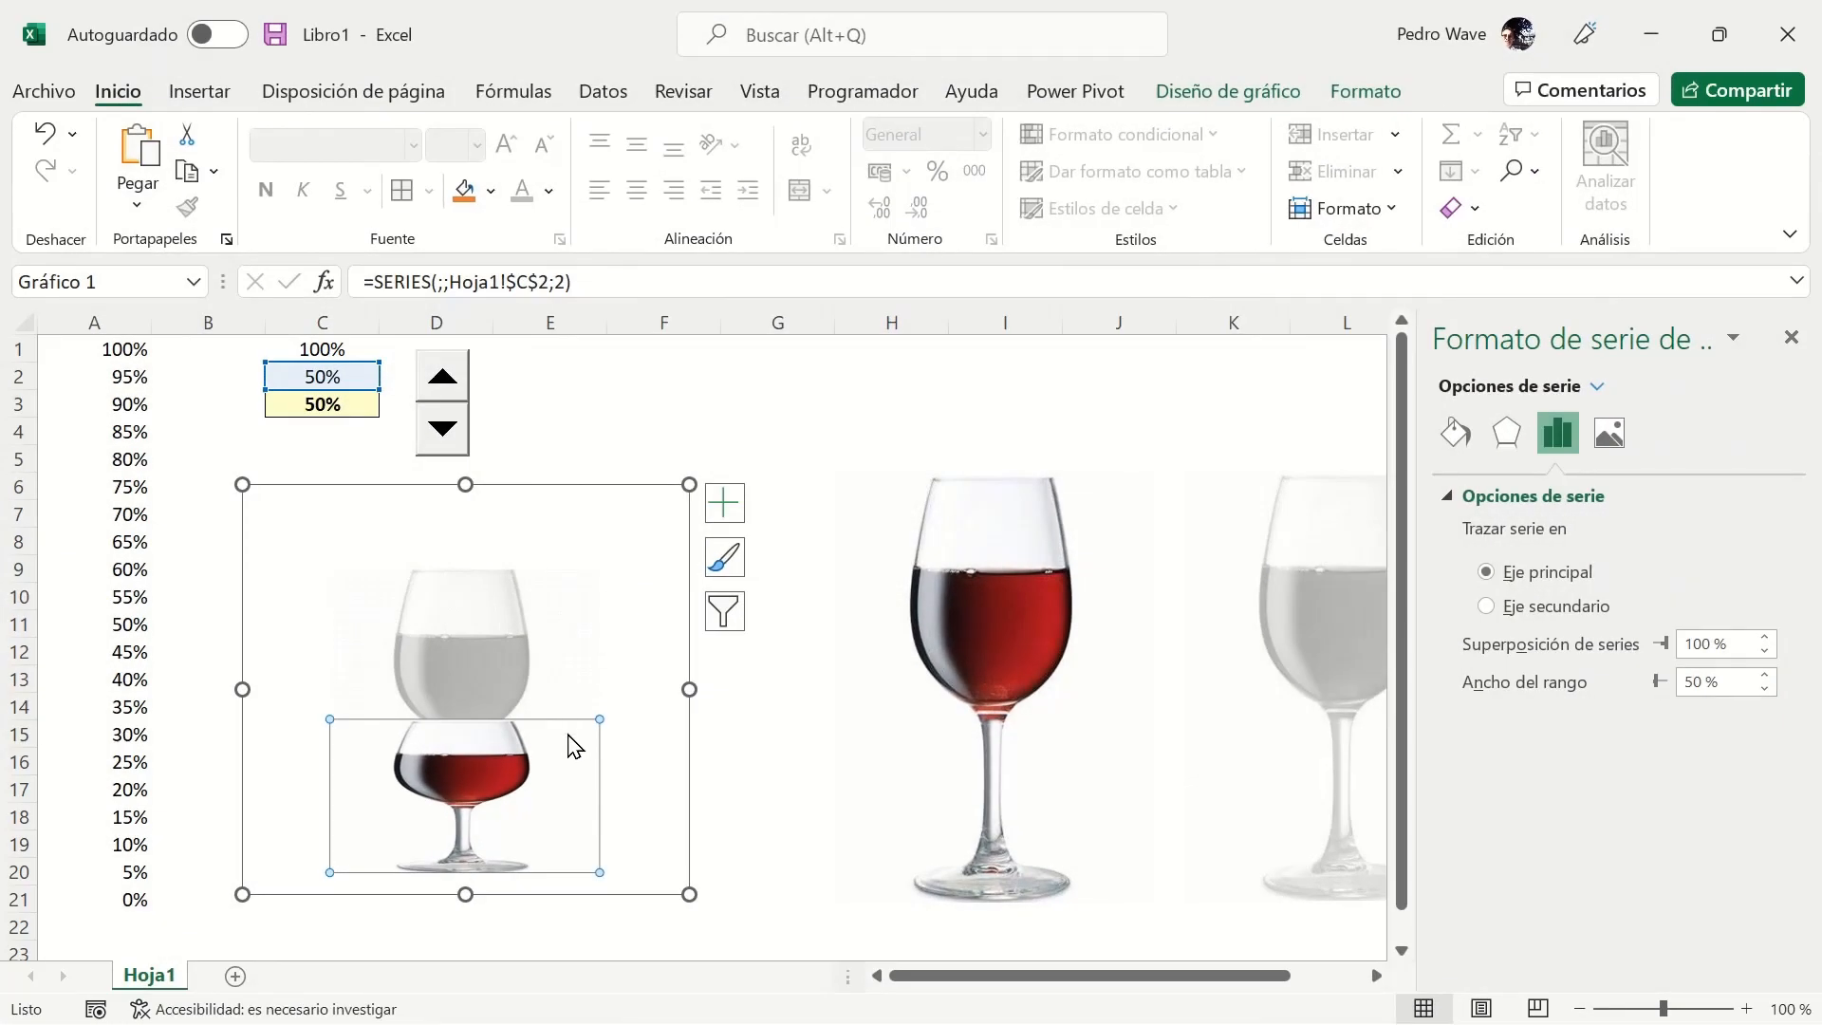
Set the red glass column's picture fill to stack and scale with 1 unit per picture.
{"action": "left_click", "coordinate": [568, 720]}
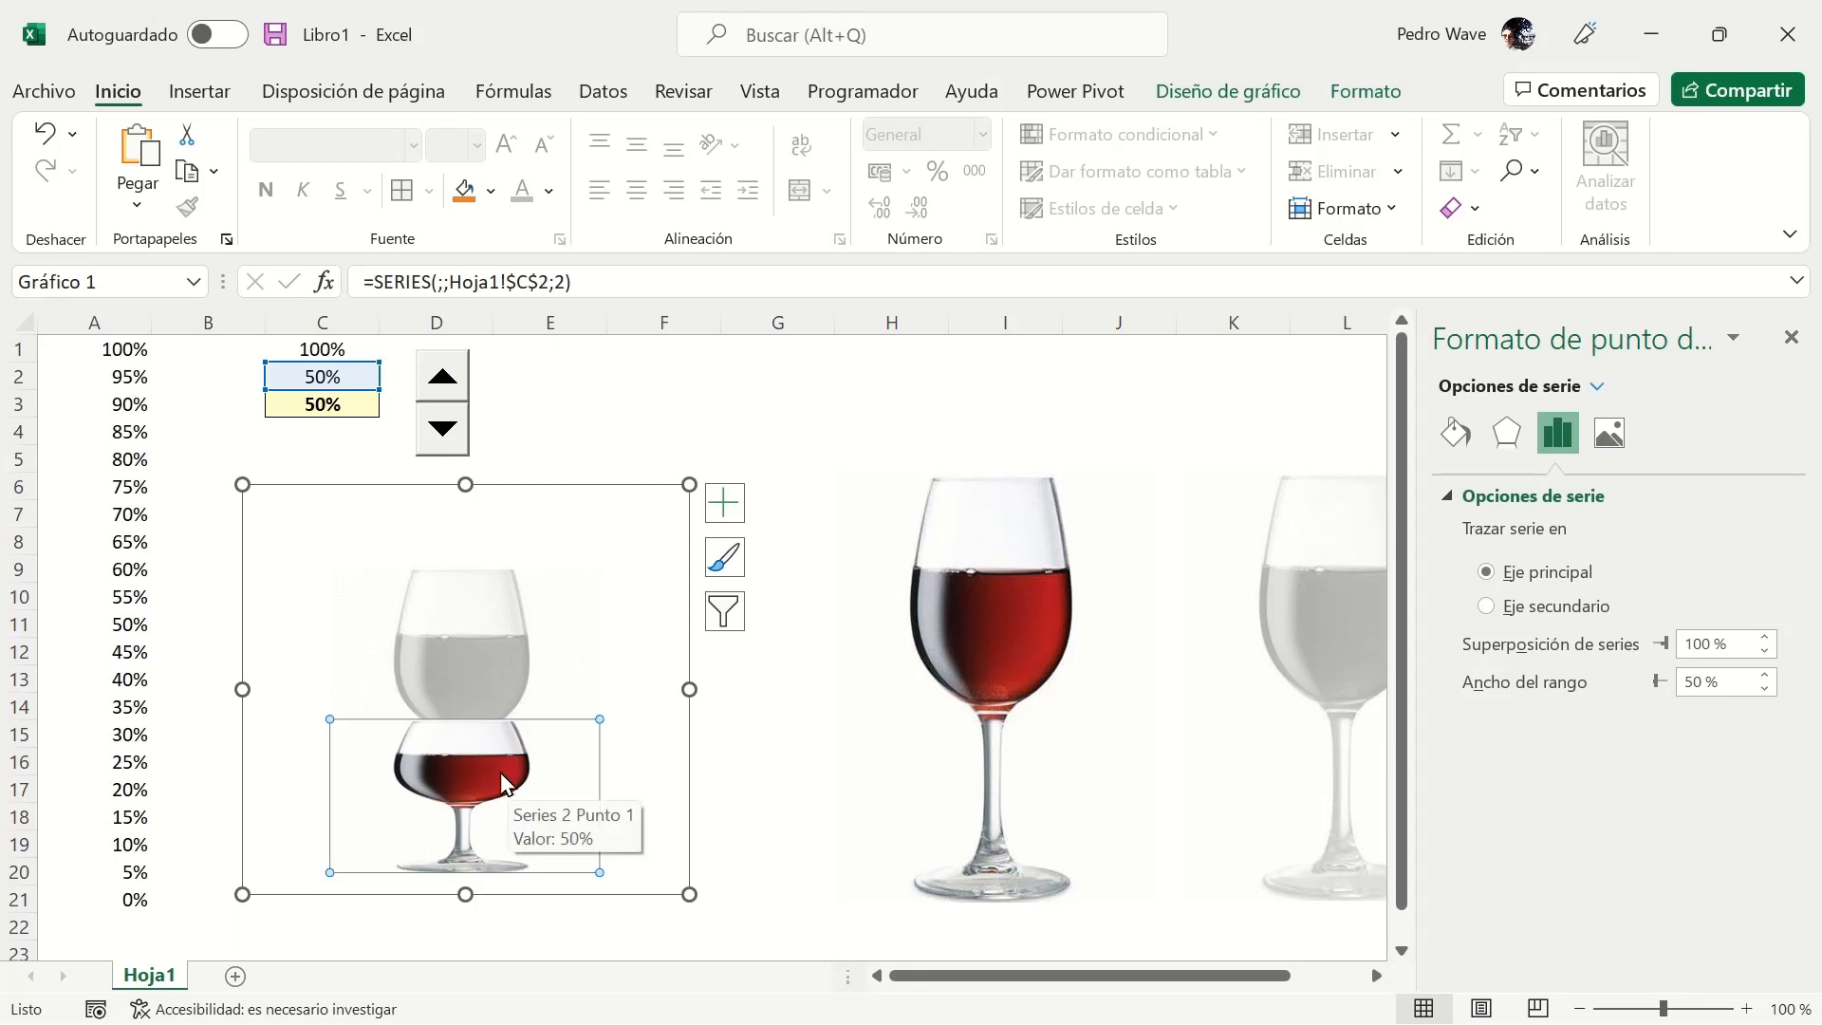
{"action": "left_click", "coordinate": [1449, 441]}
{"action": "left_click", "coordinate": [1456, 497]}
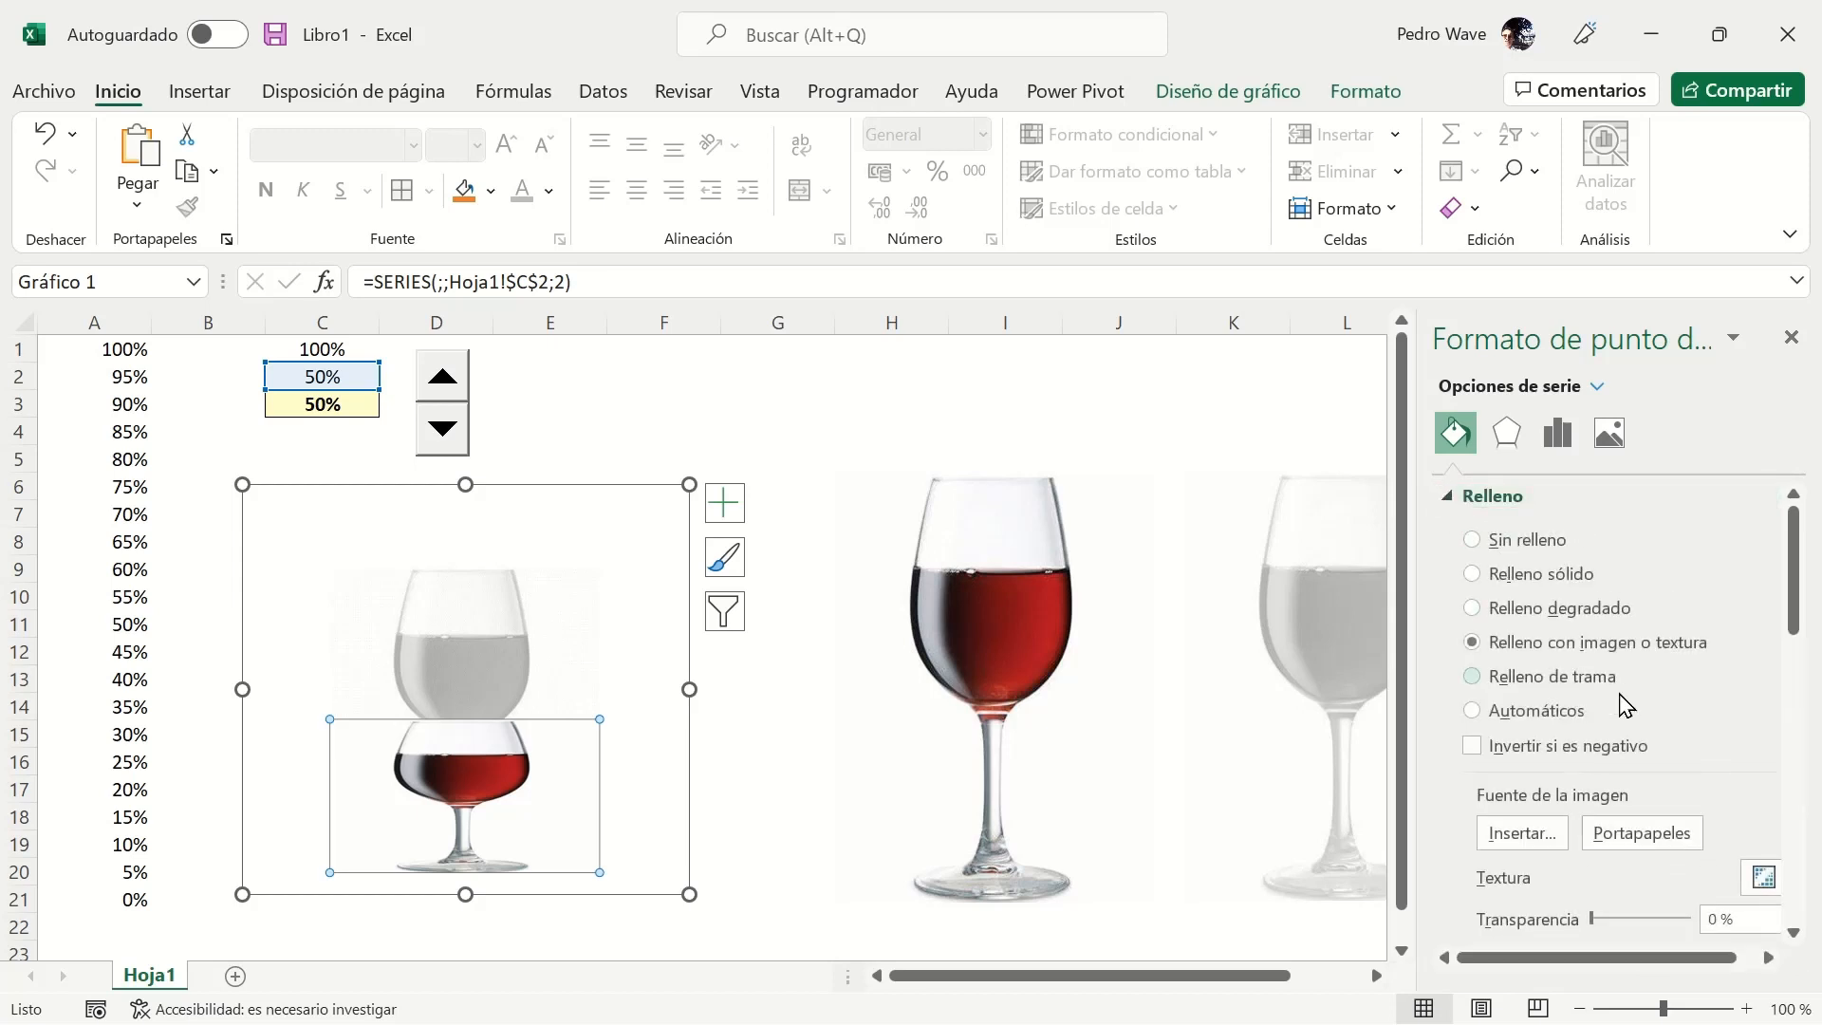
{"action": "scroll", "coordinate": [1627, 707], "scroll_direction": "down", "scroll_amount": 3}
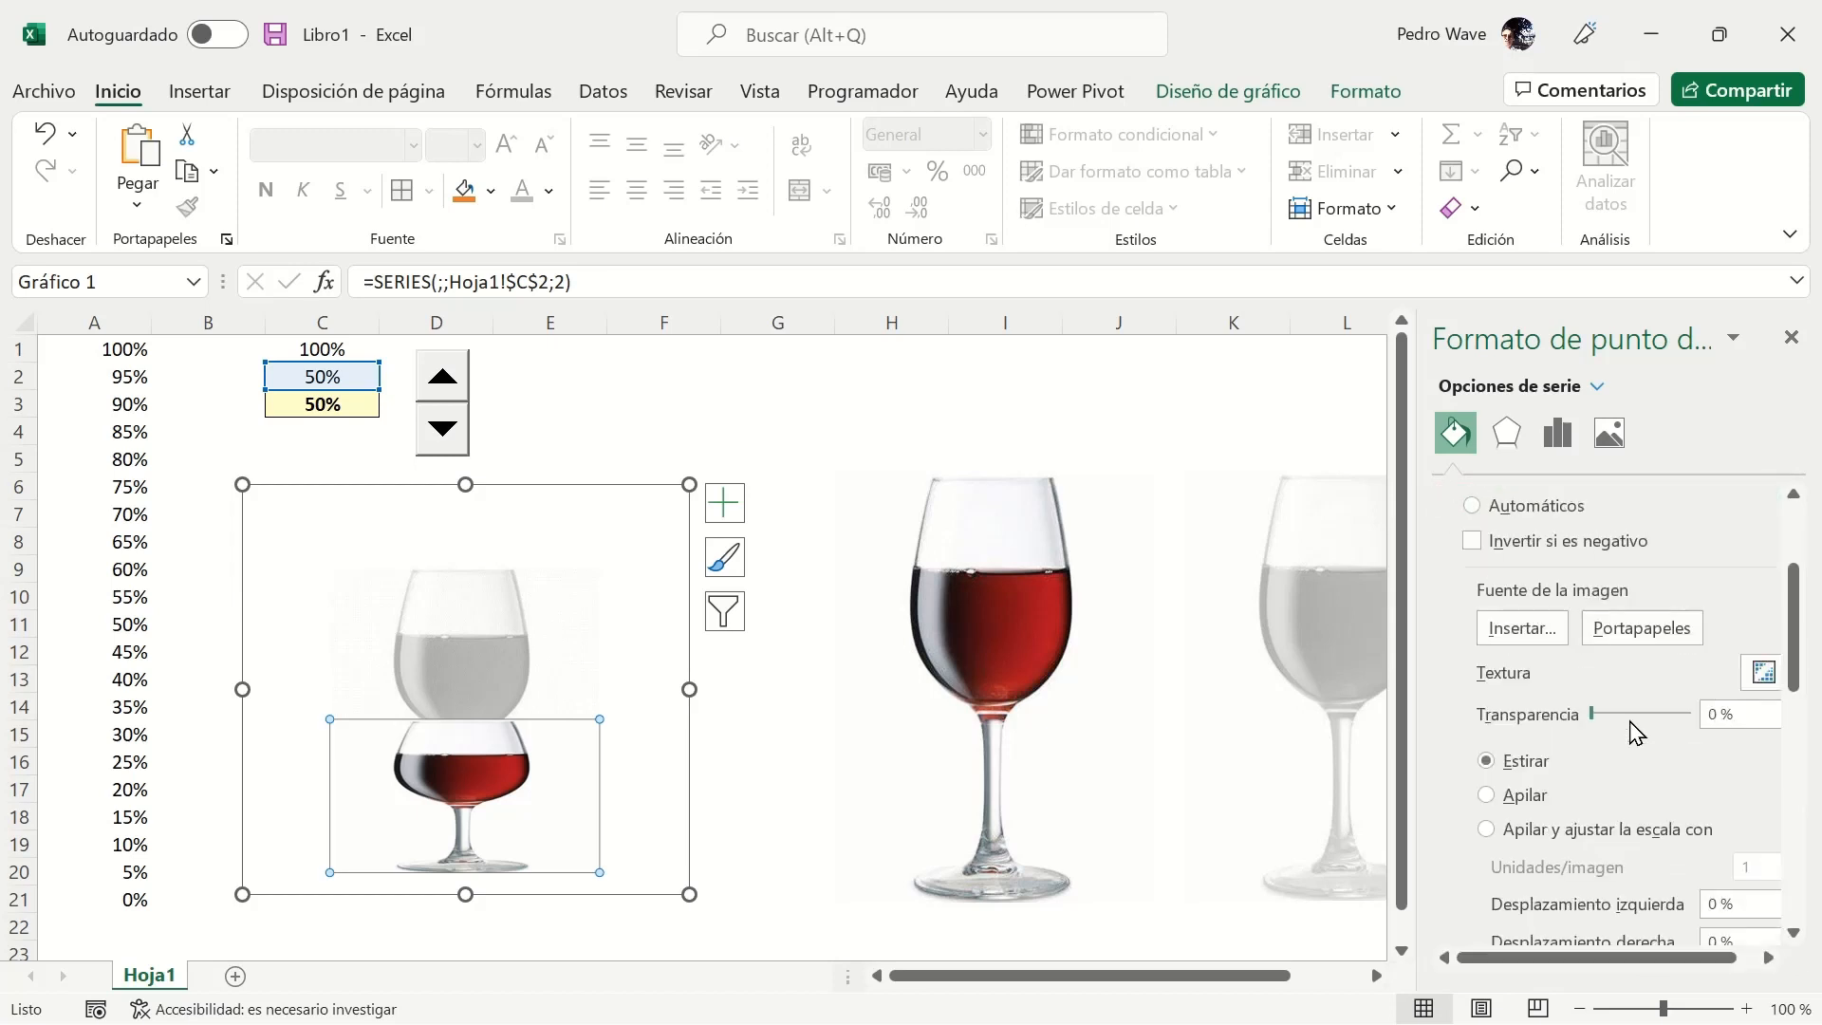
{"action": "left_click", "coordinate": [1486, 831]}
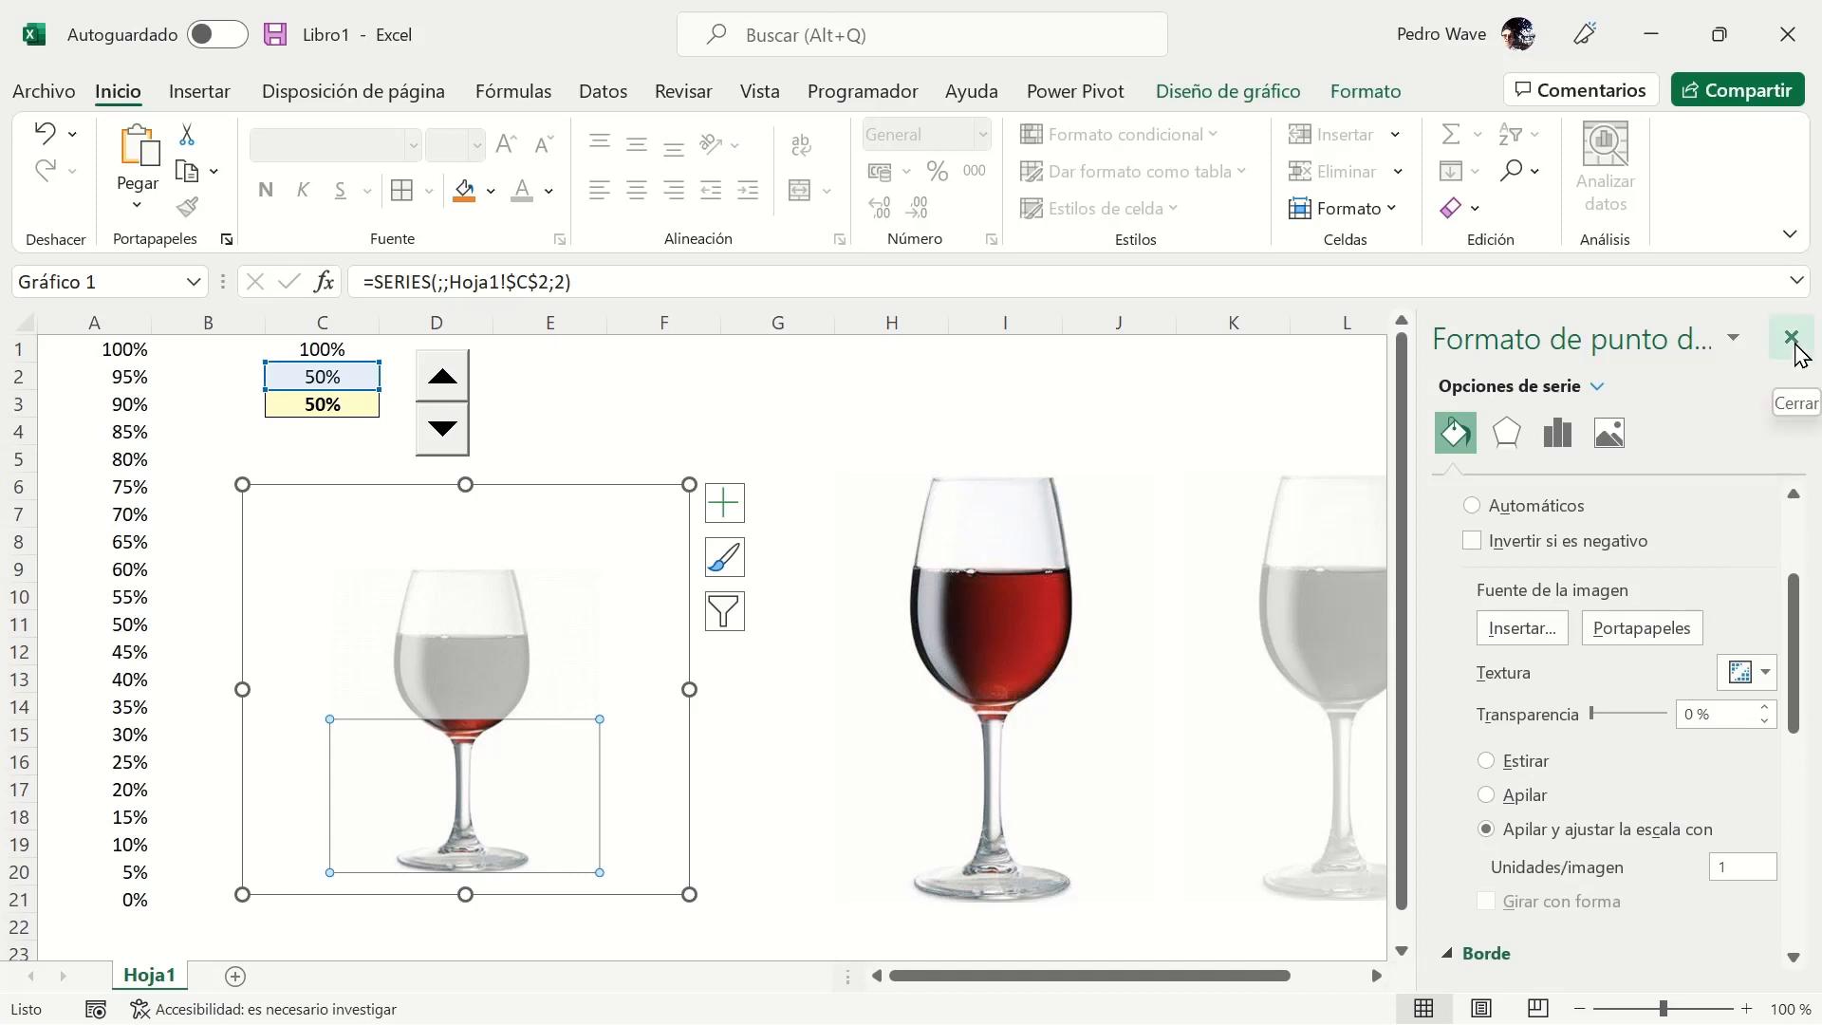
Lower and raise the percentage with the spin button, ending at 78%, and close the format pane.
{"action": "left_click", "coordinate": [787, 402]}
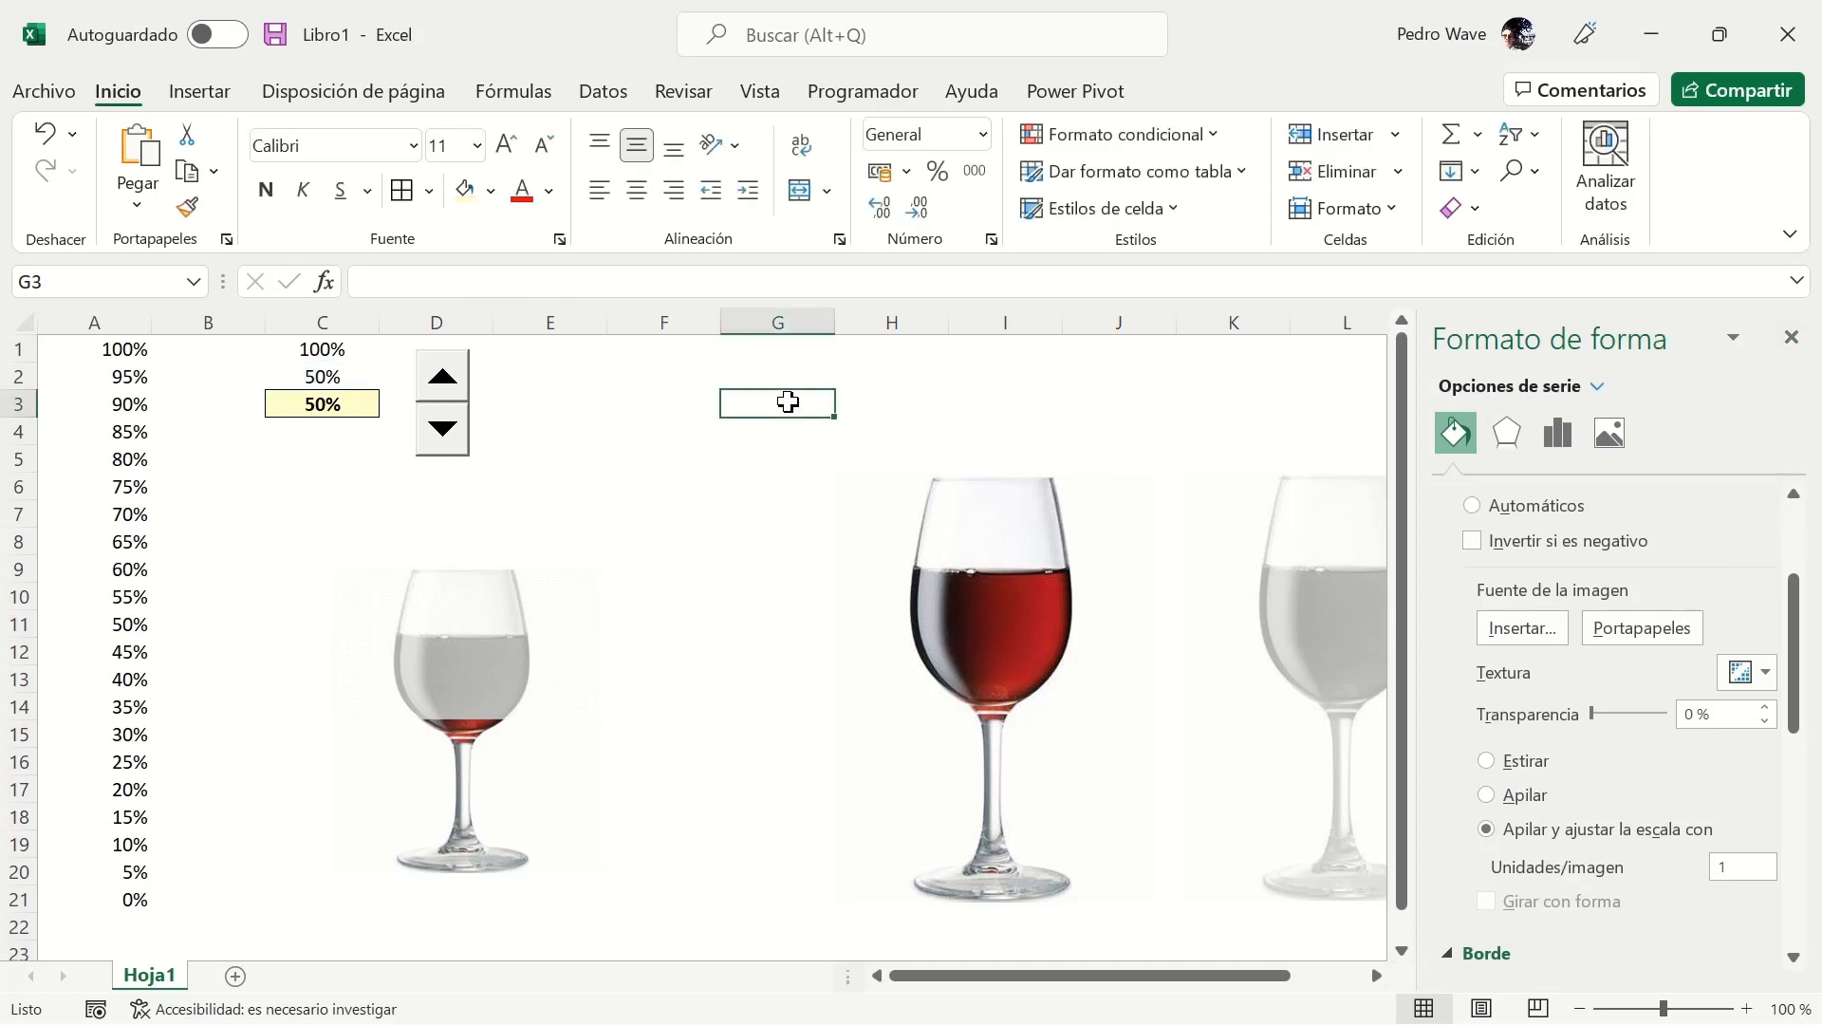
{"action": "left_click", "coordinate": [442, 430]}
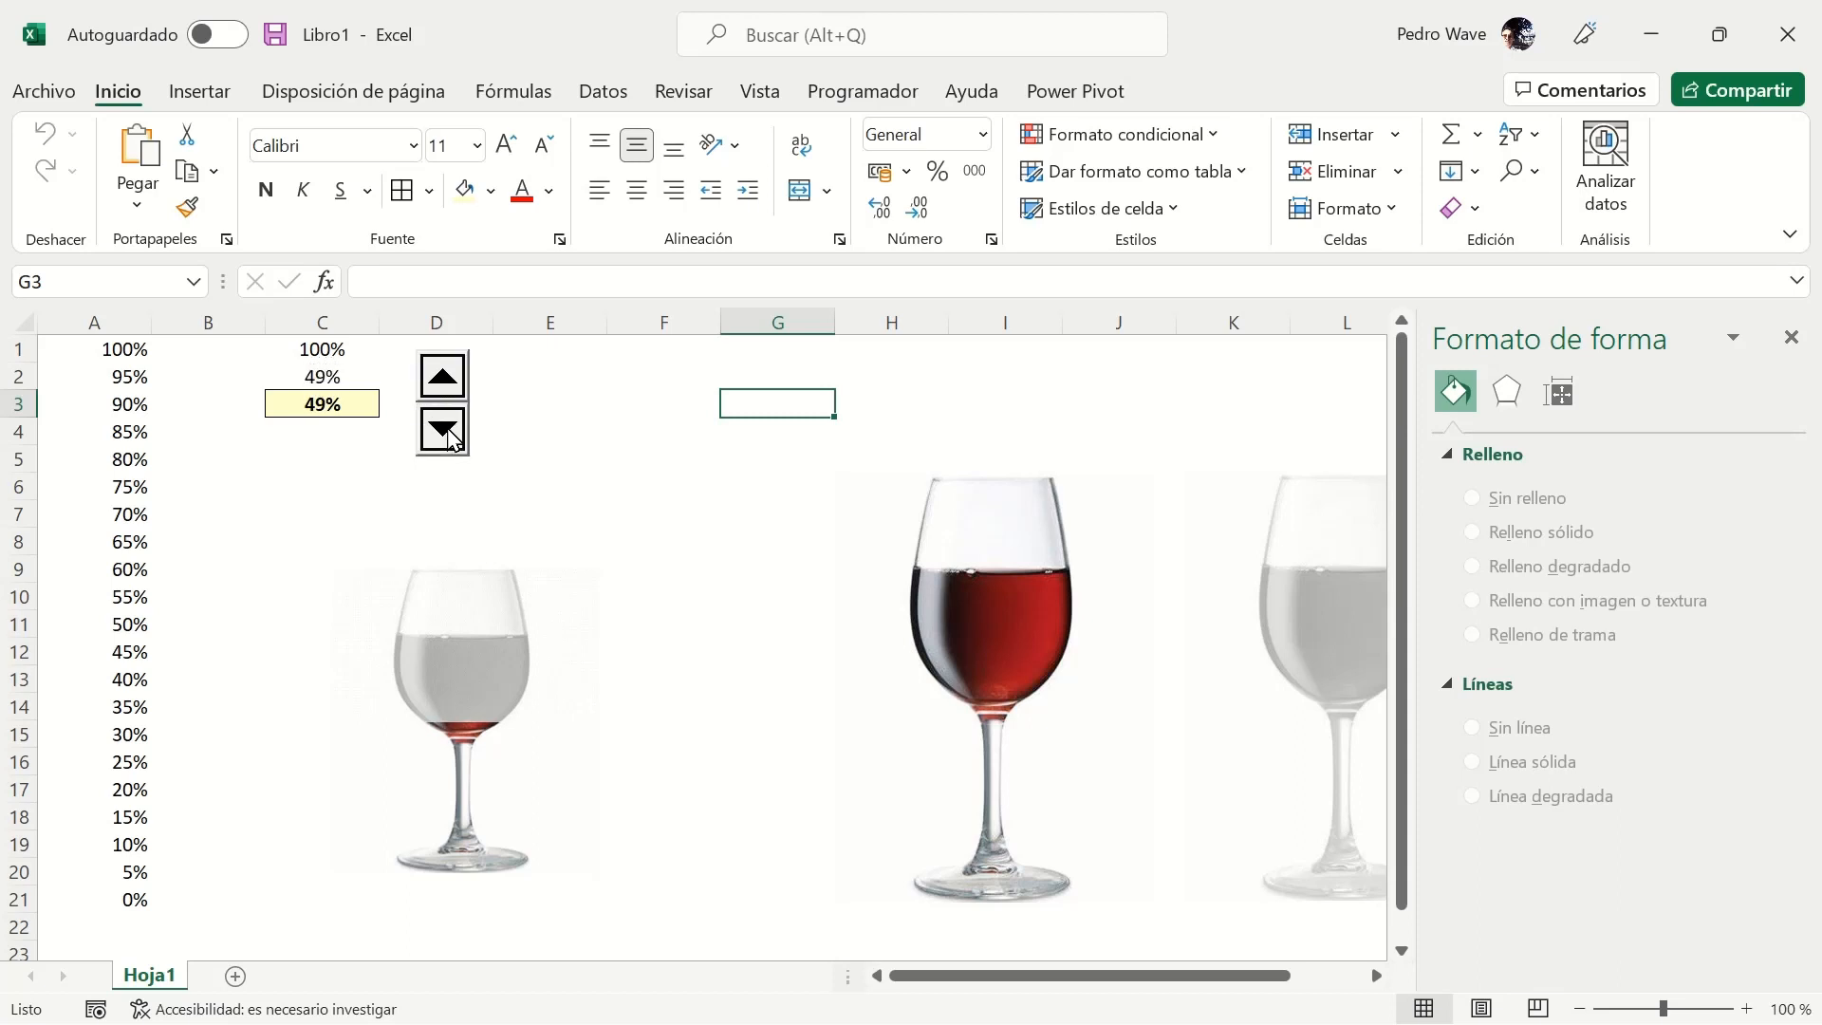
{"action": "left_click", "coordinate": [442, 430]}
{"action": "left_click", "coordinate": [442, 429]}
{"action": "left_click", "coordinate": [460, 400]}
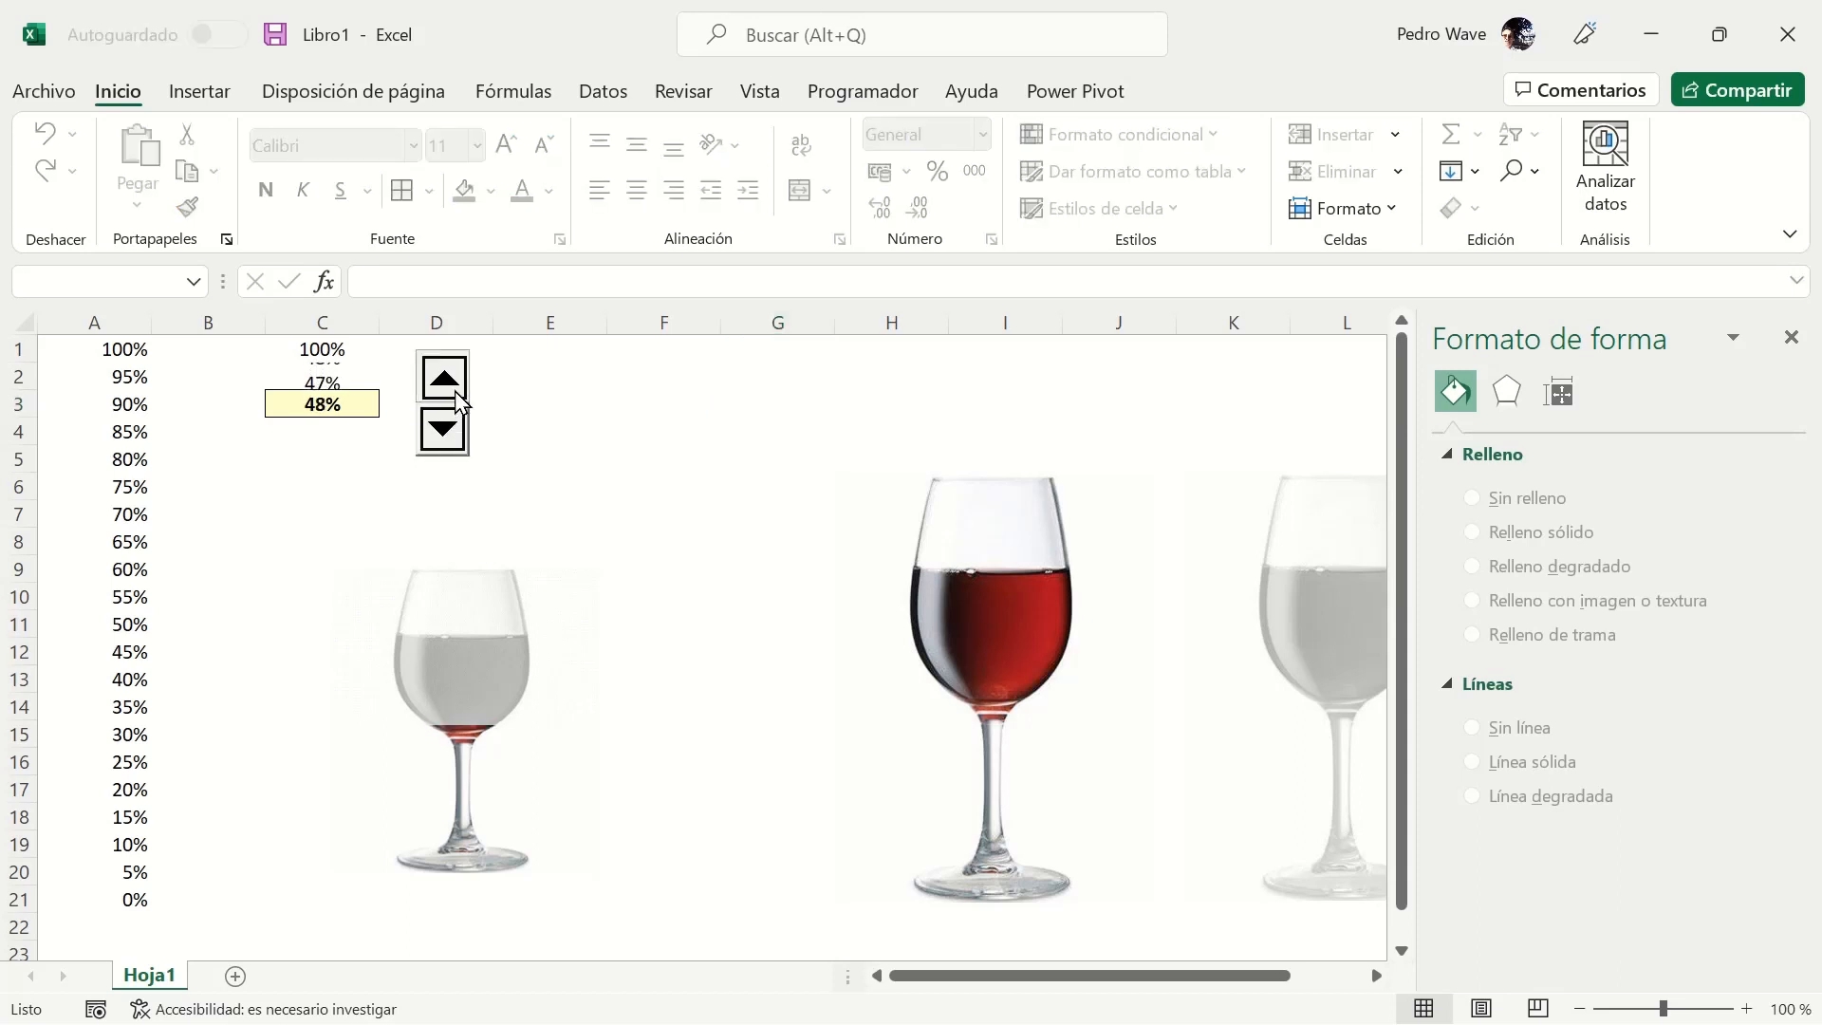
{"action": "mouse_move", "coordinate": [459, 401]}
{"action": "left_mouse_down"}
{"action": "mouse_move", "coordinate": [448, 433]}
{"action": "mouse_move", "coordinate": [453, 393]}
{"action": "left_mouse_up"}
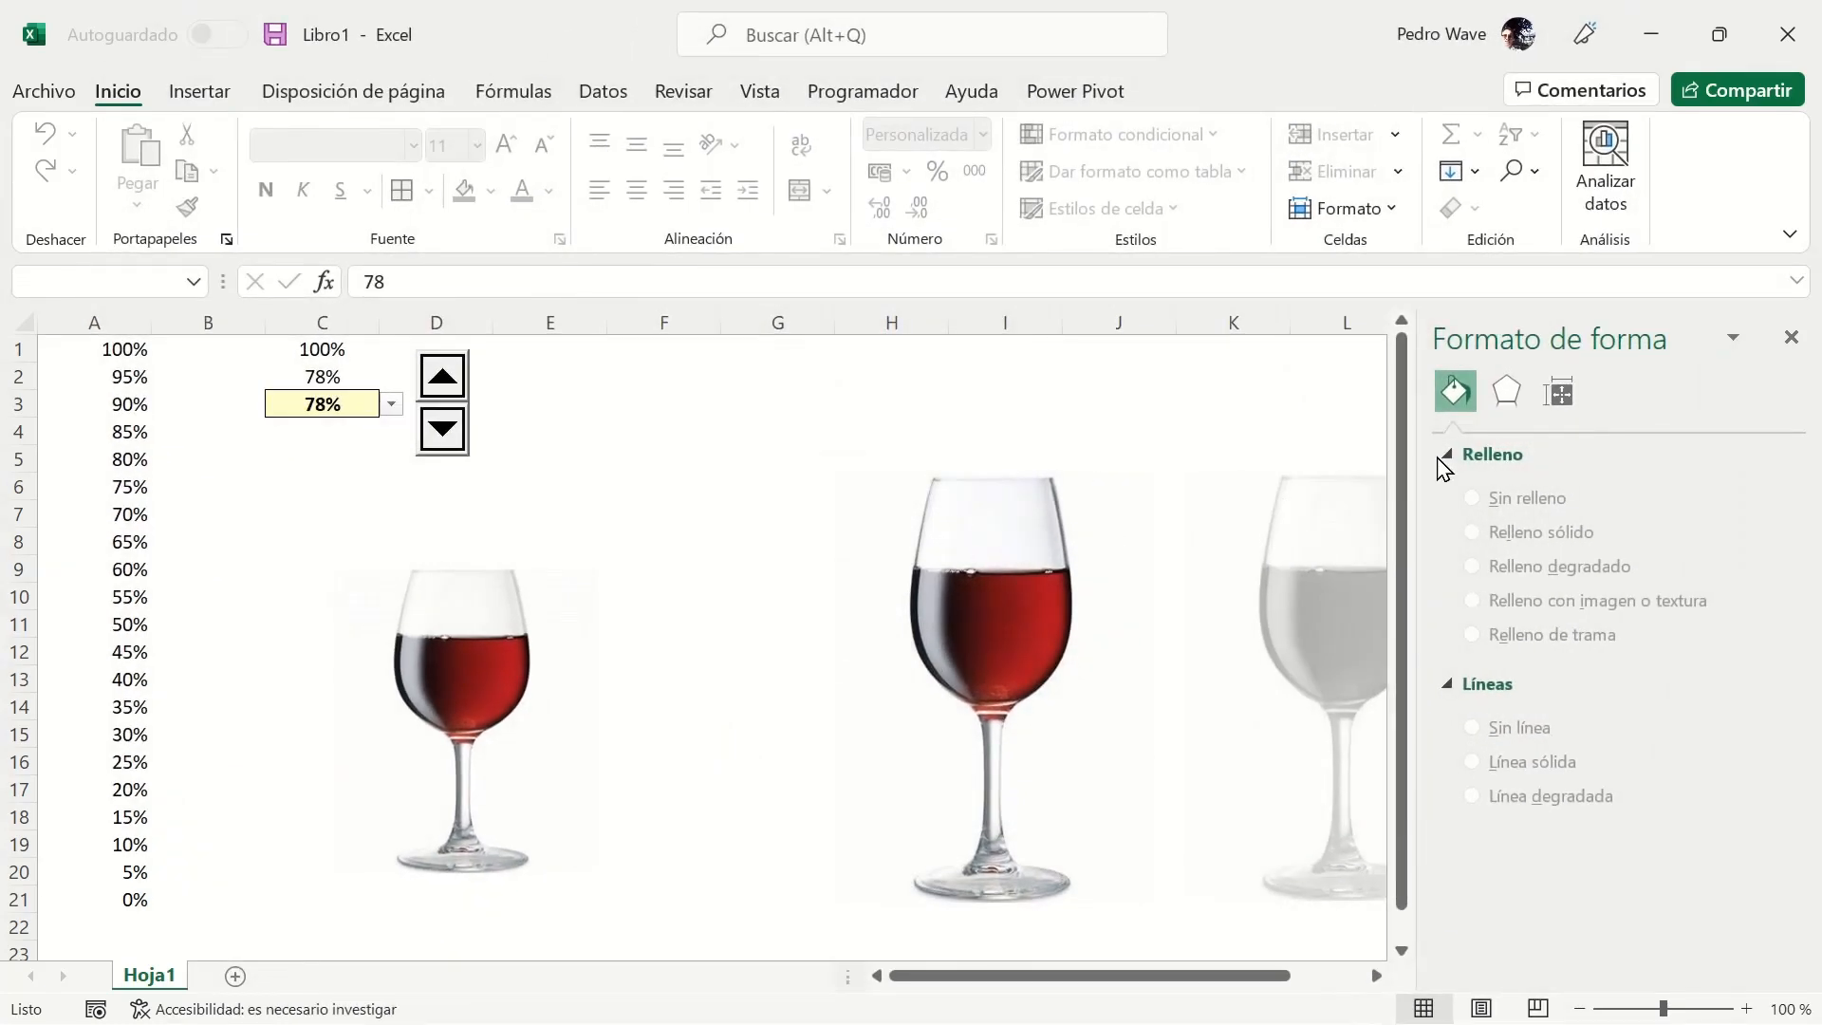
{"action": "left_click", "coordinate": [1789, 339]}
Select the chart's plot area and extend its upper edge slightly towards the chart border.
{"action": "left_click", "coordinate": [526, 536]}
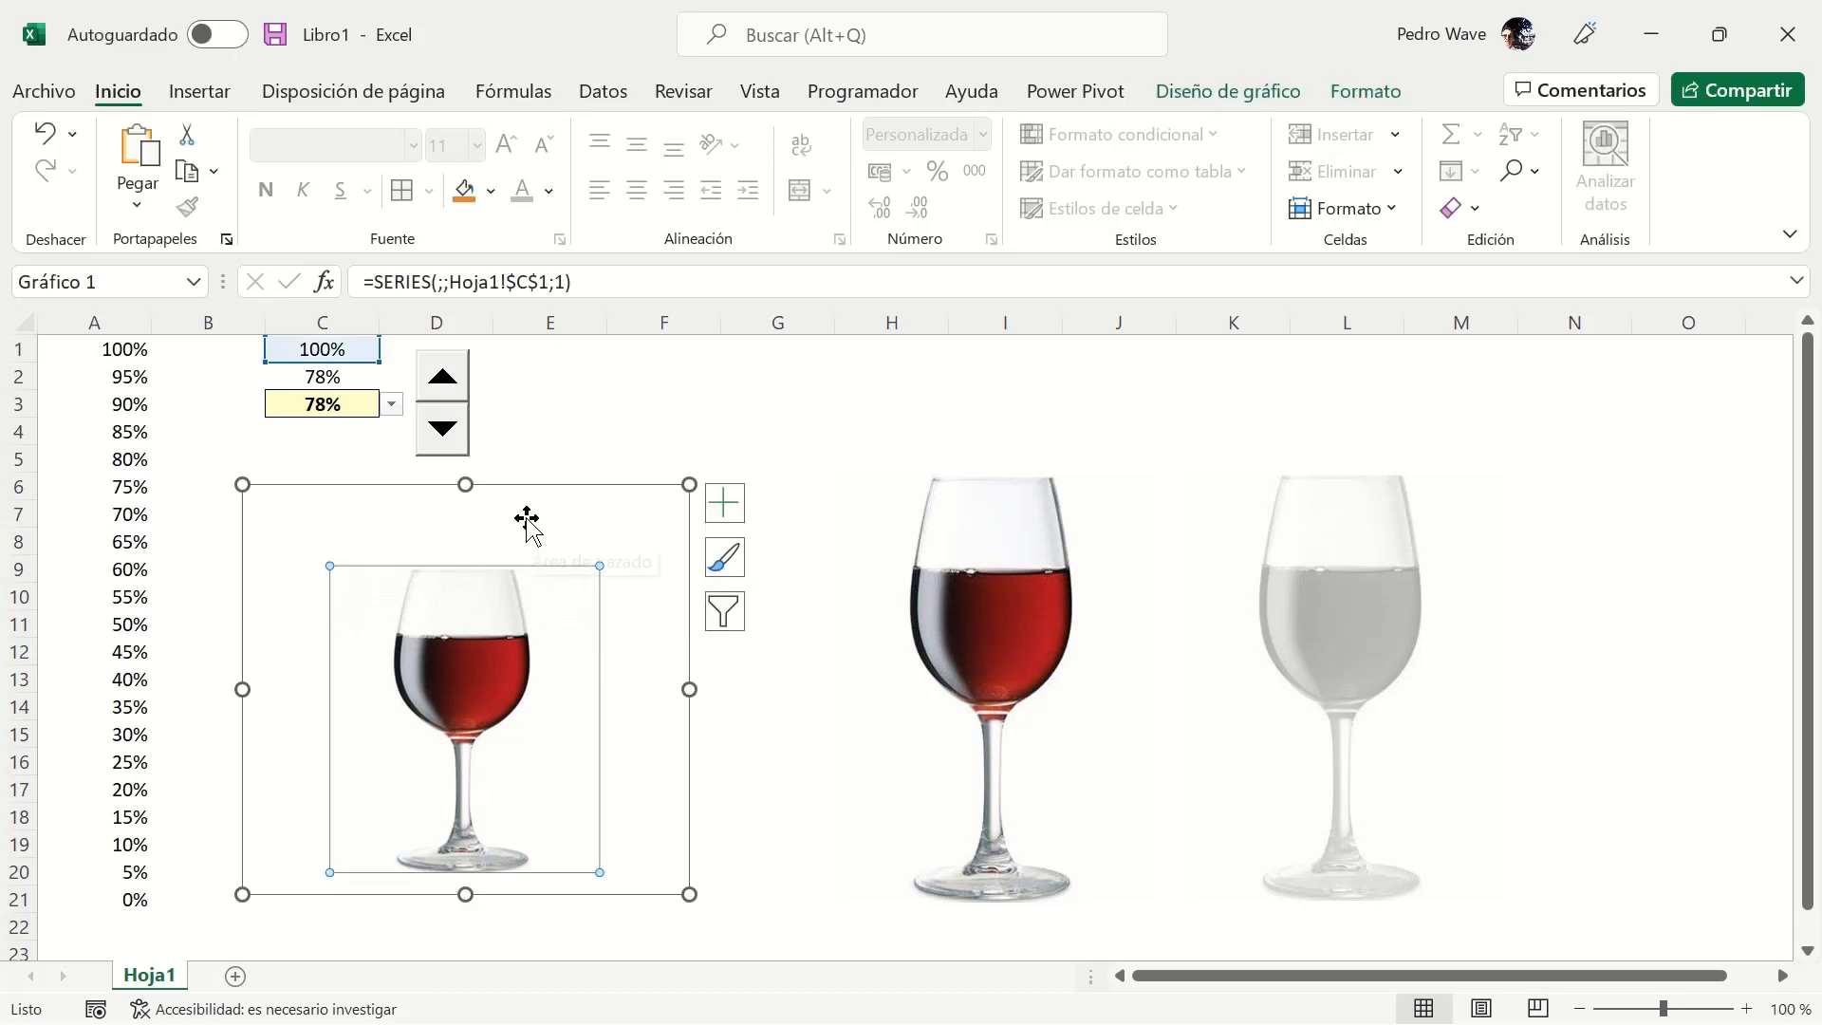
{"action": "left_click", "coordinate": [526, 523]}
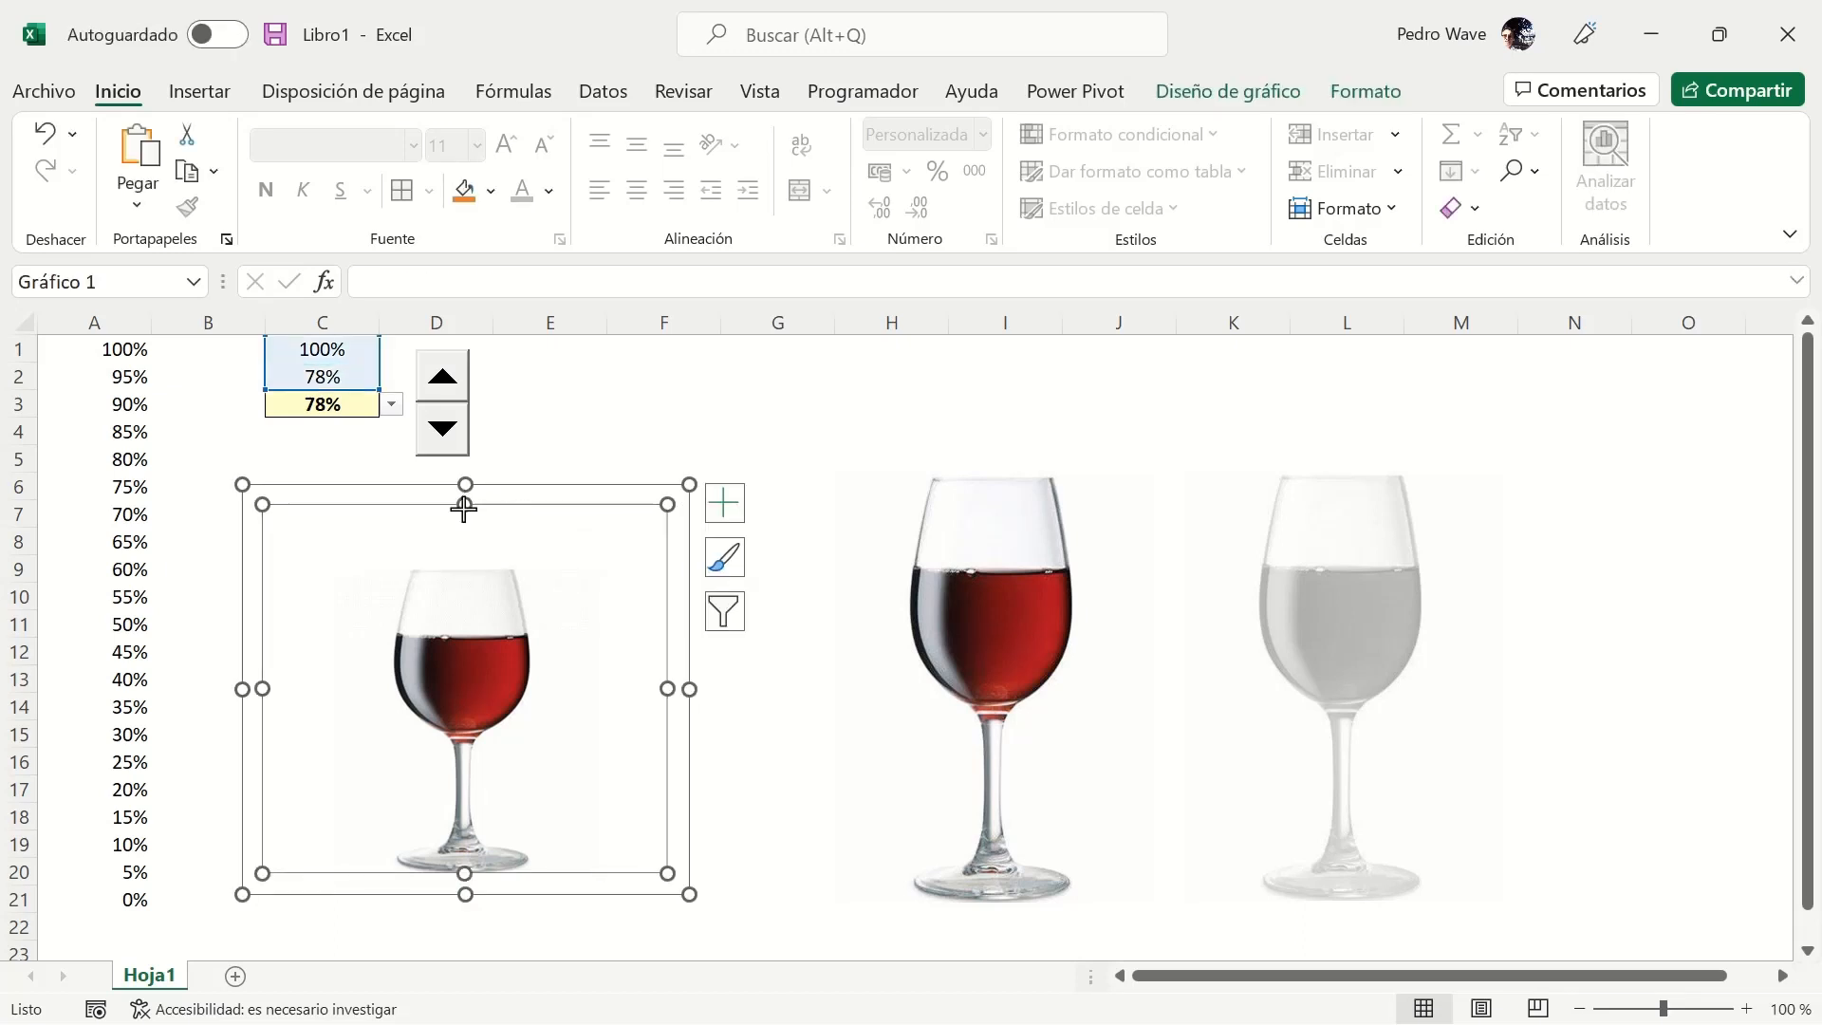
{"action": "left_click_drag", "start_coordinate": [465, 504], "coordinate": [465, 492]}
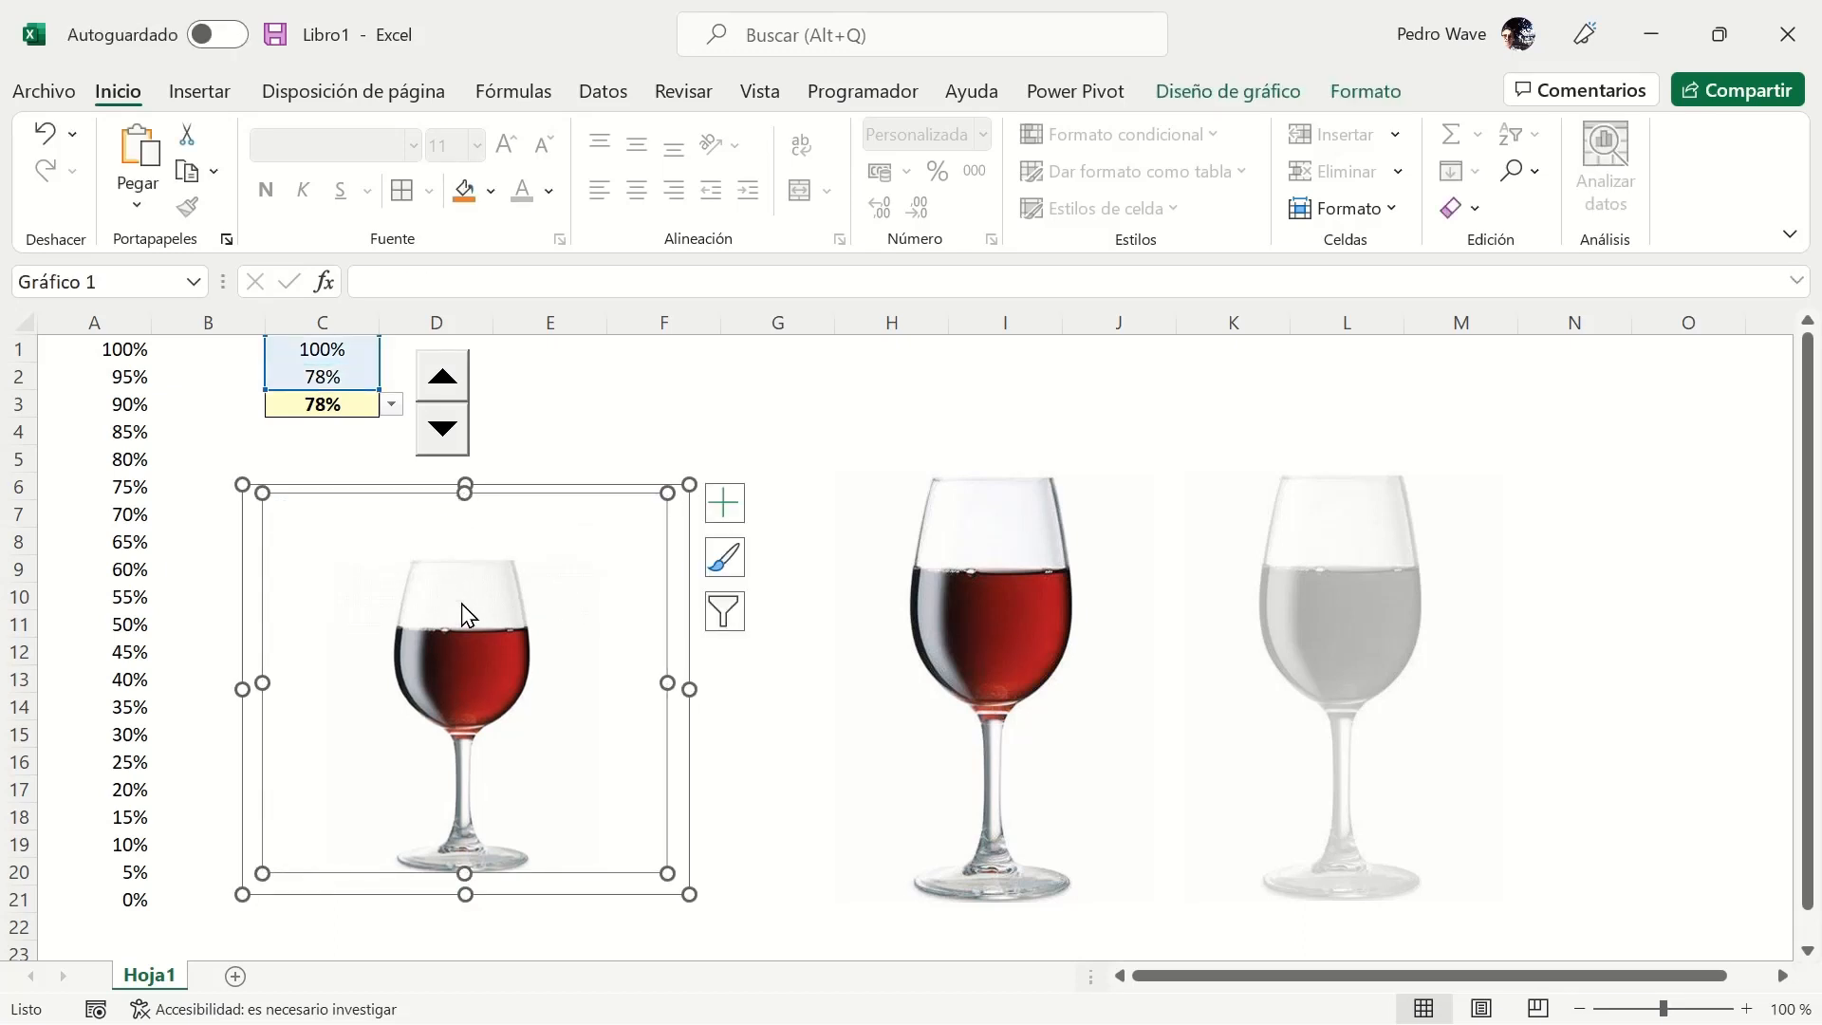
Resize the chart so it spans from the edge of column A to column E and from row 5 to row 22.
{"action": "left_click_drag", "start_coordinate": [459, 895], "coordinate": [469, 943]}
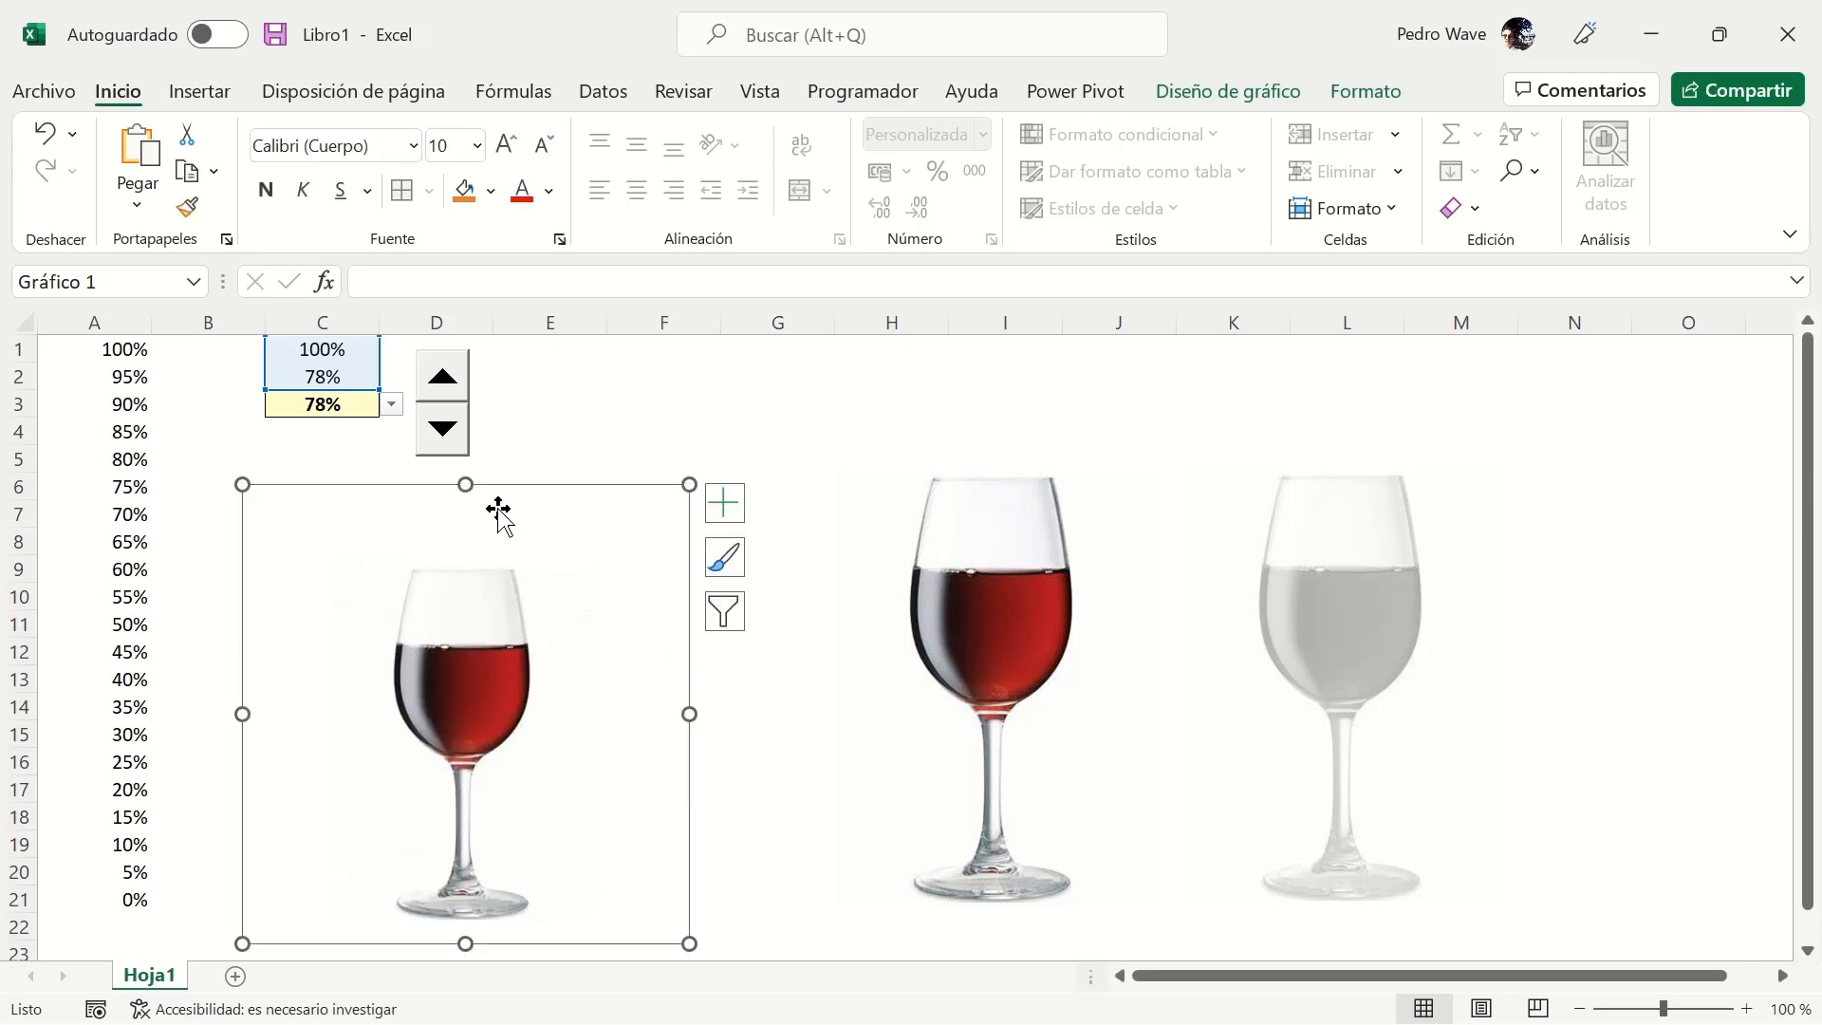
{"action": "left_click_drag", "start_coordinate": [461, 481], "coordinate": [461, 478]}
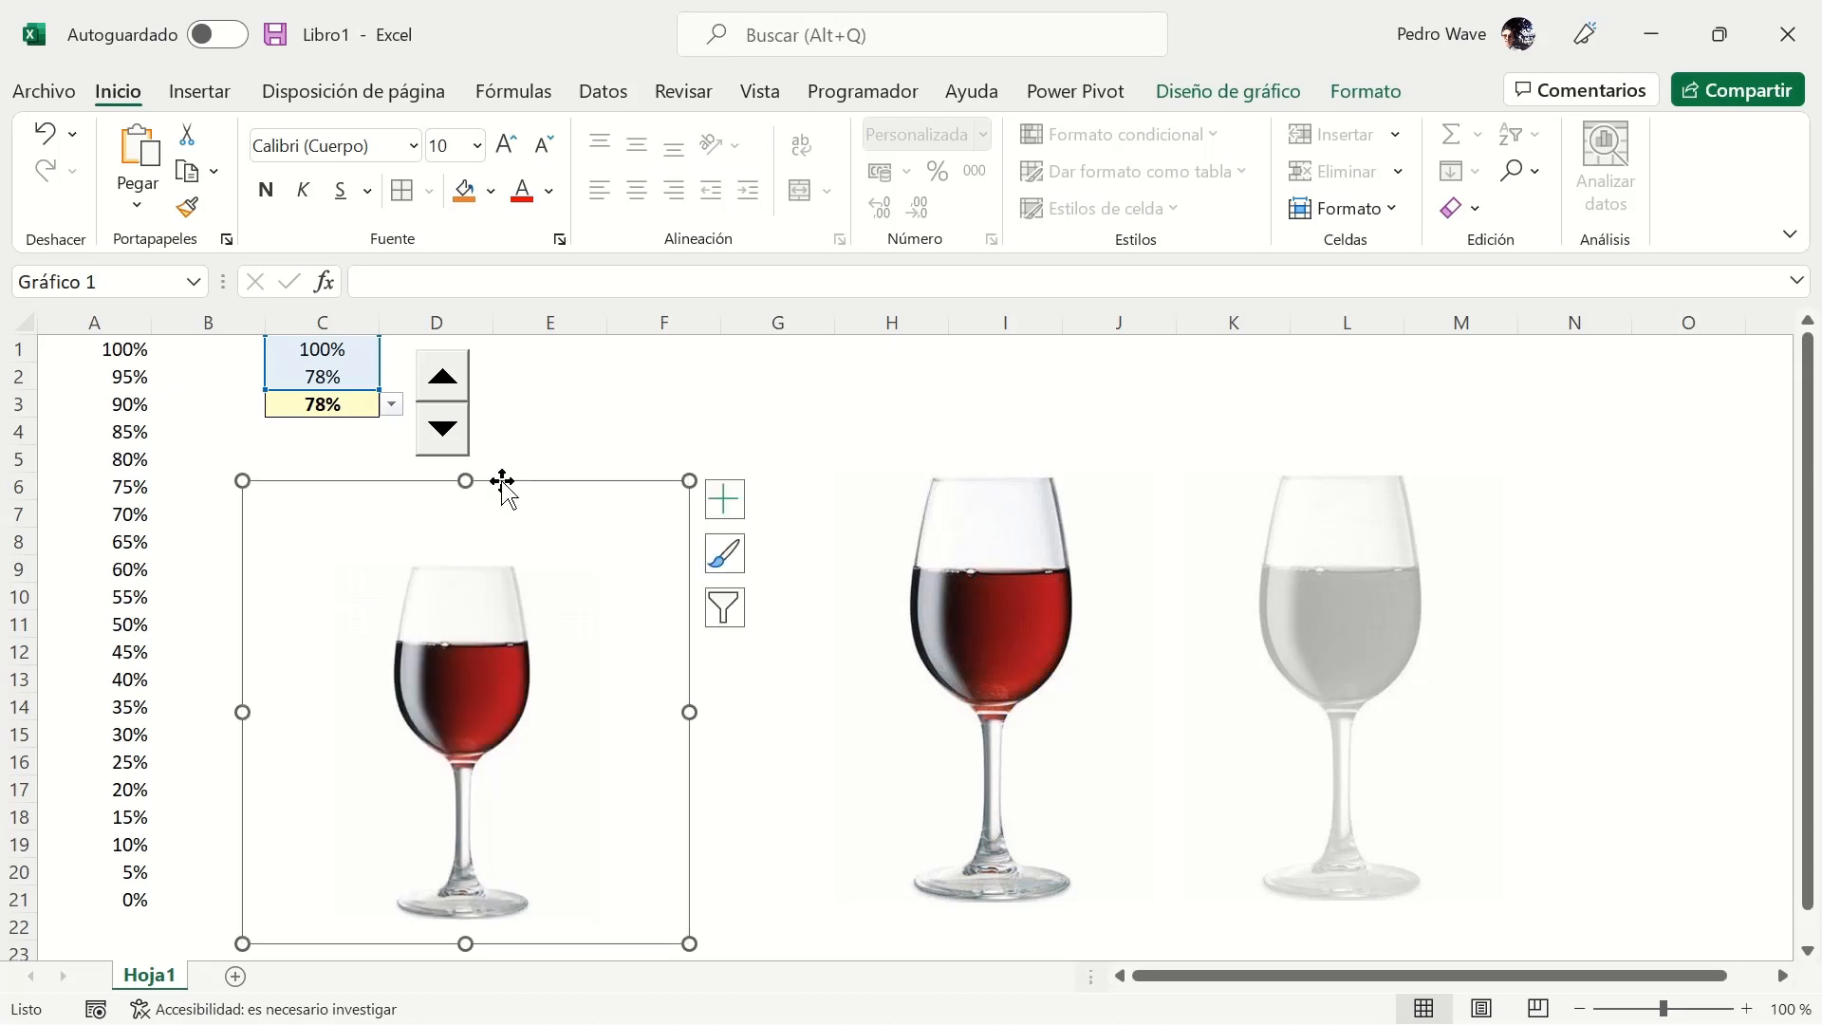
{"action": "left_click_drag", "start_coordinate": [685, 712], "coordinate": [570, 731]}
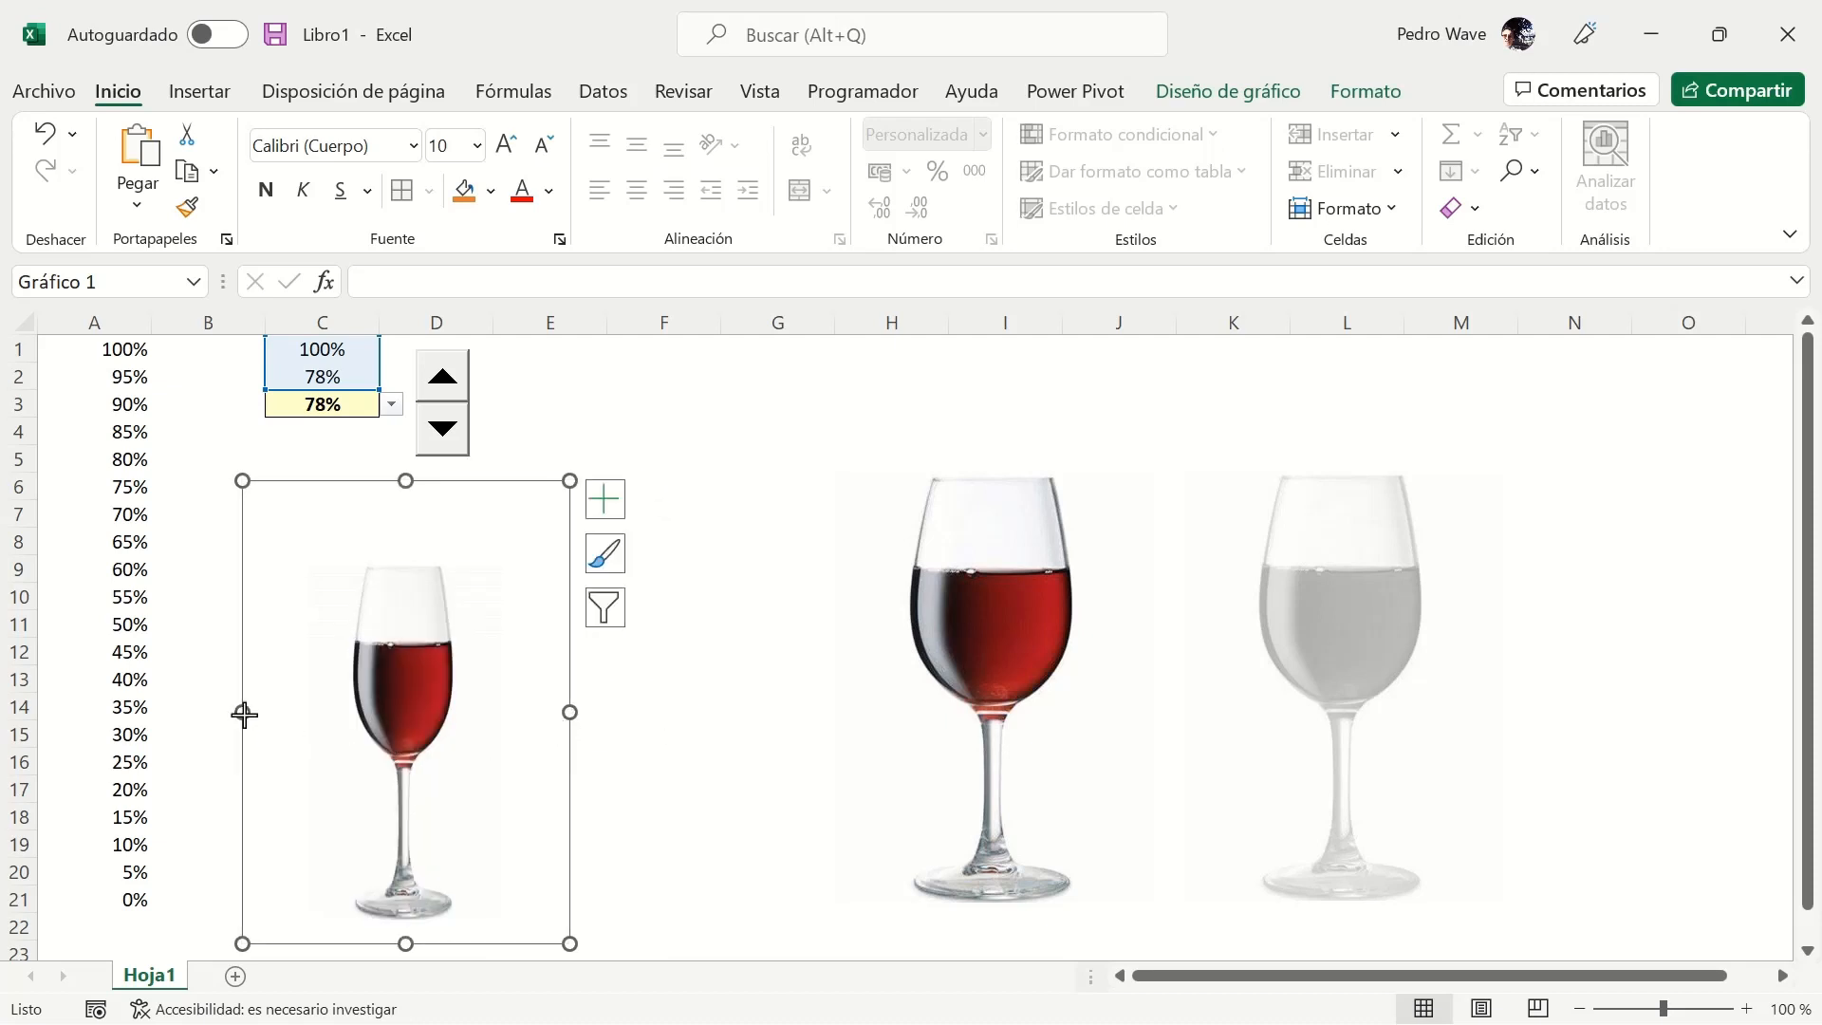
{"action": "left_click_drag", "start_coordinate": [243, 712], "coordinate": [139, 710]}
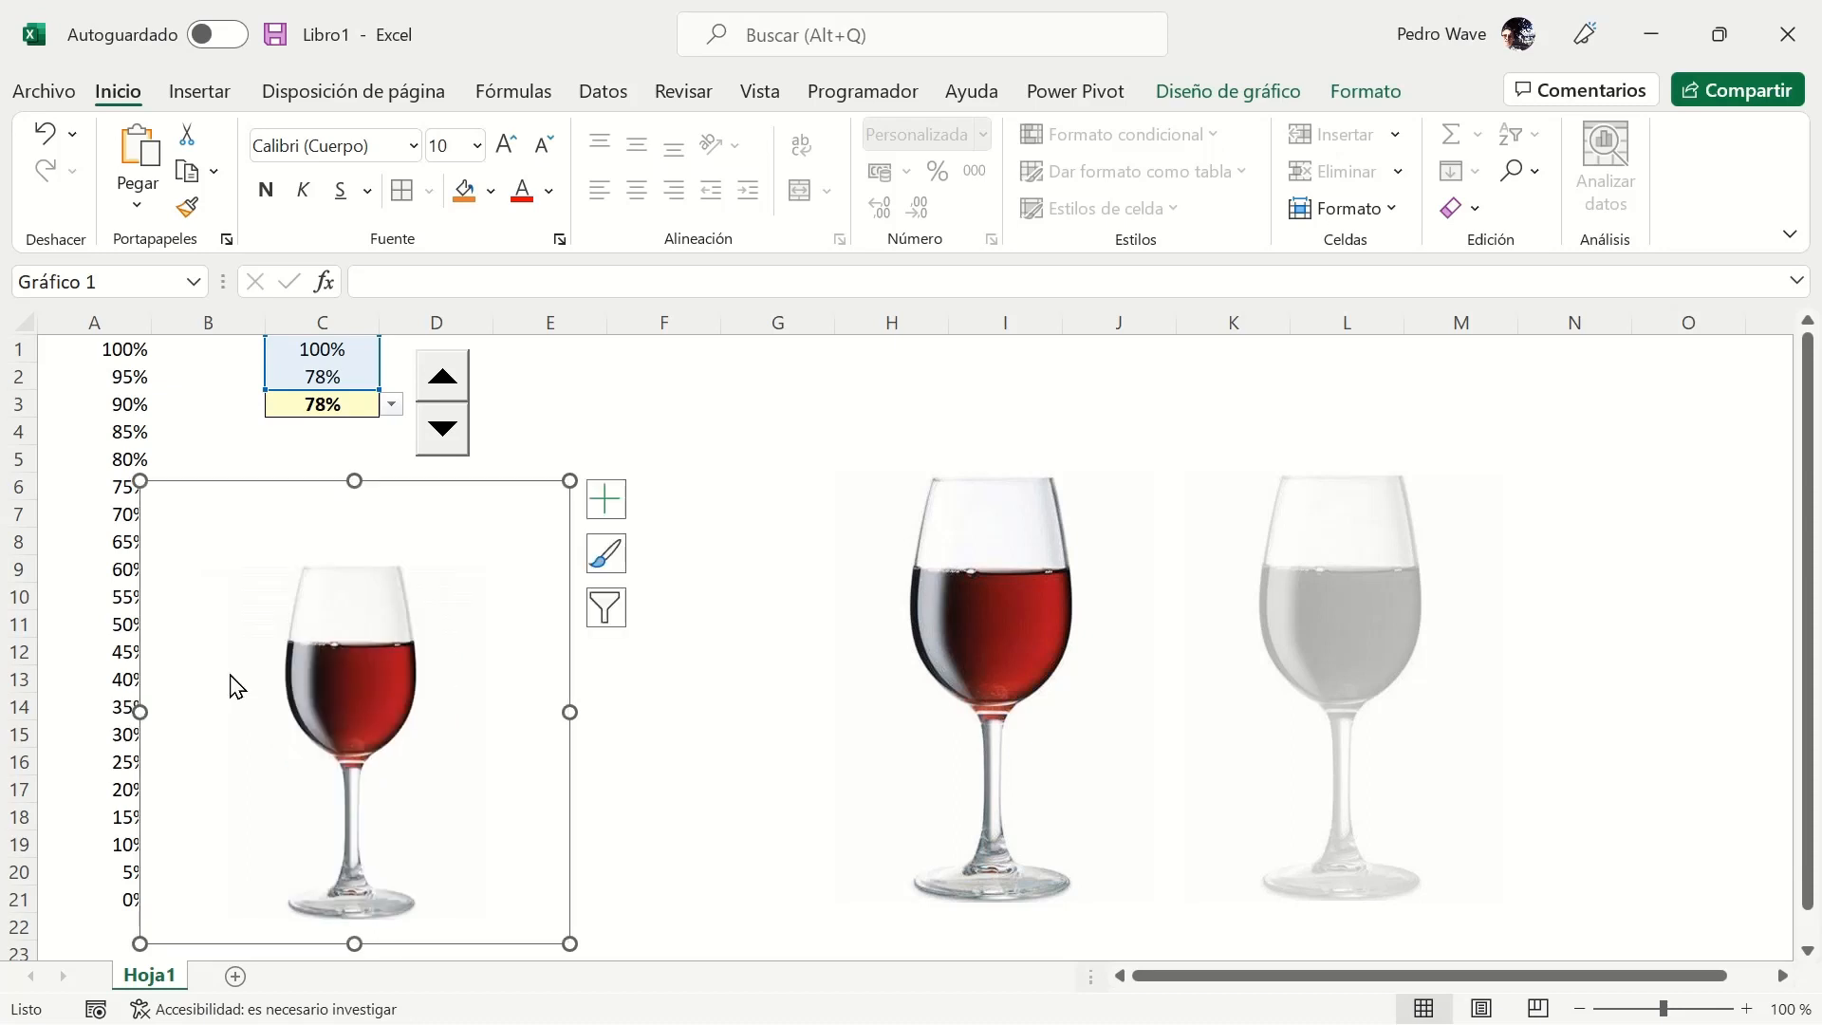
{"action": "left_click_drag", "start_coordinate": [352, 481], "coordinate": [354, 457]}
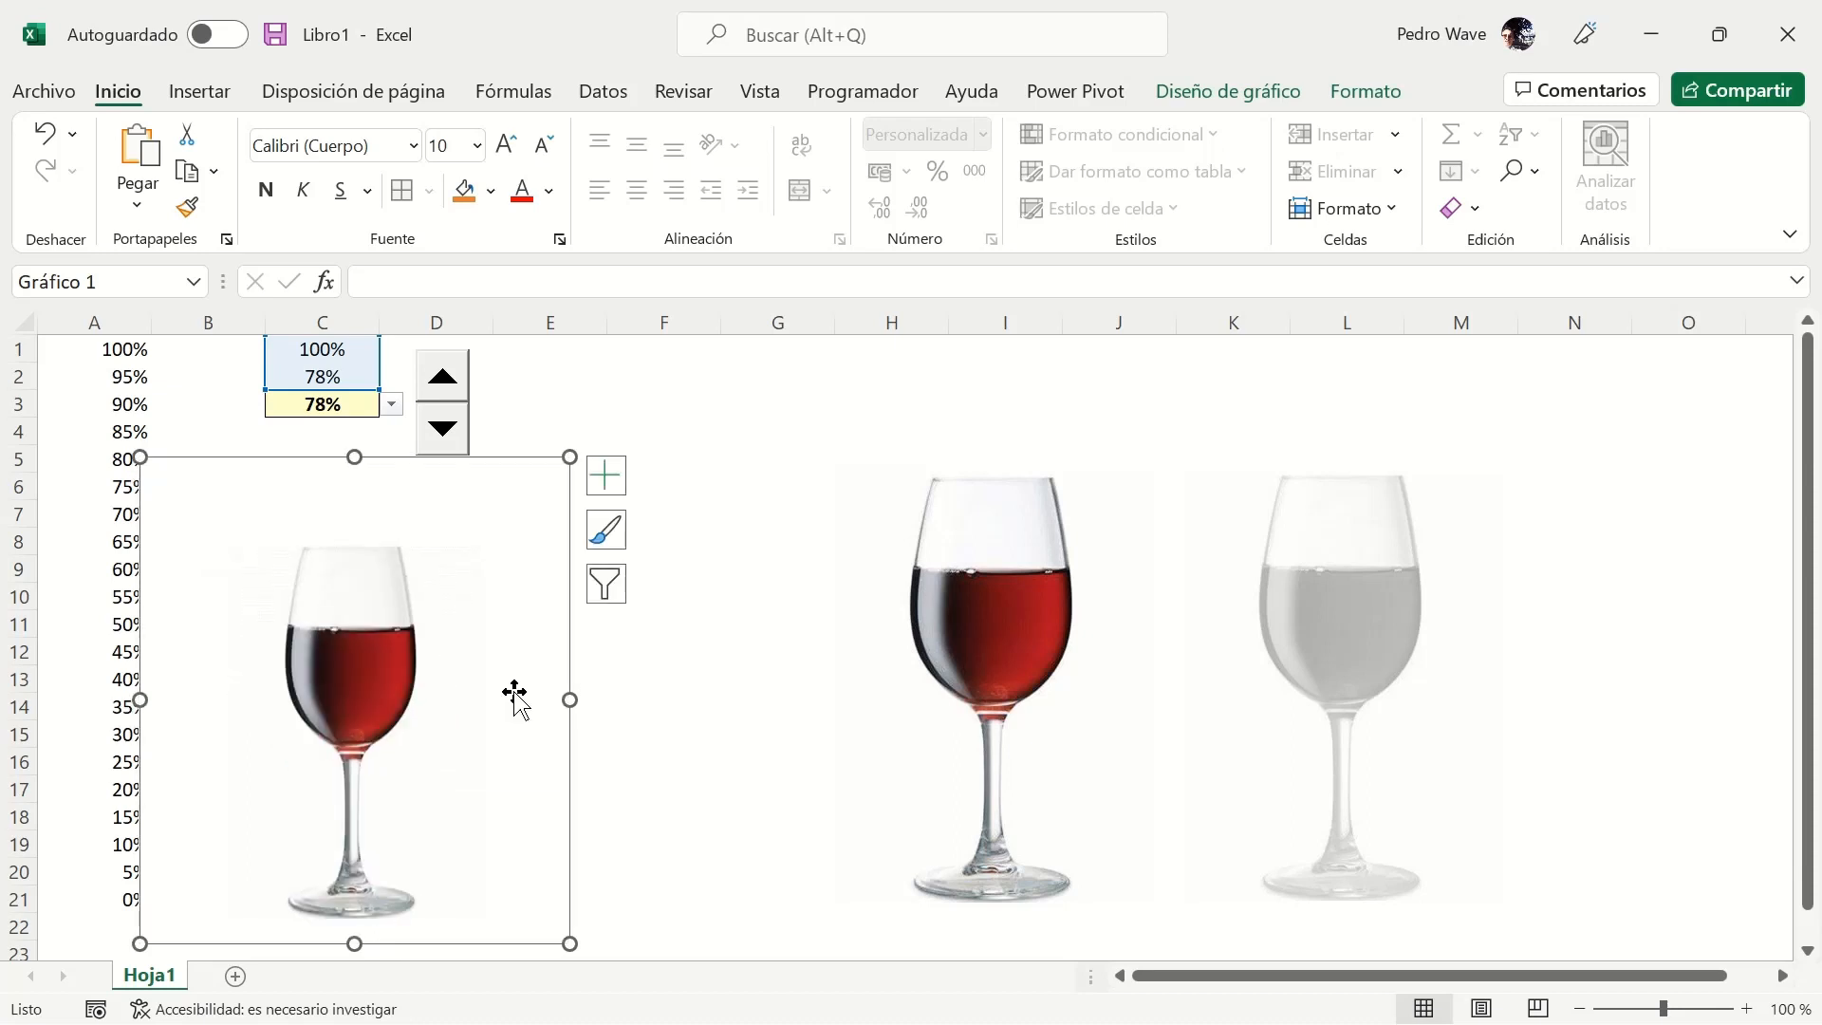
Hide the values in cells C1:C2 by applying the custom number format ;; to them.
{"action": "left_click", "coordinate": [333, 408]}
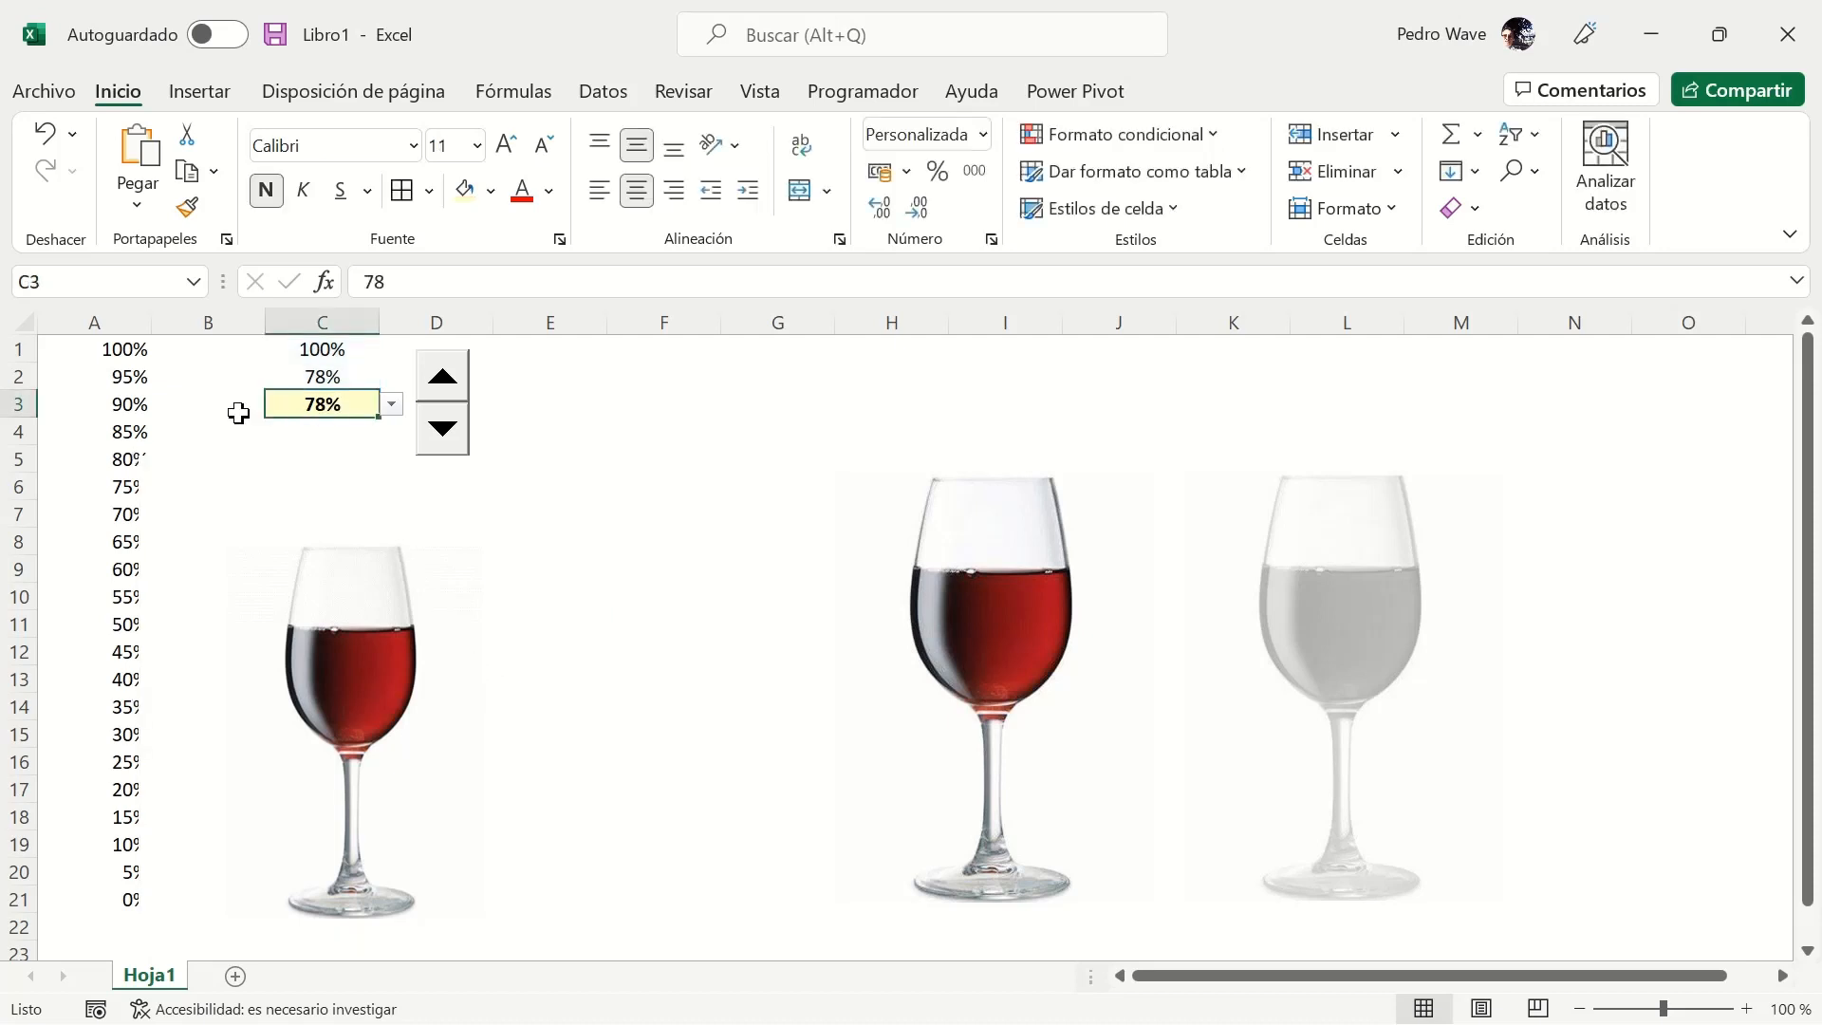
{"action": "left_click_drag", "start_coordinate": [288, 339], "coordinate": [317, 374]}
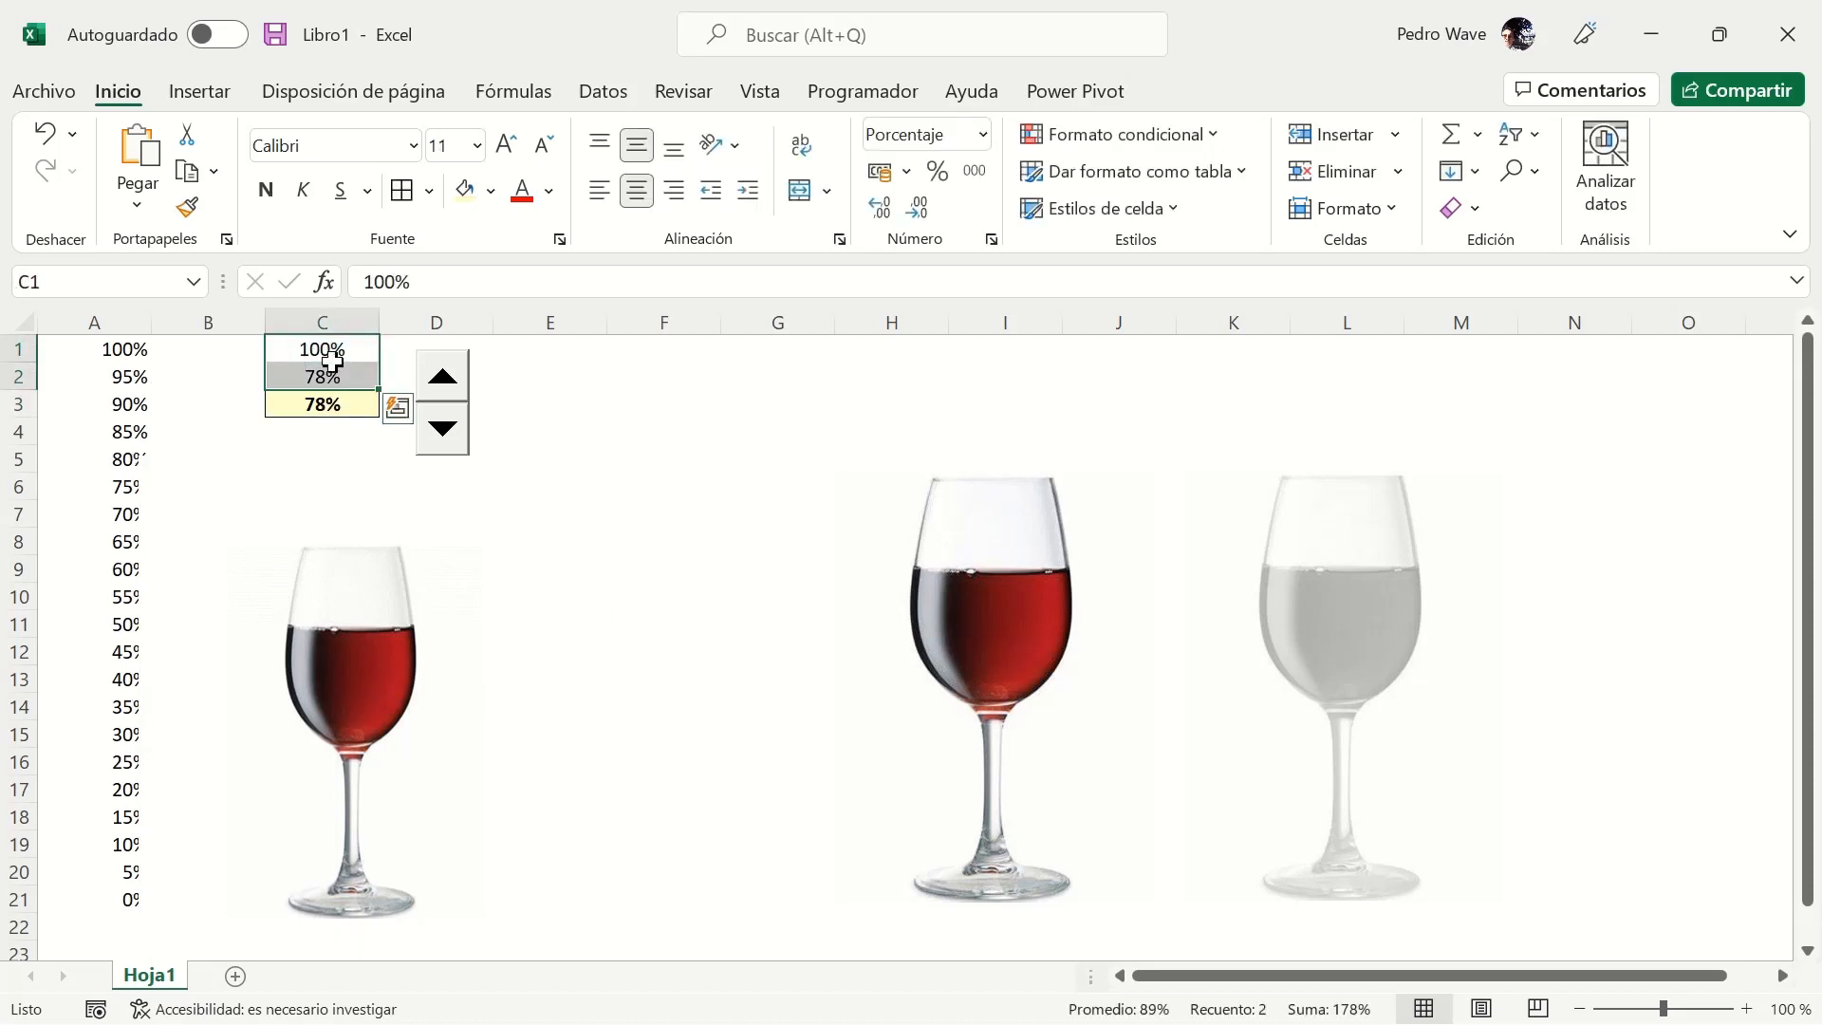
{"action": "left_click", "coordinate": [990, 242]}
{"action": "left_click", "coordinate": [566, 528]}
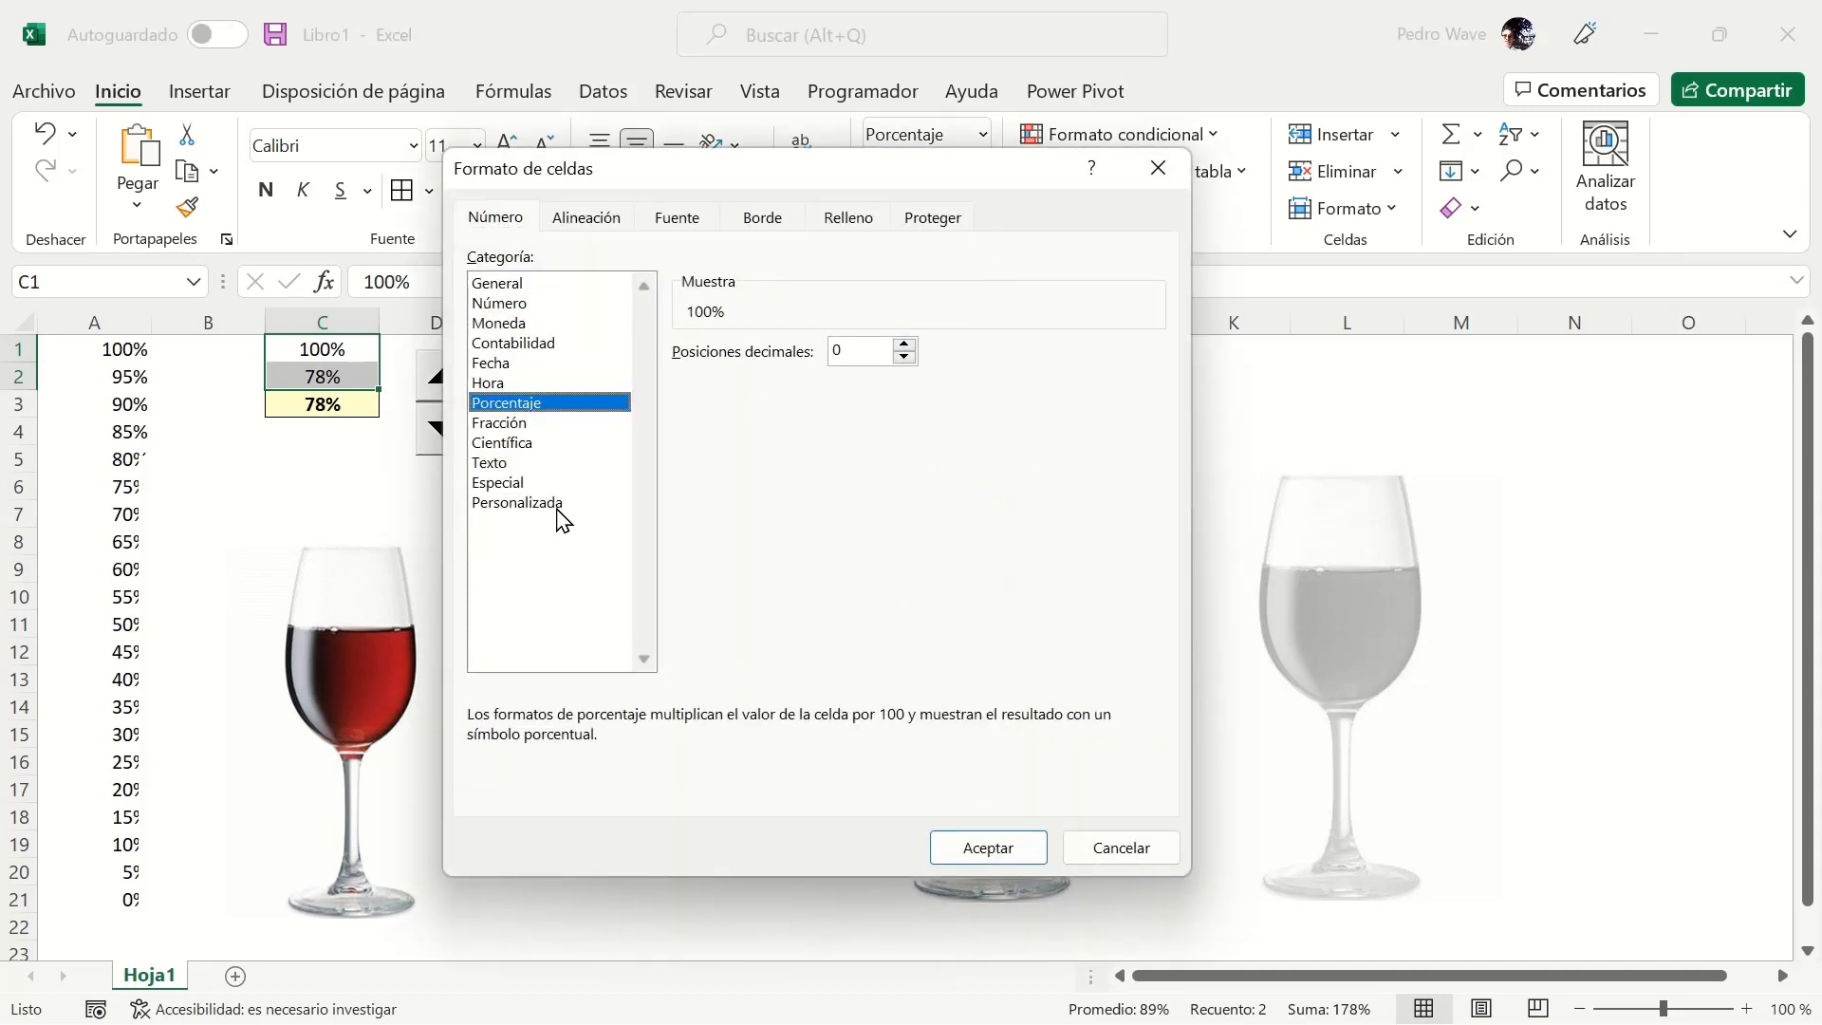
{"action": "left_click", "coordinate": [558, 504]}
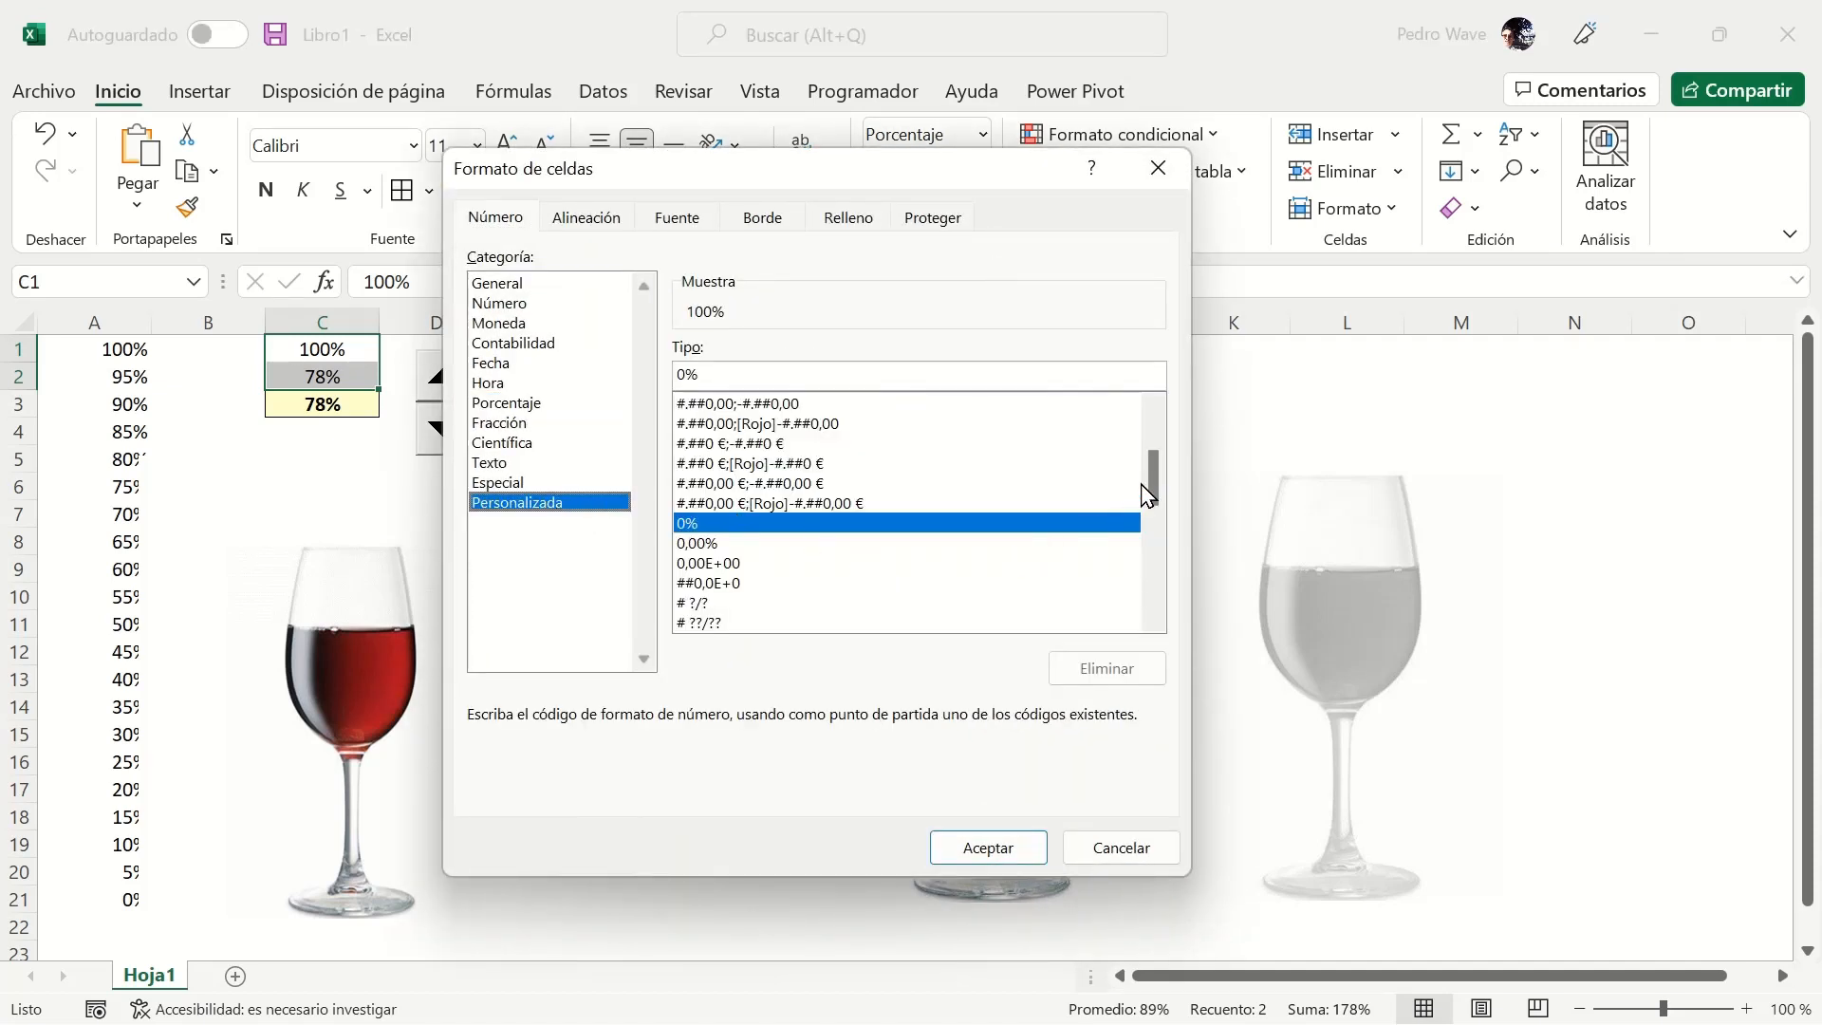
{"action": "left_click_drag", "start_coordinate": [752, 370], "coordinate": [671, 362]}
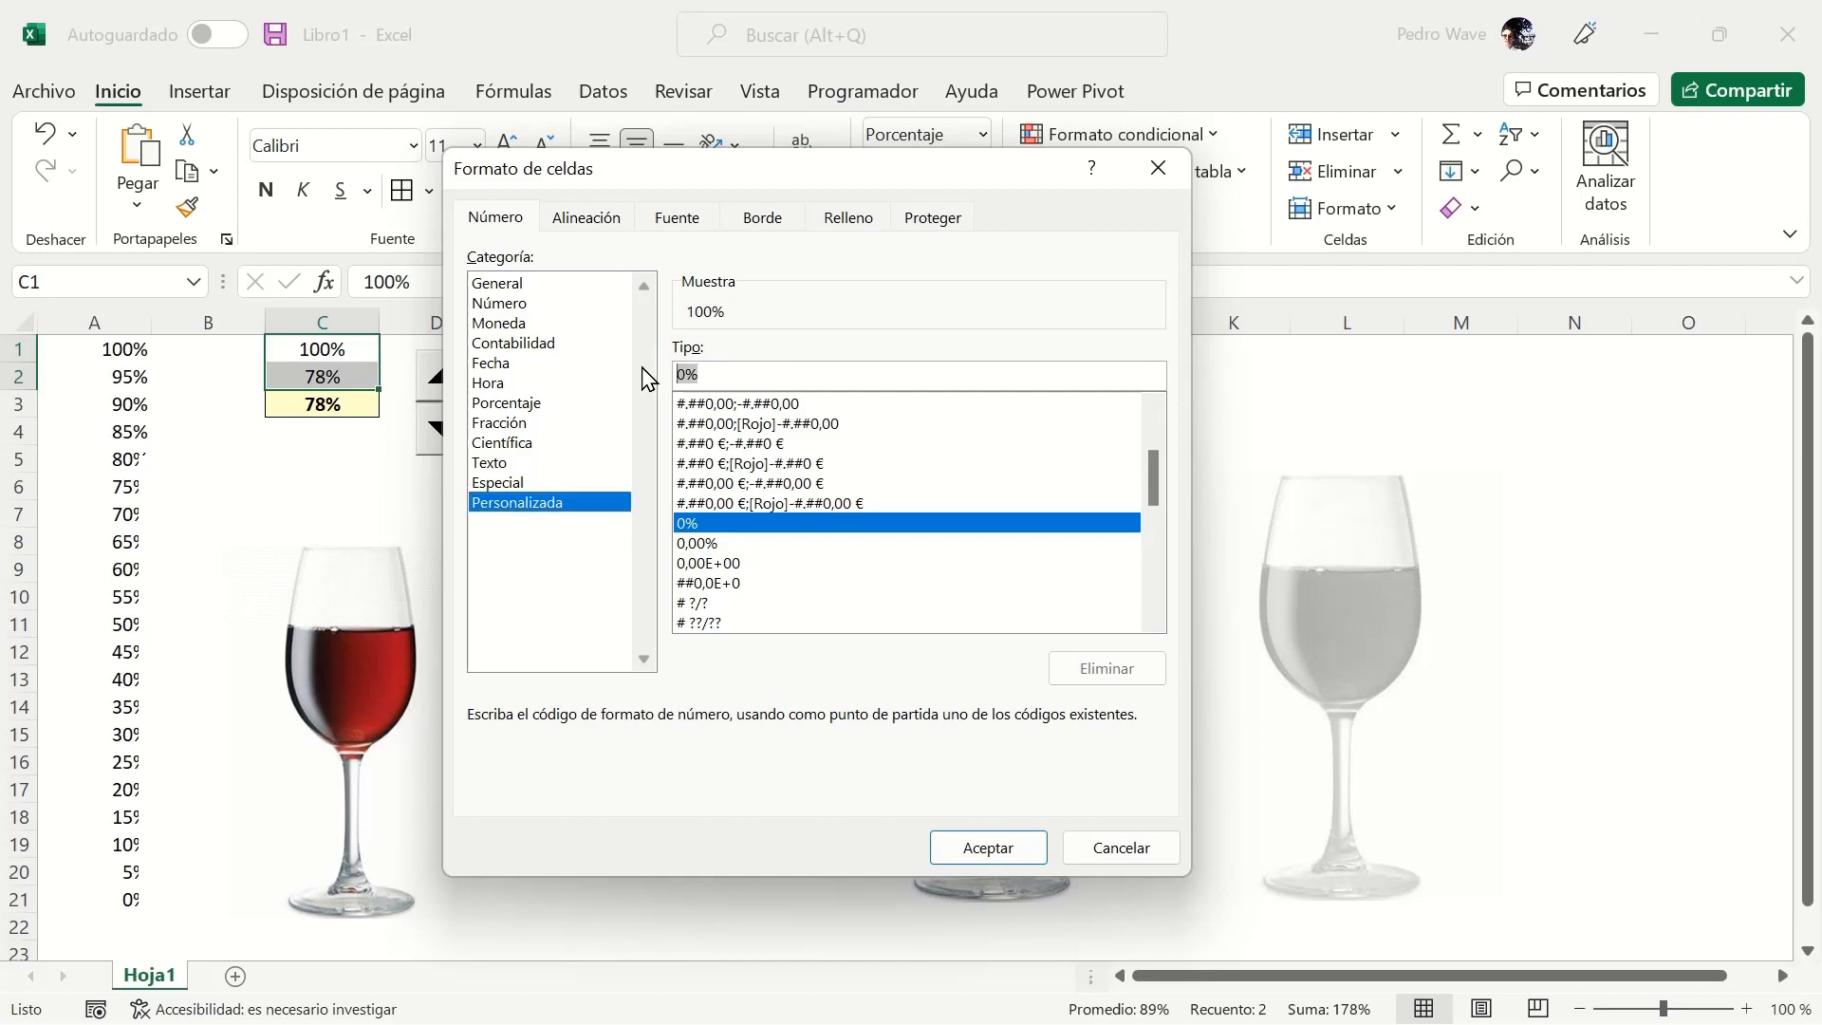
{"action": "type", "text": ";;"}
{"action": "key", "text": "Return"}
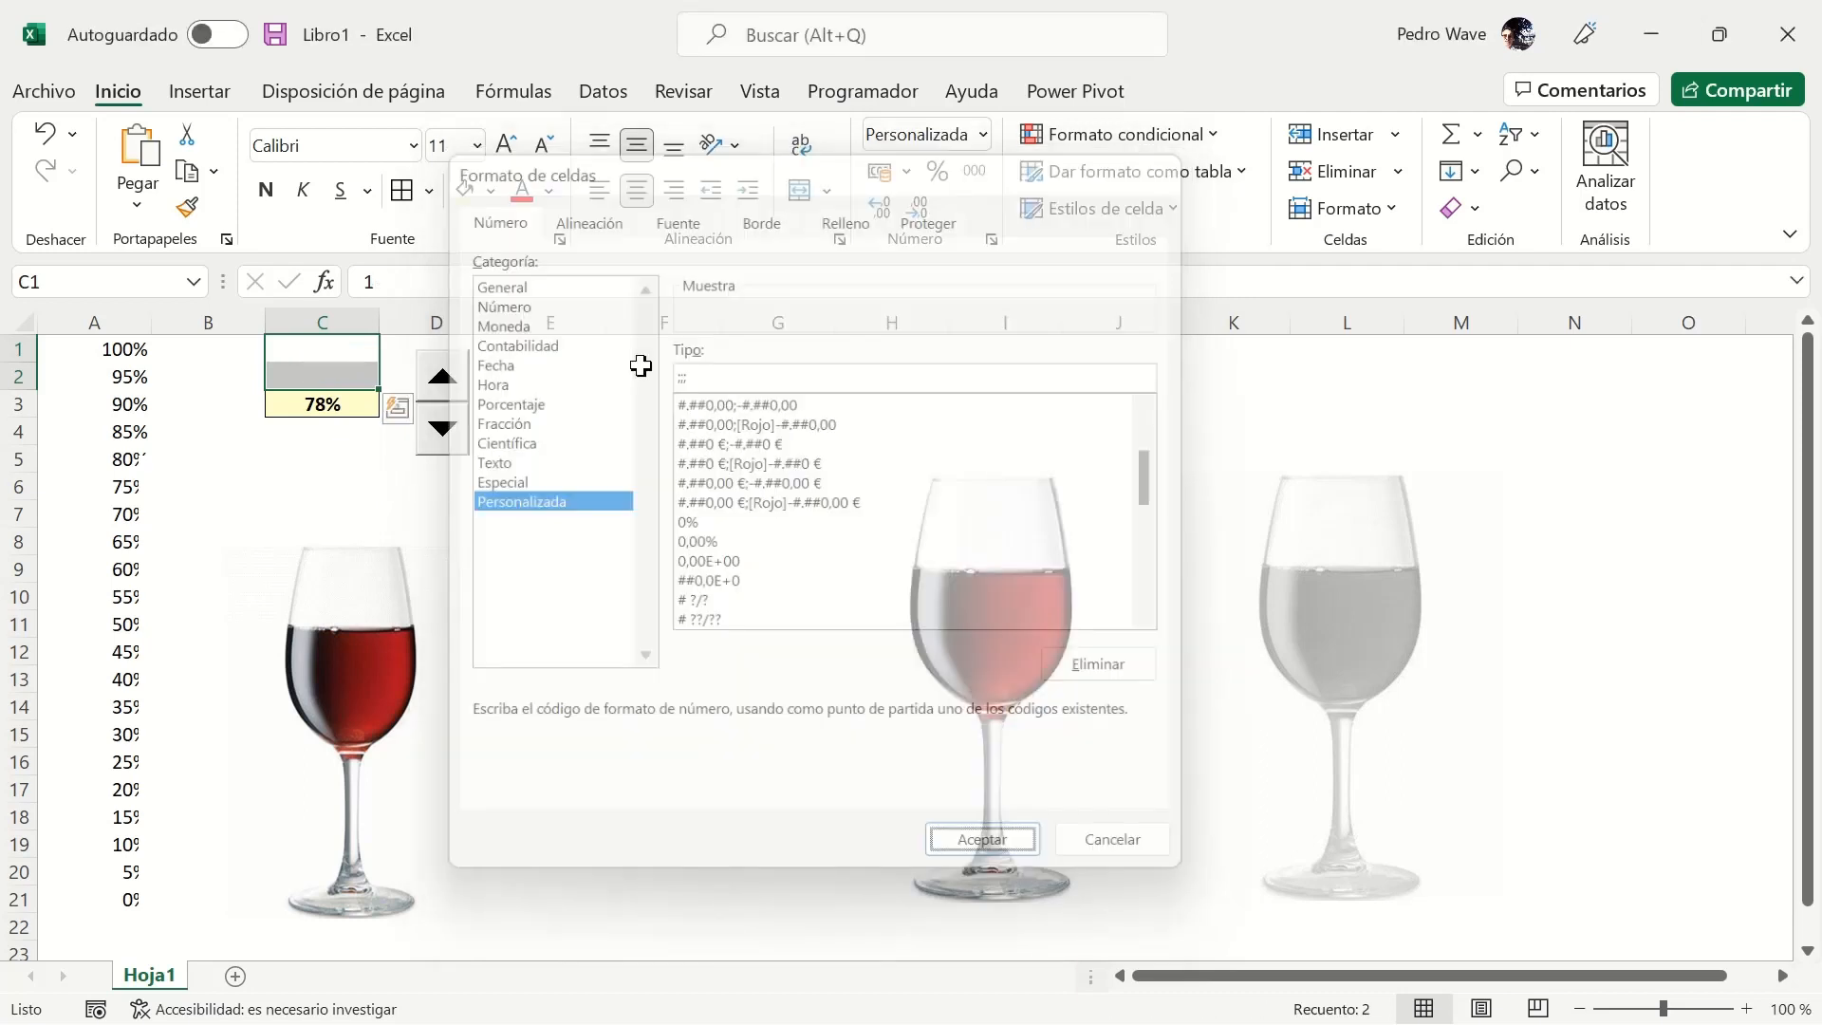
Change the font colour of the percentage list in A1:A21 to white and return to cell C3.
{"action": "left_click", "coordinate": [151, 349]}
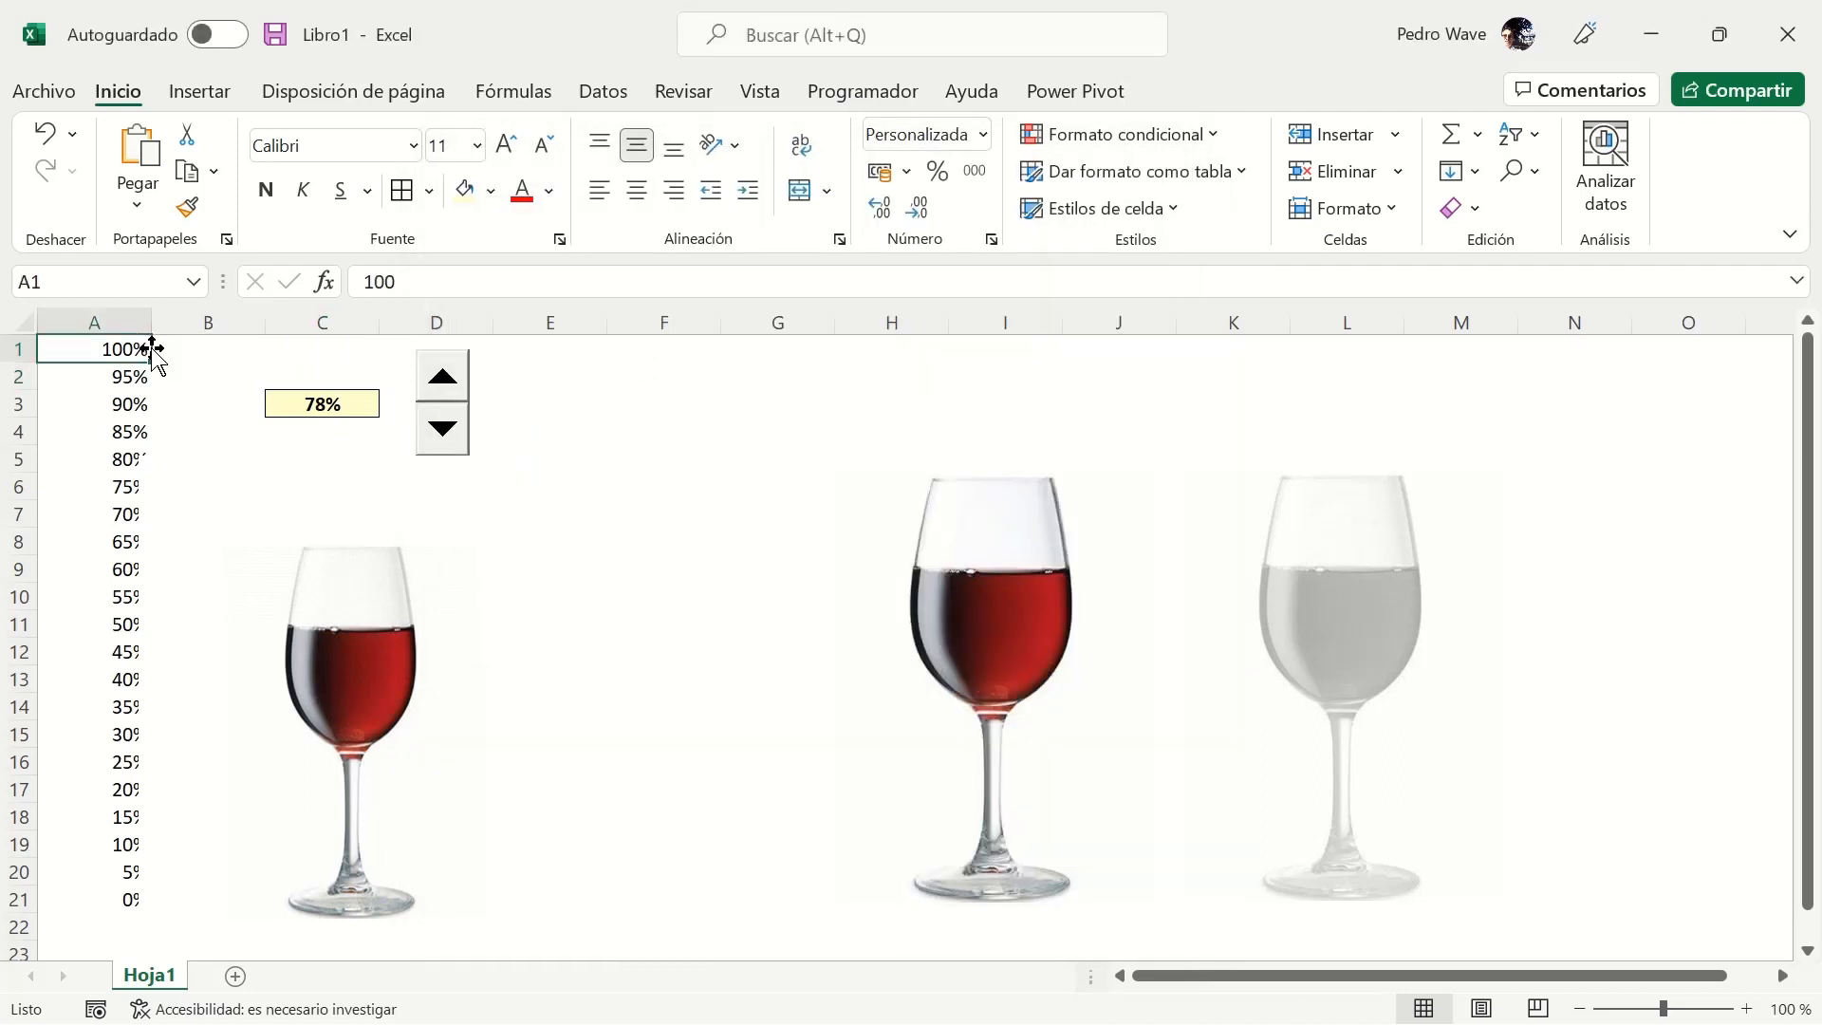
{"action": "key", "text": "ctrl+shift+Down"}
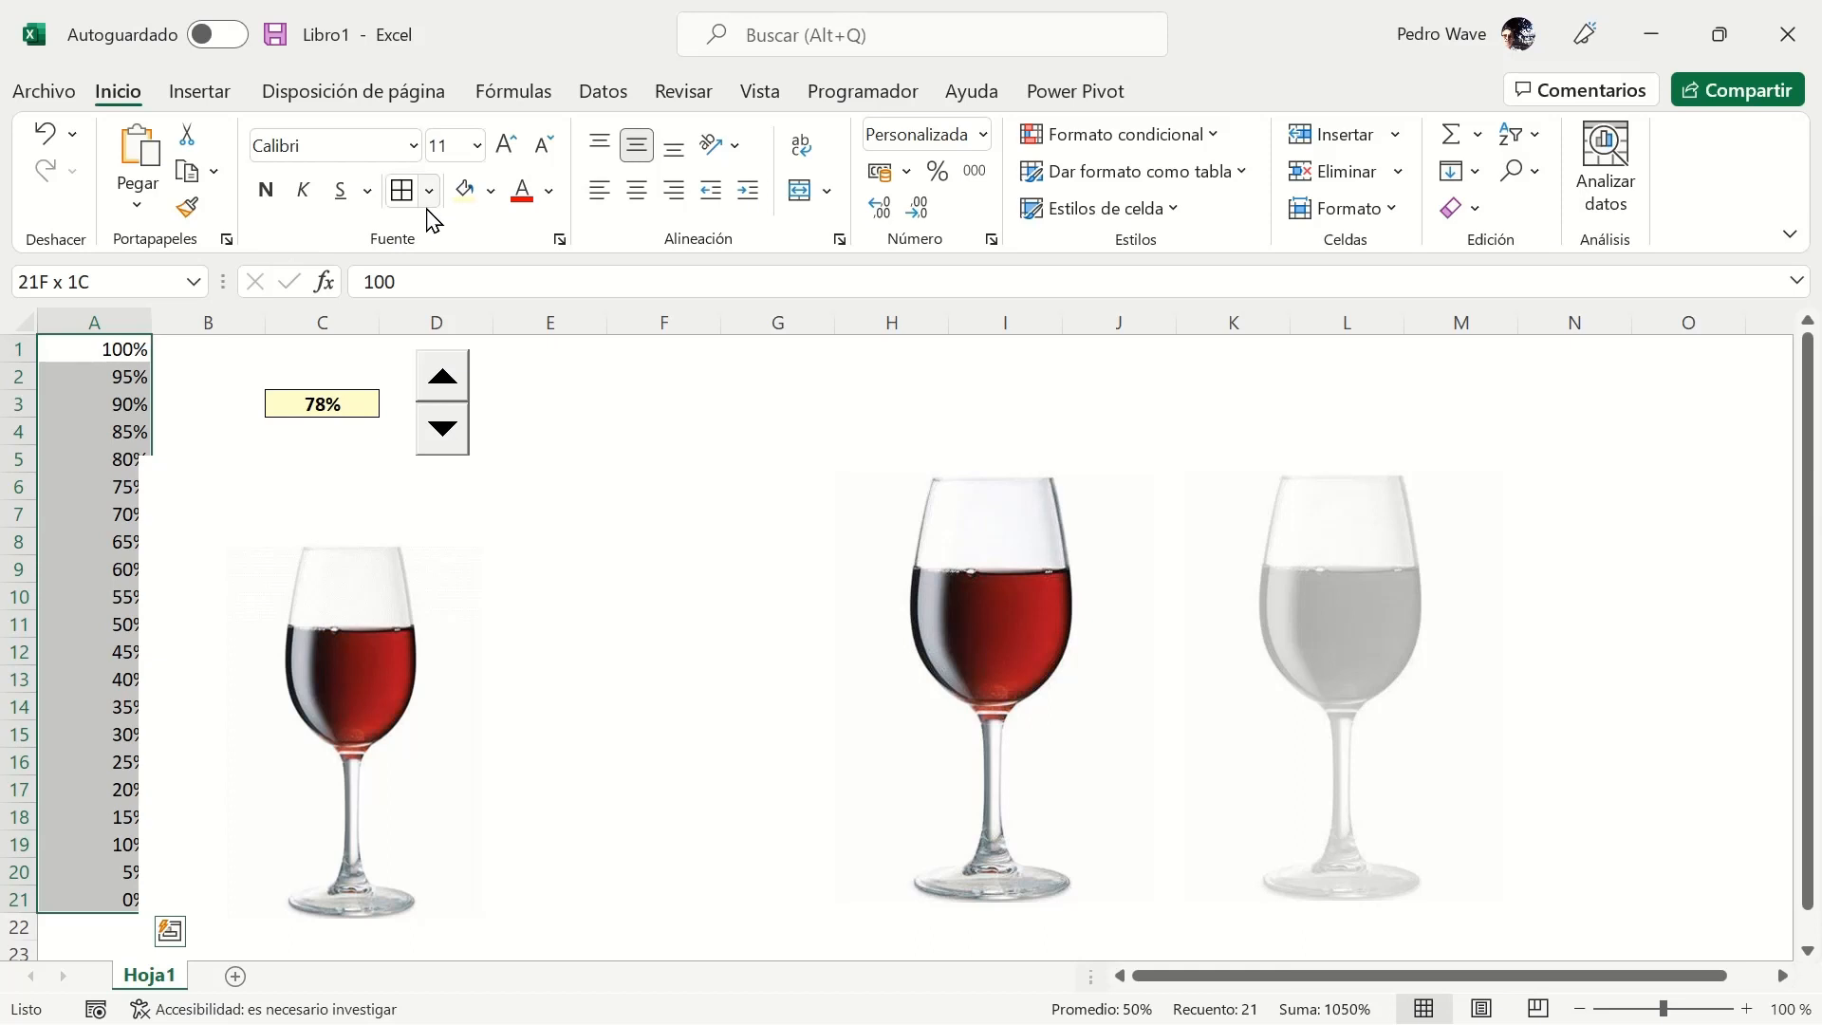
{"action": "left_click", "coordinate": [550, 192]}
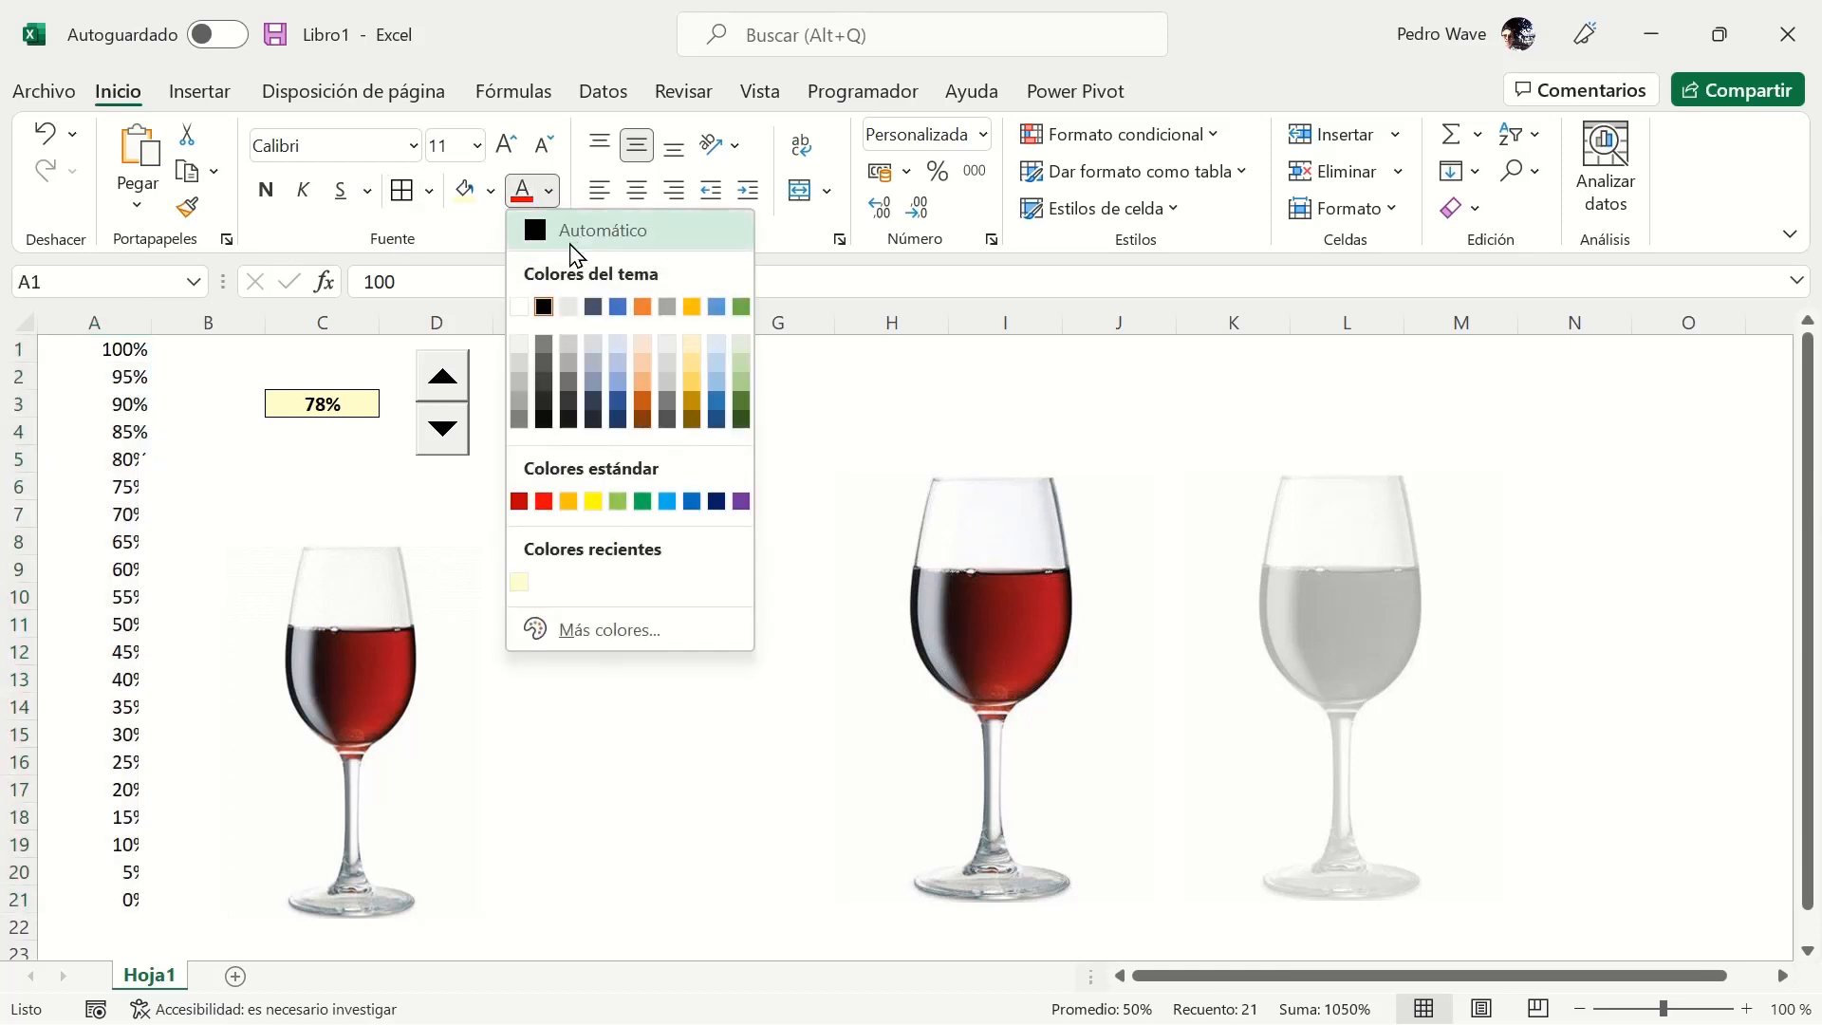
{"action": "left_click", "coordinate": [521, 308]}
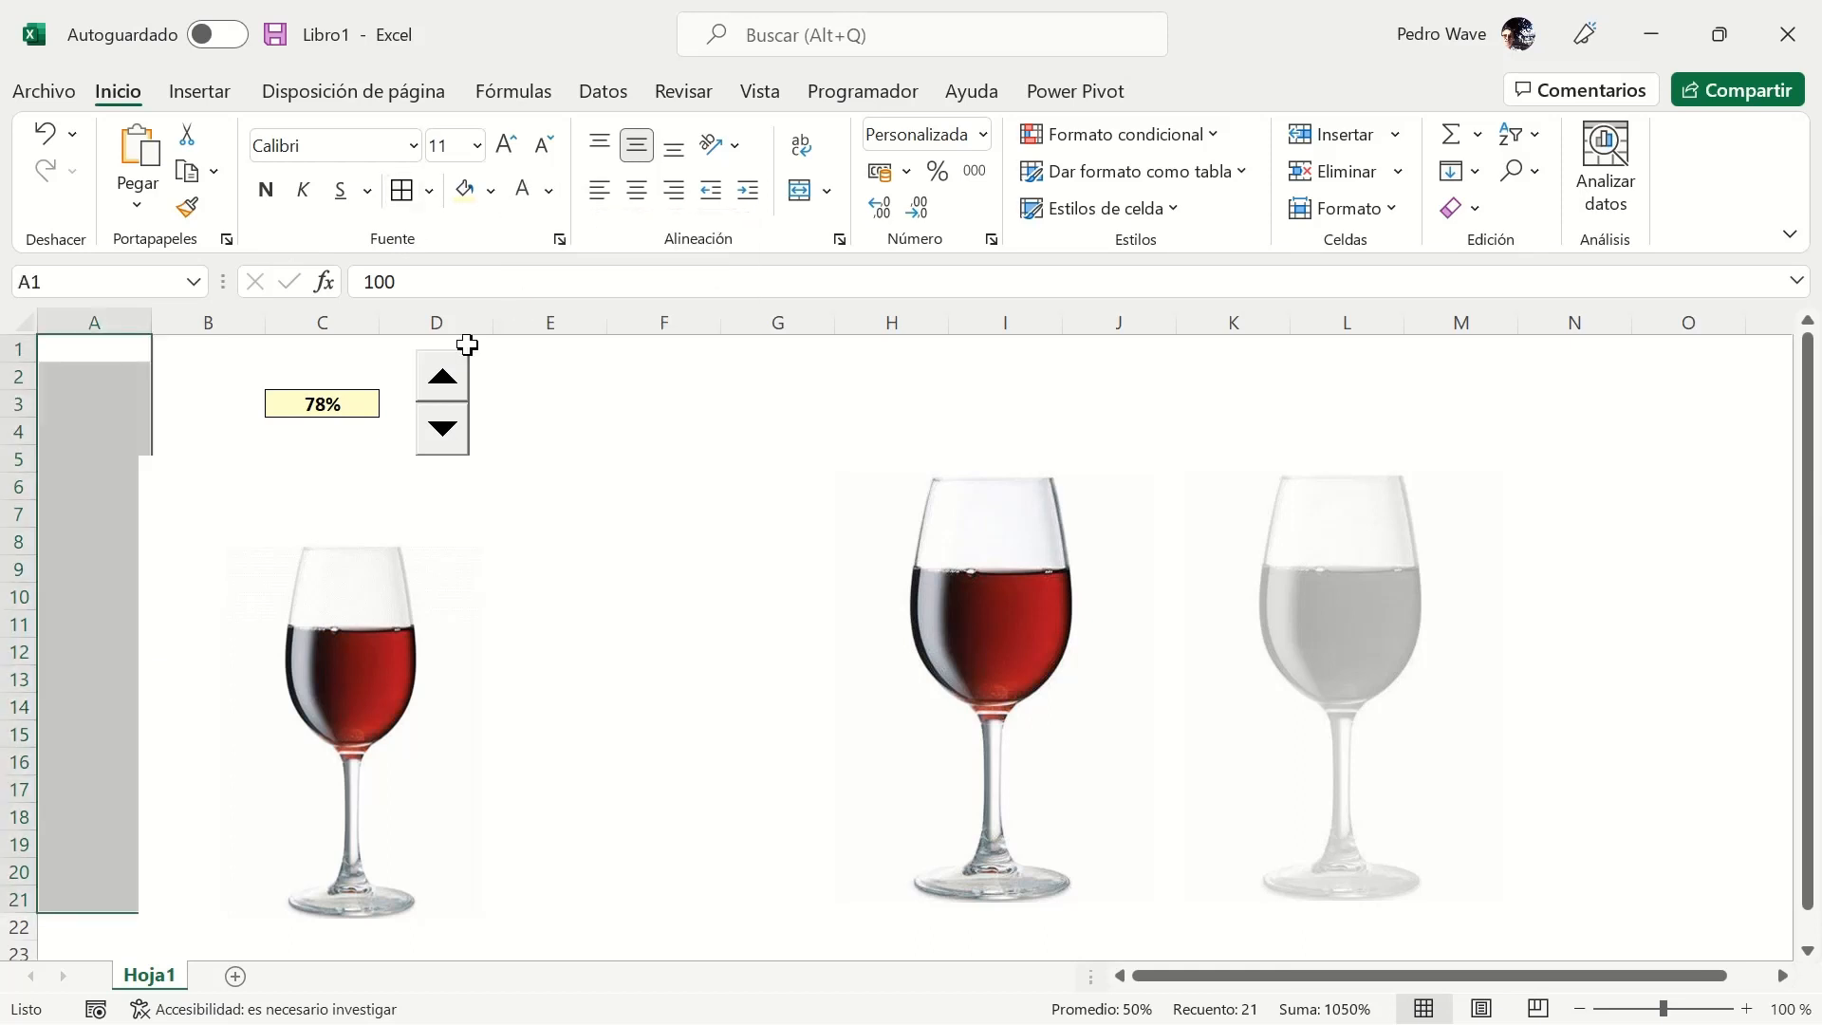
{"action": "left_click", "coordinate": [334, 397]}
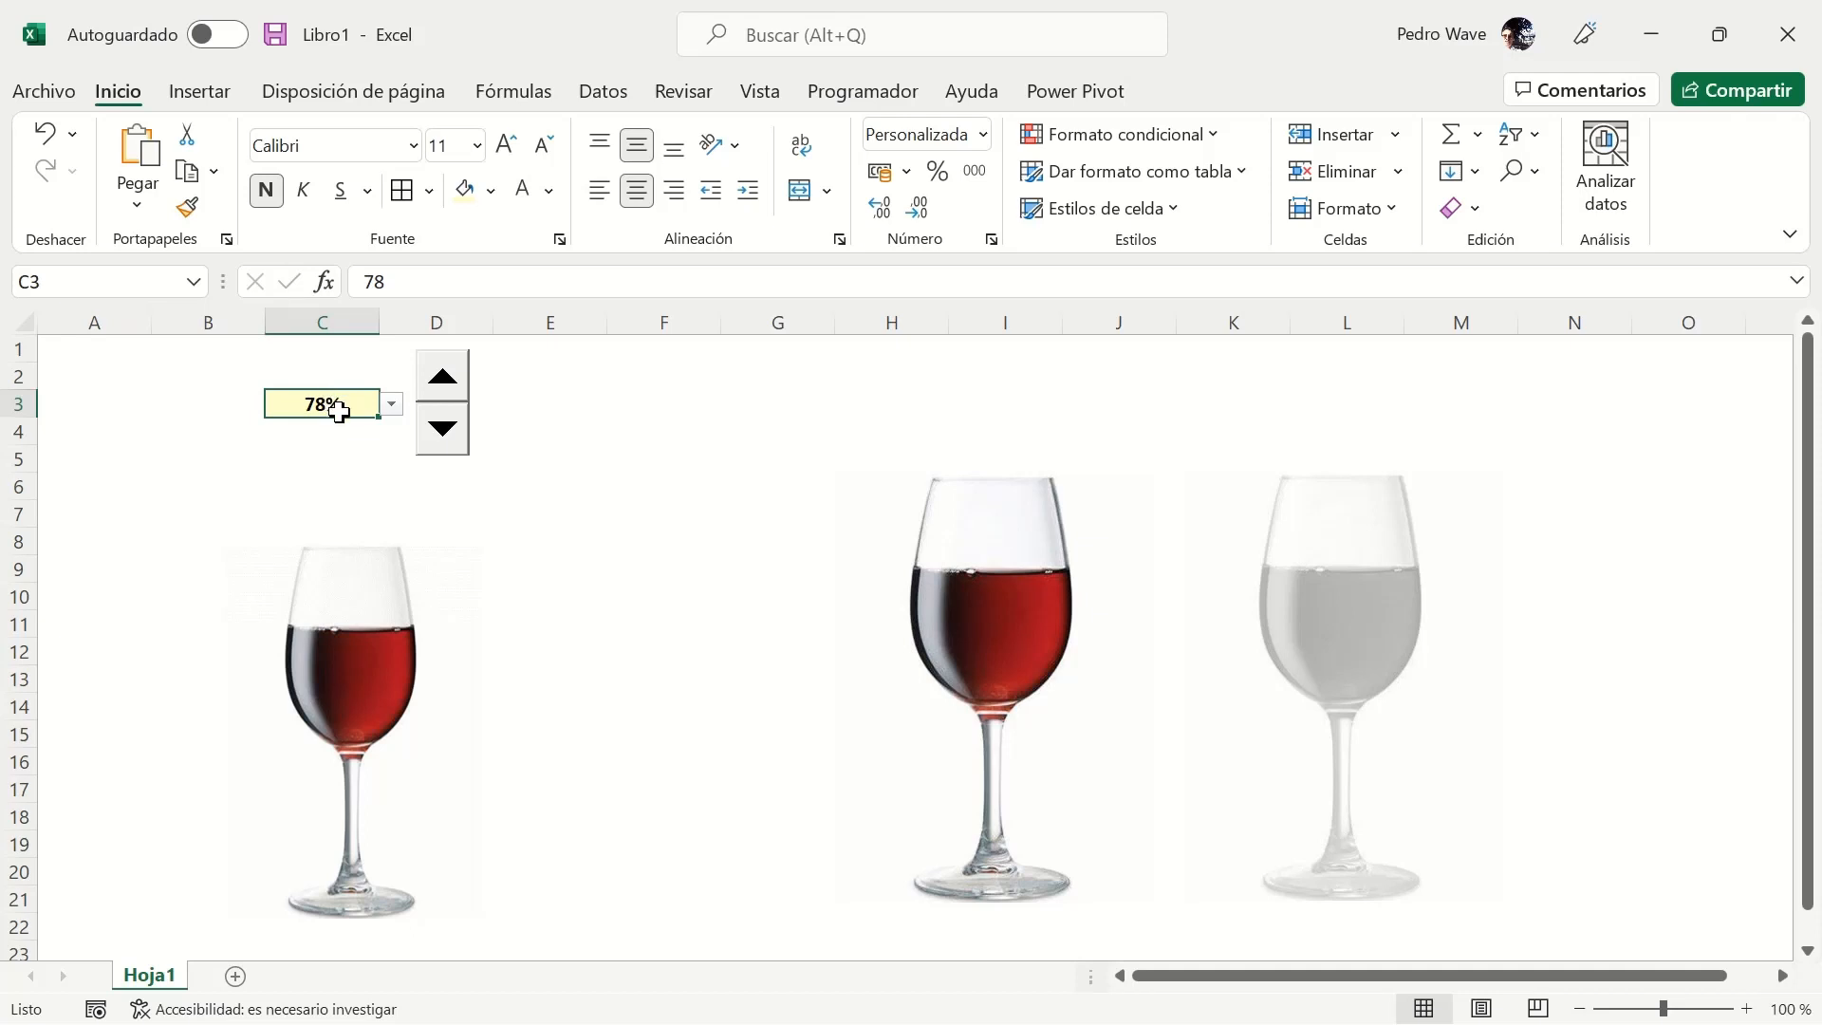
Extend the chart's upper edge up to row 4 and nudge the whole chart slightly towards column A.
{"action": "left_click", "coordinate": [354, 520]}
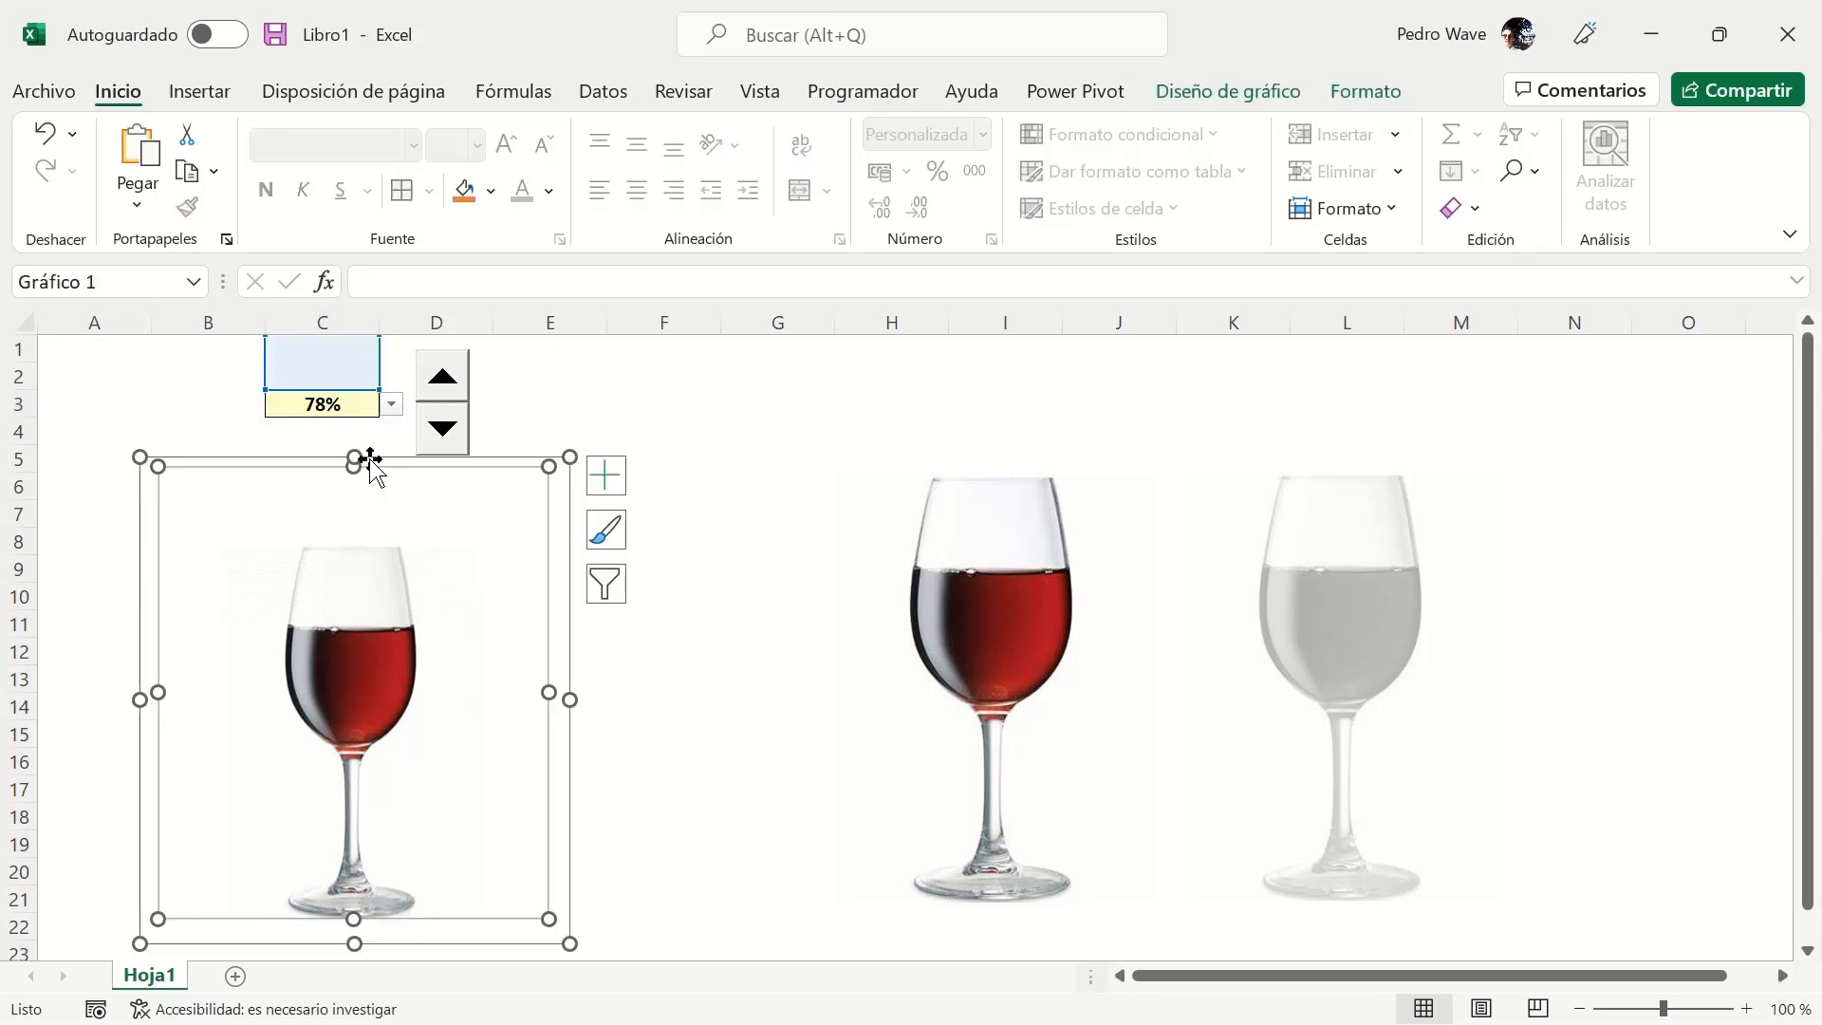
{"action": "left_click_drag", "start_coordinate": [371, 458], "coordinate": [358, 412]}
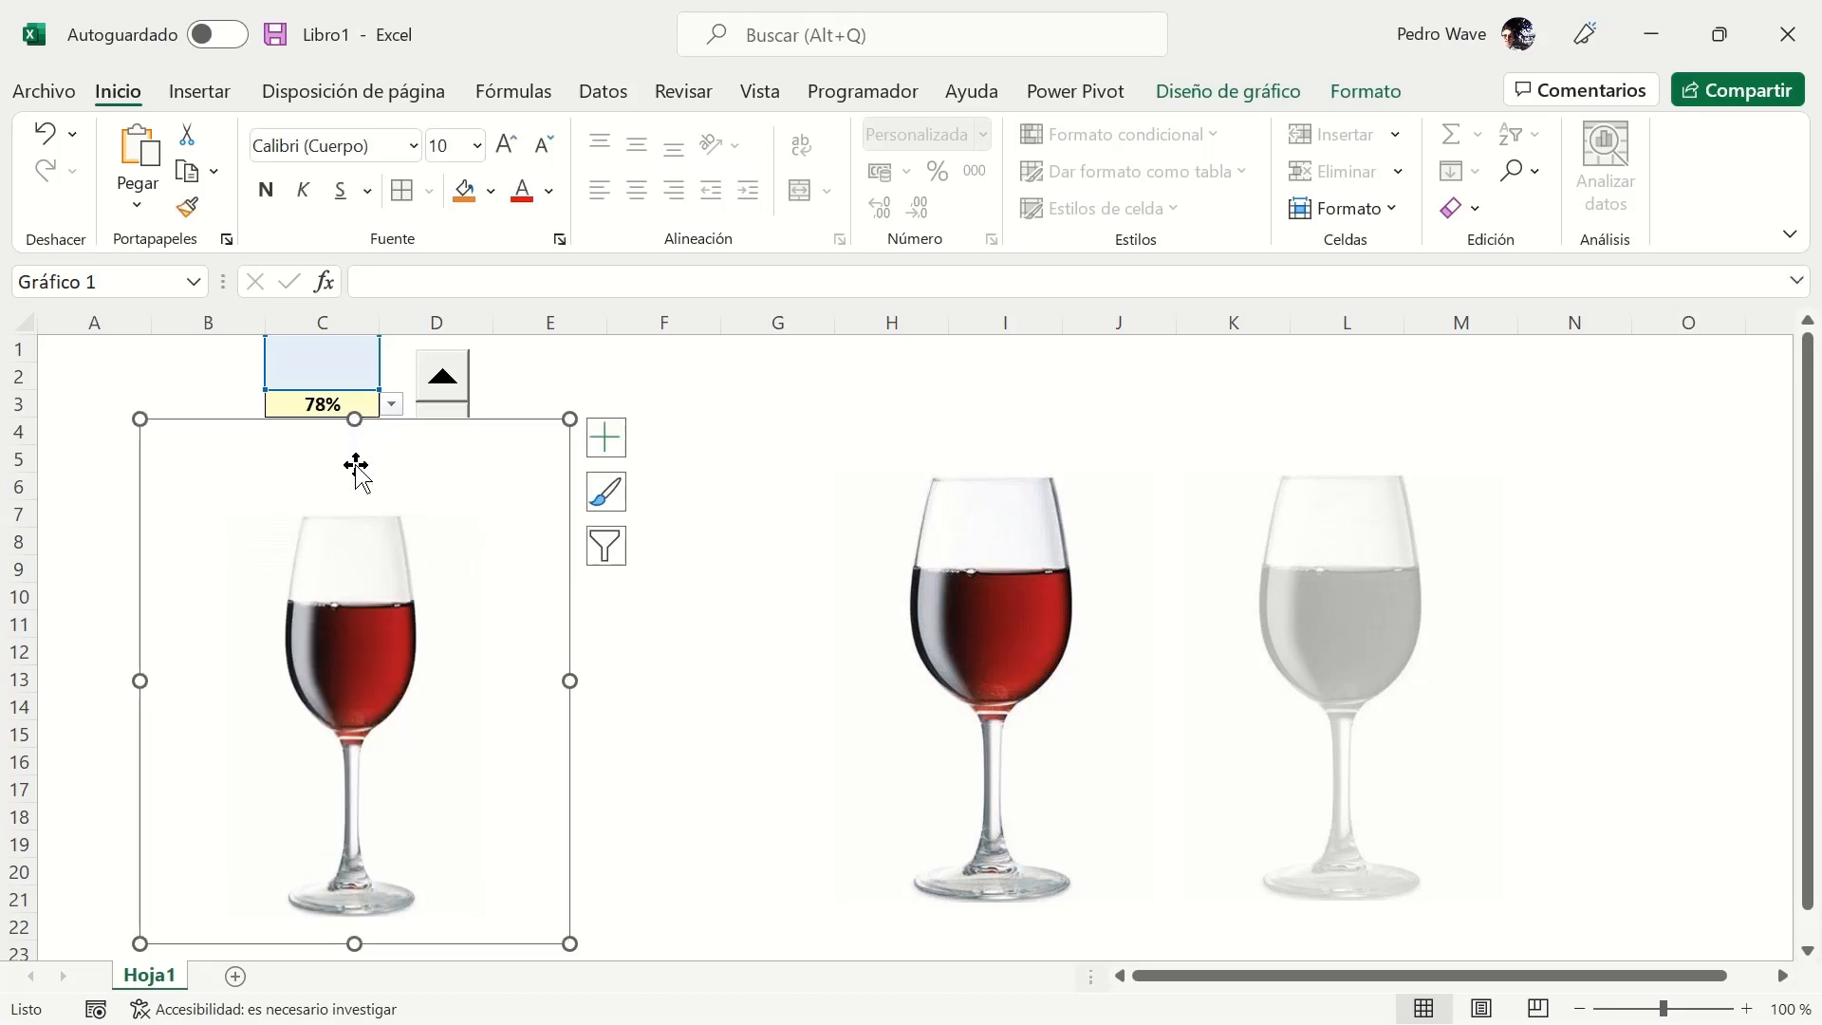
{"action": "key", "text": "Left"}
{"action": "key", "text": "Left"}
{"action": "key", "text": "Left"}
{"action": "key", "text": "Left"}
{"action": "key", "text": "Left"}
{"action": "key", "text": "Left"}
{"action": "key", "text": "Left"}
{"action": "key", "text": "Left"}
{"action": "key", "text": "Left"}
{"action": "key", "text": "Left"}
{"action": "key", "text": "Left"}
{"action": "key", "text": "Left"}
{"action": "key", "text": "Left"}
{"action": "key", "text": "Left"}
{"action": "key", "text": "Left"}
{"action": "key", "text": "Left"}
{"action": "key", "text": "Left"}
{"action": "key", "text": "Left"}
{"action": "key", "text": "Left"}
{"action": "key", "text": "Left"}
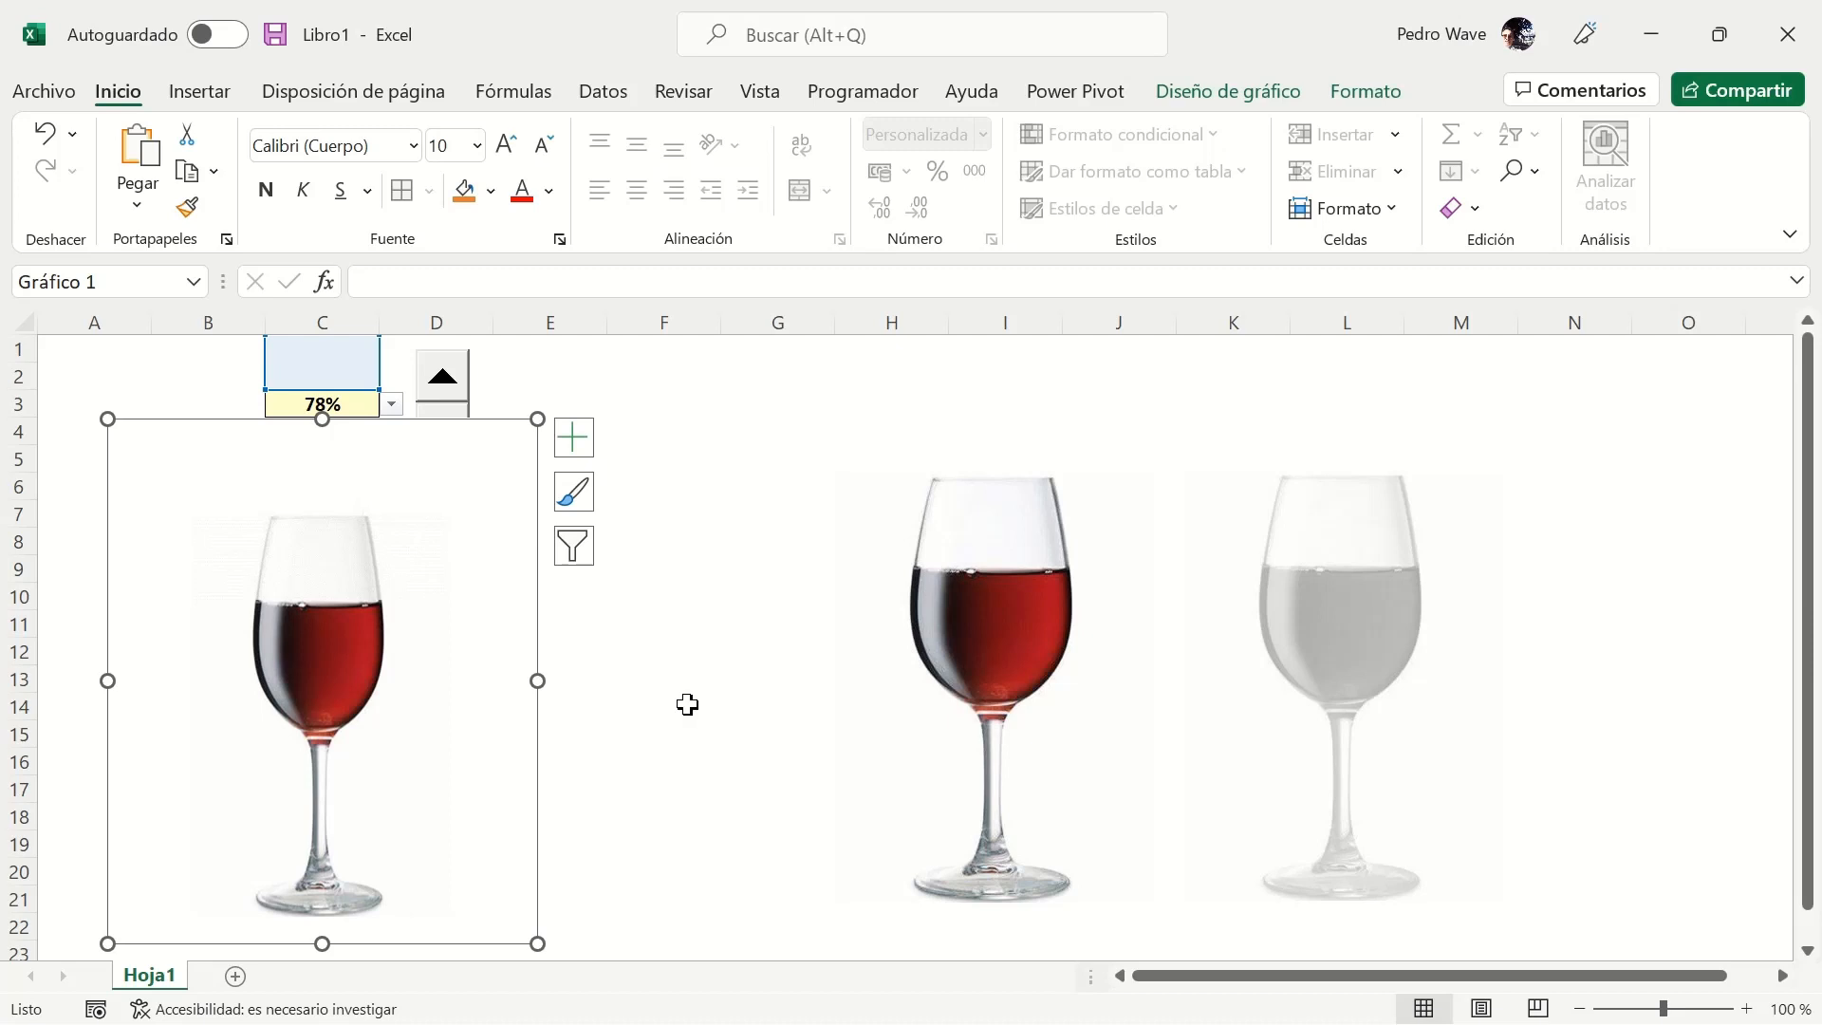
Test the glass chart by choosing 100%, 70% and 0% in turn from the list in cell C3.
{"action": "left_click", "coordinate": [322, 406]}
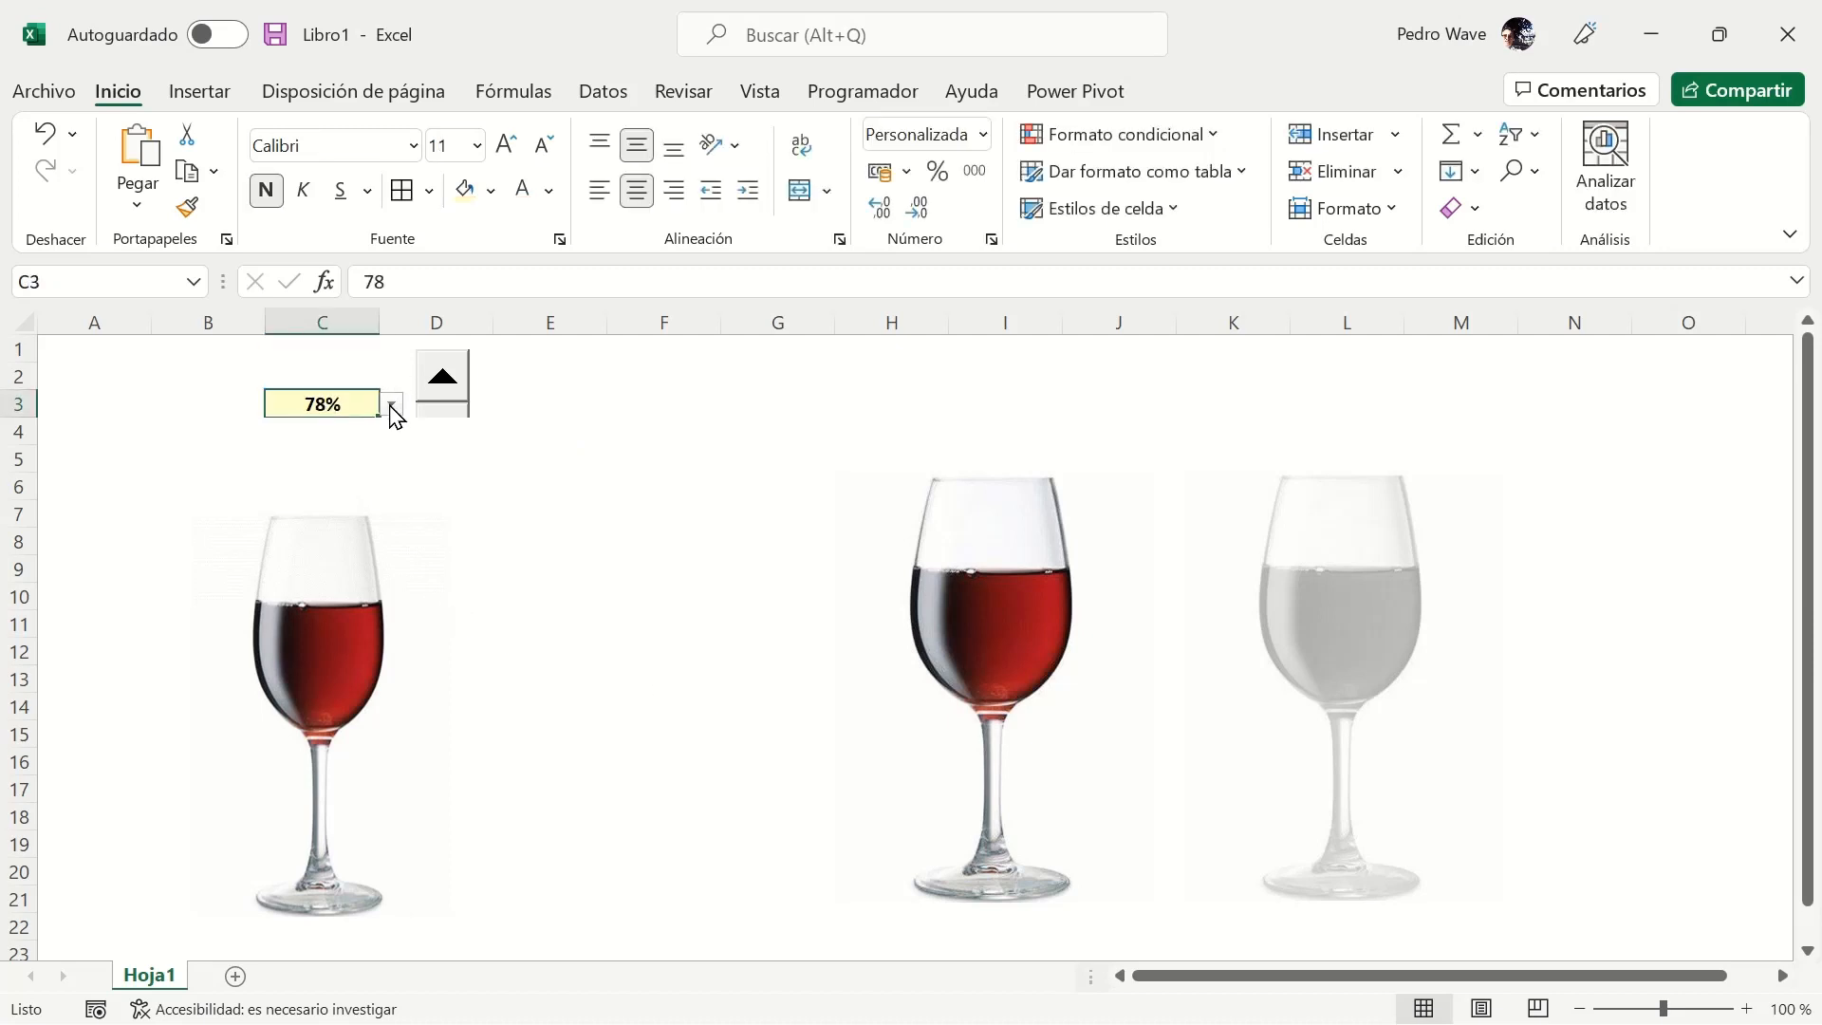
{"action": "left_click", "coordinate": [392, 407]}
{"action": "left_click", "coordinate": [365, 428]}
{"action": "left_click", "coordinate": [397, 413]}
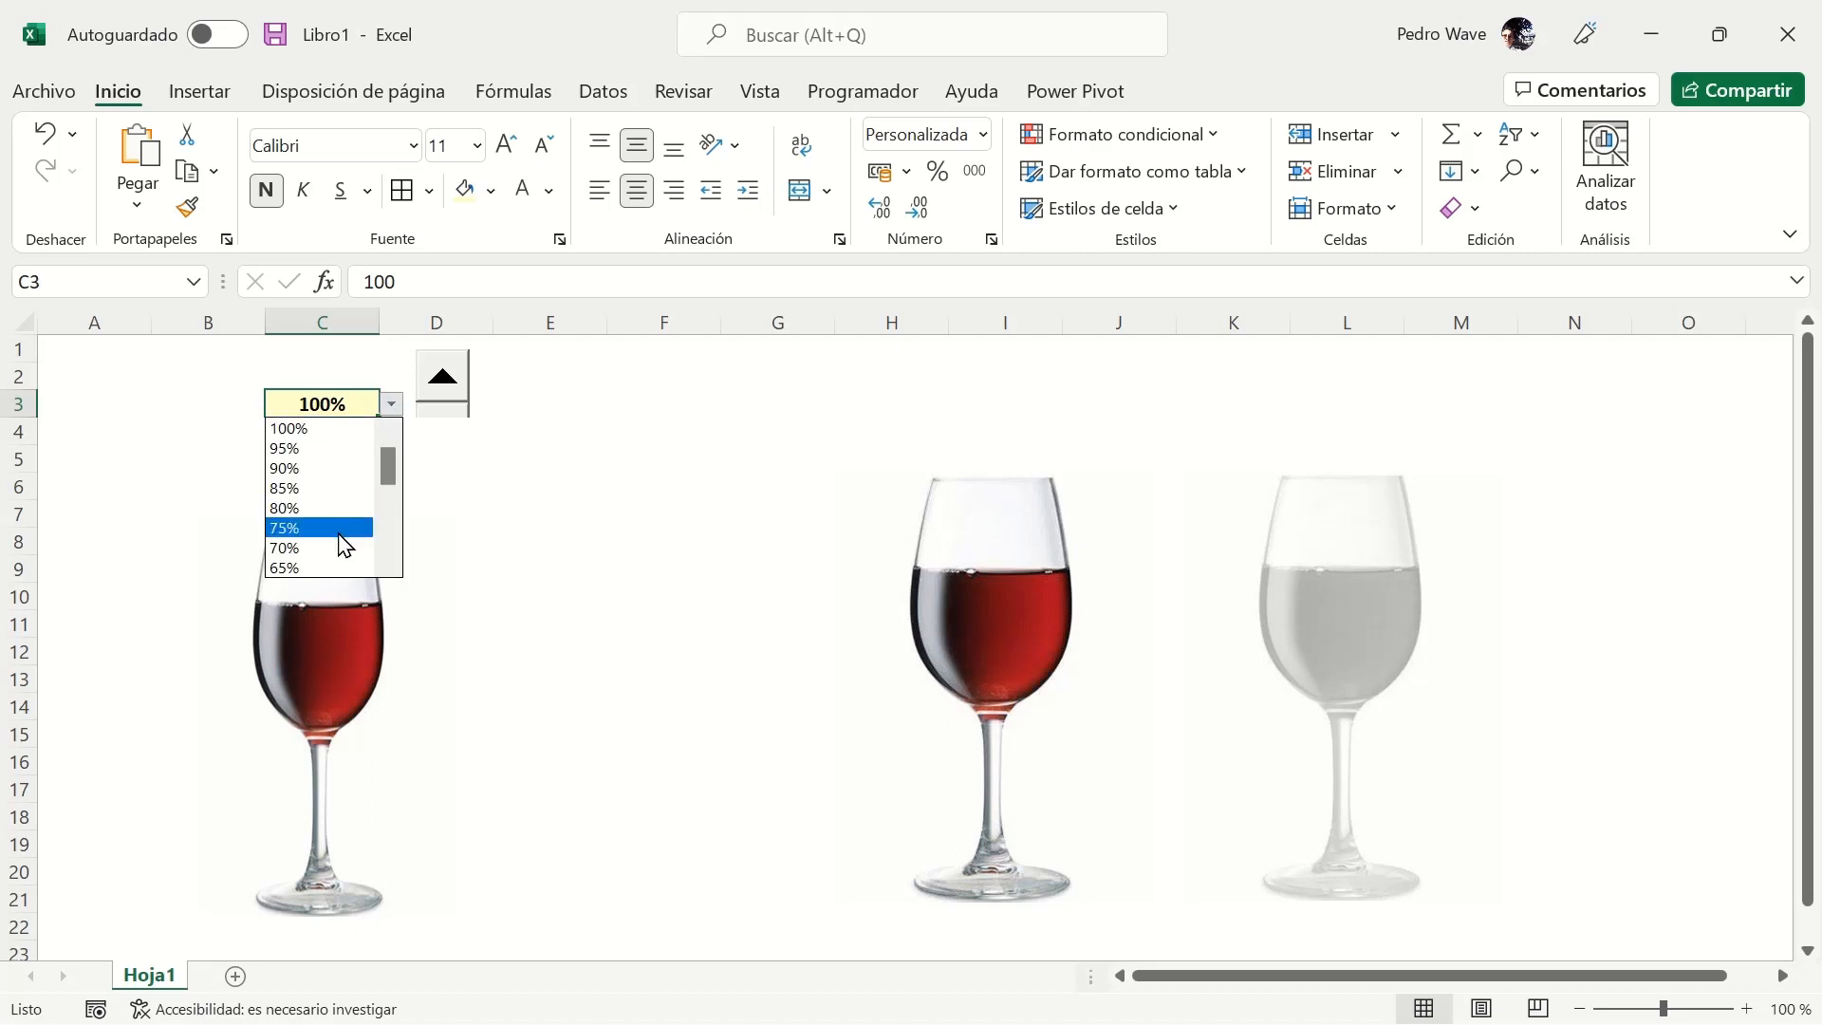
{"action": "left_click", "coordinate": [331, 551]}
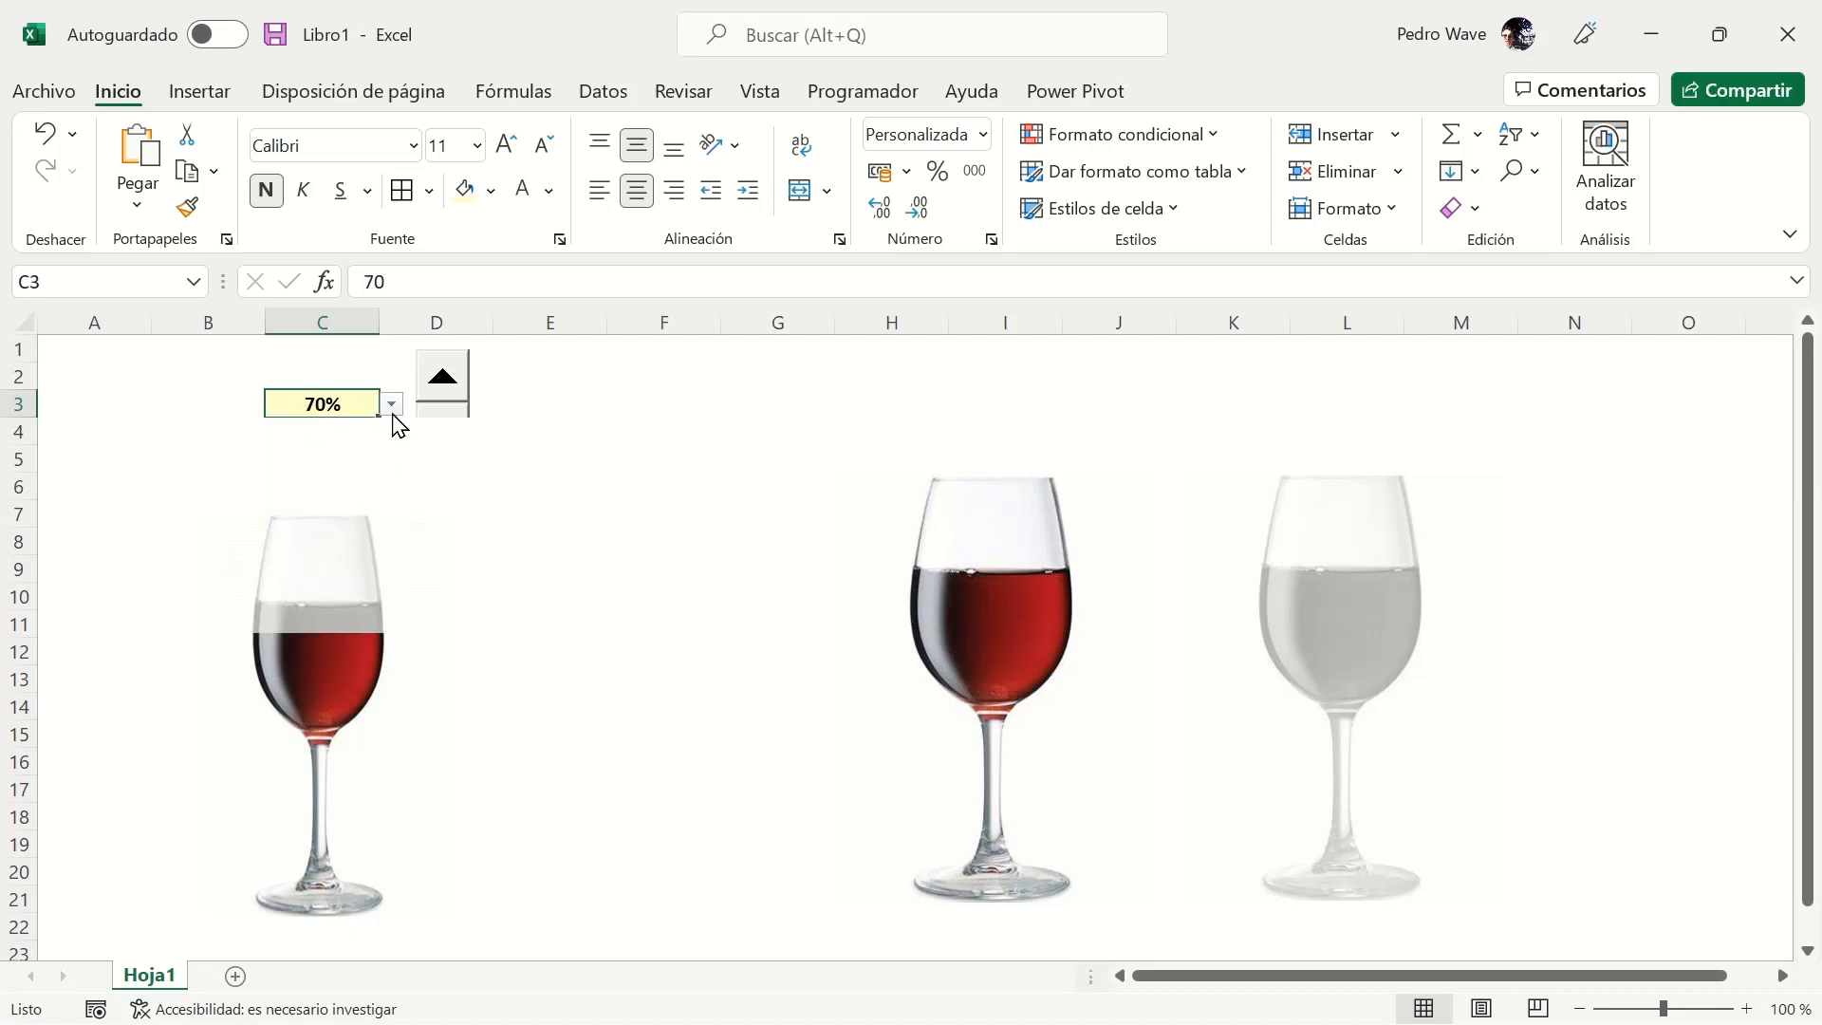
{"action": "left_click", "coordinate": [393, 408]}
{"action": "left_click_drag", "start_coordinate": [383, 508], "coordinate": [395, 569]}
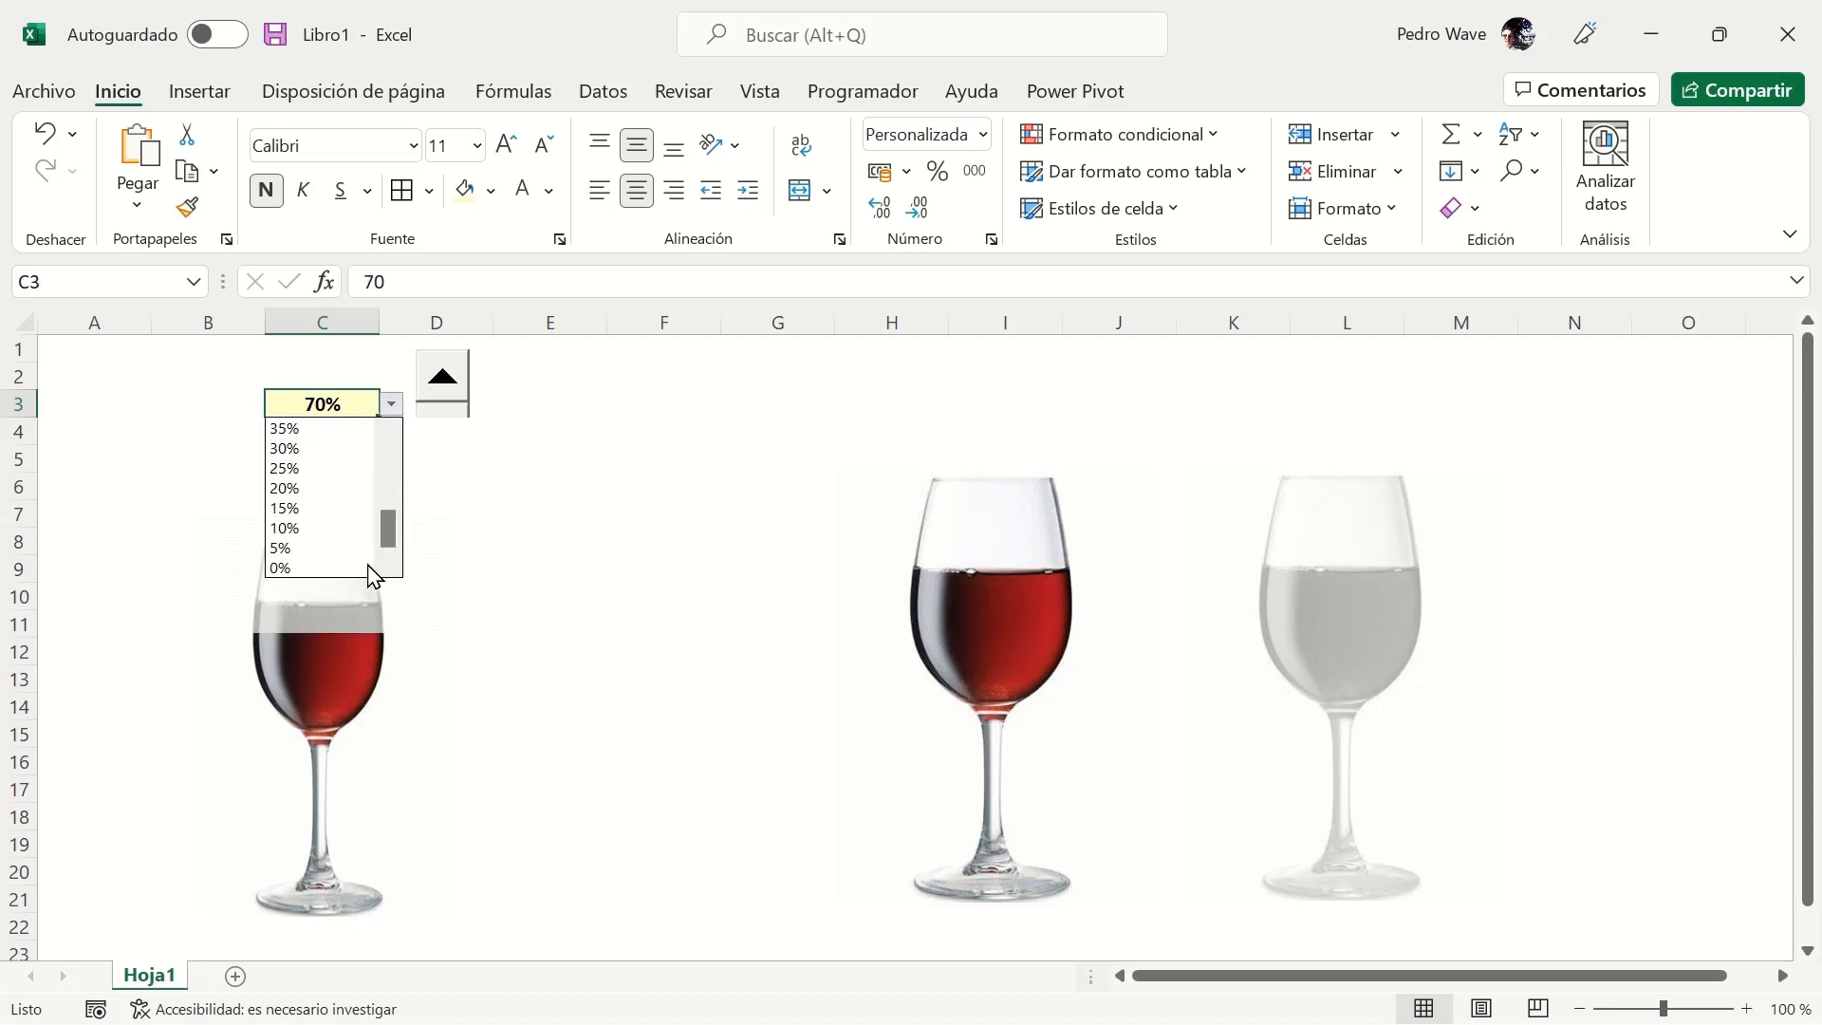
{"action": "left_click", "coordinate": [370, 573]}
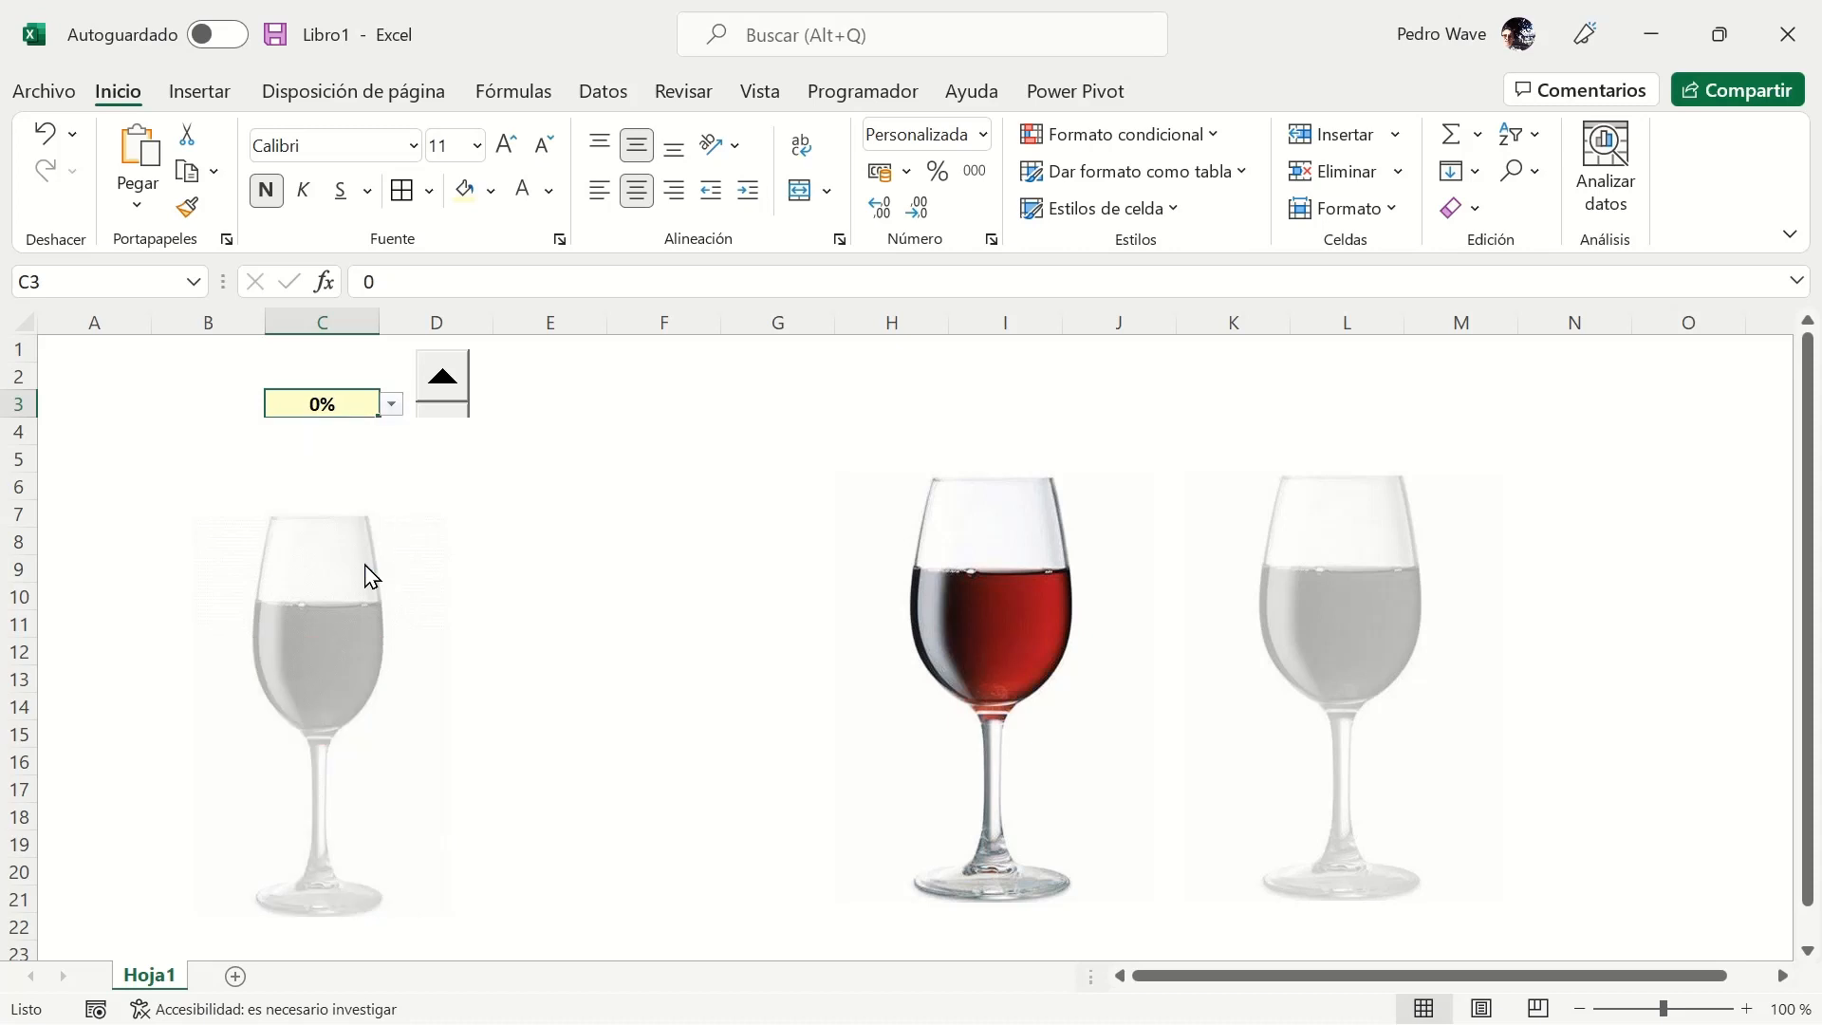
Choose 30% in cell C3, lower the percentage step by step with the spin button, and raise it to 100%.
{"action": "left_click", "coordinate": [392, 406]}
{"action": "left_click", "coordinate": [366, 453]}
{"action": "left_click", "coordinate": [442, 431]}
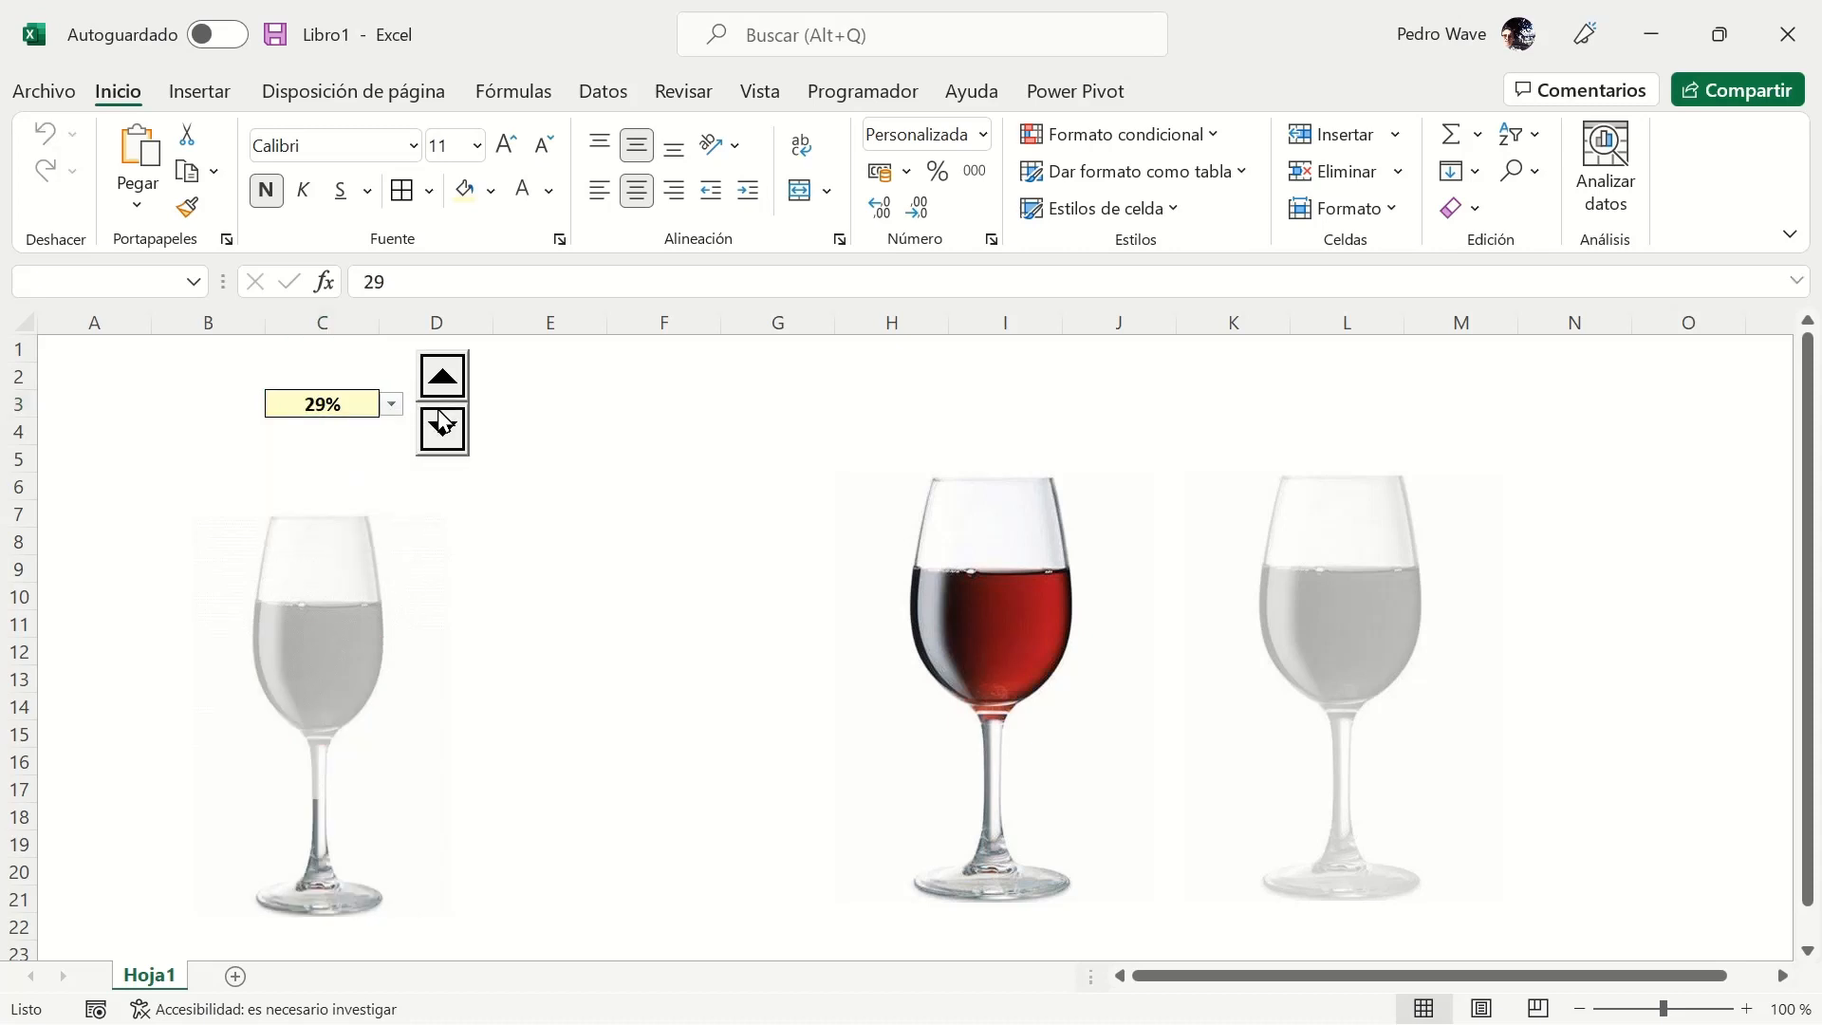
{"action": "left_click", "coordinate": [444, 431]}
{"action": "left_click", "coordinate": [444, 430]}
{"action": "left_click", "coordinate": [444, 431]}
{"action": "left_click", "coordinate": [445, 431]}
{"action": "left_click", "coordinate": [444, 431]}
{"action": "left_click", "coordinate": [444, 430]}
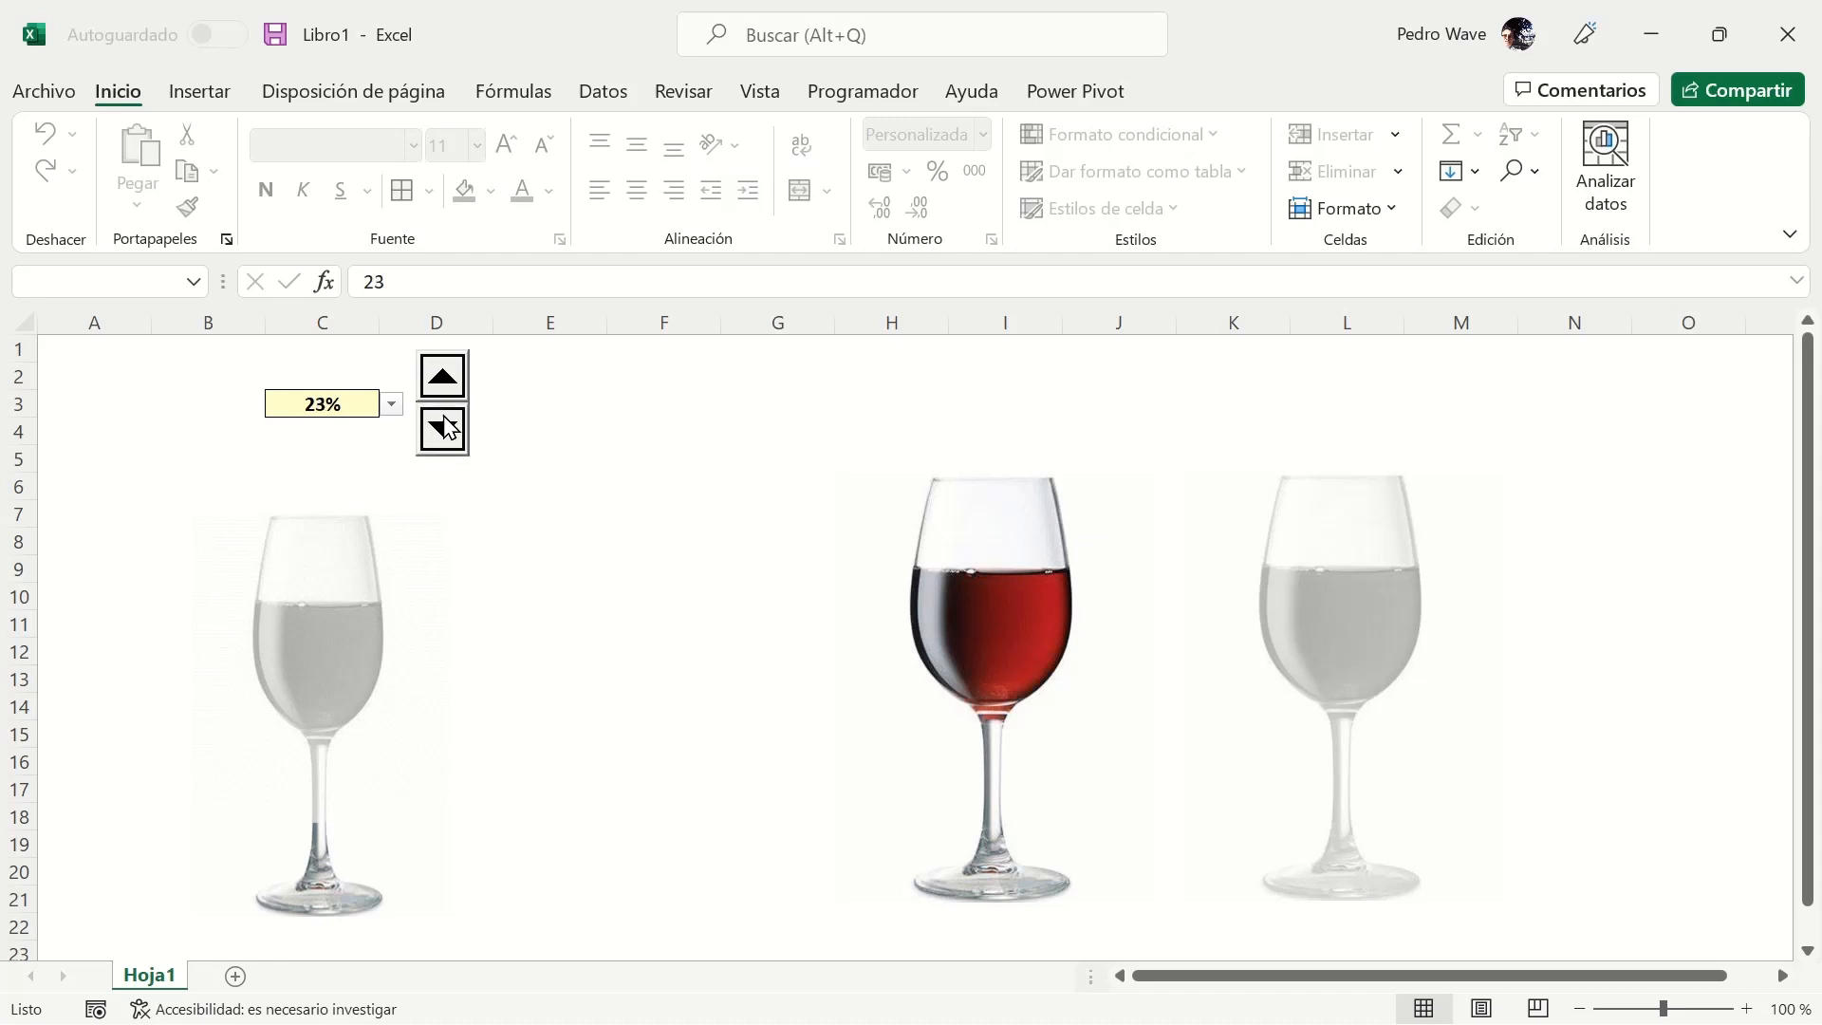
{"action": "left_click", "coordinate": [444, 430]}
{"action": "left_click", "coordinate": [444, 431]}
{"action": "left_click", "coordinate": [444, 431]}
{"action": "left_click", "coordinate": [446, 379]}
{"action": "left_click_drag", "start_coordinate": [446, 379], "coordinate": [446, 380]}
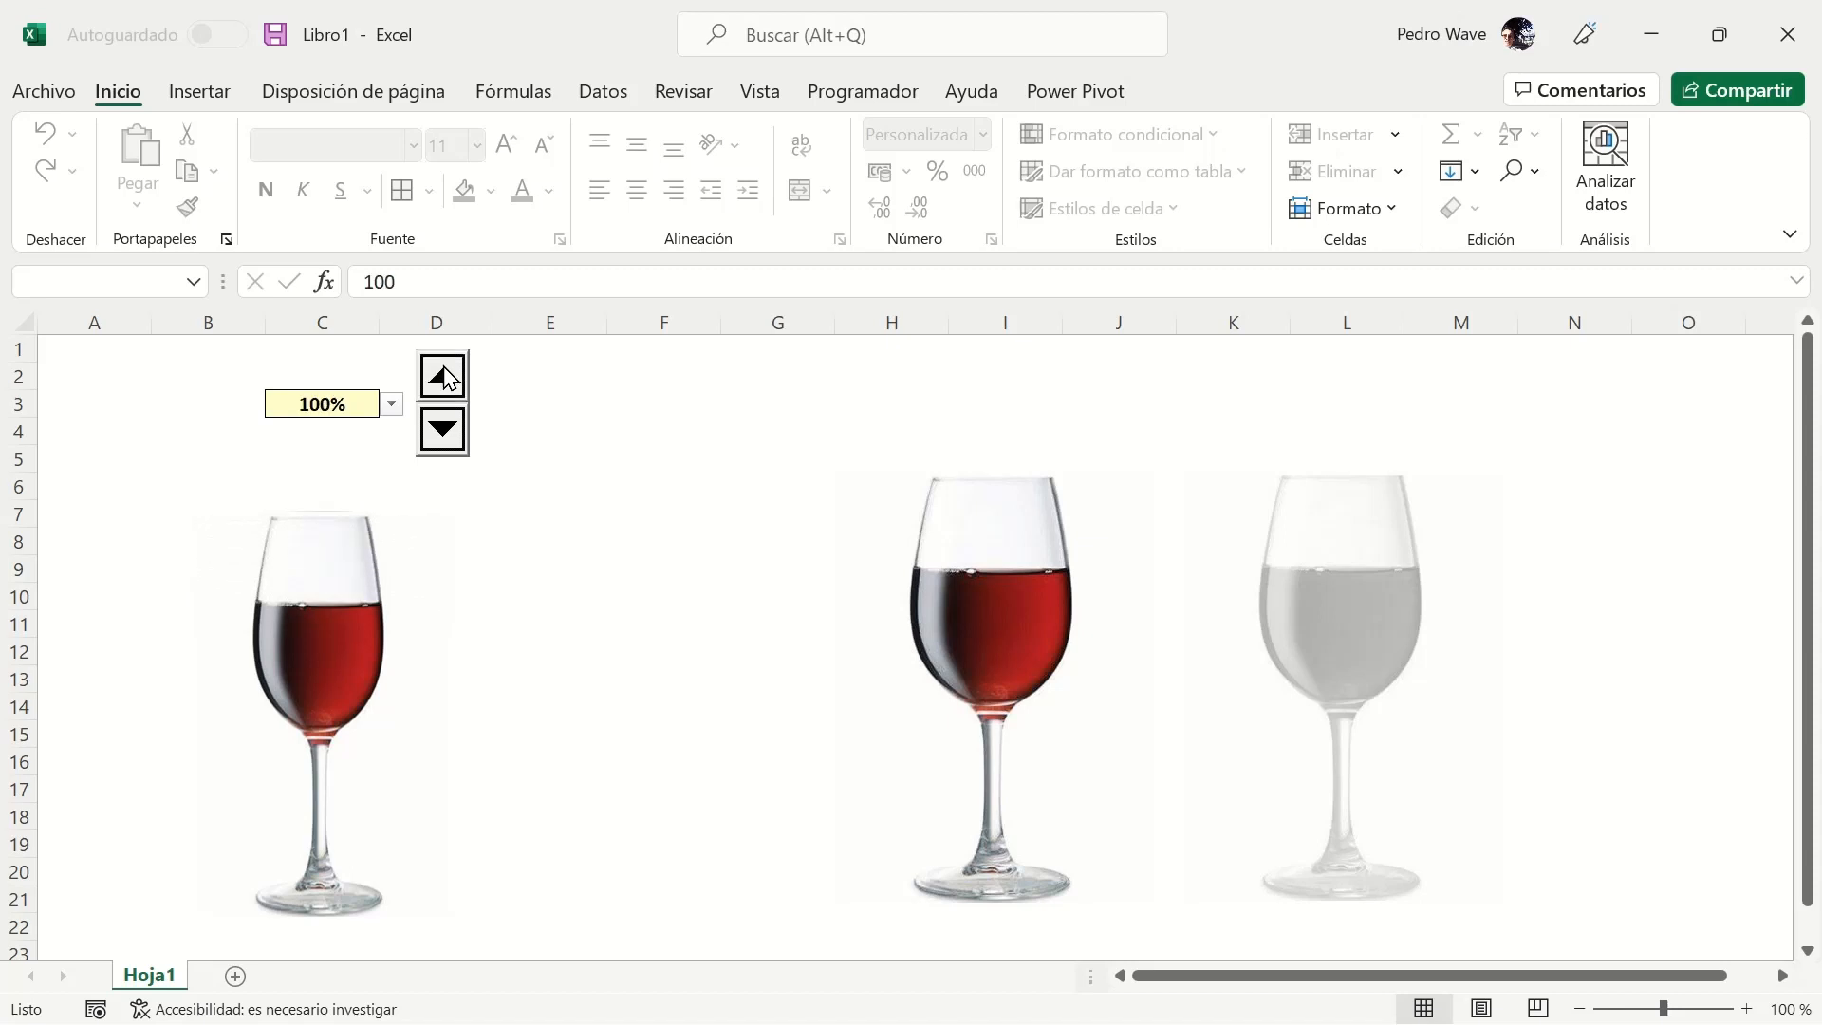
Rename the worksheet Hoja1 as Vino.
{"action": "double_click", "coordinate": [157, 977]}
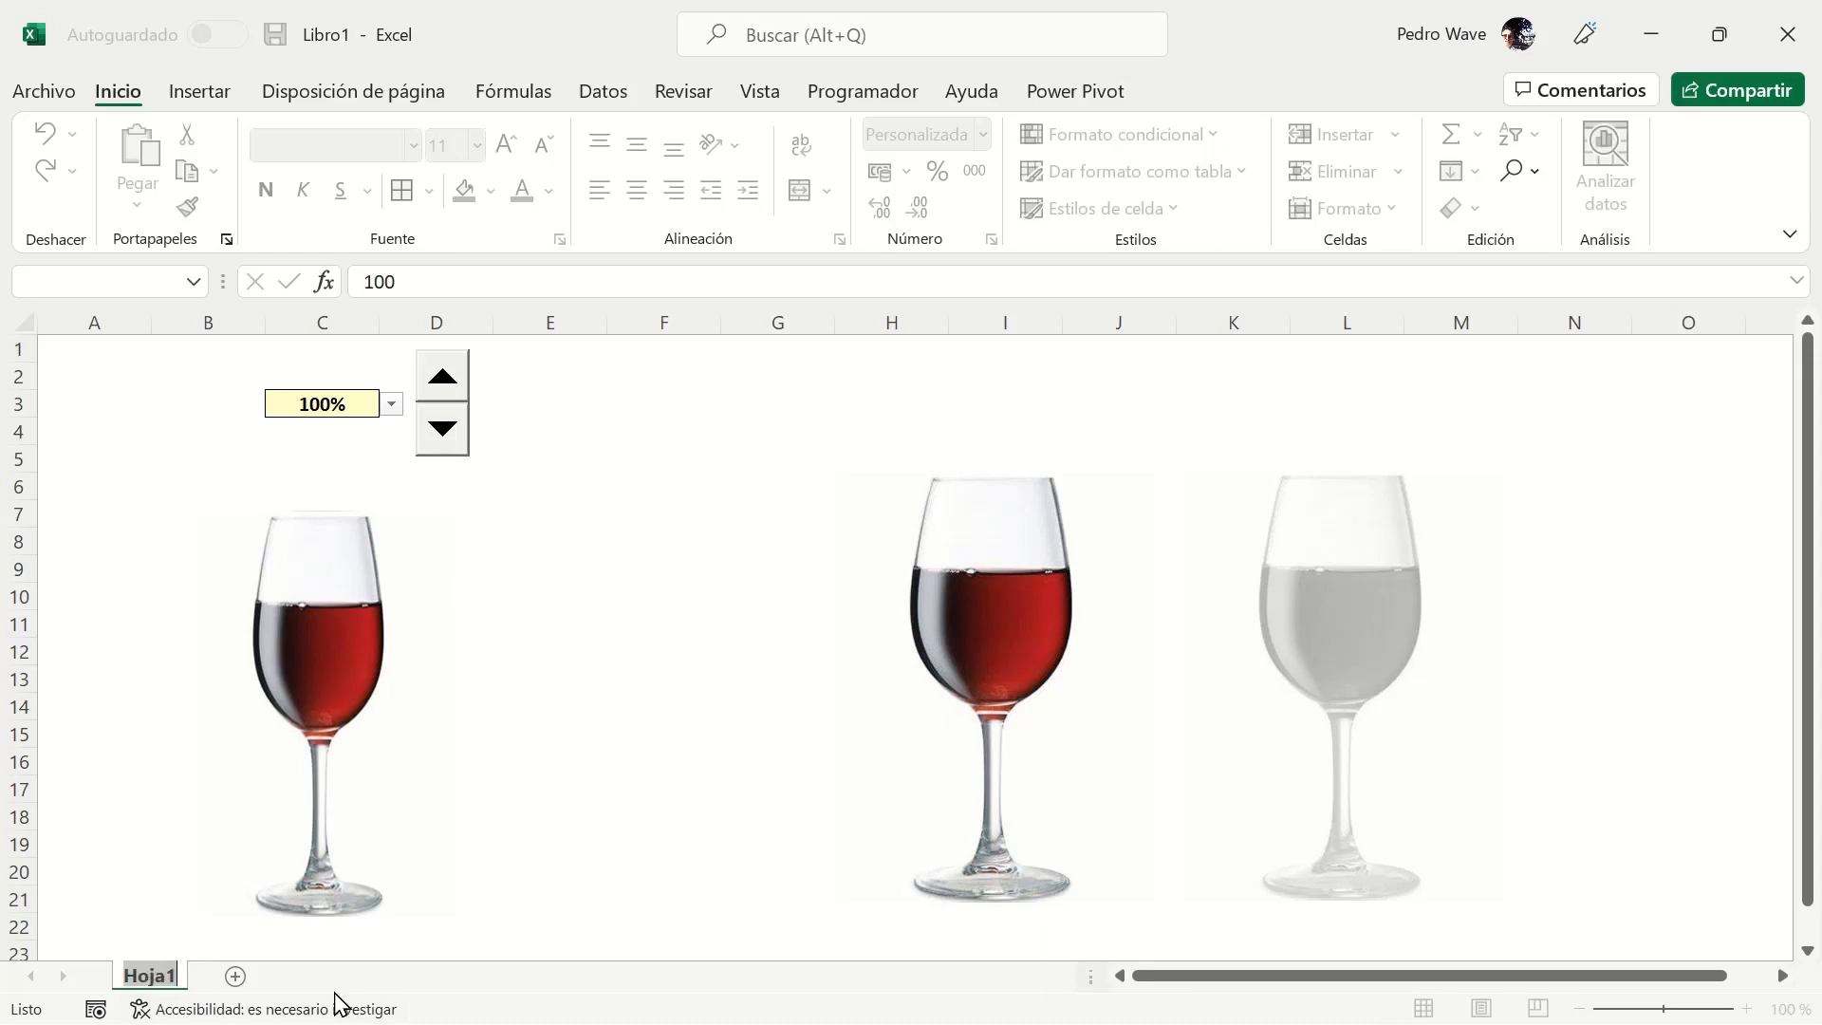
{"action": "type", "text": "Vino"}
{"action": "key", "text": "Return"}
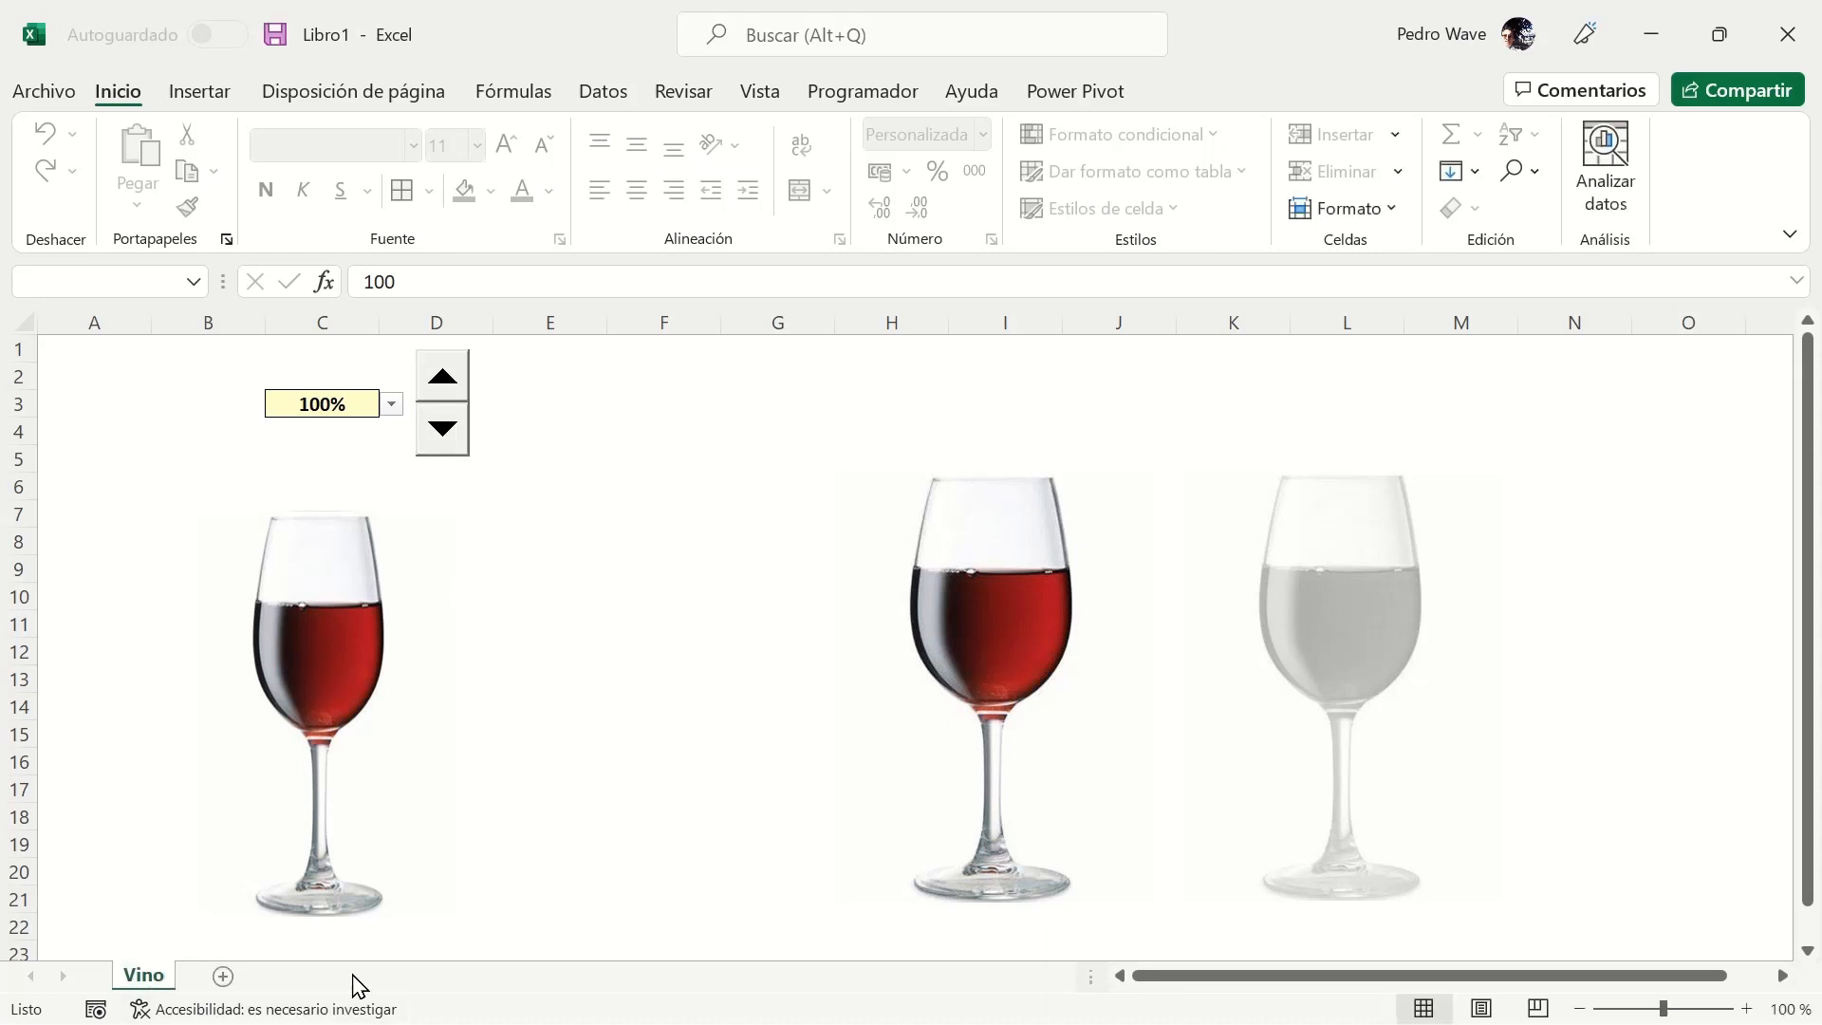
Create a copy of the Vino sheet at the end of the same workbook.
{"action": "right_click", "coordinate": [155, 987]}
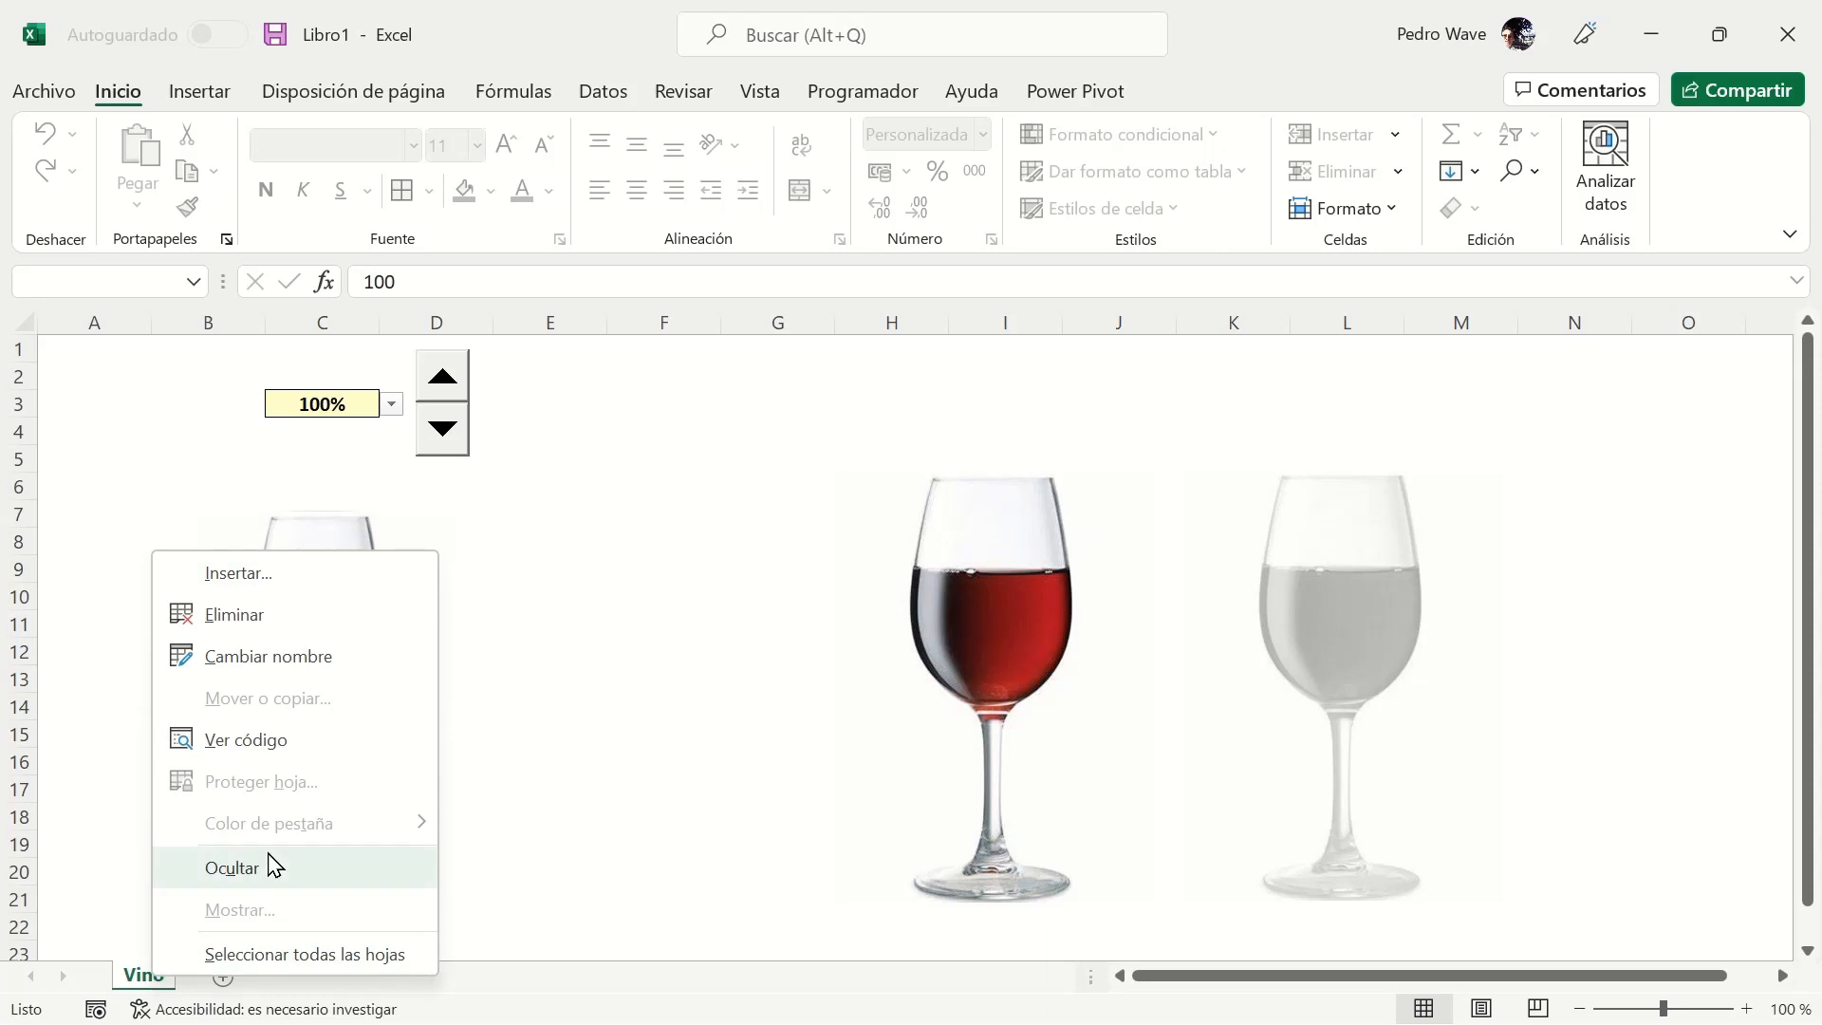
{"action": "left_click", "coordinate": [297, 408]}
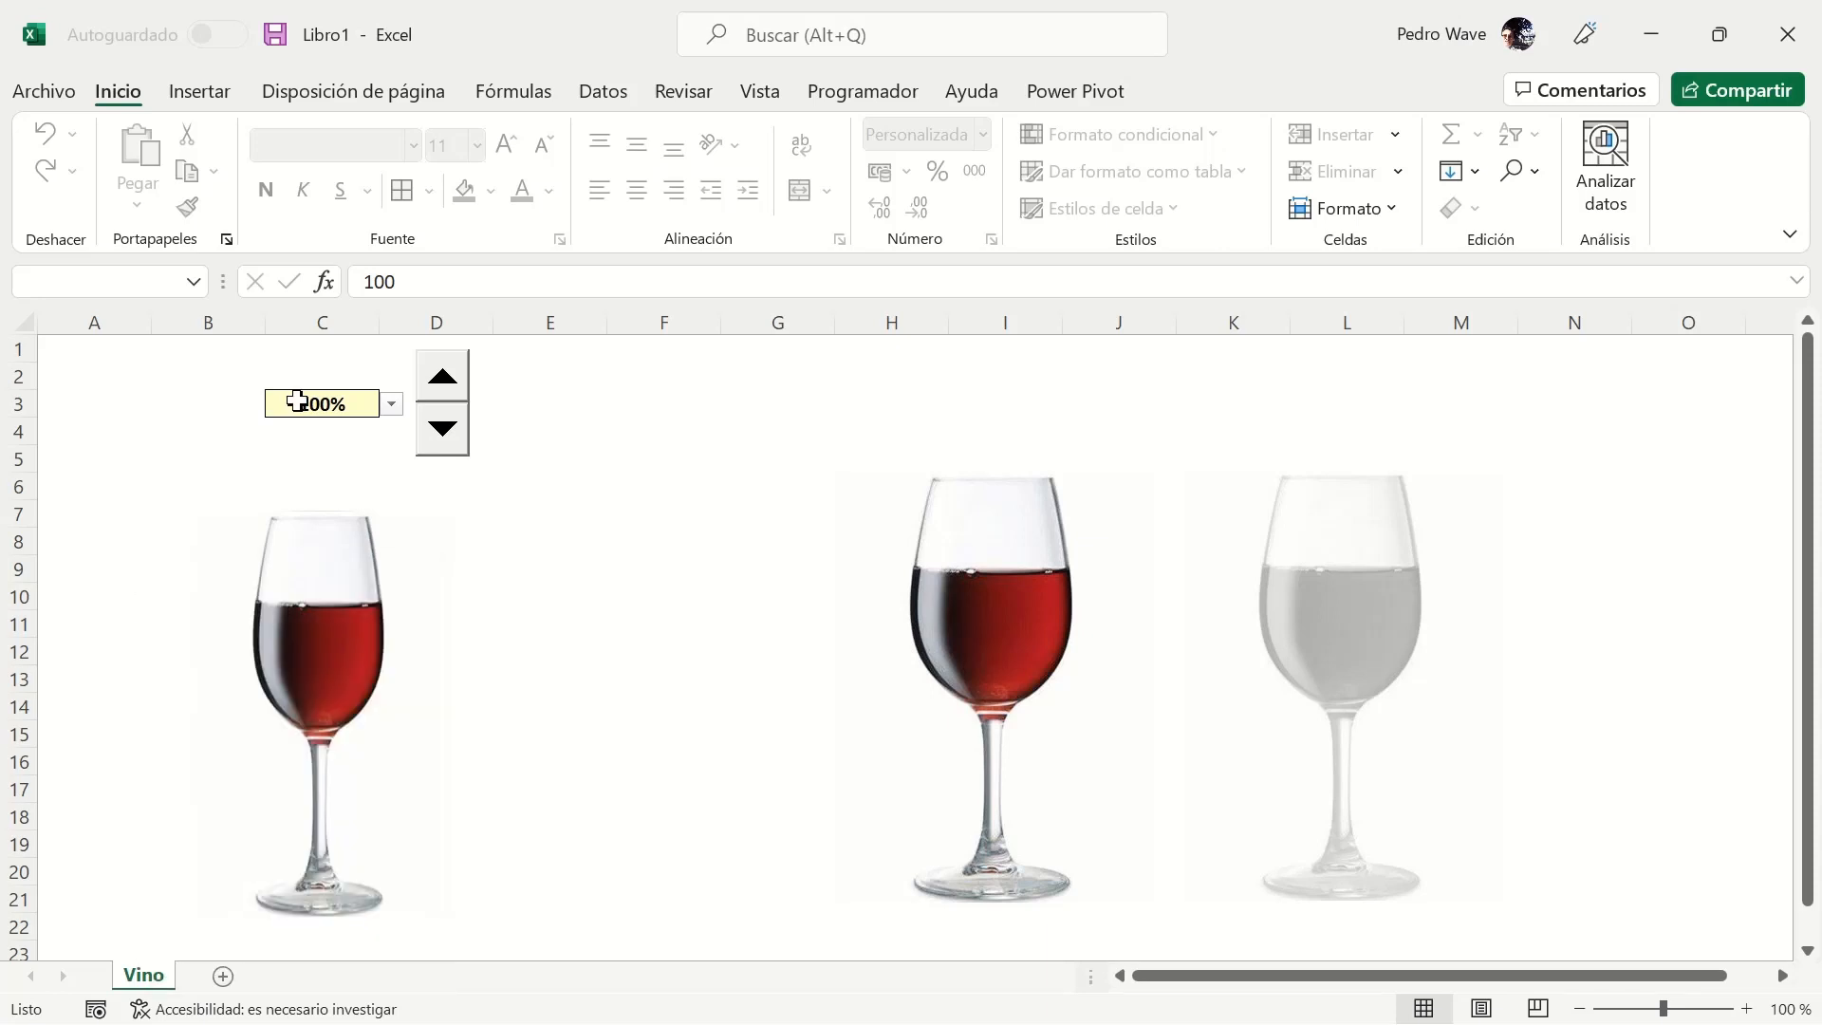
{"action": "right_click", "coordinate": [157, 975]}
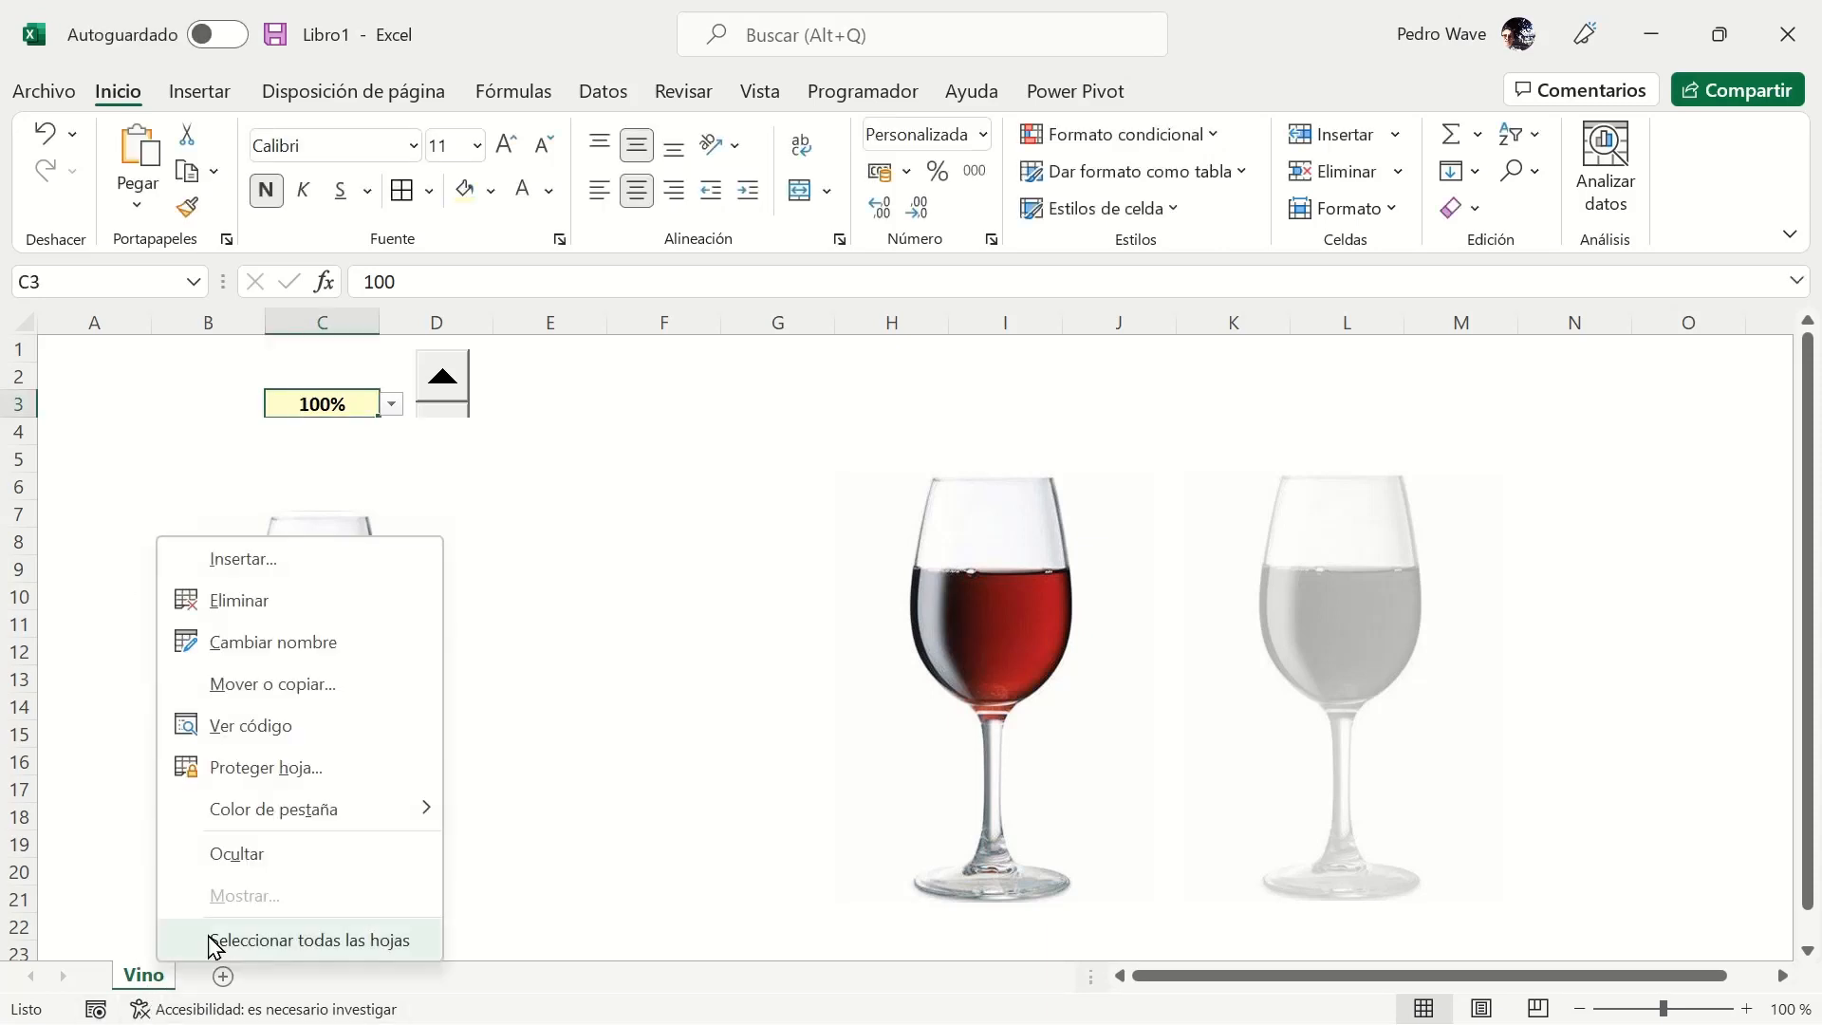
{"action": "left_click", "coordinate": [298, 706]}
{"action": "left_click", "coordinate": [169, 863]}
{"action": "left_click", "coordinate": [183, 707]}
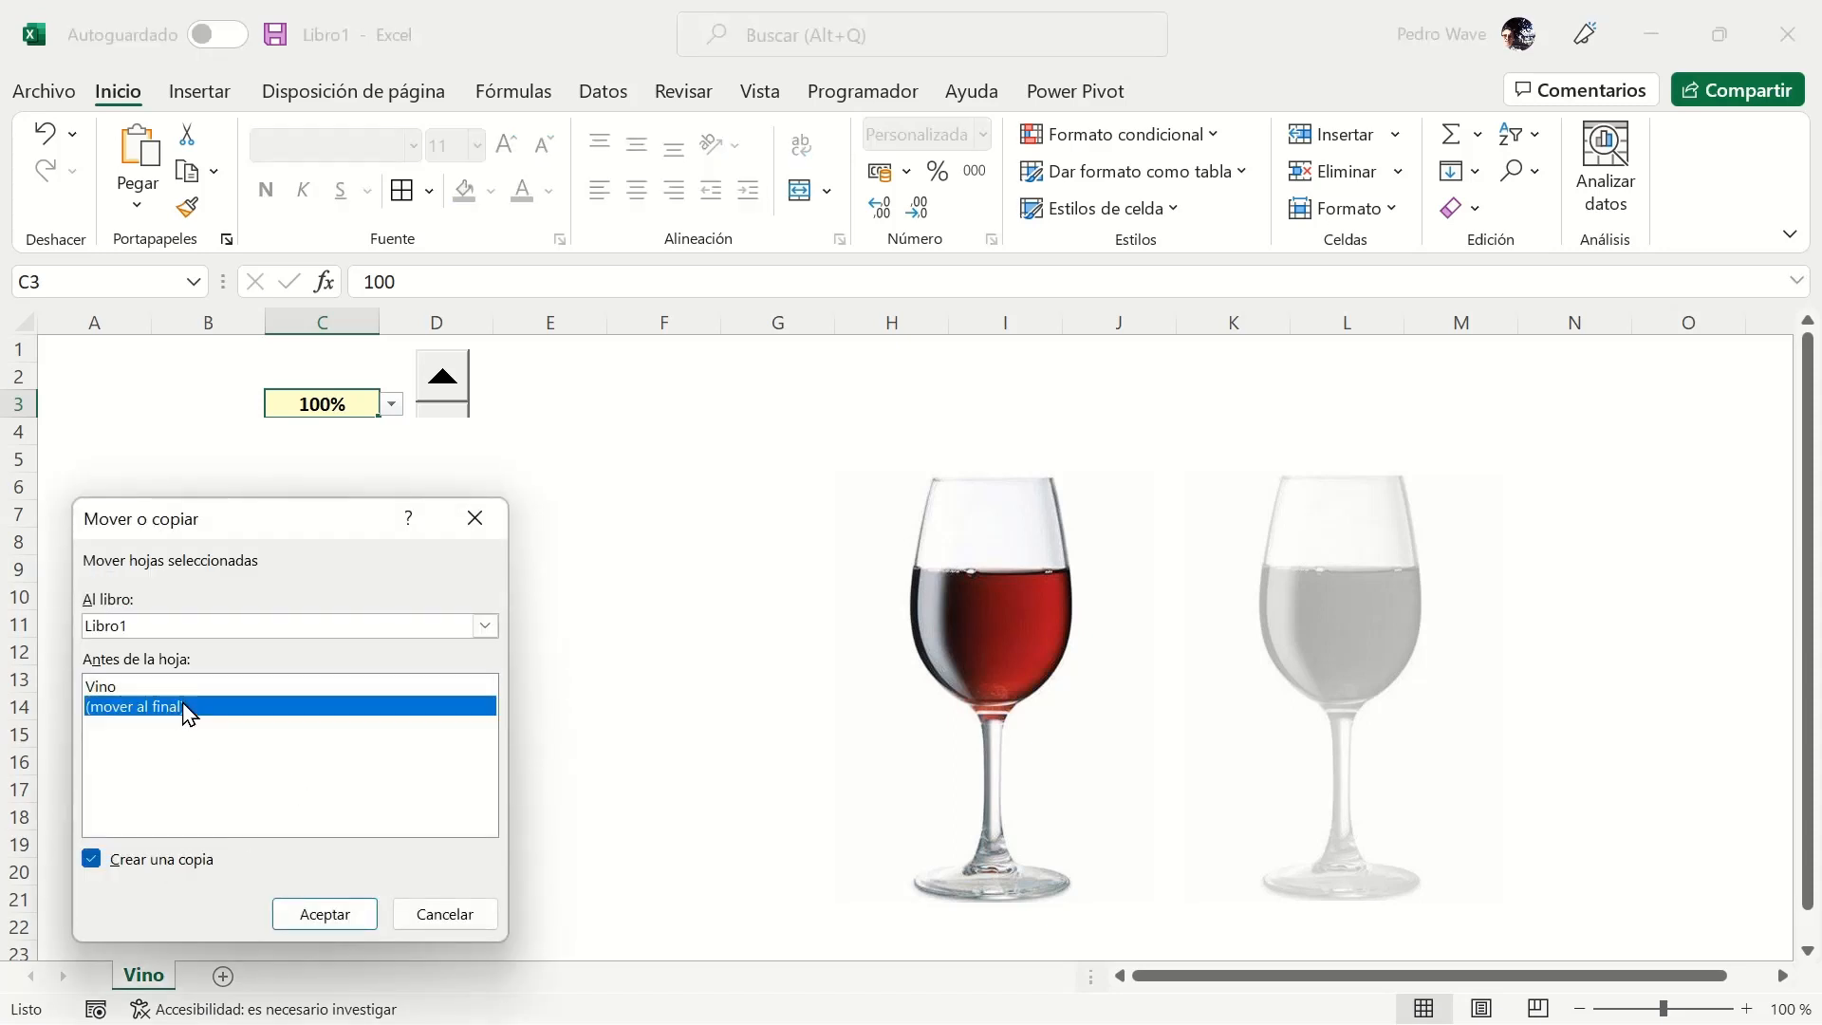
{"action": "left_click", "coordinate": [316, 927]}
Rename the copied worksheet as Cerveza.
{"action": "double_click", "coordinate": [253, 975]}
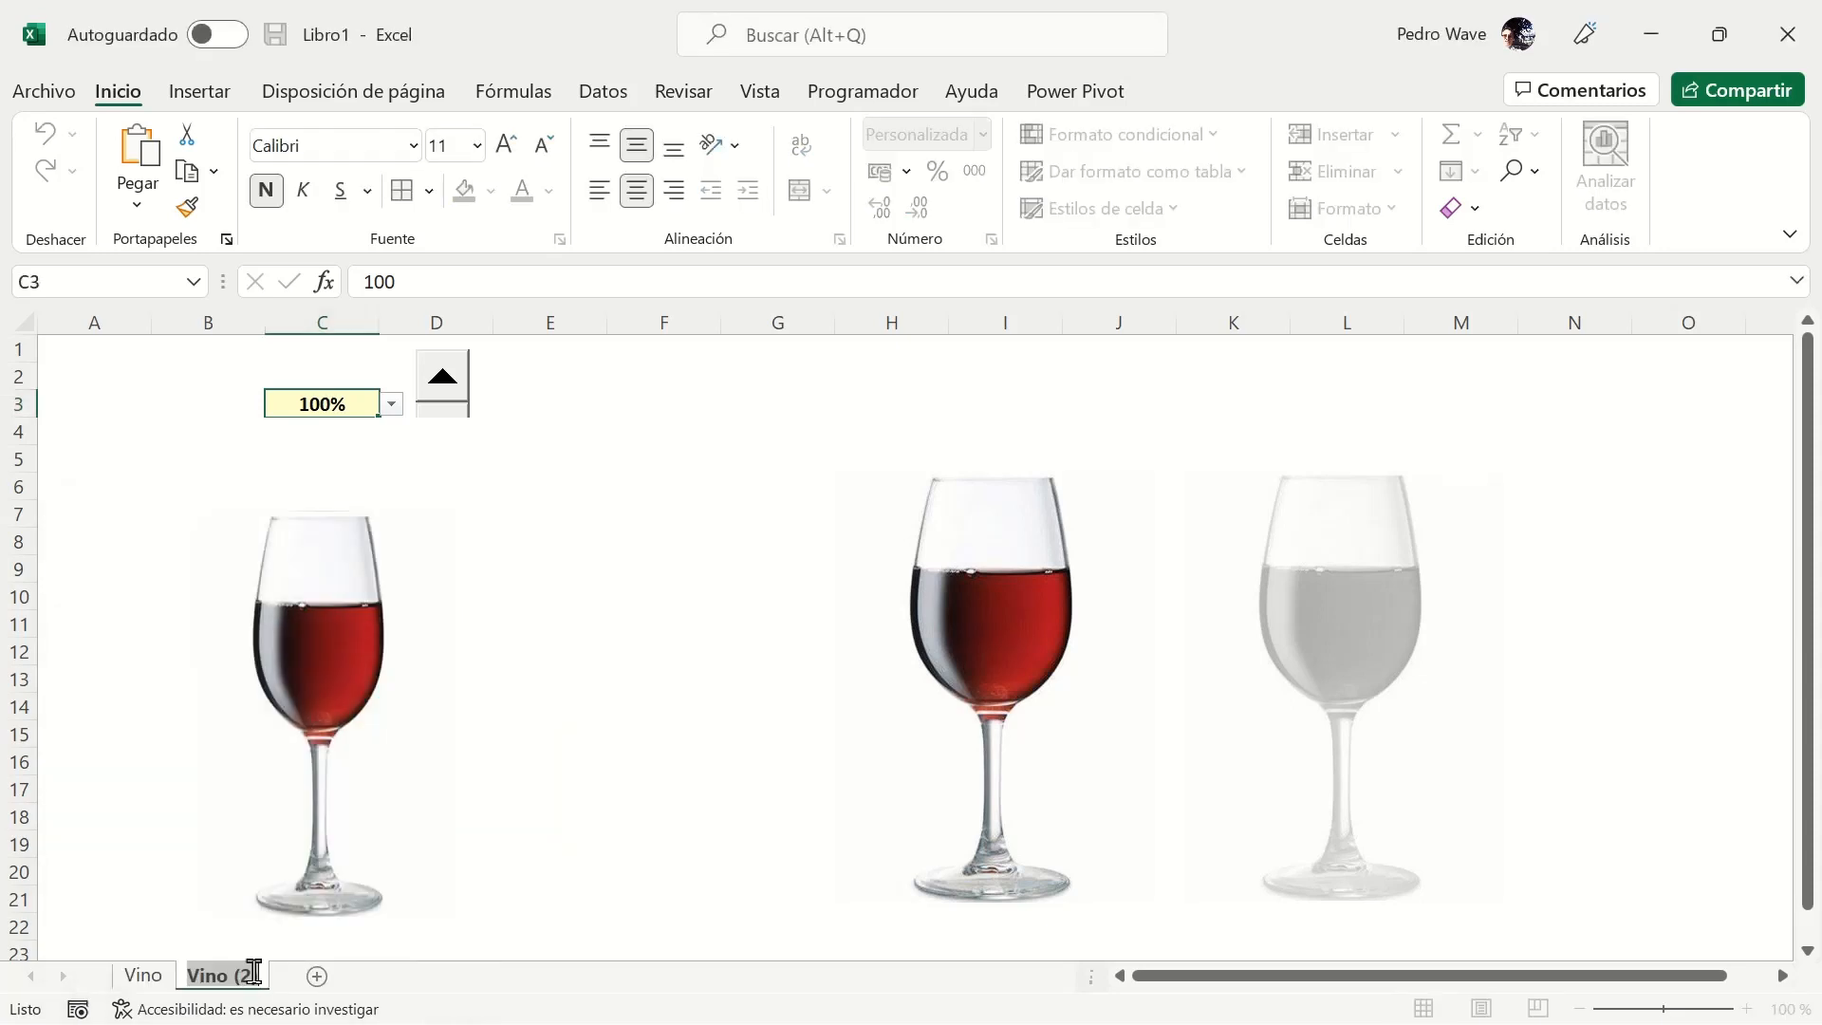
{"action": "type", "text": "Cerveza"}
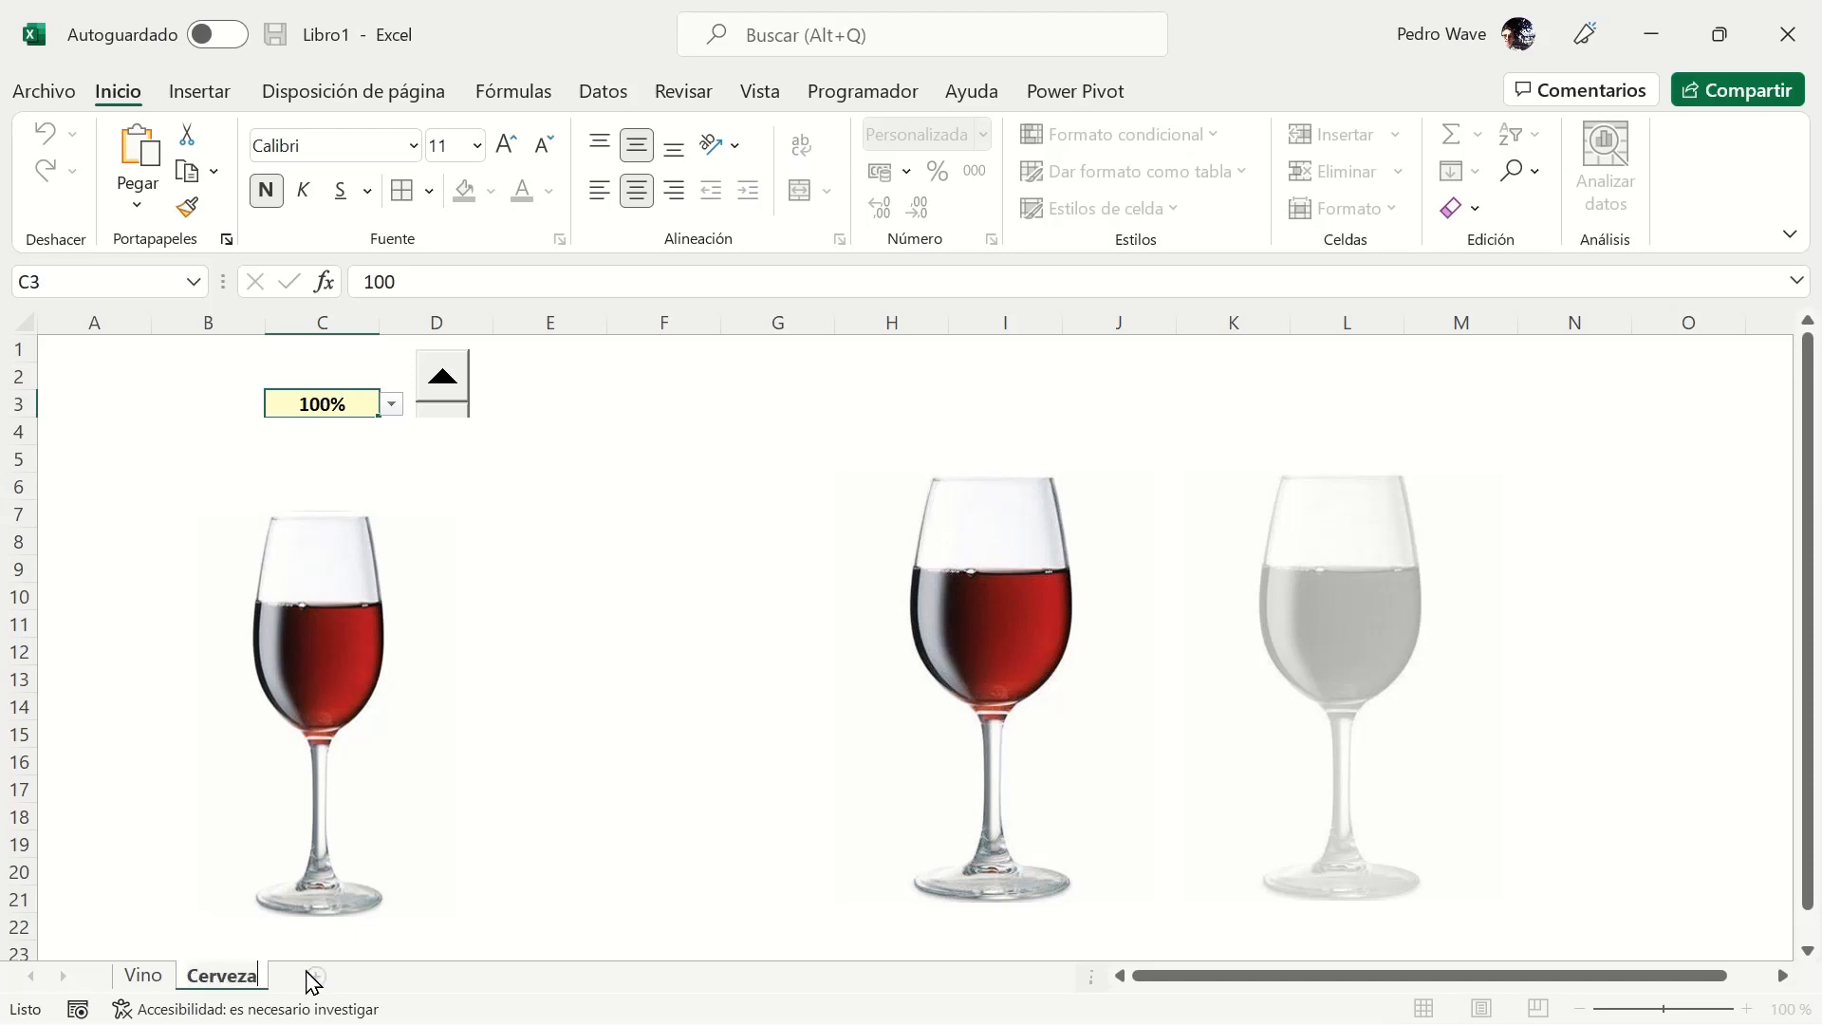
{"action": "key", "text": "Return"}
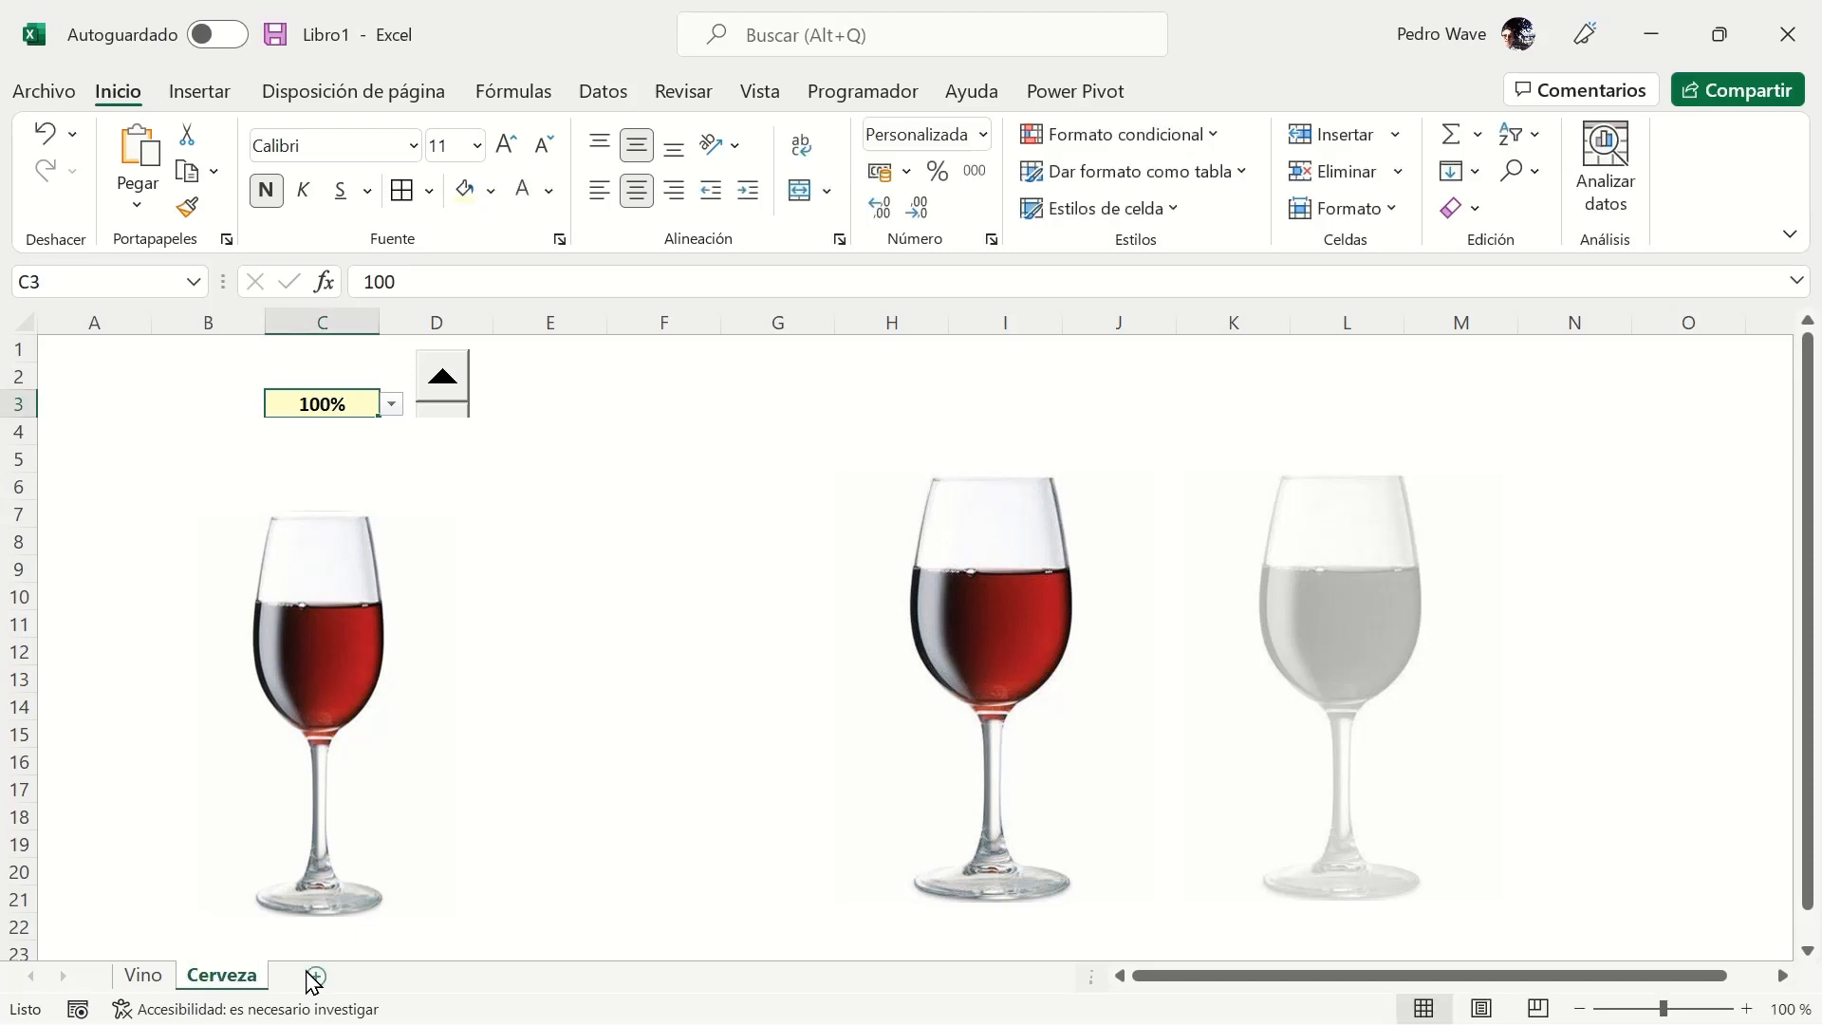
Delete the loose red and grey wine glass pictures from the Cerveza sheet.
{"action": "left_click", "coordinate": [894, 658]}
{"action": "left_click", "coordinate": [1275, 667], "text": "ctrl"}
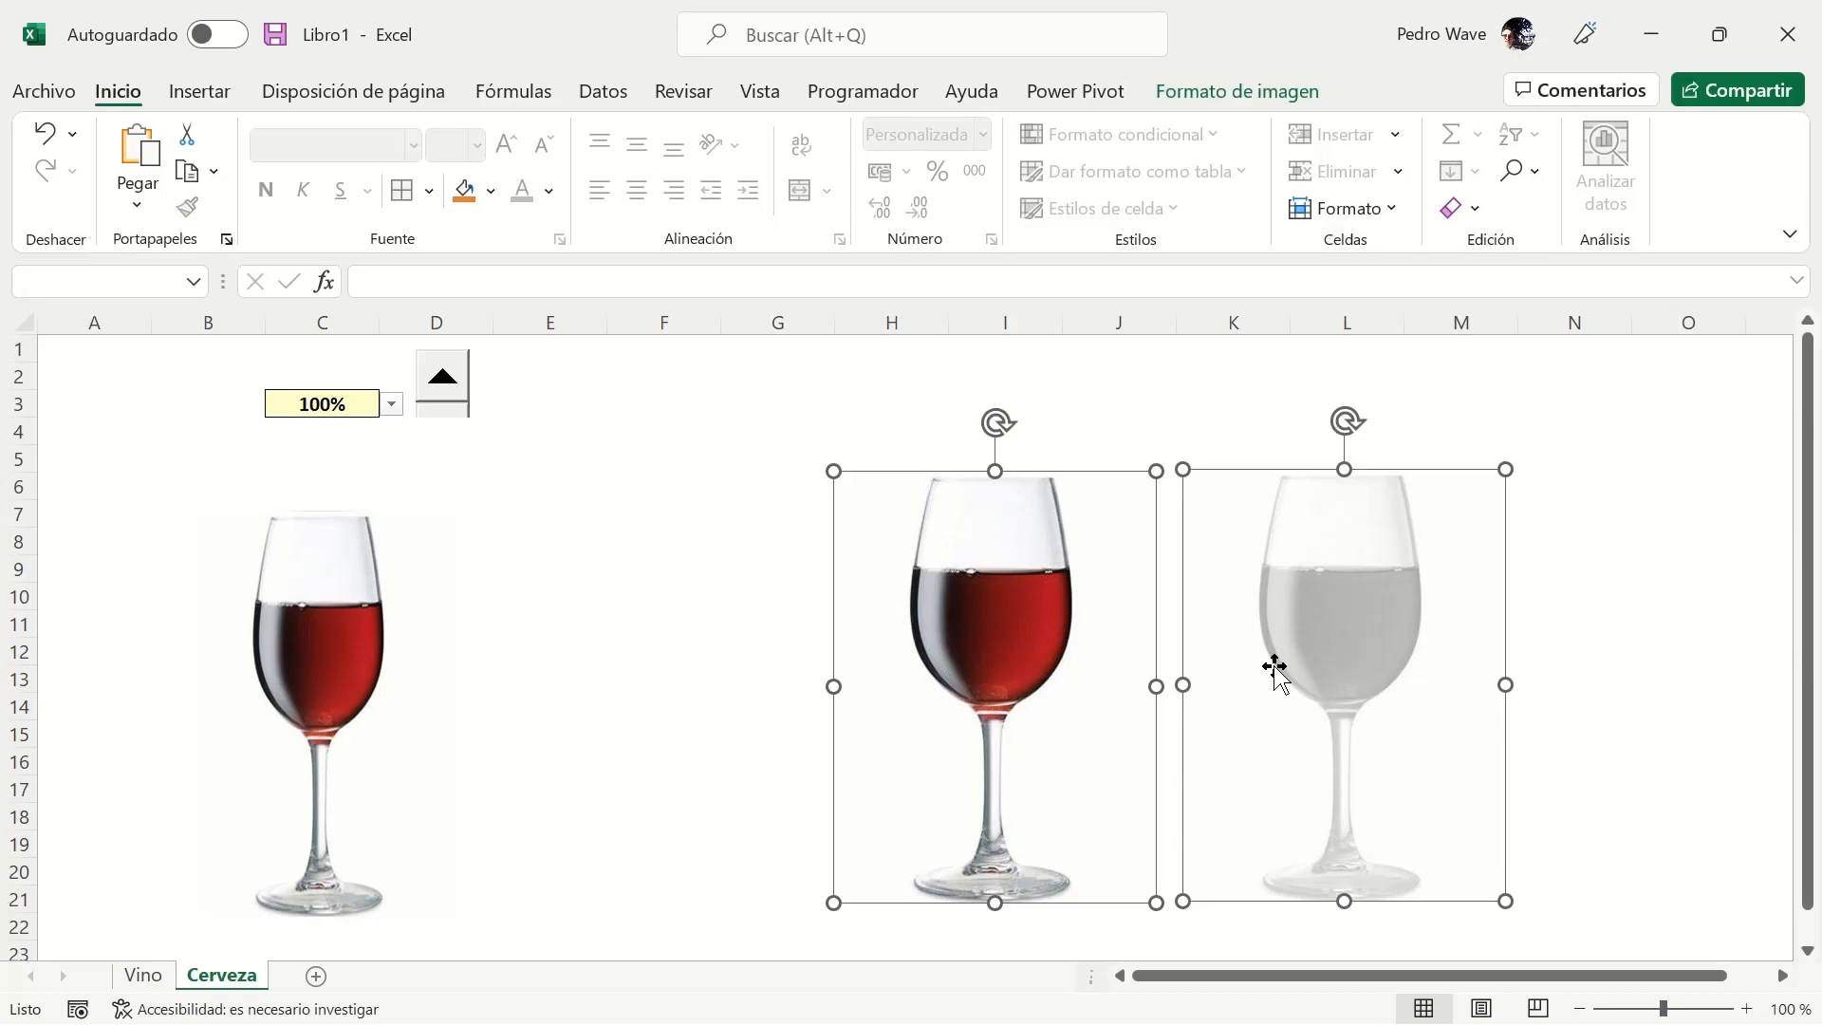
{"action": "key", "text": "Delete"}
Switch to File Explorer and open the workbook Gráficos de copas - PW1.xlsx from the ExcelVisual folder.
{"action": "key", "text": "alt+Tab"}
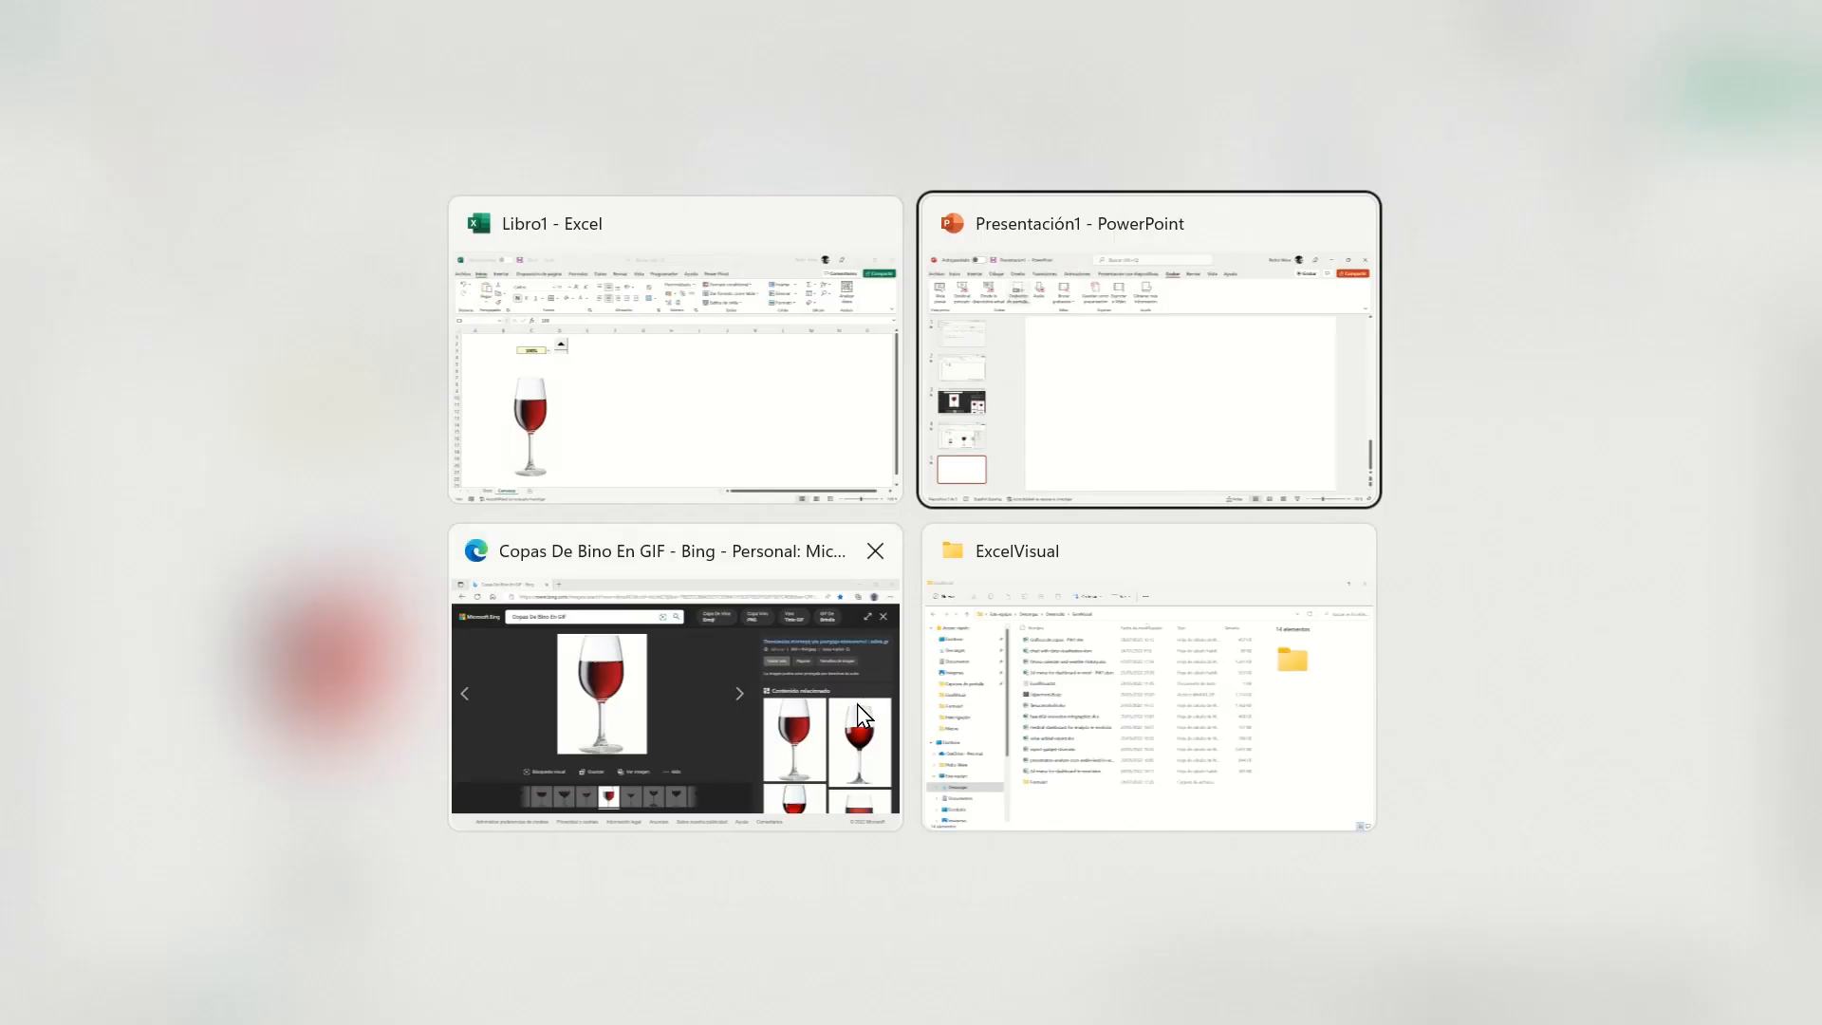
{"action": "key", "text": "alt+Tab"}
{"action": "key", "text": "alt+Tab"}
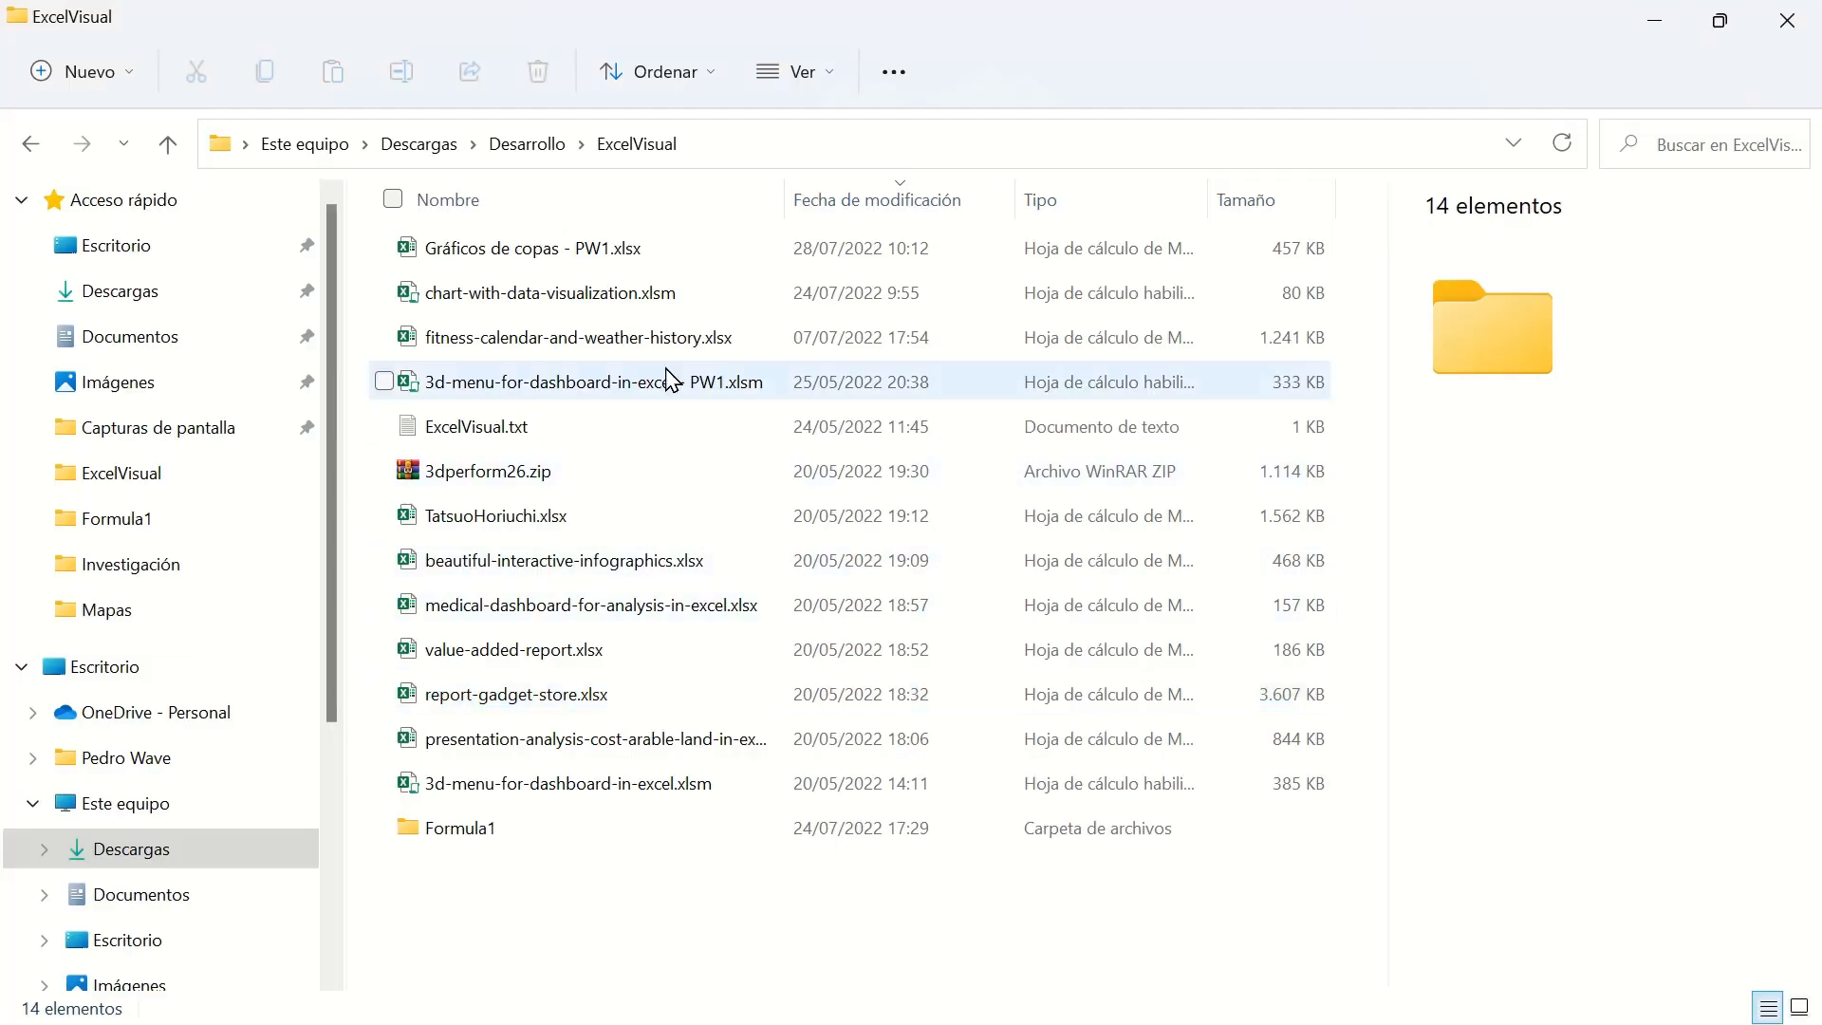
{"action": "double_click", "coordinate": [626, 253]}
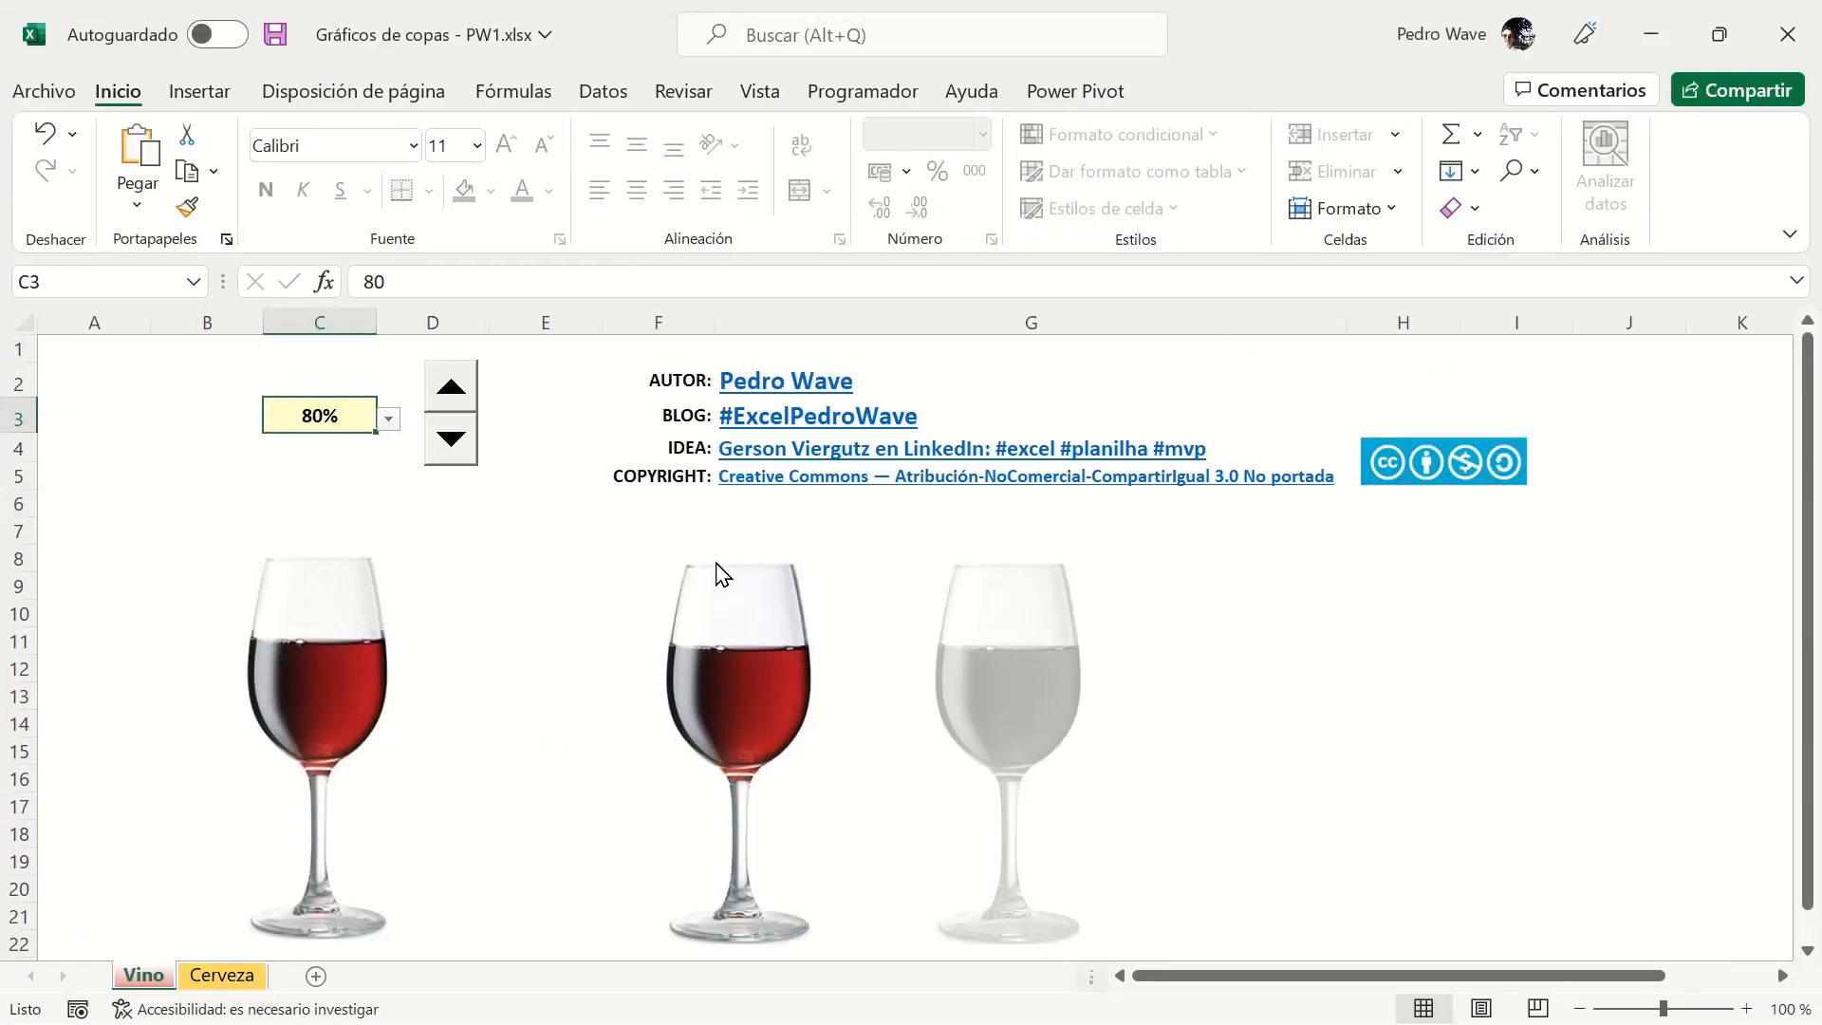
Copy the golden and grey loose beer glass pictures from the Cerveza sheet of Gráficos de copas - PW1.xlsx.
{"action": "left_click", "coordinate": [221, 975]}
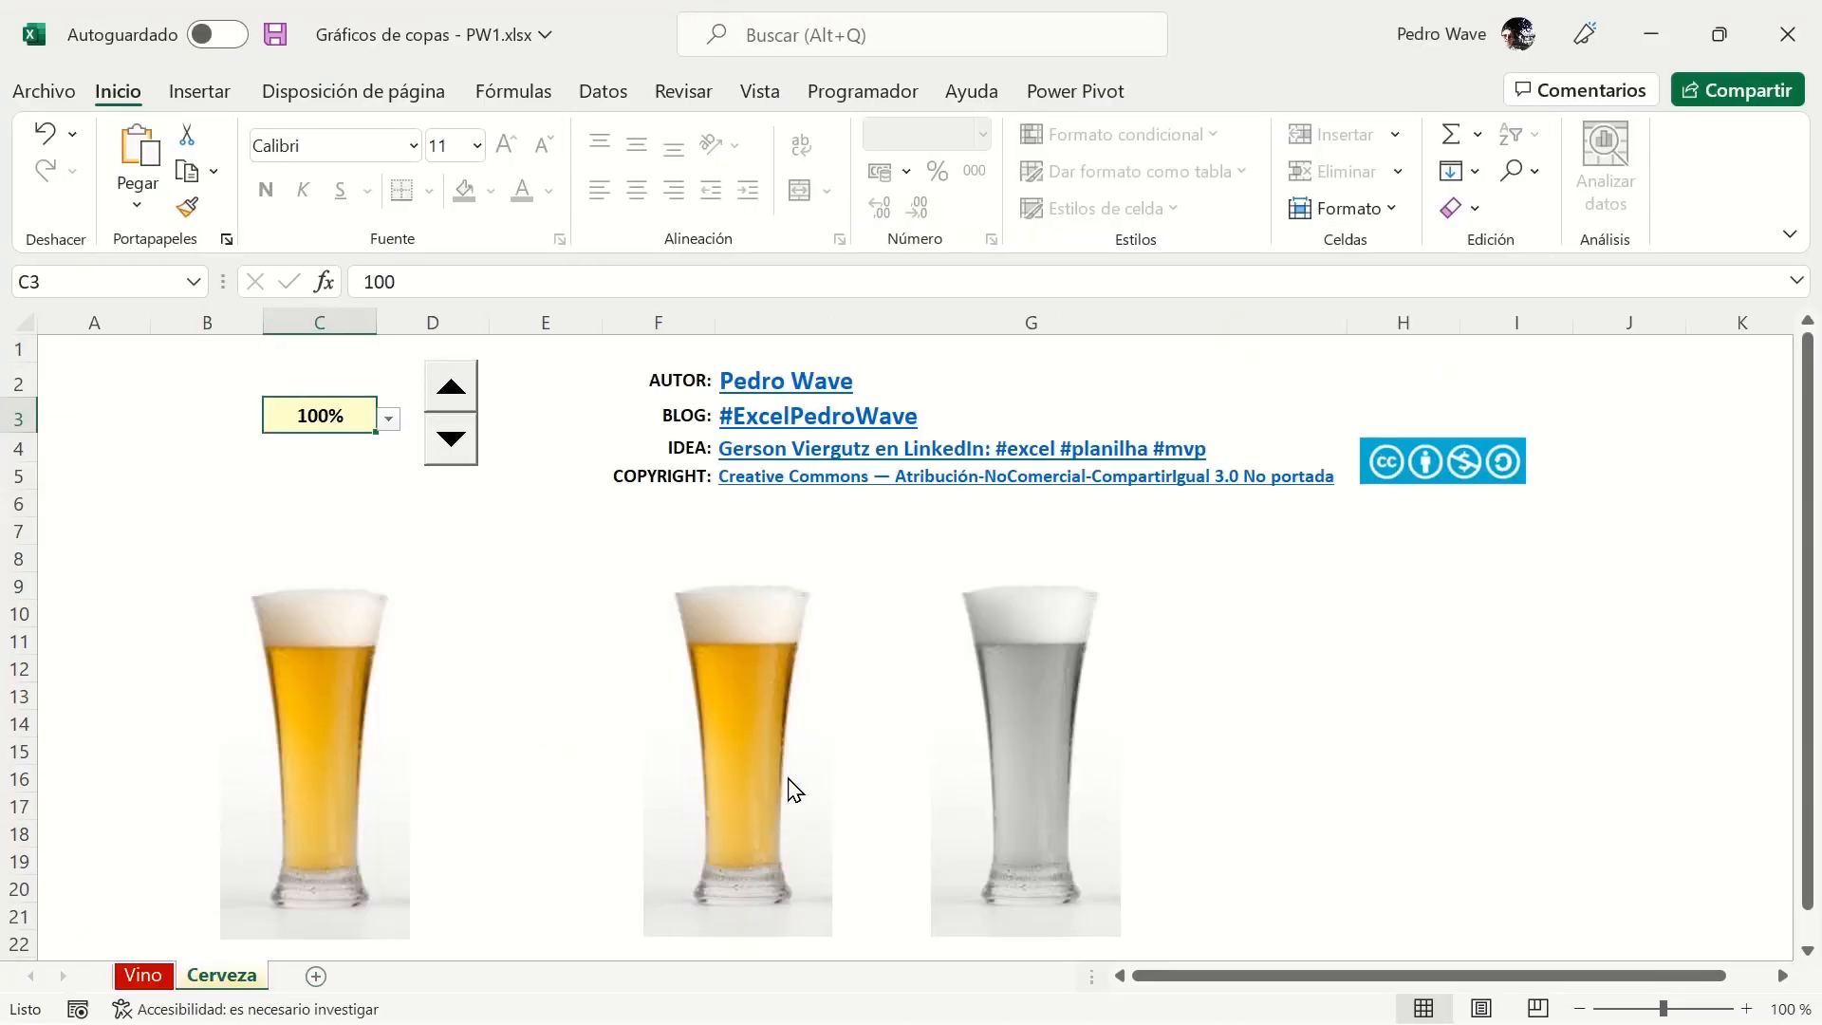
{"action": "right_click", "coordinate": [249, 975]}
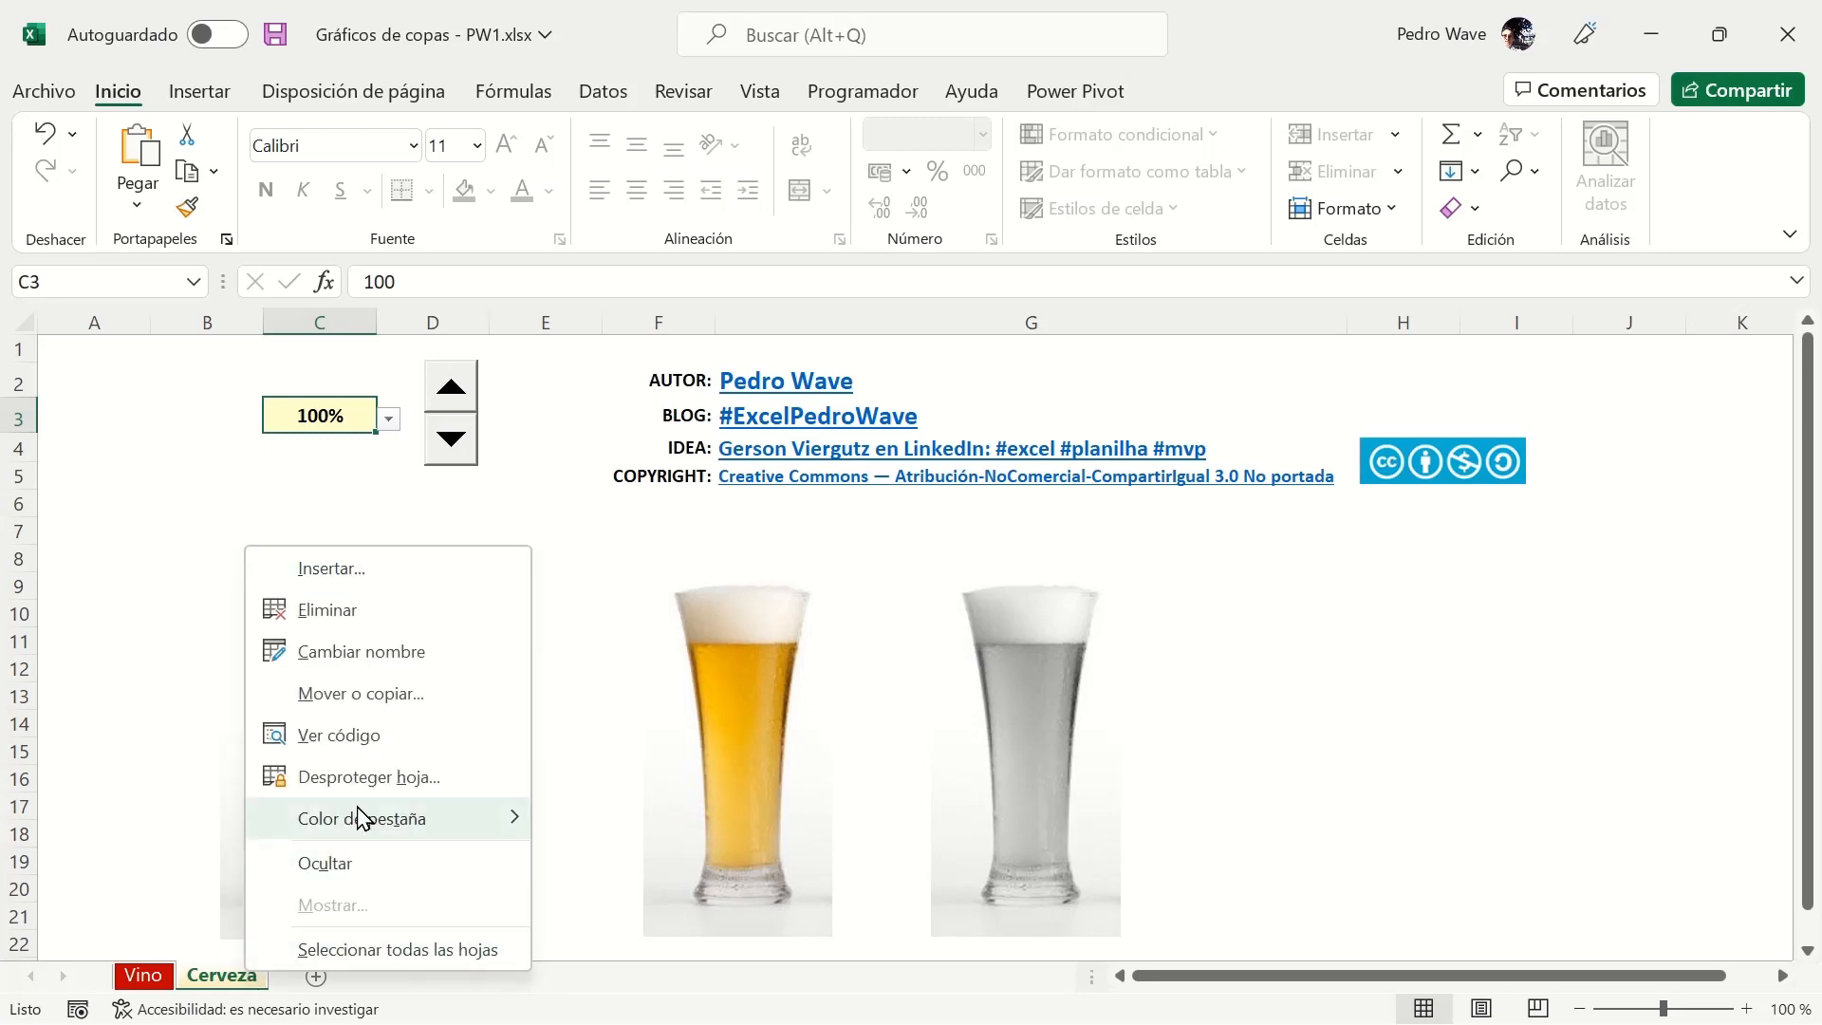
{"action": "key", "text": "Escape"}
{"action": "left_click", "coordinate": [702, 721]}
{"action": "left_click", "coordinate": [1004, 717], "text": "ctrl"}
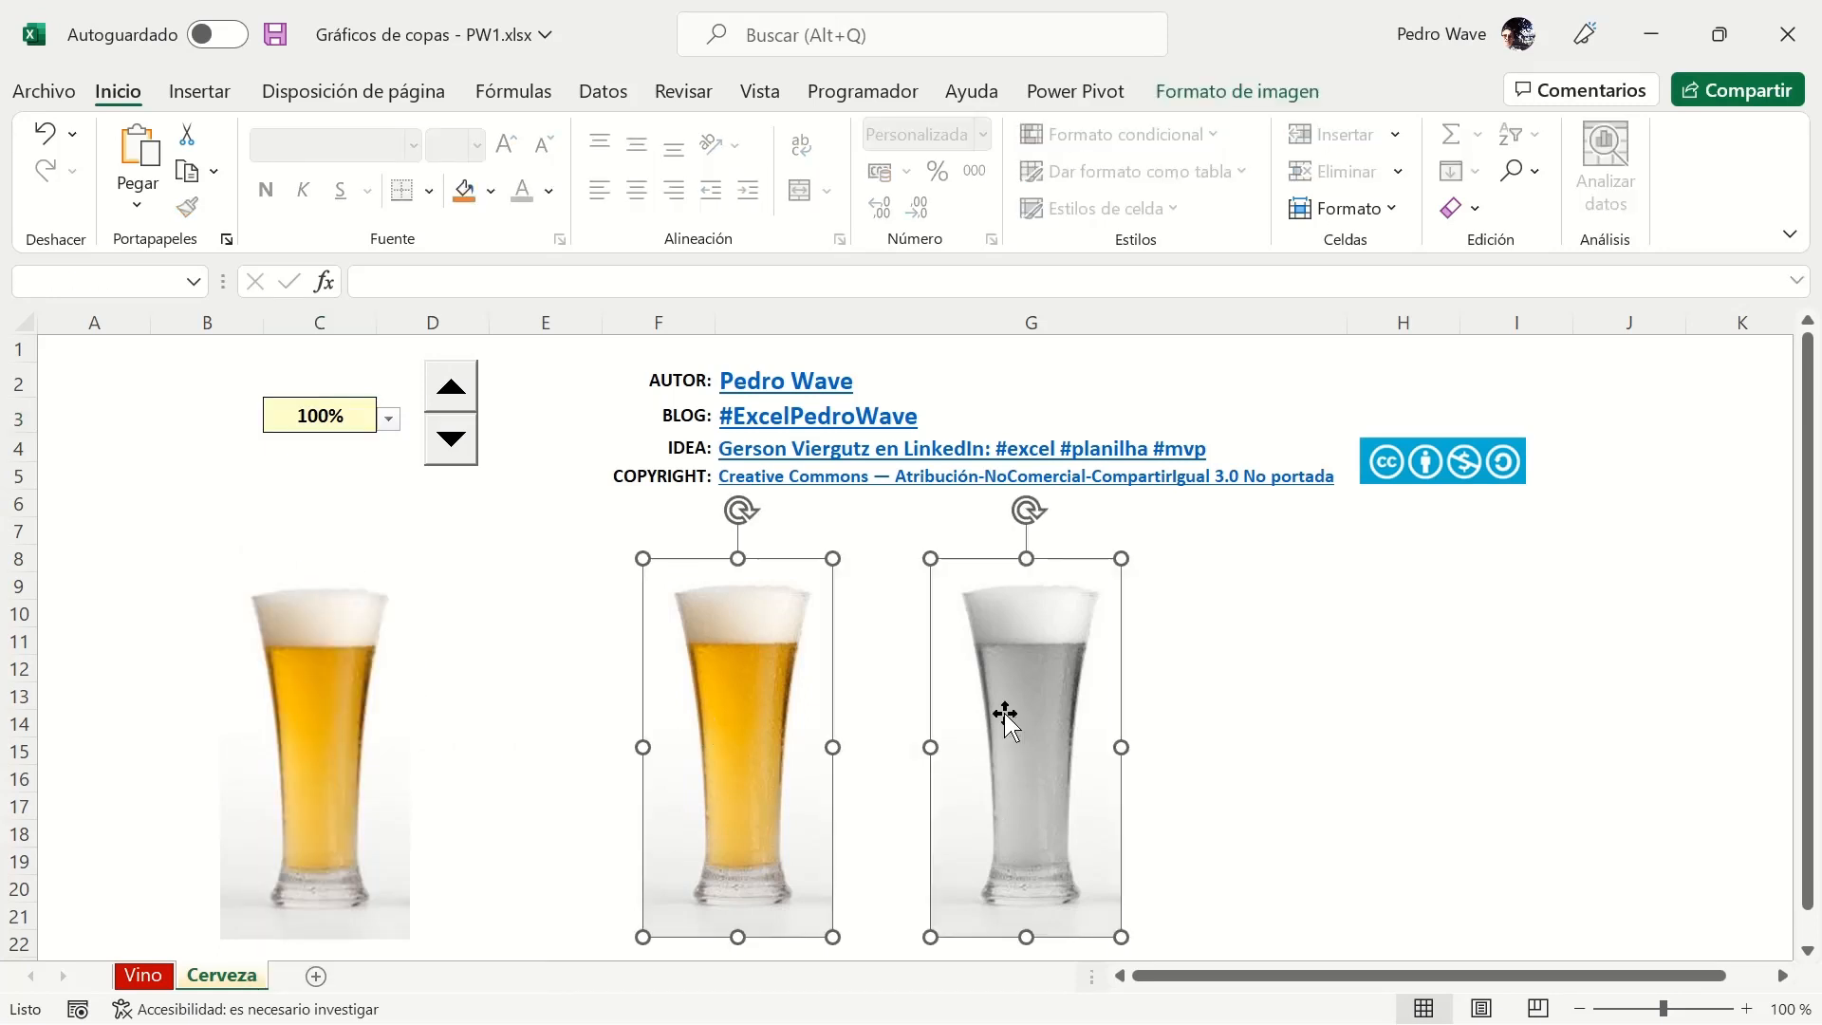
Switch back to Libro1, paste the two beer glass pictures into its Cerveza sheet, and place them beside the wine glass chart.
{"action": "key", "text": "alt+Tab"}
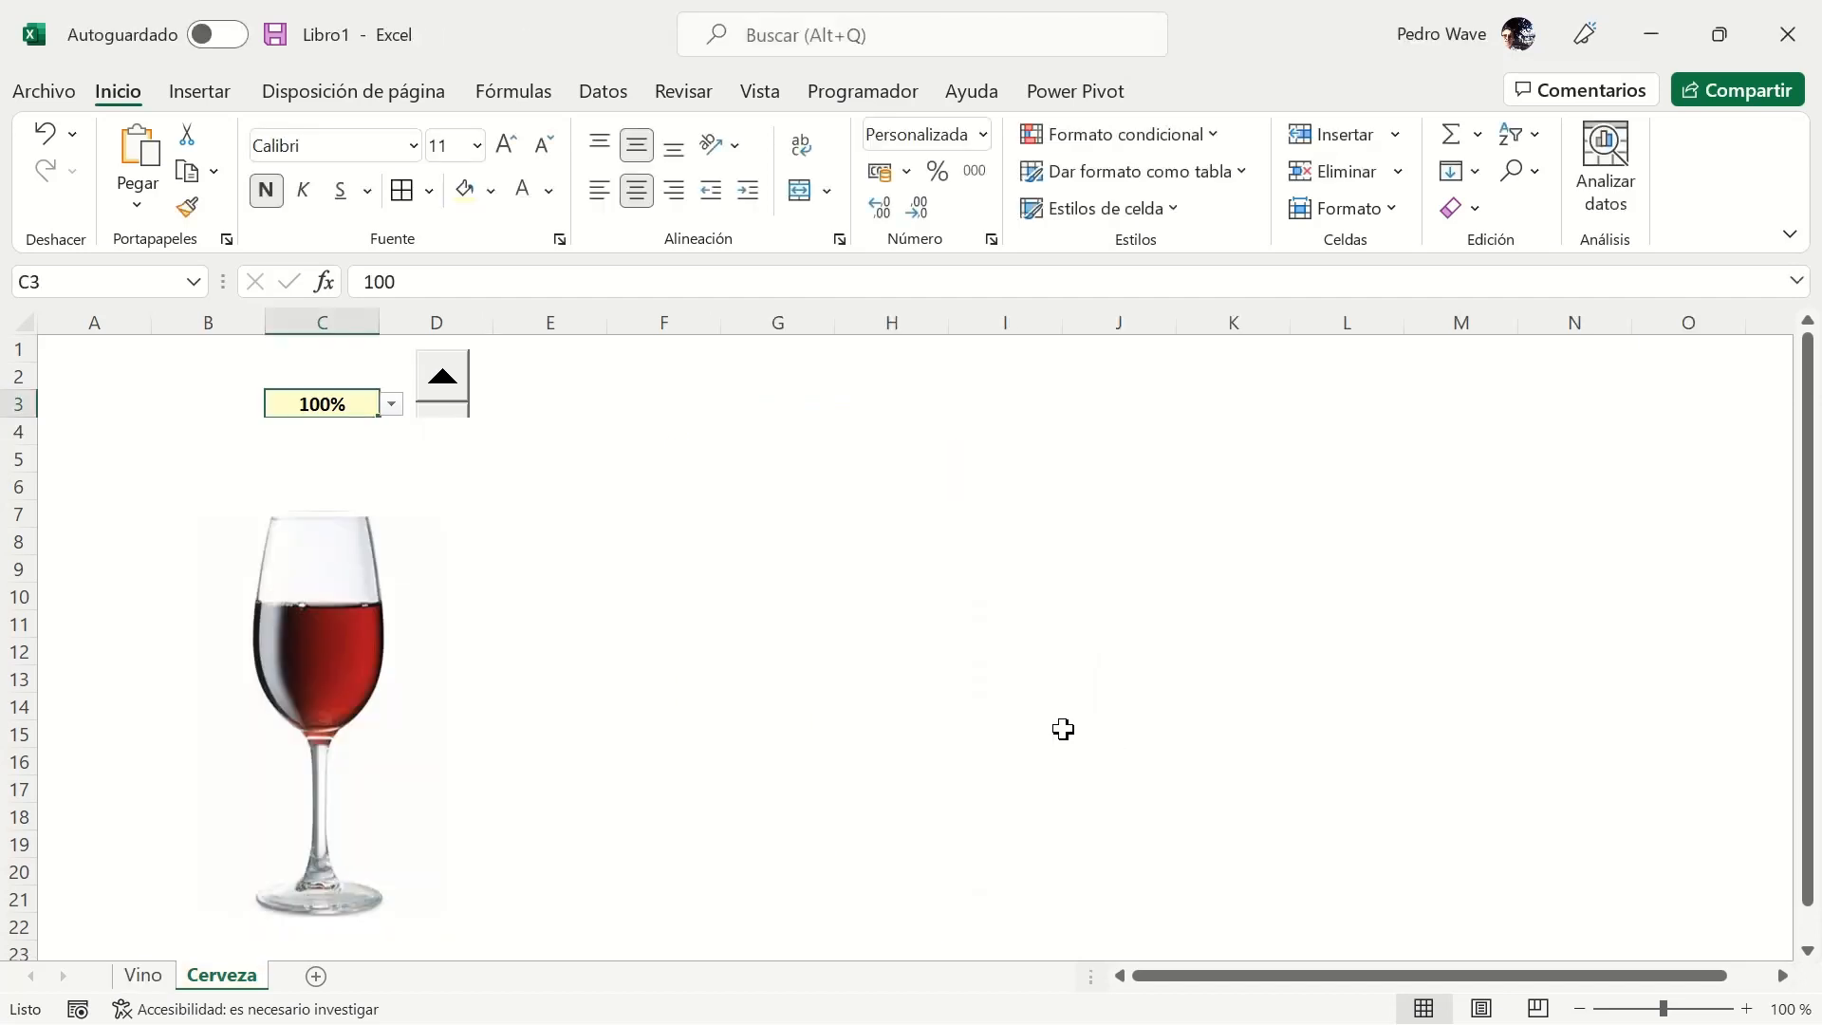
{"action": "left_click", "coordinate": [678, 465]}
{"action": "left_click", "coordinate": [692, 487]}
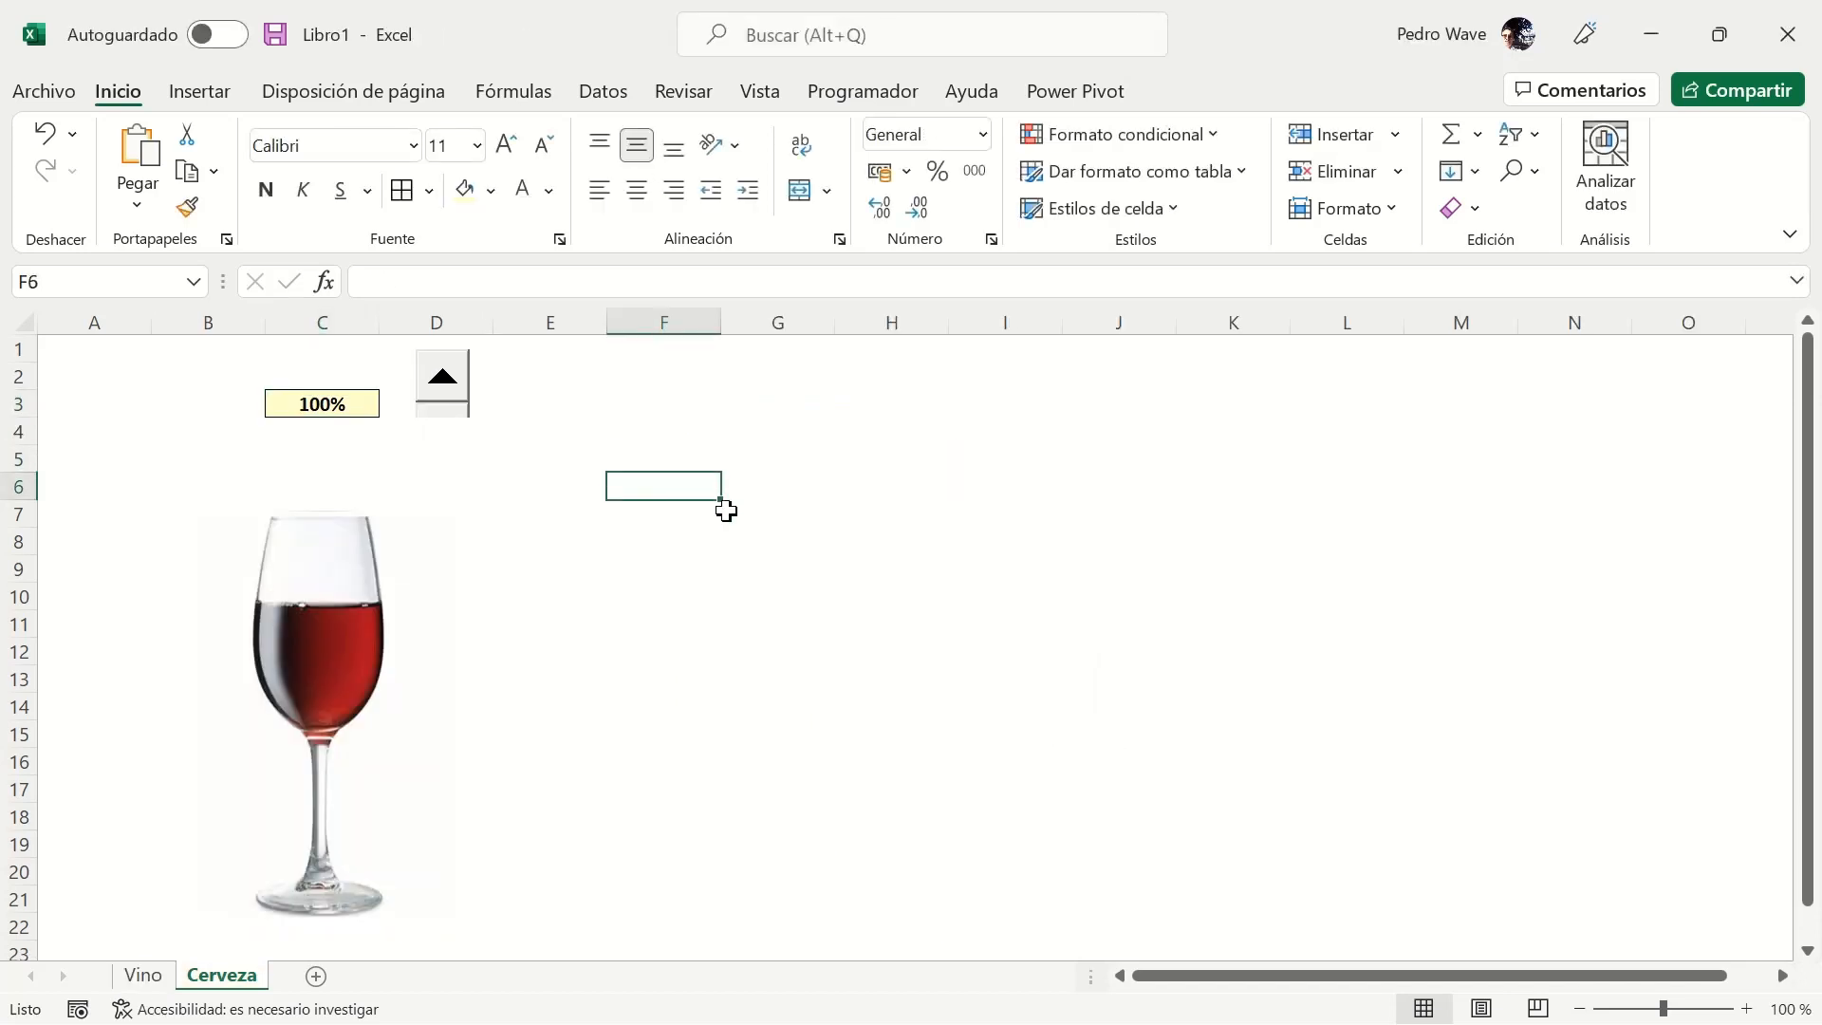
{"action": "key", "text": "ctrl+v"}
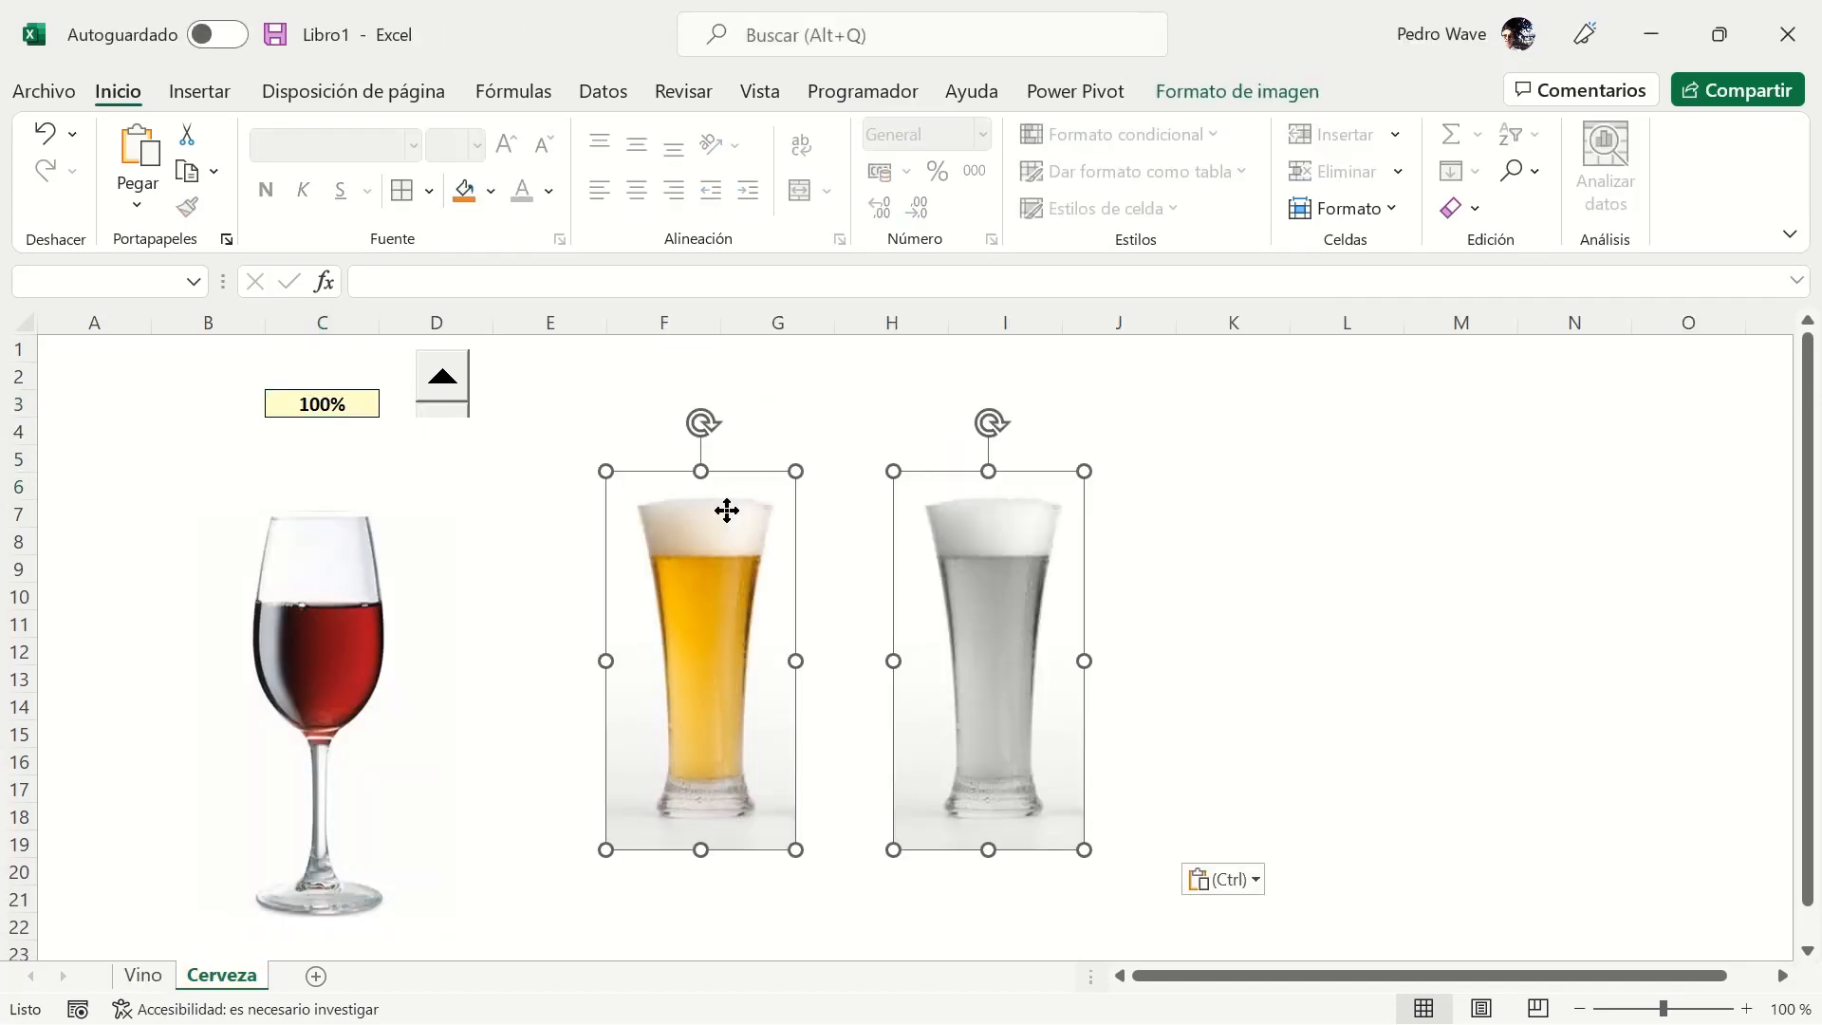
{"action": "left_click_drag", "start_coordinate": [727, 510], "coordinate": [765, 529]}
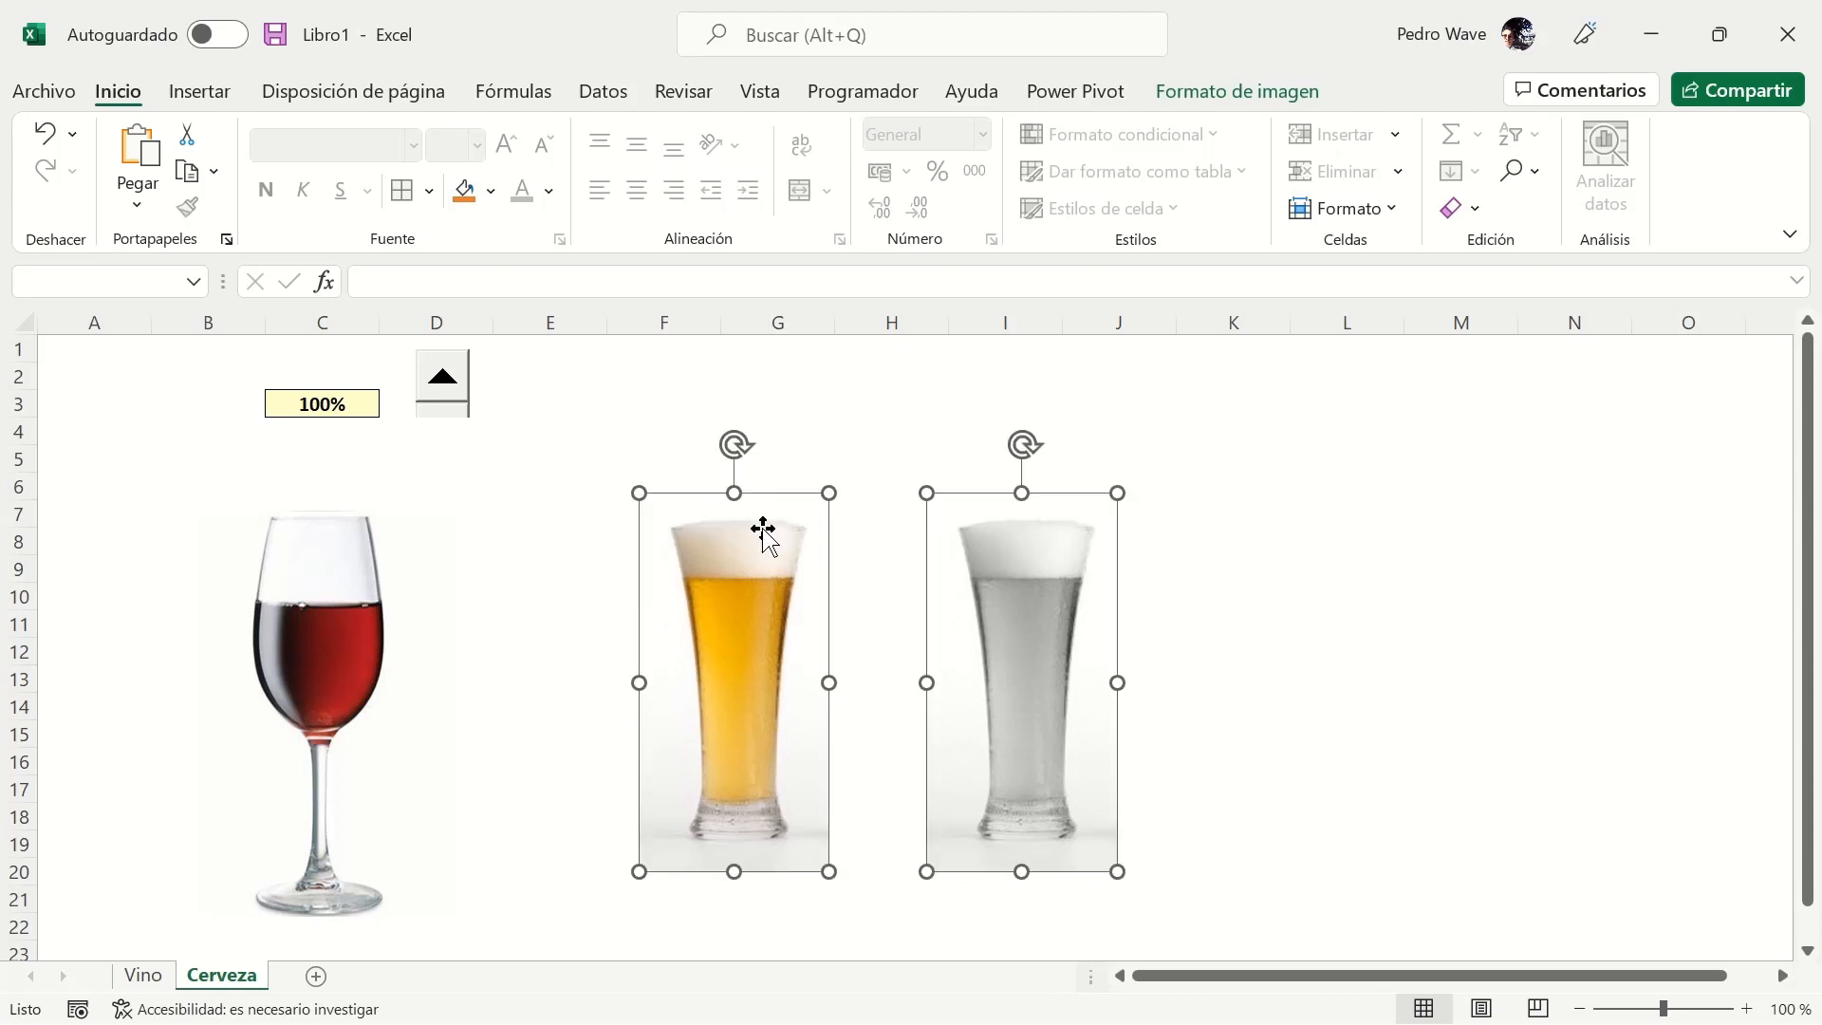
Set the percentage in cell C3 to 50% so both chart series can be selected separately.
{"action": "left_click", "coordinate": [308, 649]}
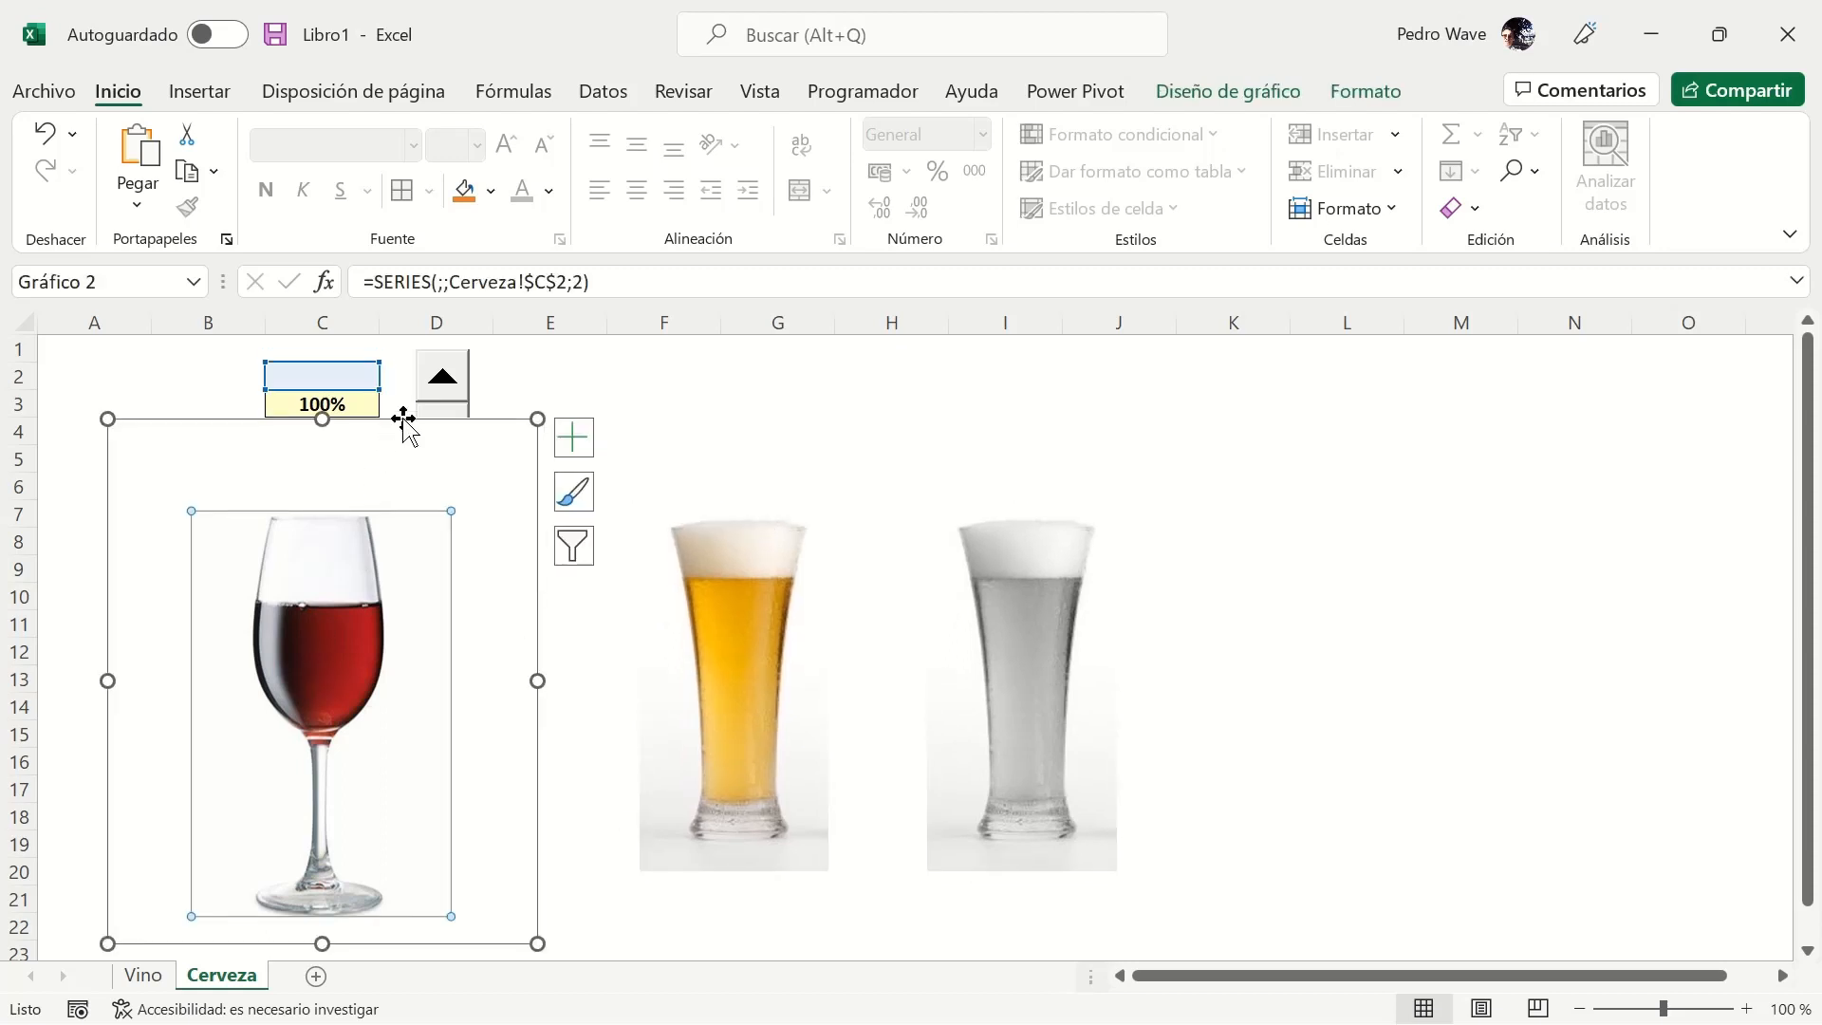
{"action": "double_click", "coordinate": [442, 423]}
{"action": "double_click", "coordinate": [442, 424]}
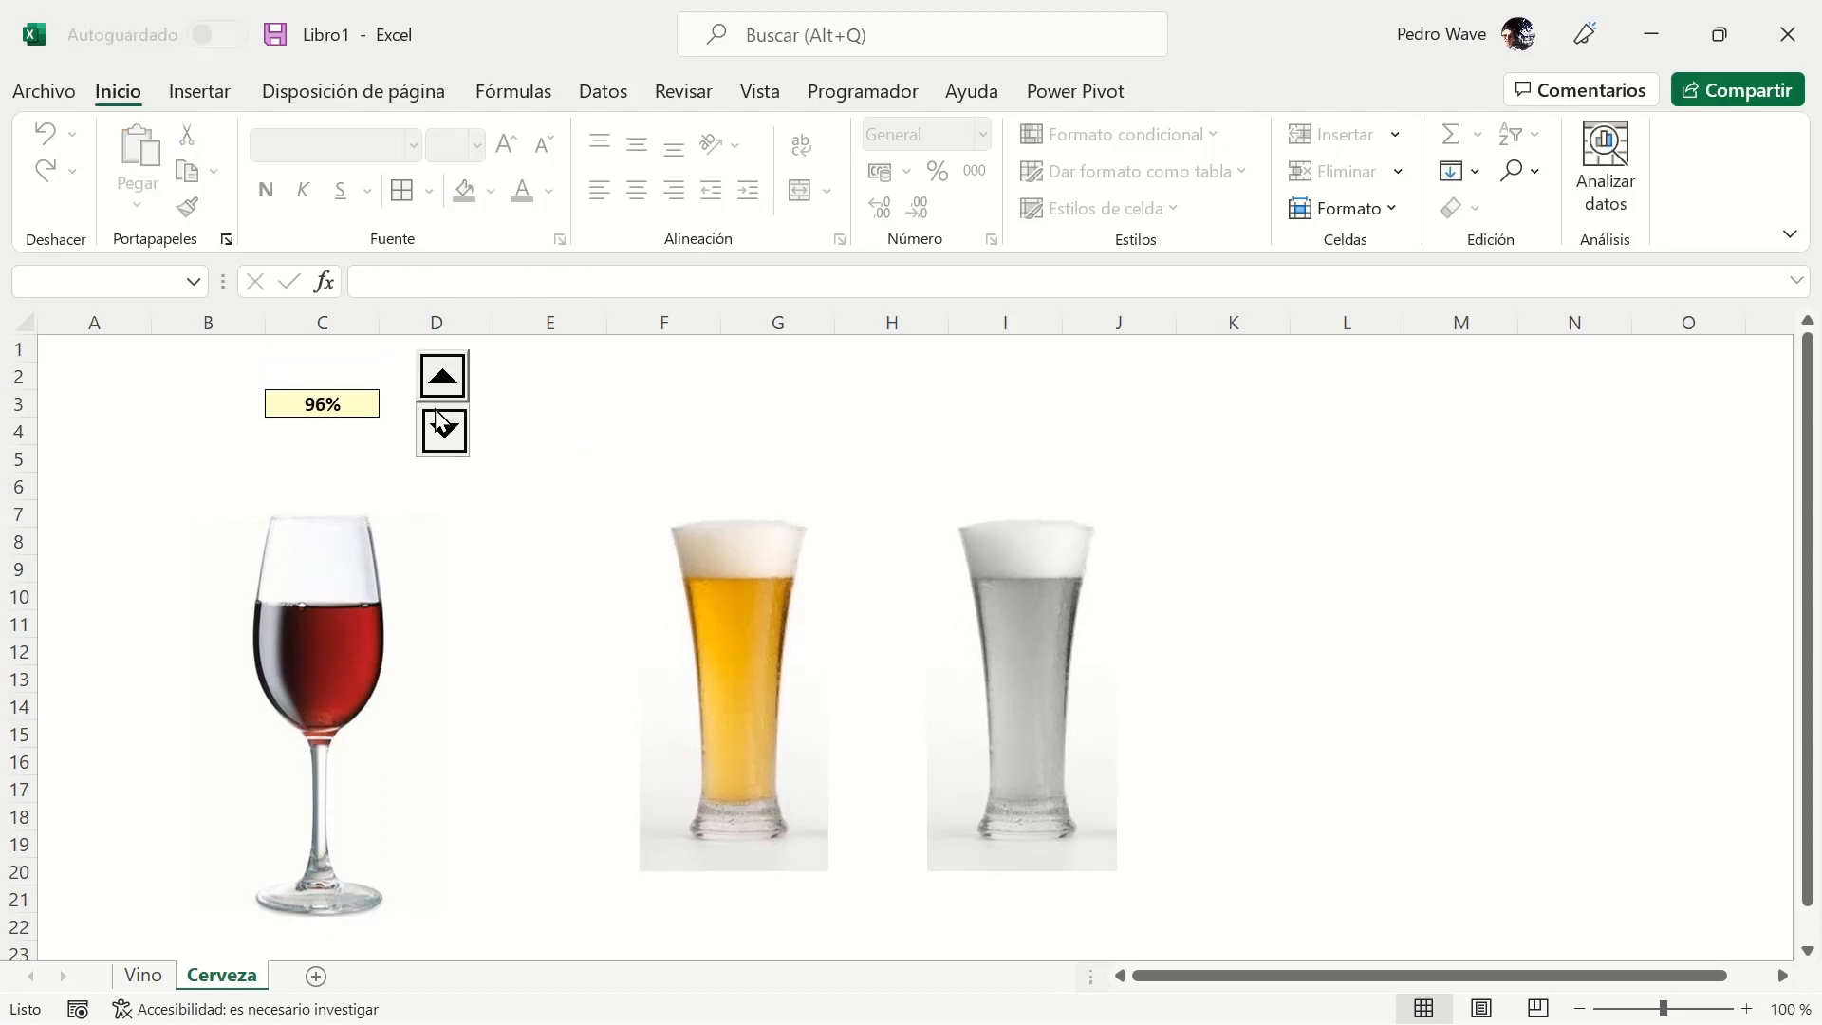
{"action": "left_click", "coordinate": [442, 423]}
{"action": "left_click", "coordinate": [369, 412]}
{"action": "left_click", "coordinate": [392, 406]}
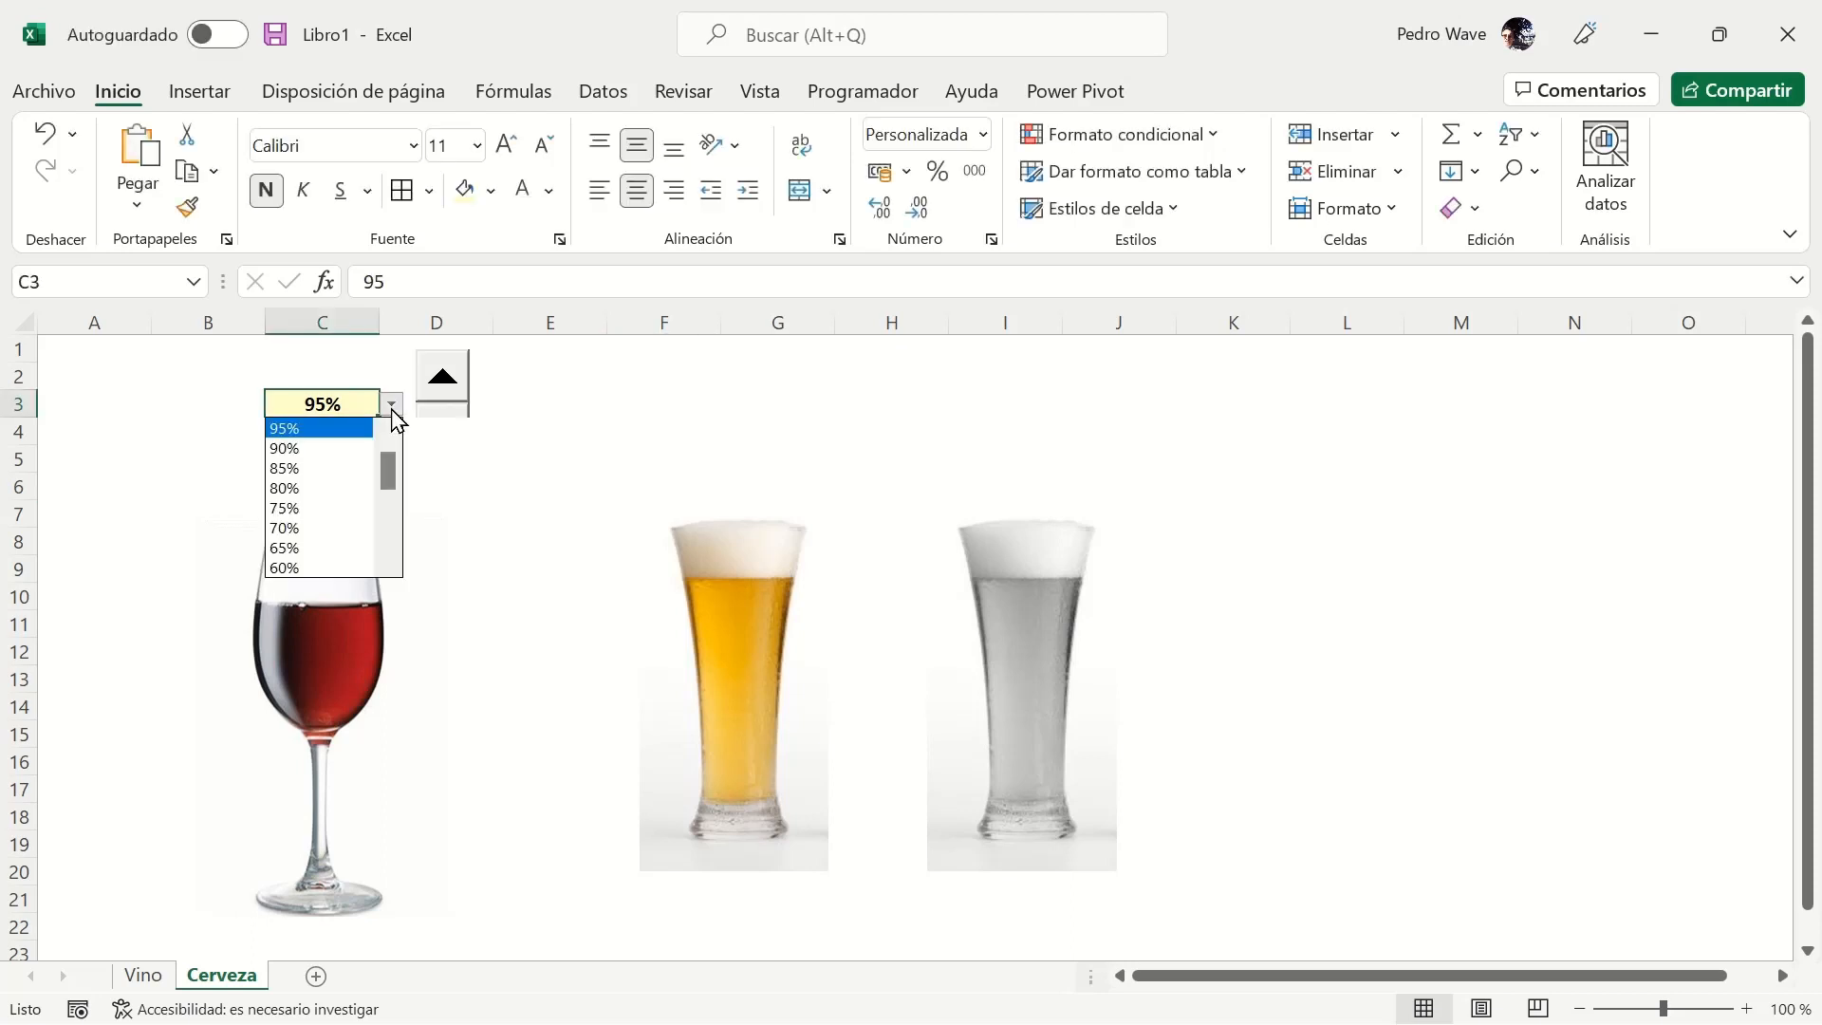
{"action": "left_click", "coordinate": [384, 538]}
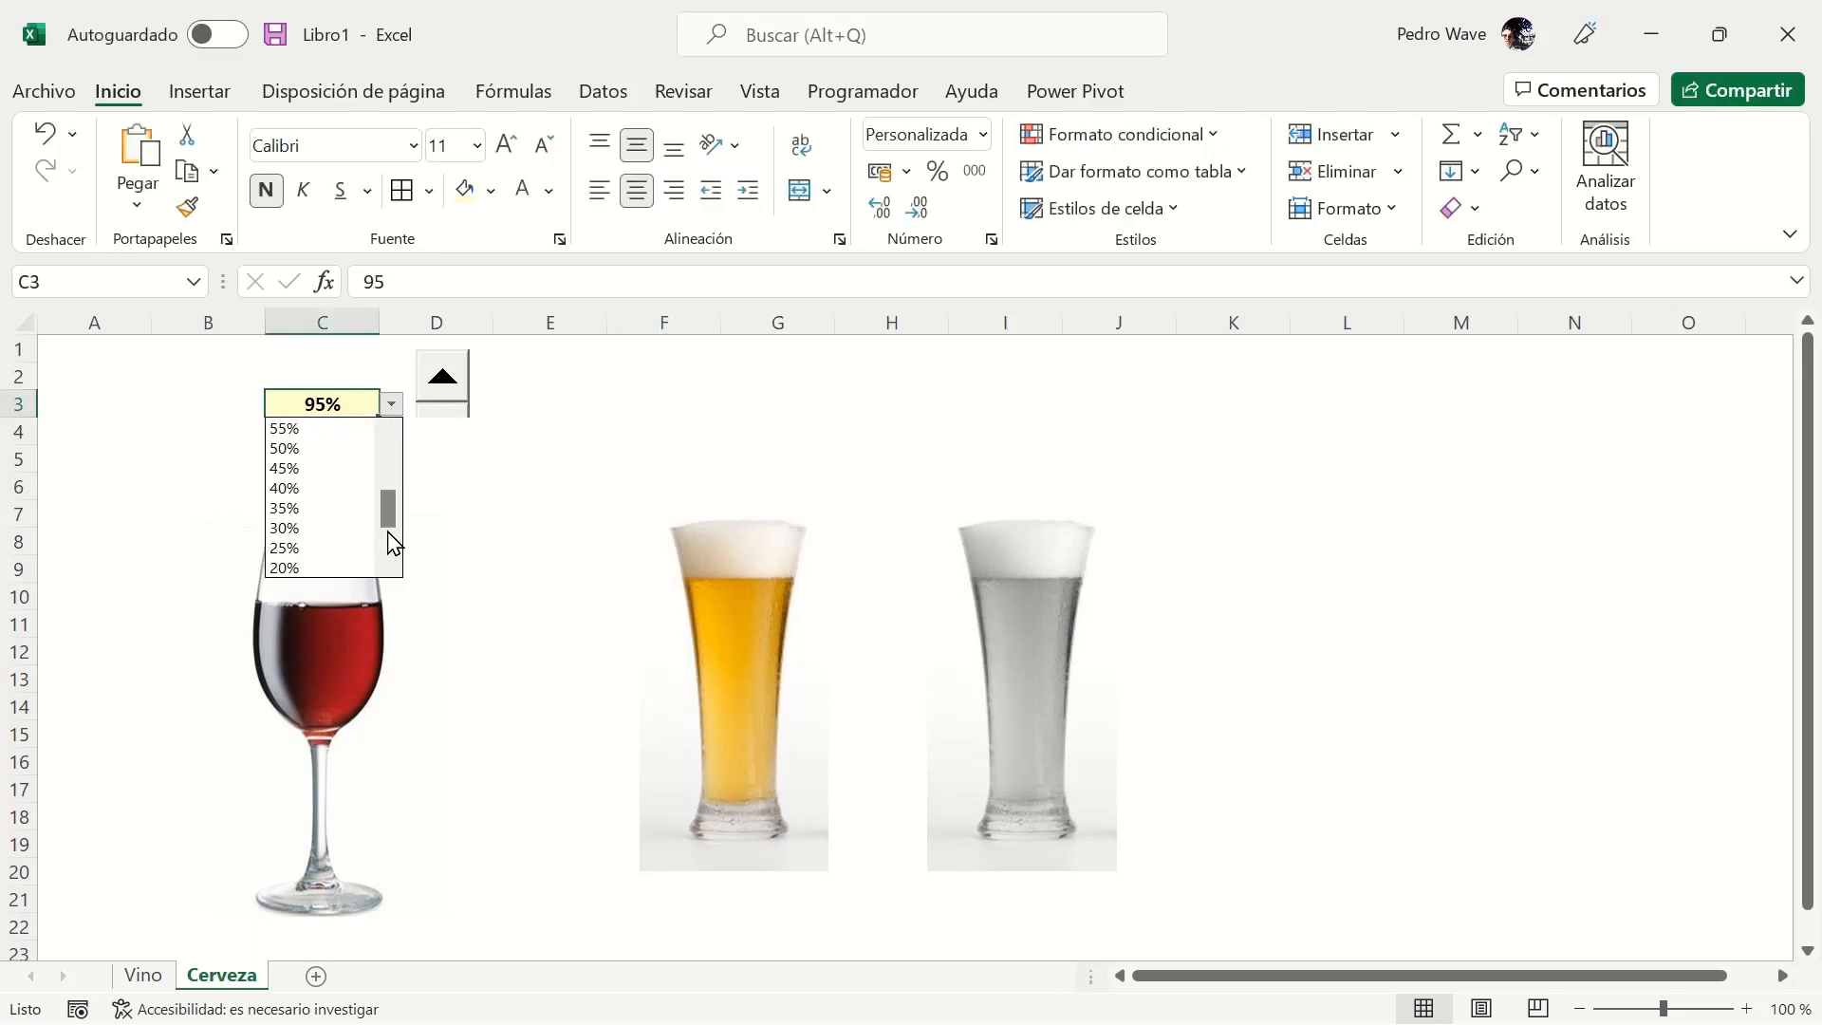
{"action": "left_click", "coordinate": [353, 453]}
Replace the grey wine glass fill of the chart's back series with the copied grey beer glass picture.
{"action": "left_click", "coordinate": [354, 591]}
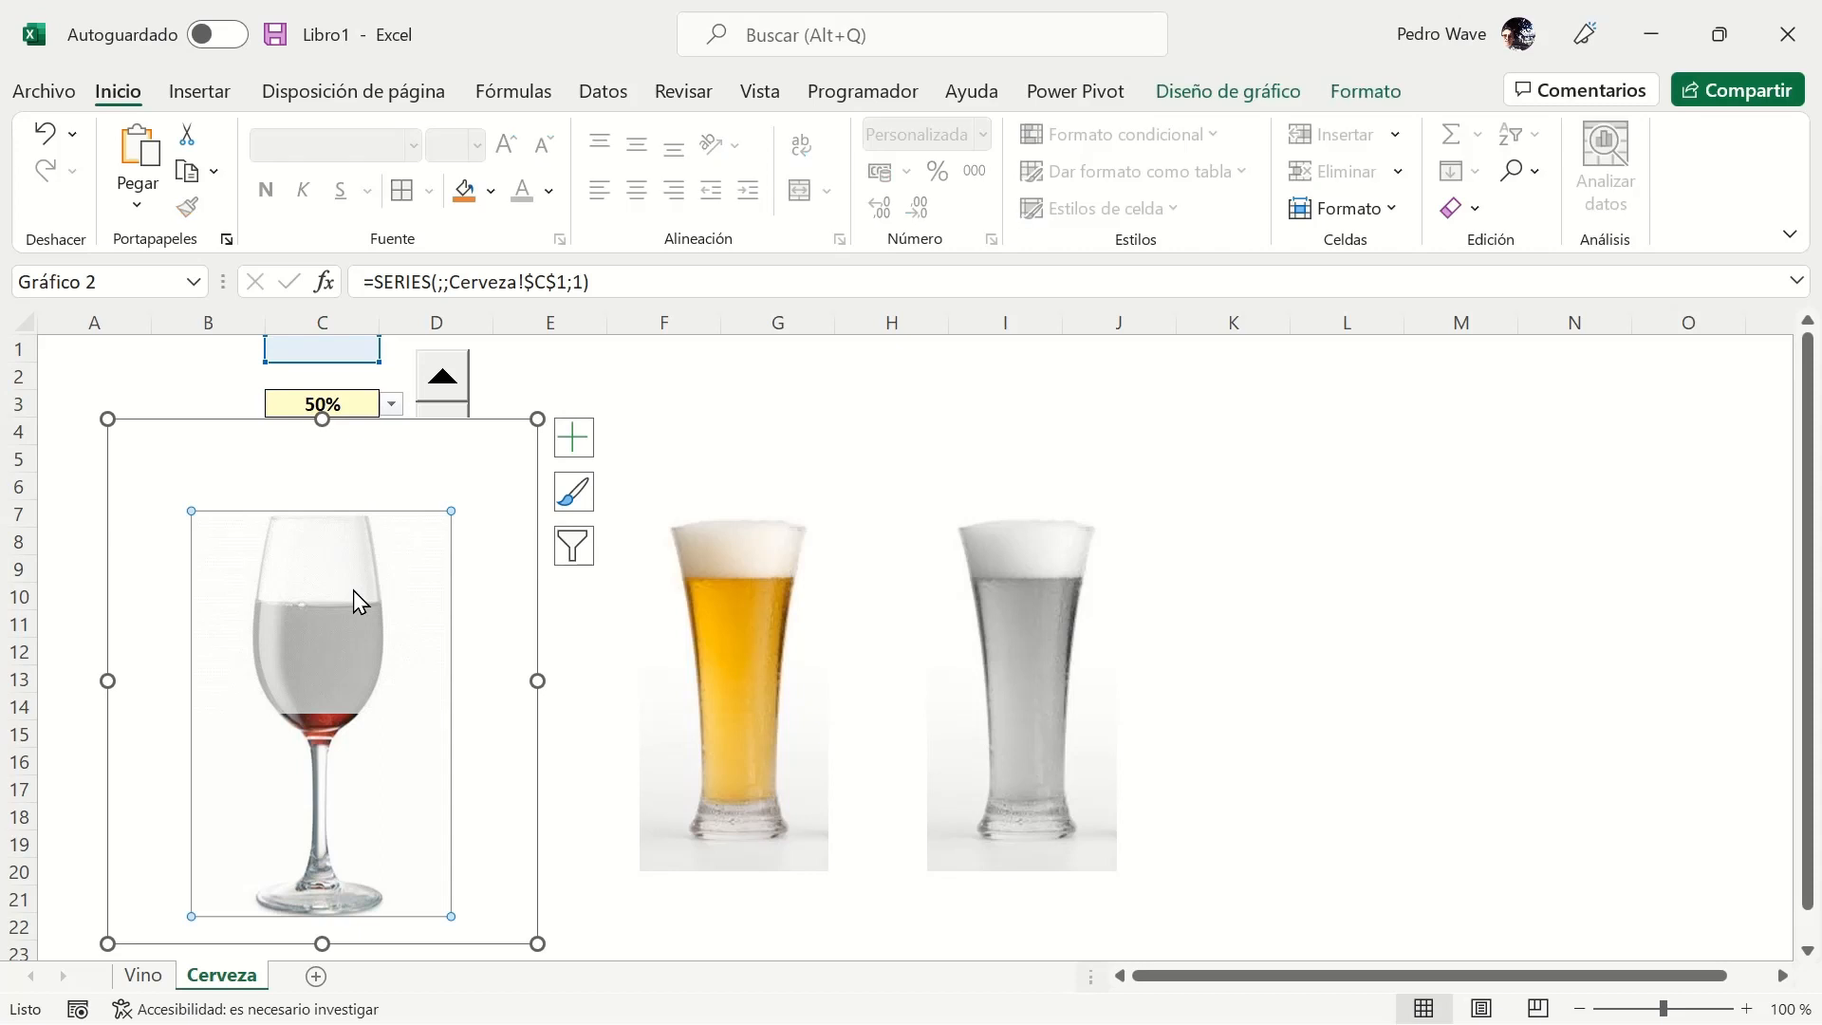
{"action": "left_click", "coordinate": [334, 719]}
{"action": "key", "text": "Down"}
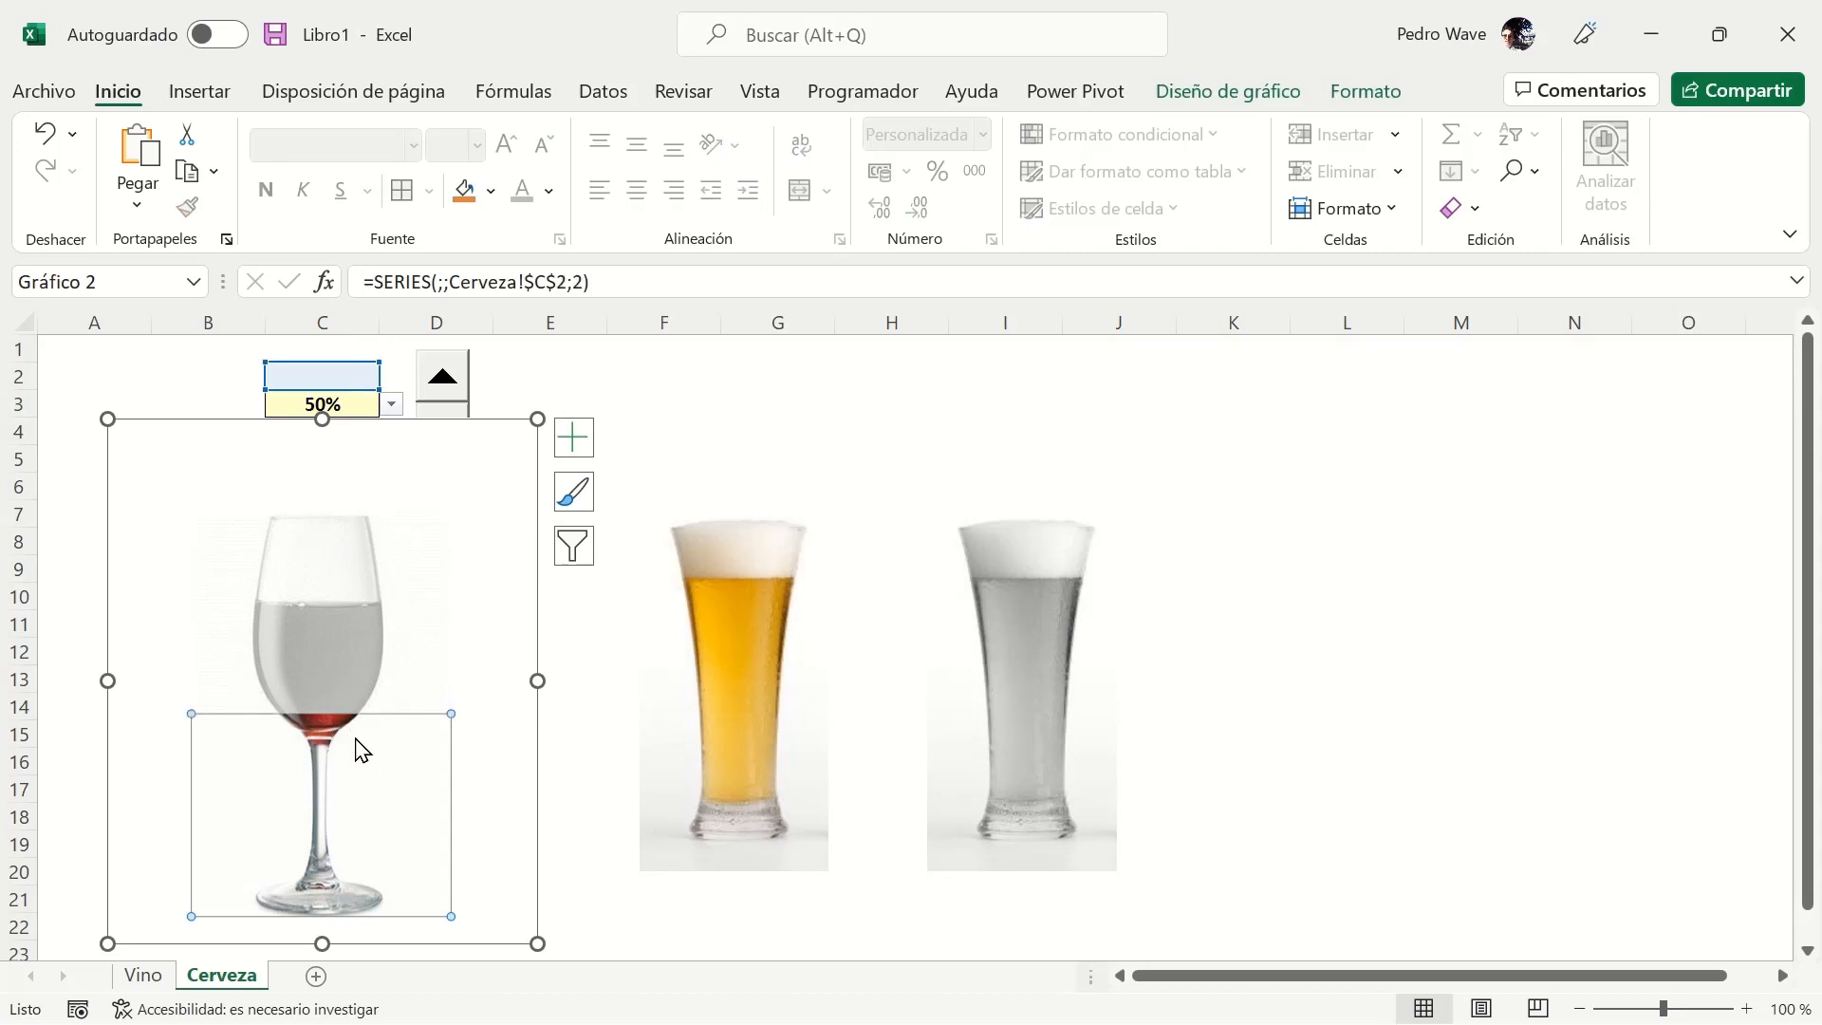
{"action": "left_click", "coordinate": [774, 677]}
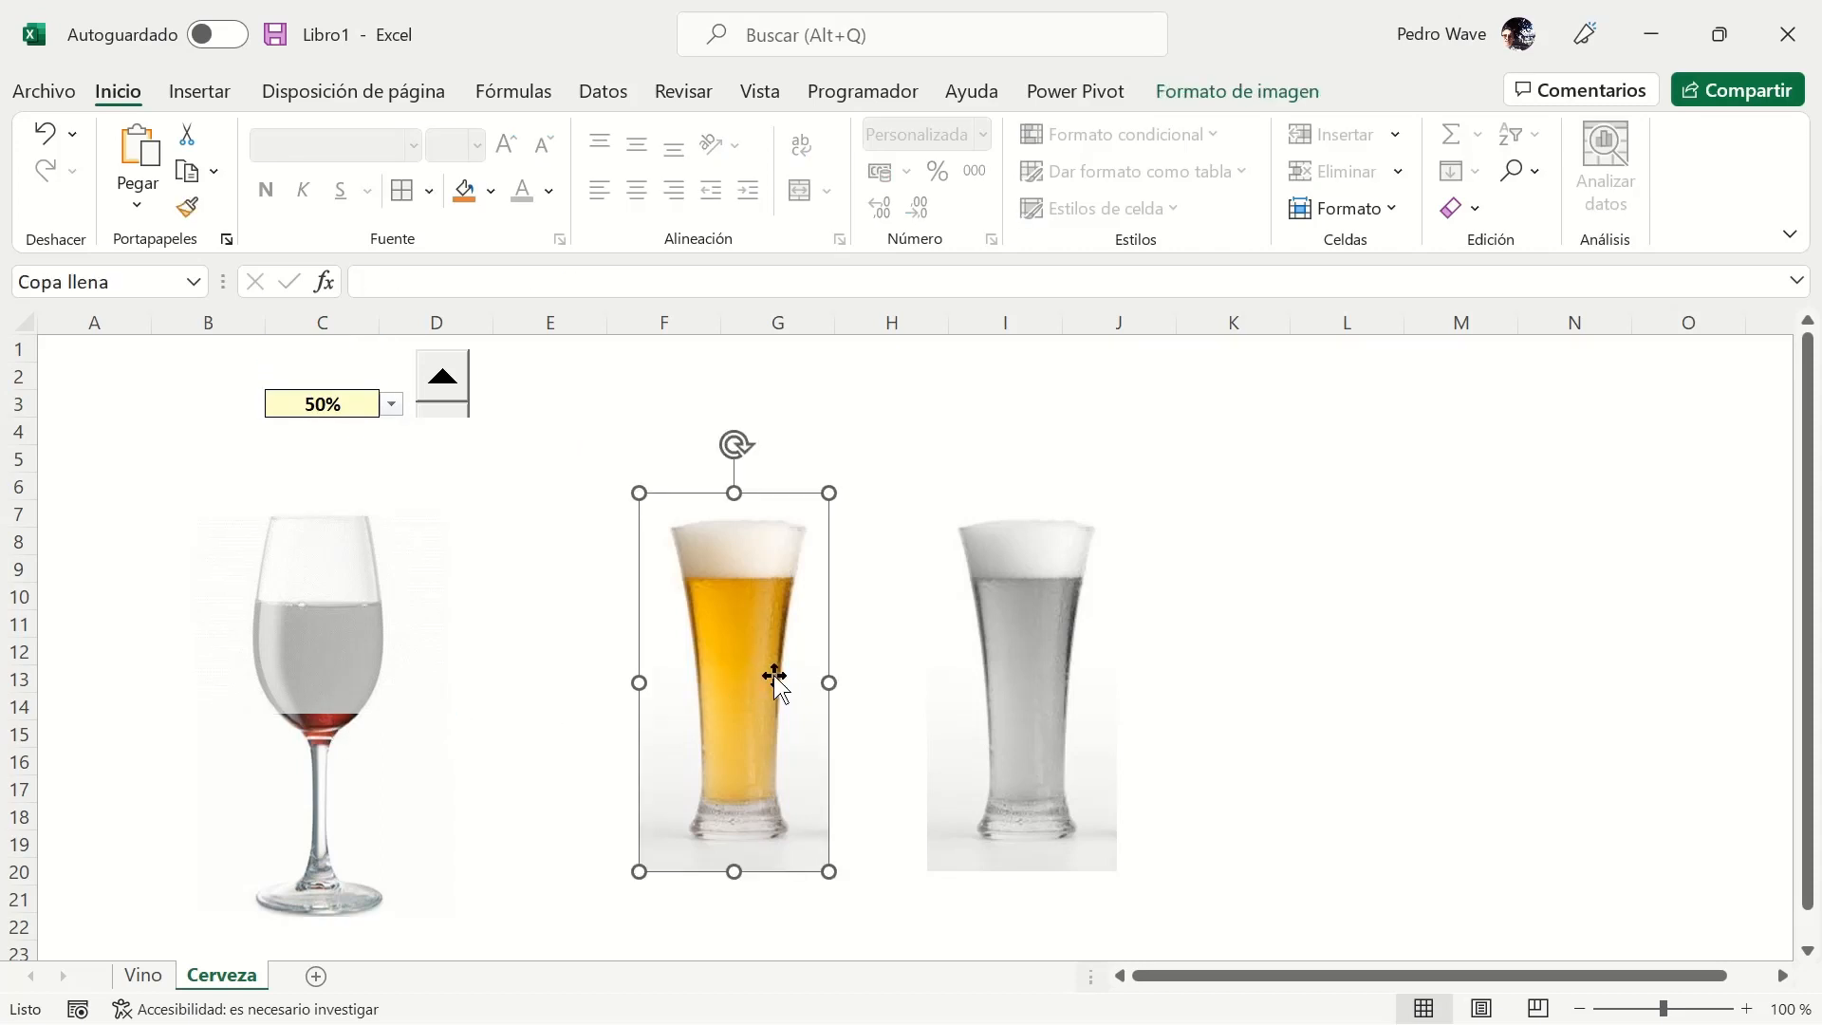
{"action": "left_click", "coordinate": [338, 698]}
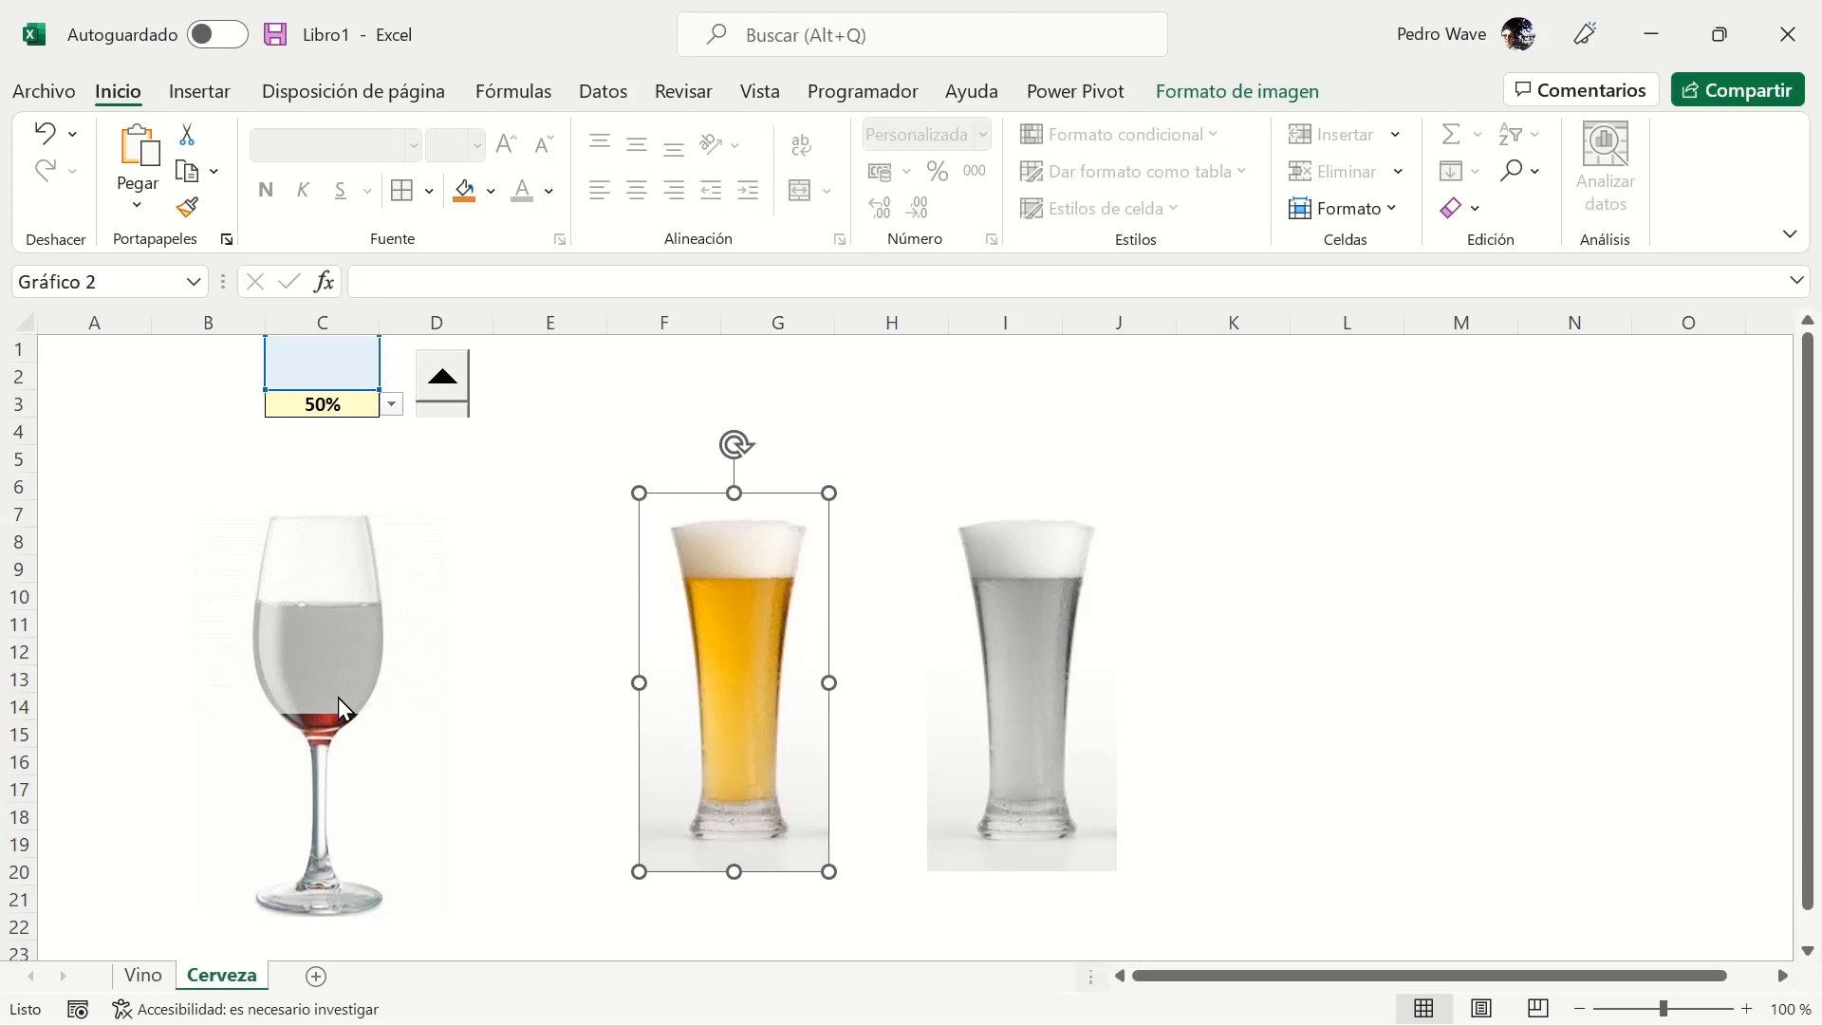
{"action": "left_click", "coordinate": [1018, 691]}
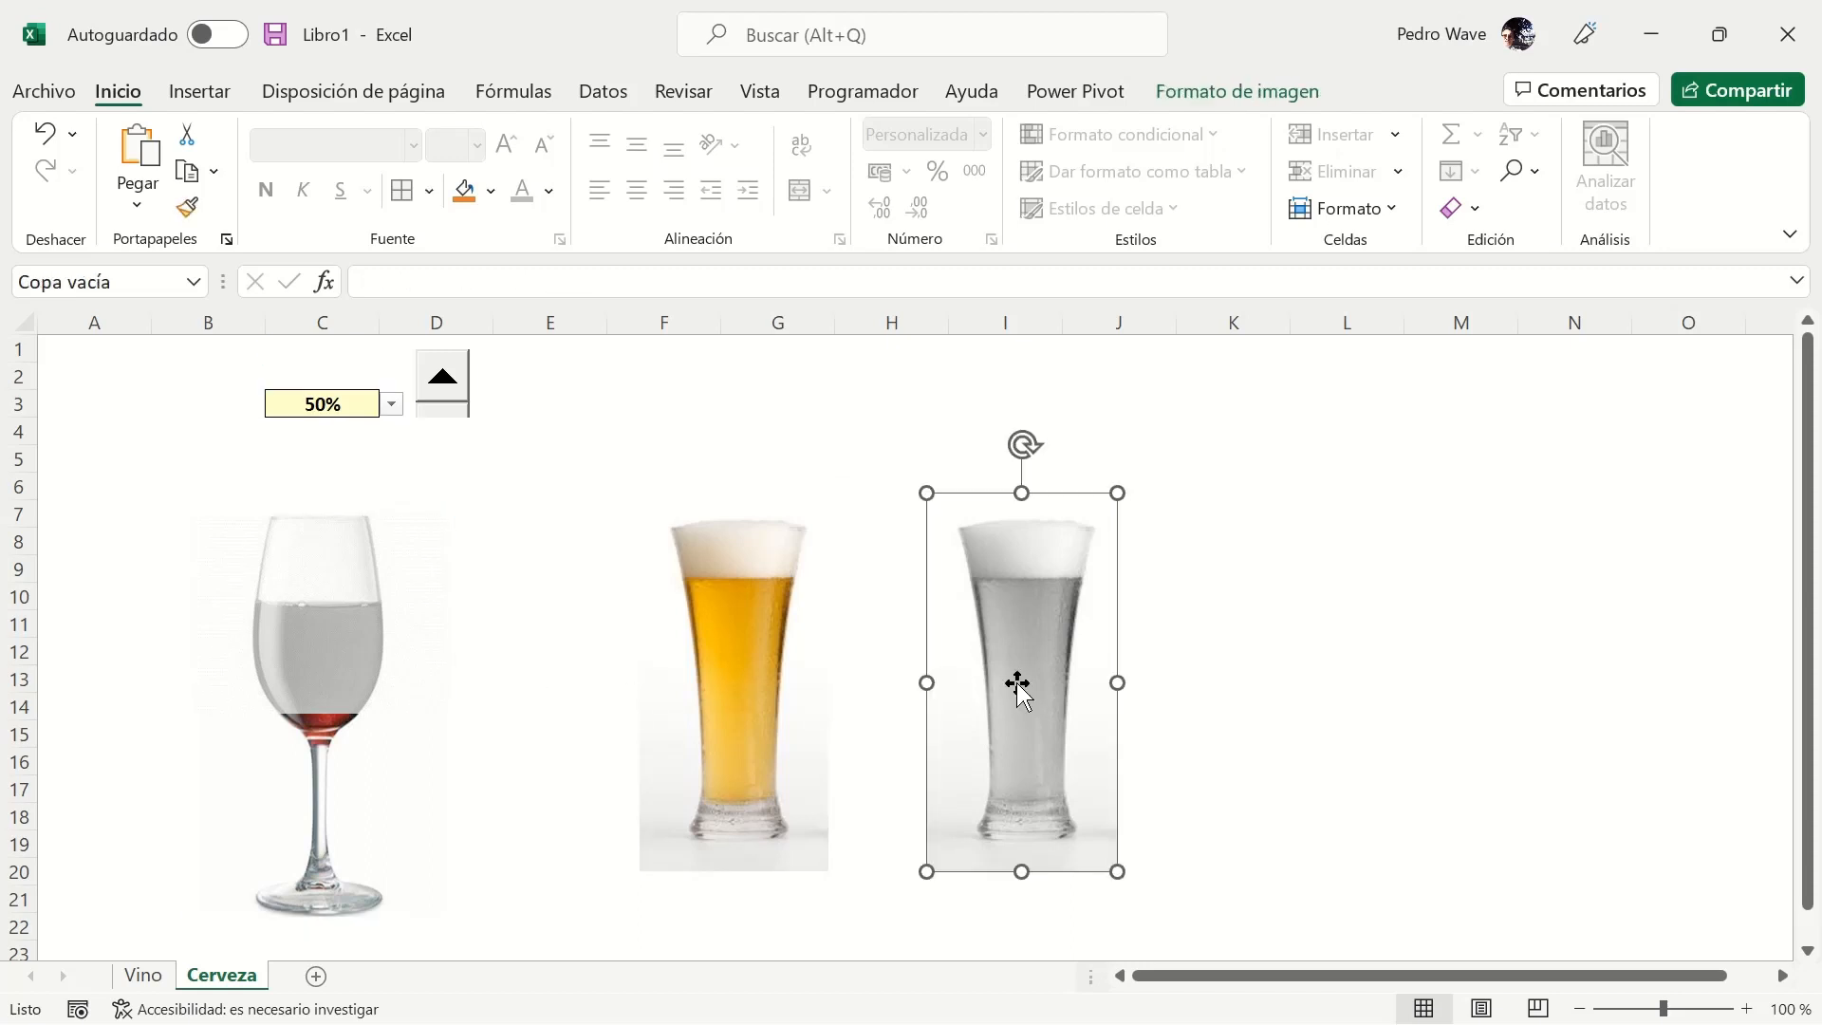
{"action": "left_click", "coordinate": [345, 624]}
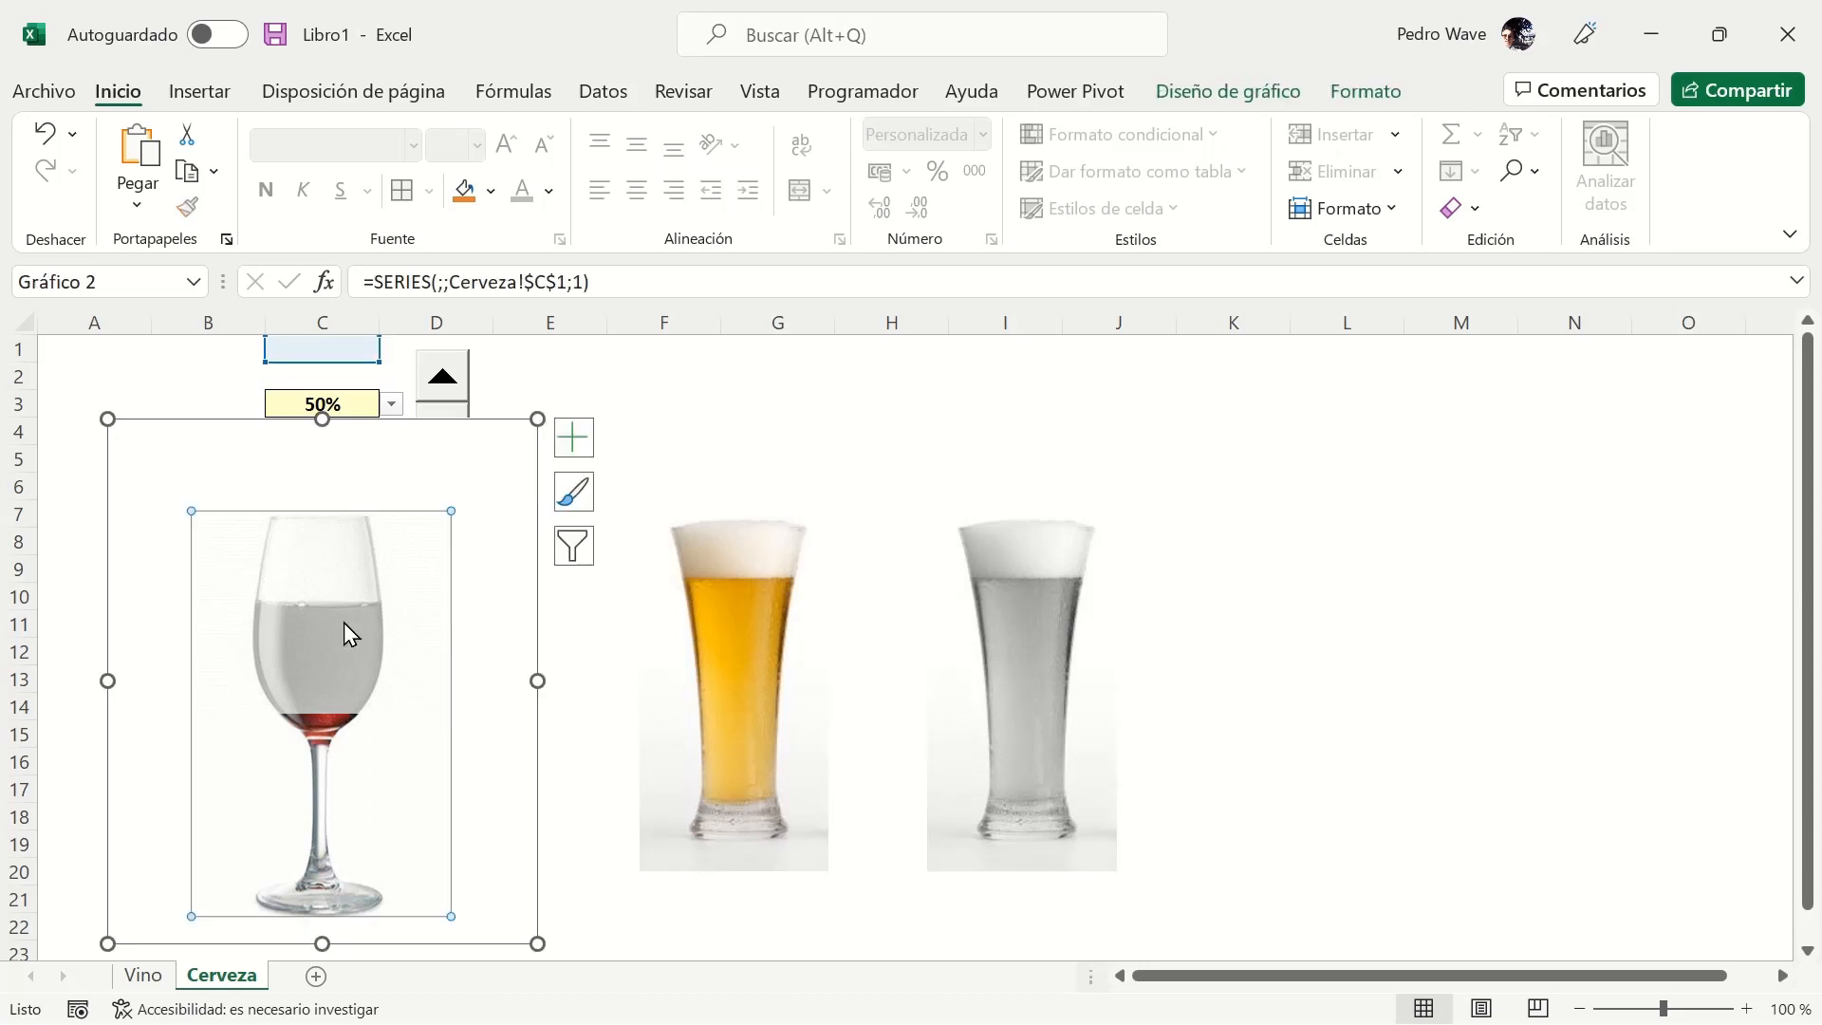
{"action": "key", "text": "ctrl+v"}
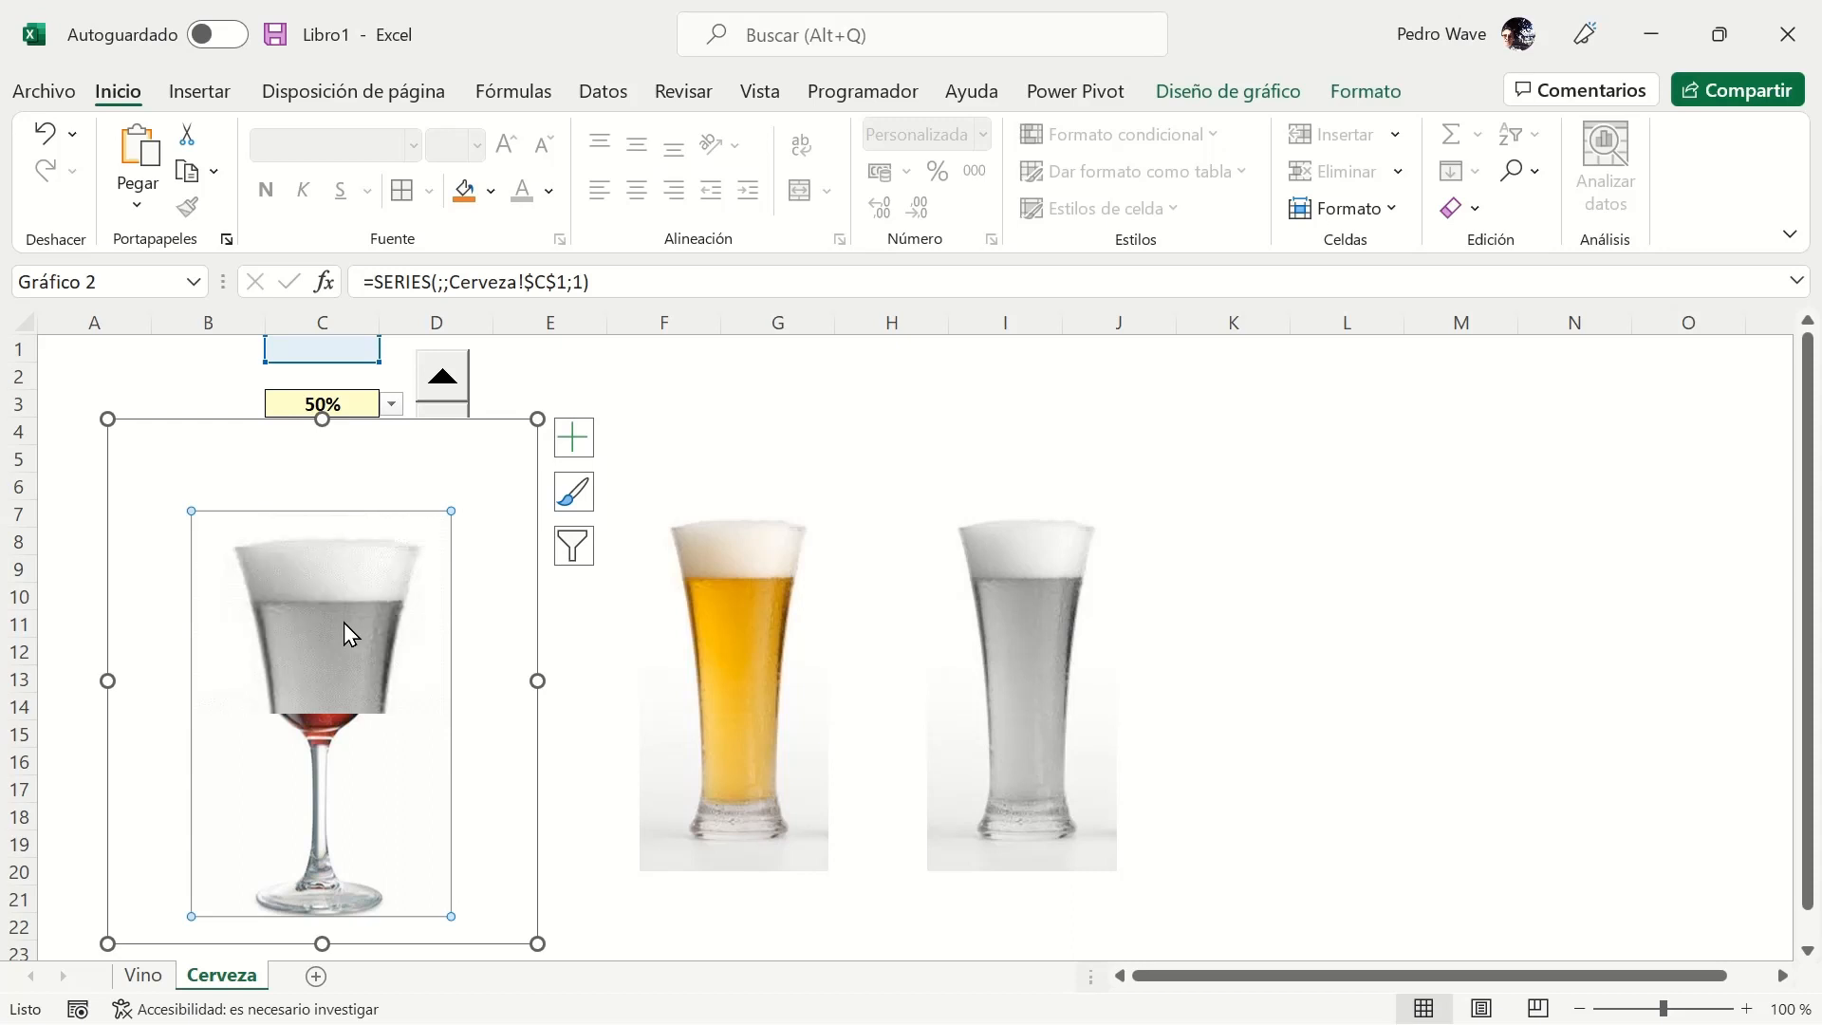
Replace the red wine glass fill of the chart's front series with the copied golden beer glass picture.
{"action": "left_click", "coordinate": [328, 747]}
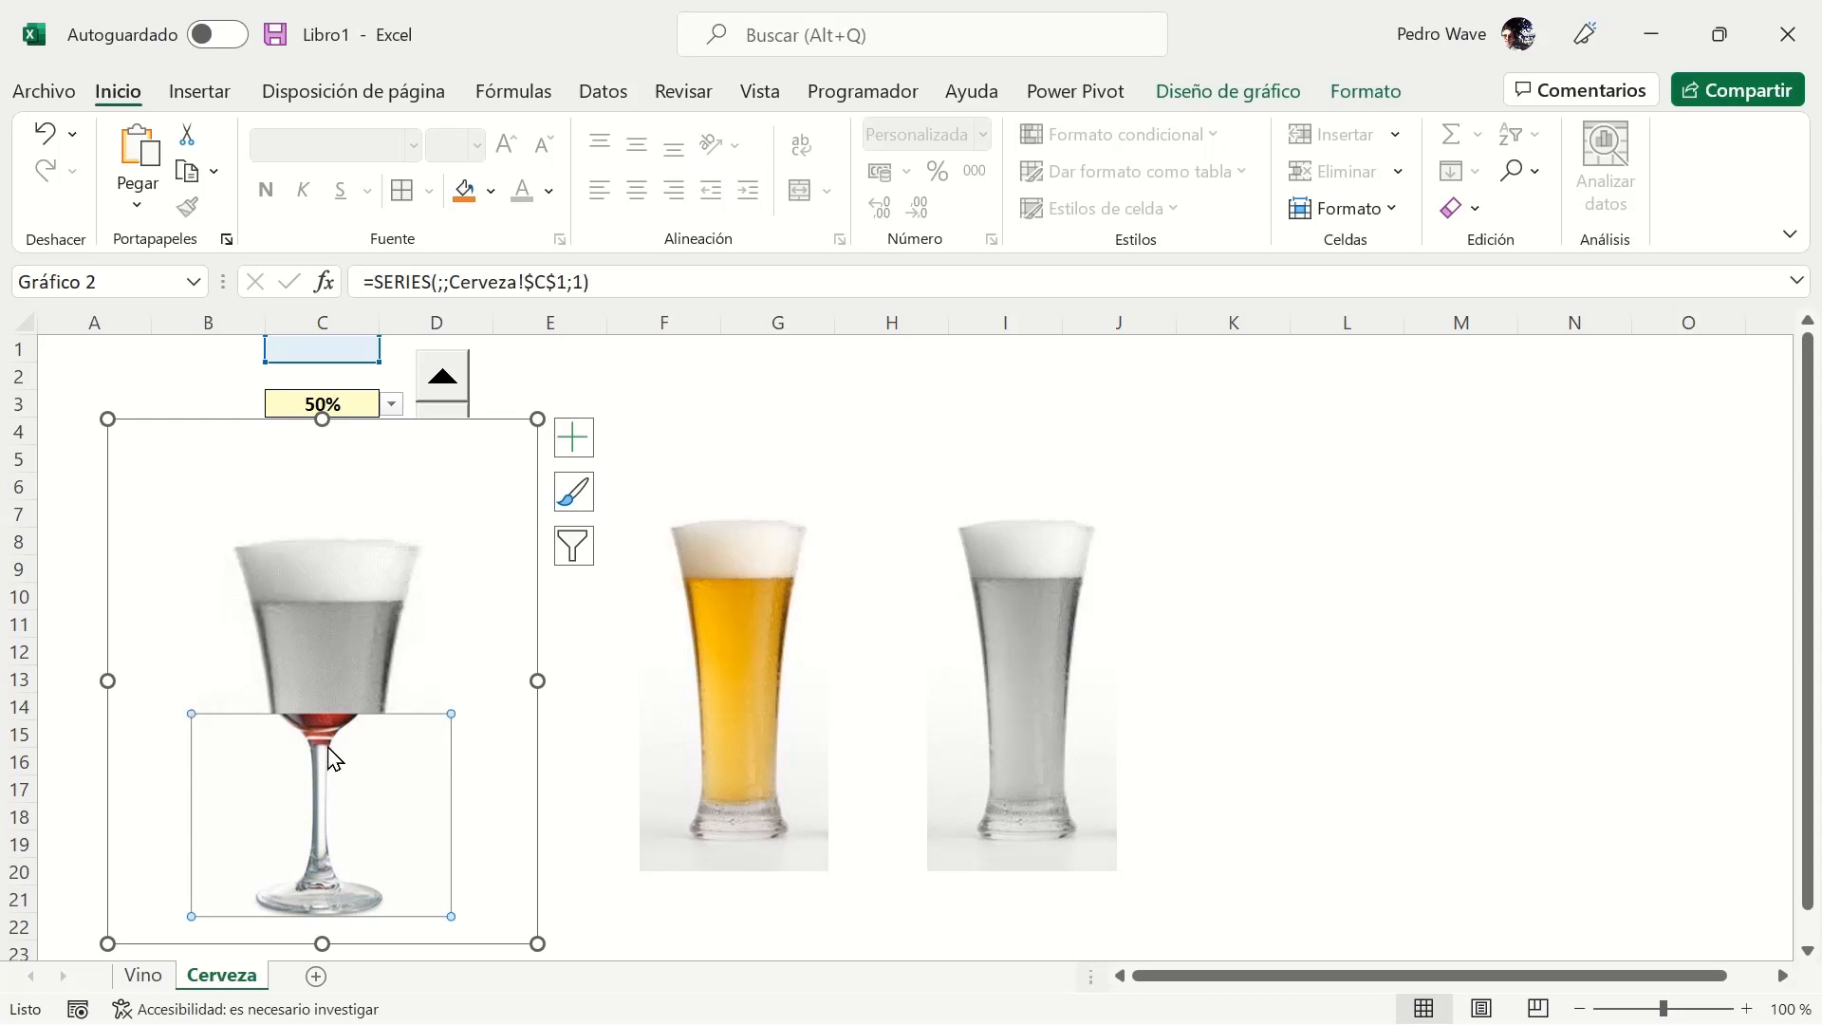
{"action": "left_click", "coordinate": [703, 700]}
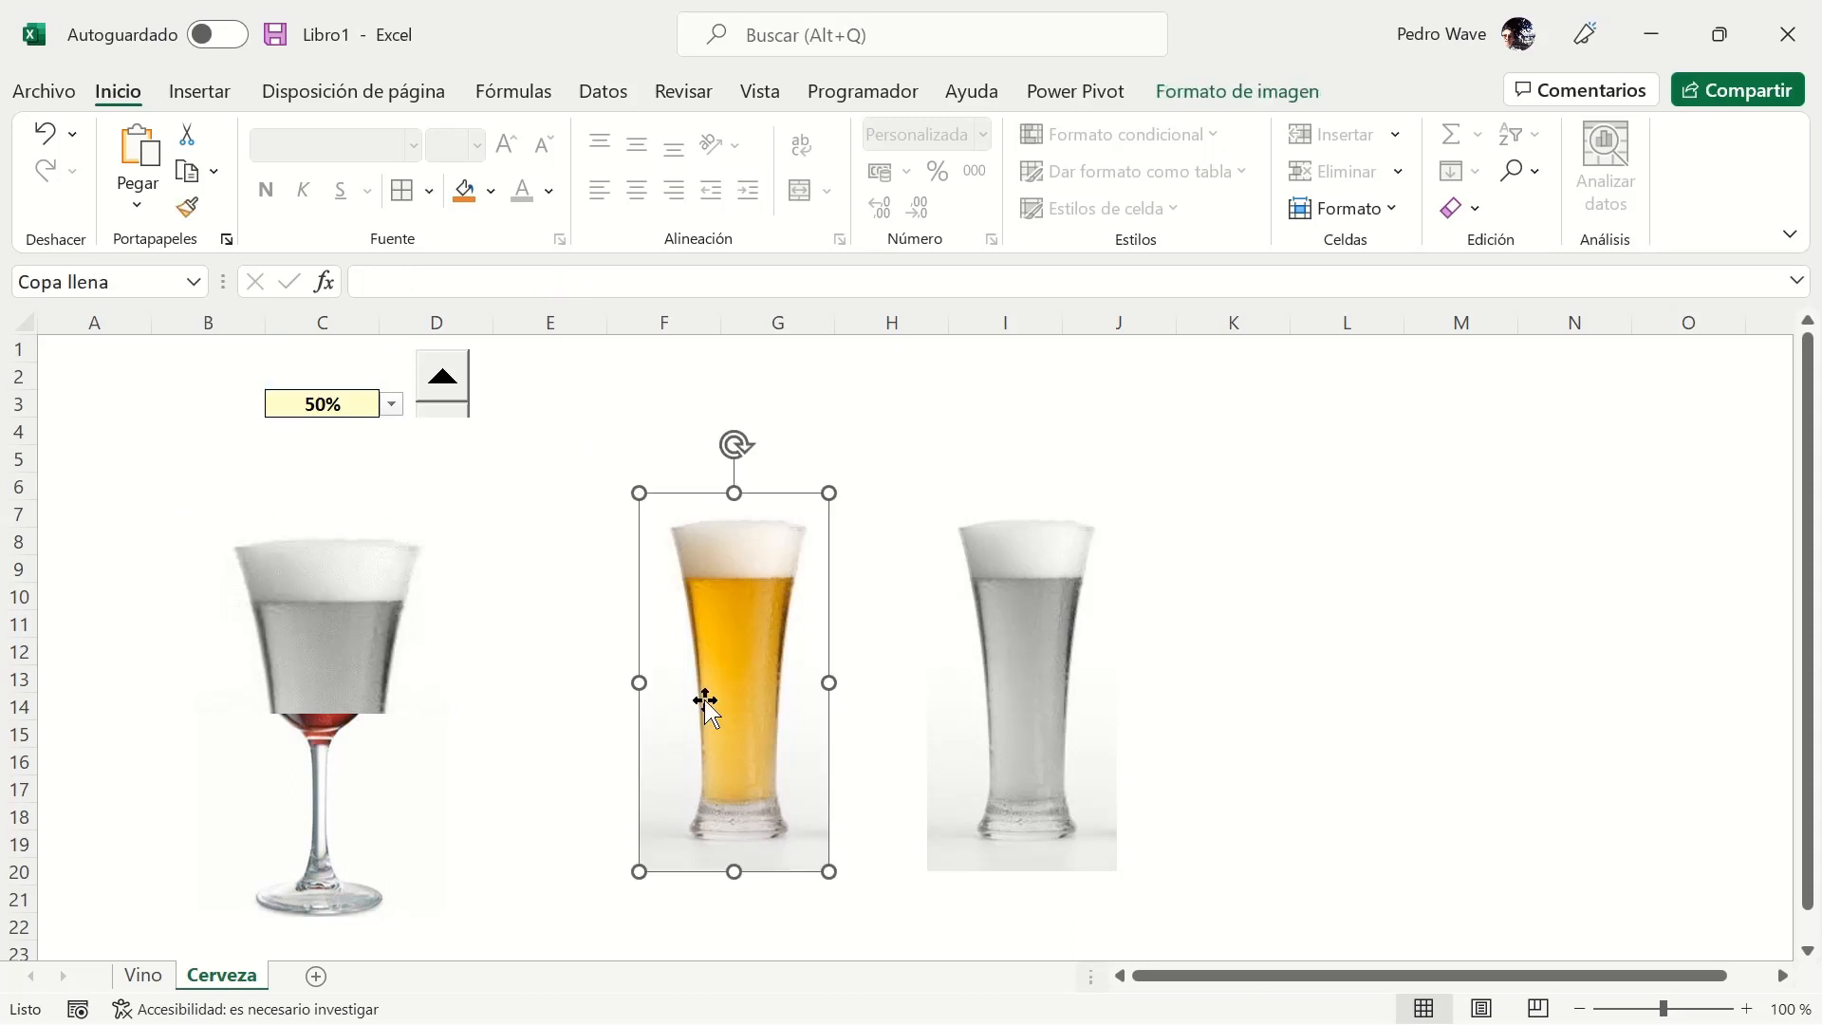
{"action": "left_click", "coordinate": [354, 756]}
{"action": "key", "text": "ctrl+v"}
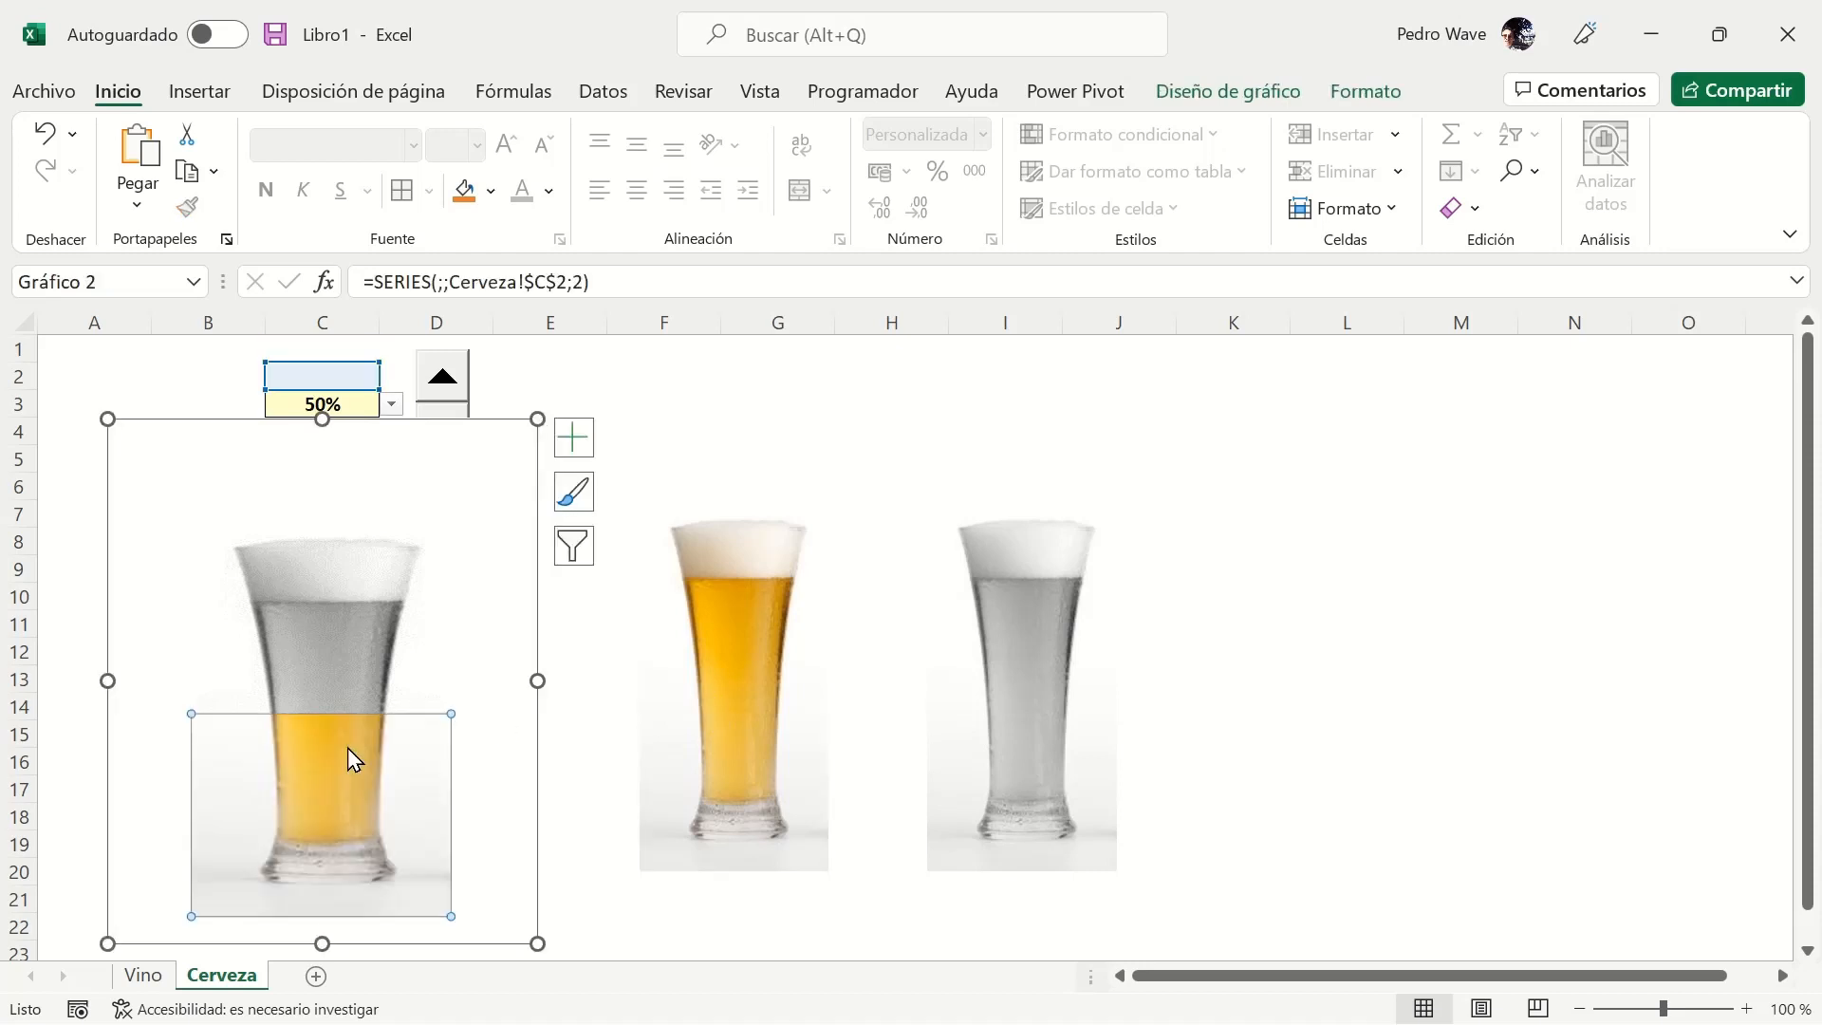
{"action": "left_click", "coordinate": [679, 372]}
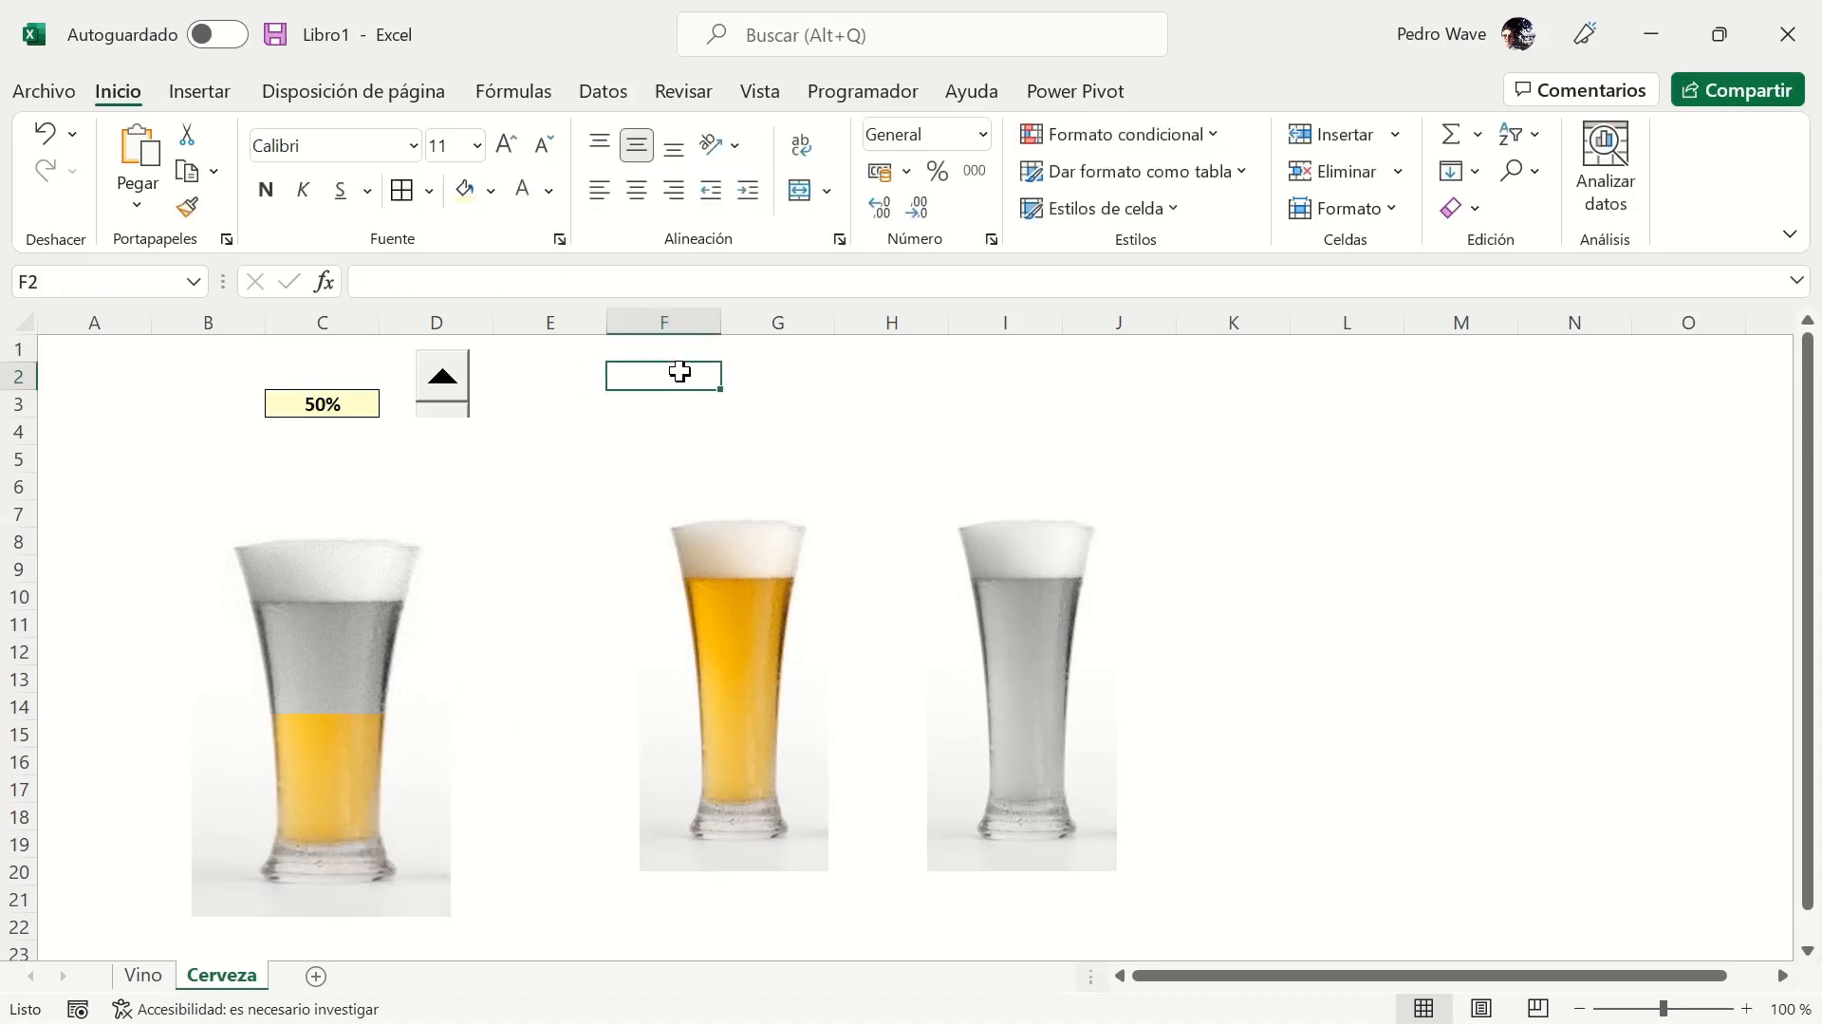
Narrow the beer glass chart to about three columns wide and move it toward column A, clear of the spin button.
{"action": "left_click", "coordinate": [385, 425]}
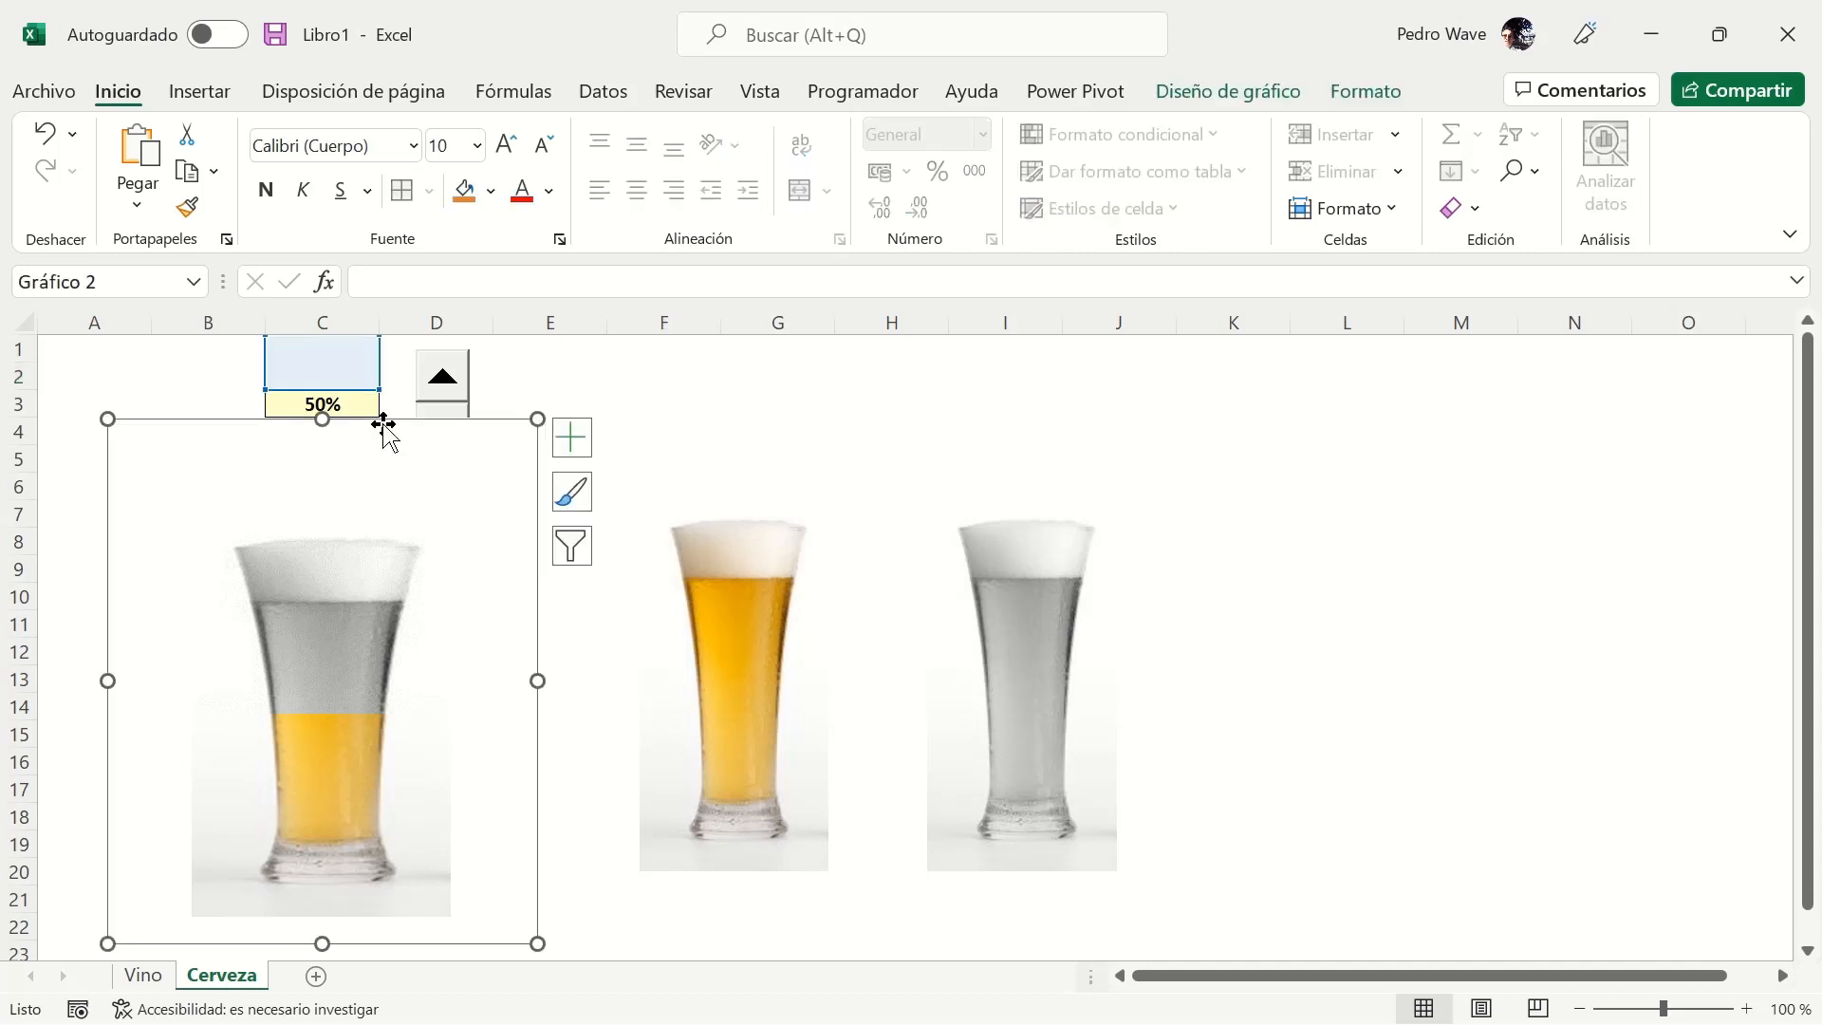
{"action": "left_click_drag", "start_coordinate": [534, 681], "coordinate": [443, 710]}
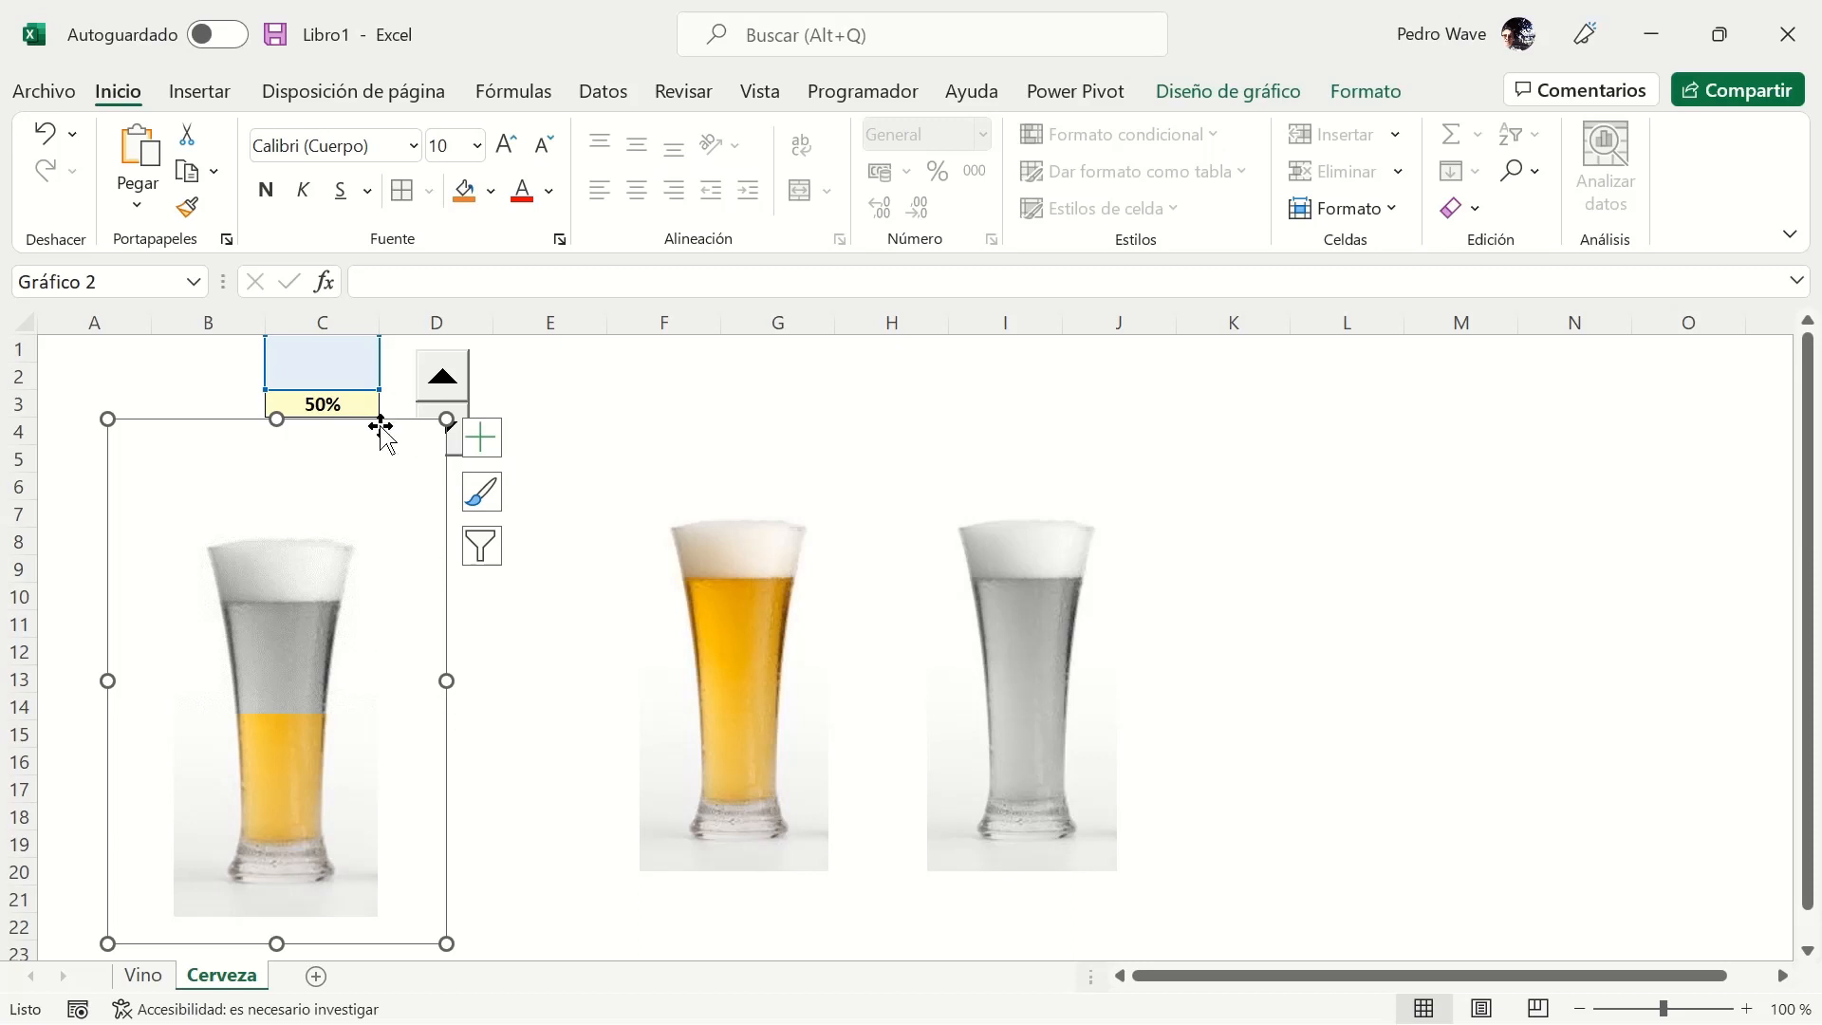
{"action": "left_click_drag", "start_coordinate": [380, 426], "coordinate": [341, 424]}
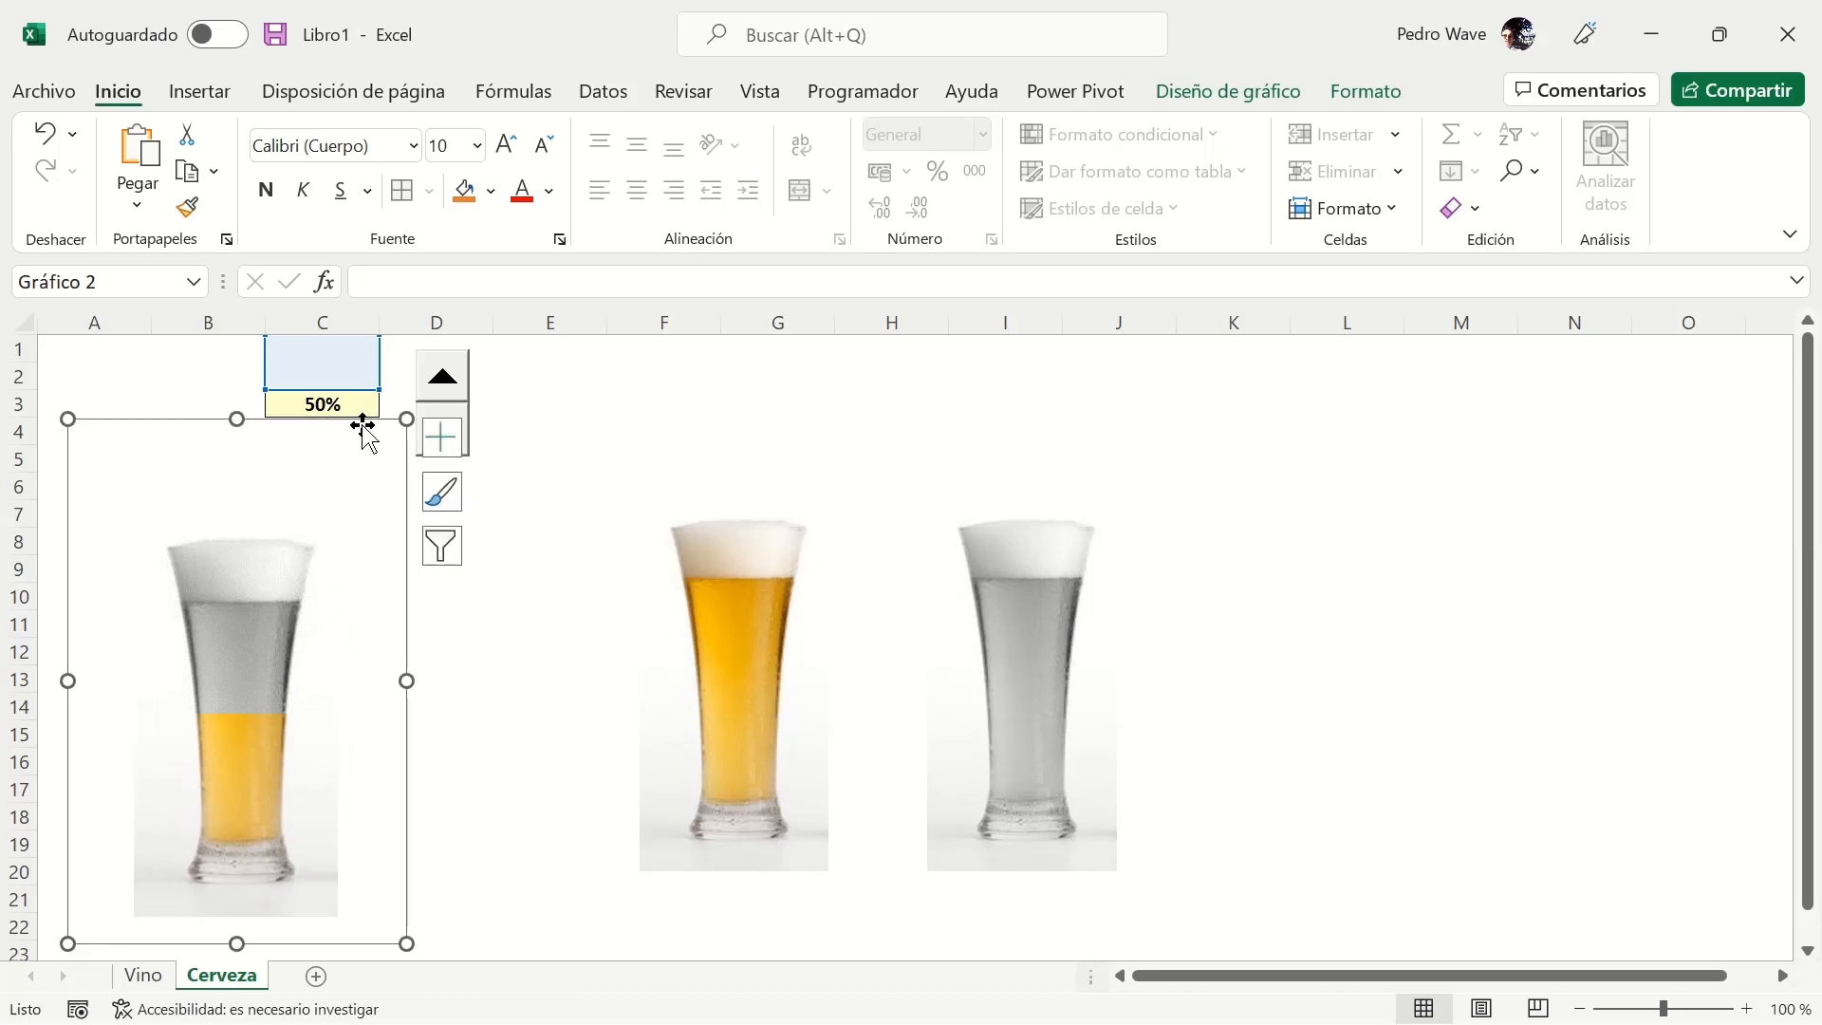
Test the beer chart with the spin button by raising the percentage and lowering it to 15%.
{"action": "left_click", "coordinate": [444, 379]}
{"action": "left_click", "coordinate": [444, 380]}
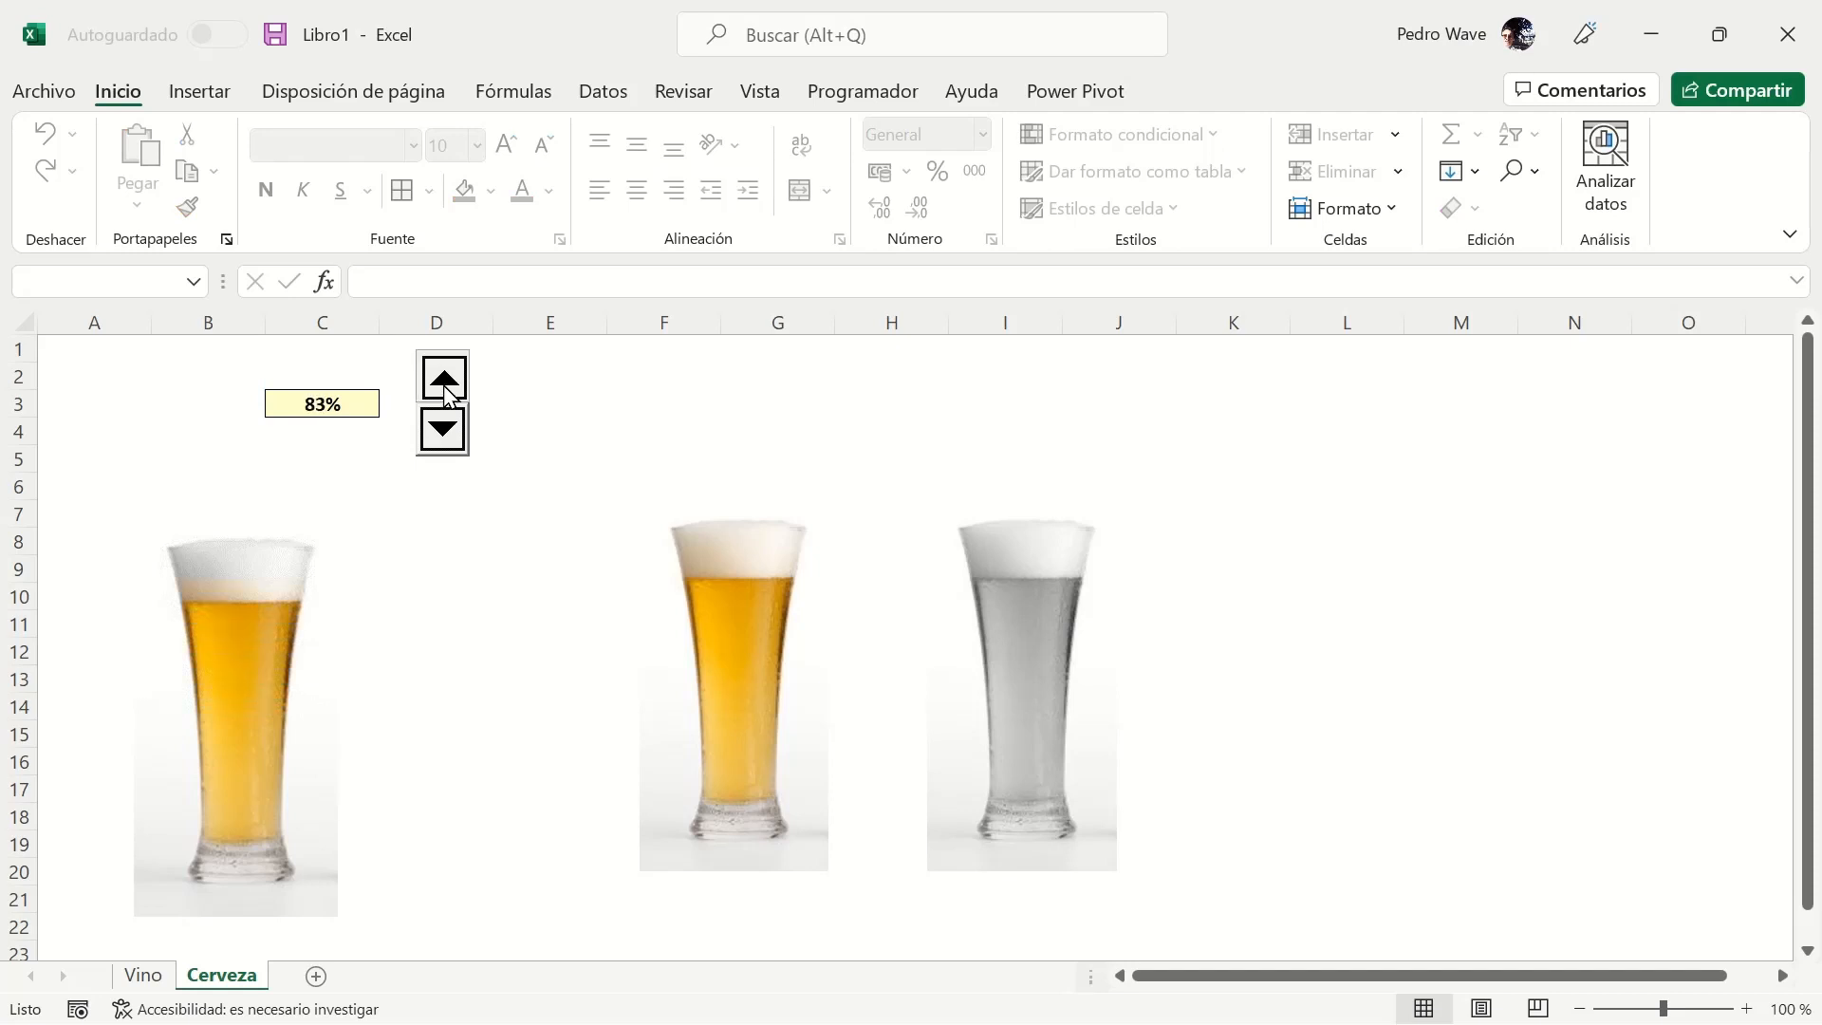
{"action": "left_click", "coordinate": [446, 389]}
{"action": "left_click", "coordinate": [449, 432]}
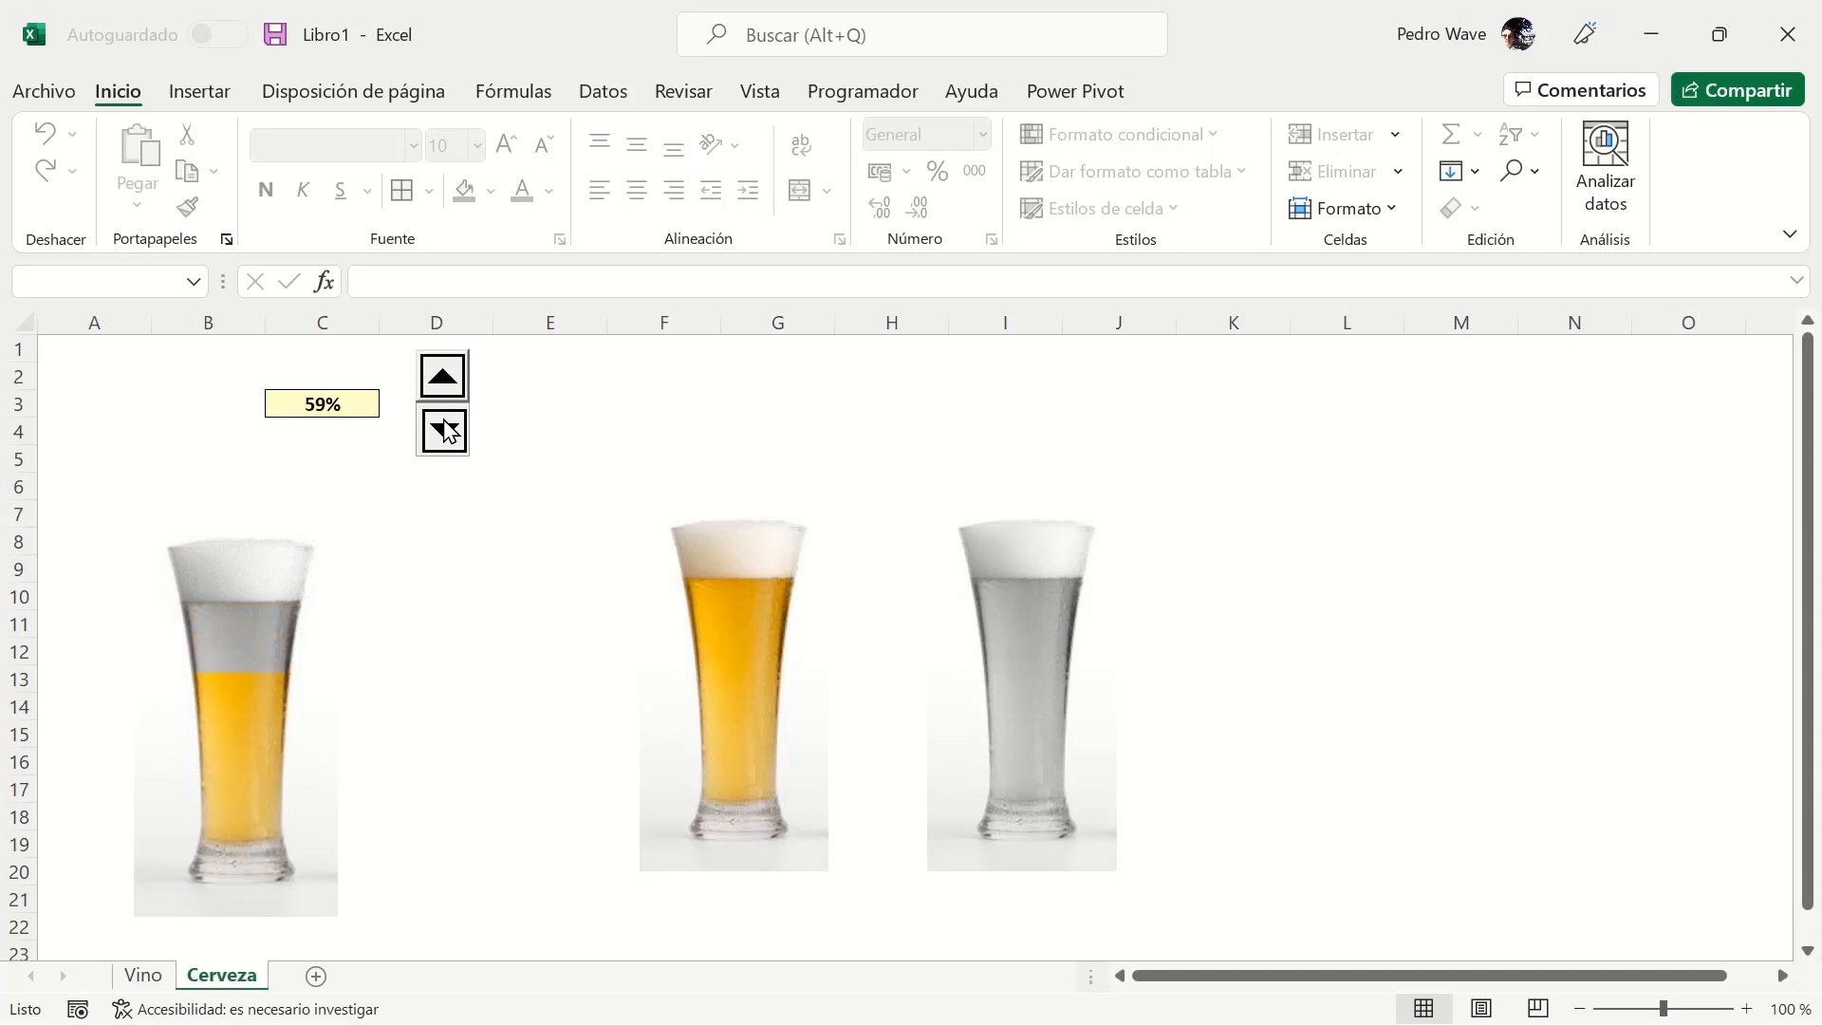
{"action": "left_click_drag", "start_coordinate": [449, 431], "coordinate": [449, 432]}
Choose 50% from the list of percentages in cell C3.
{"action": "left_click", "coordinate": [372, 400]}
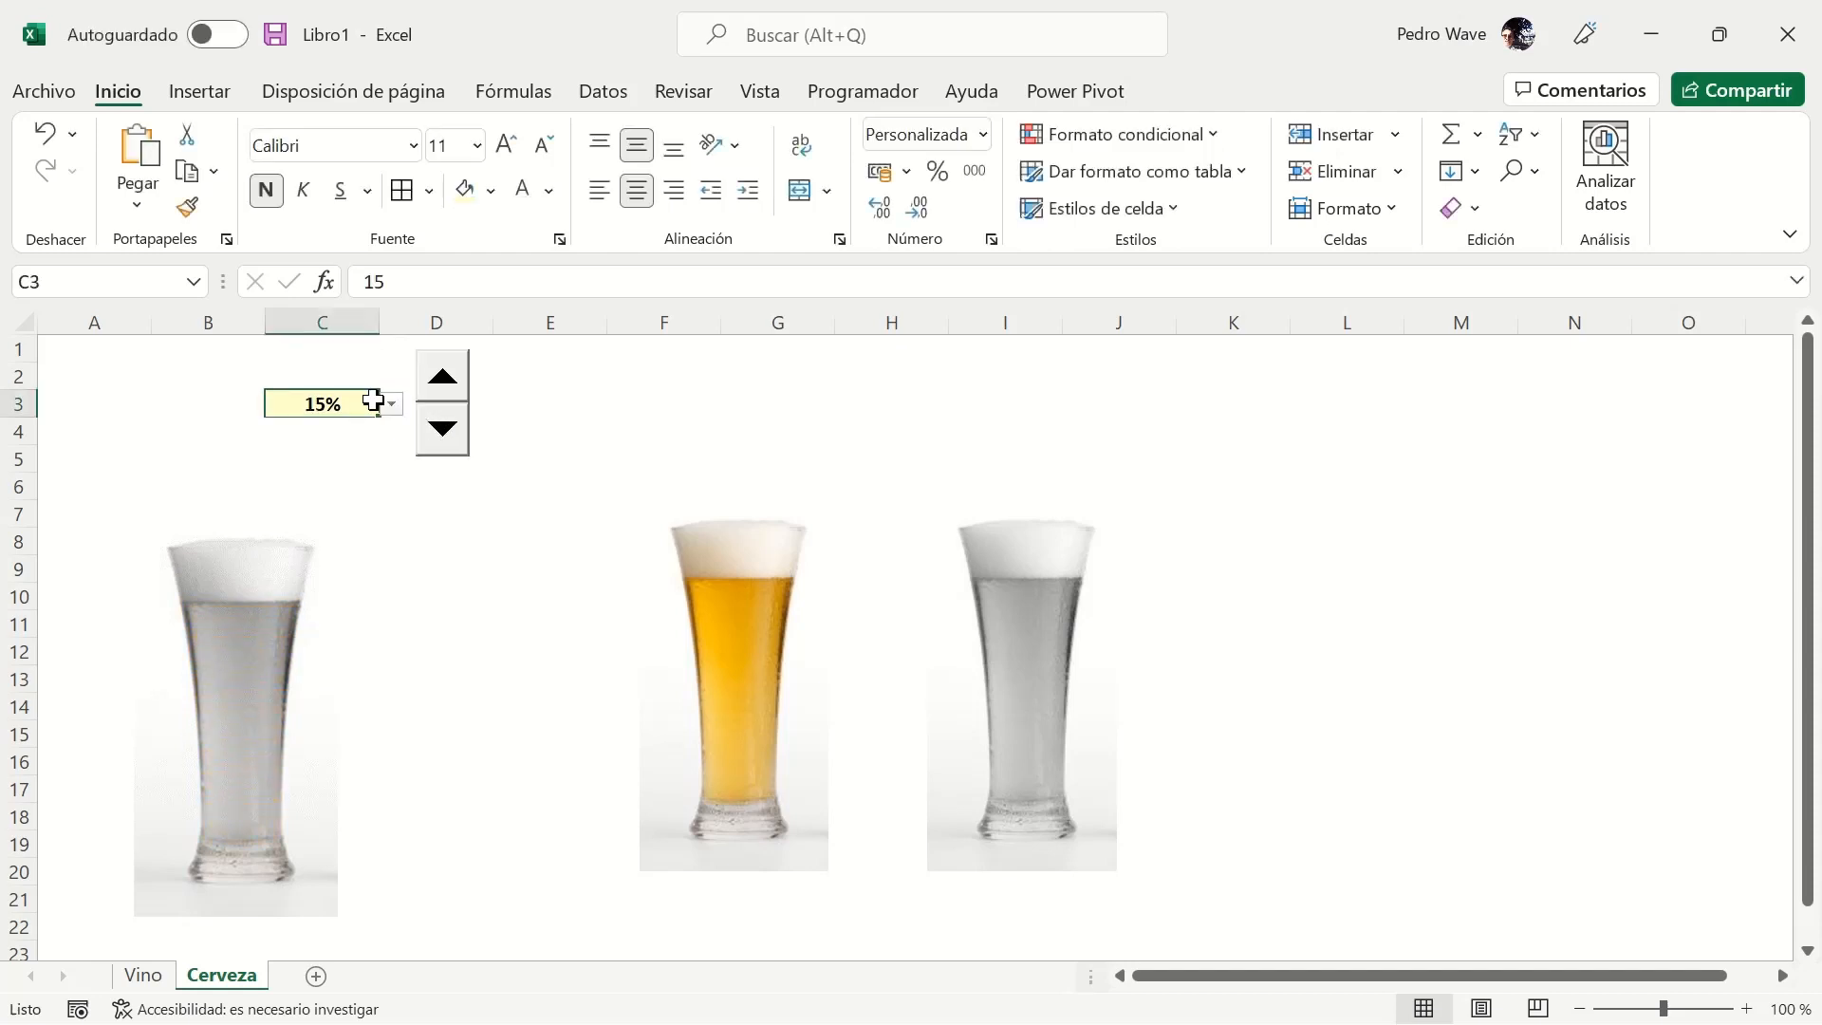
{"action": "left_click", "coordinate": [391, 405]}
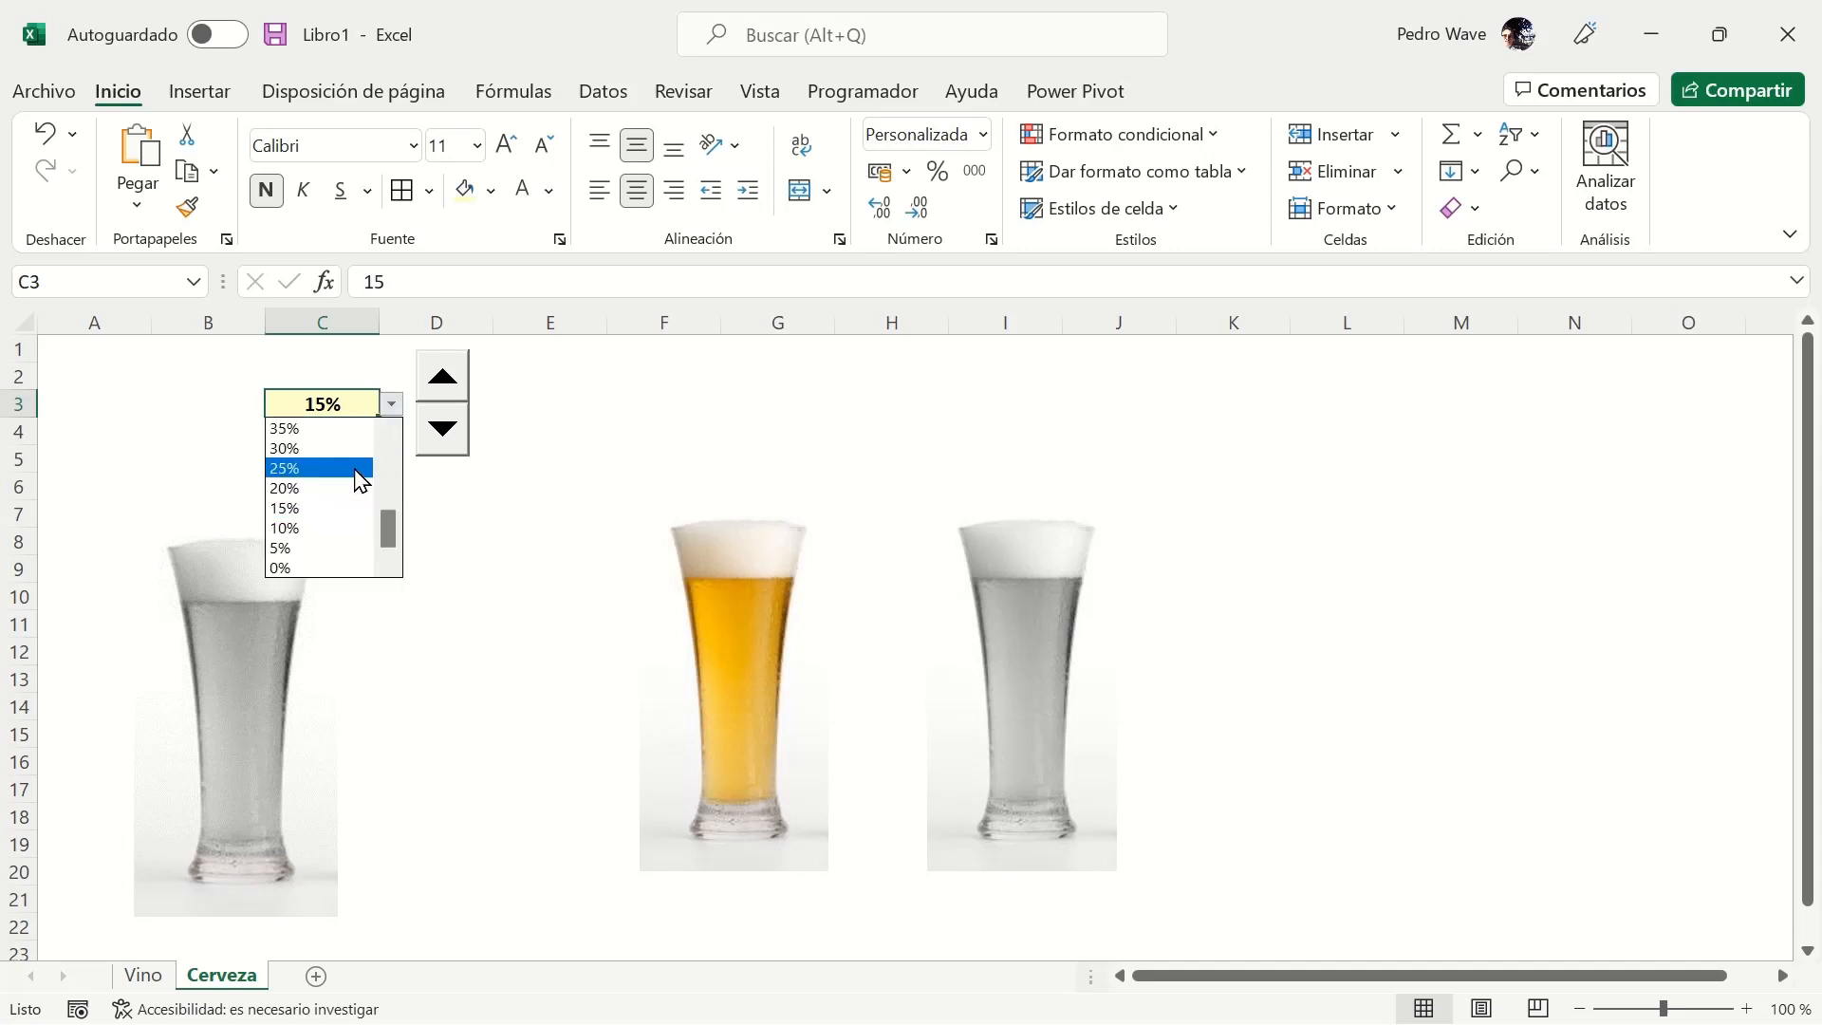
{"action": "scroll", "coordinate": [383, 455], "scroll_direction": "up", "scroll_amount": 3}
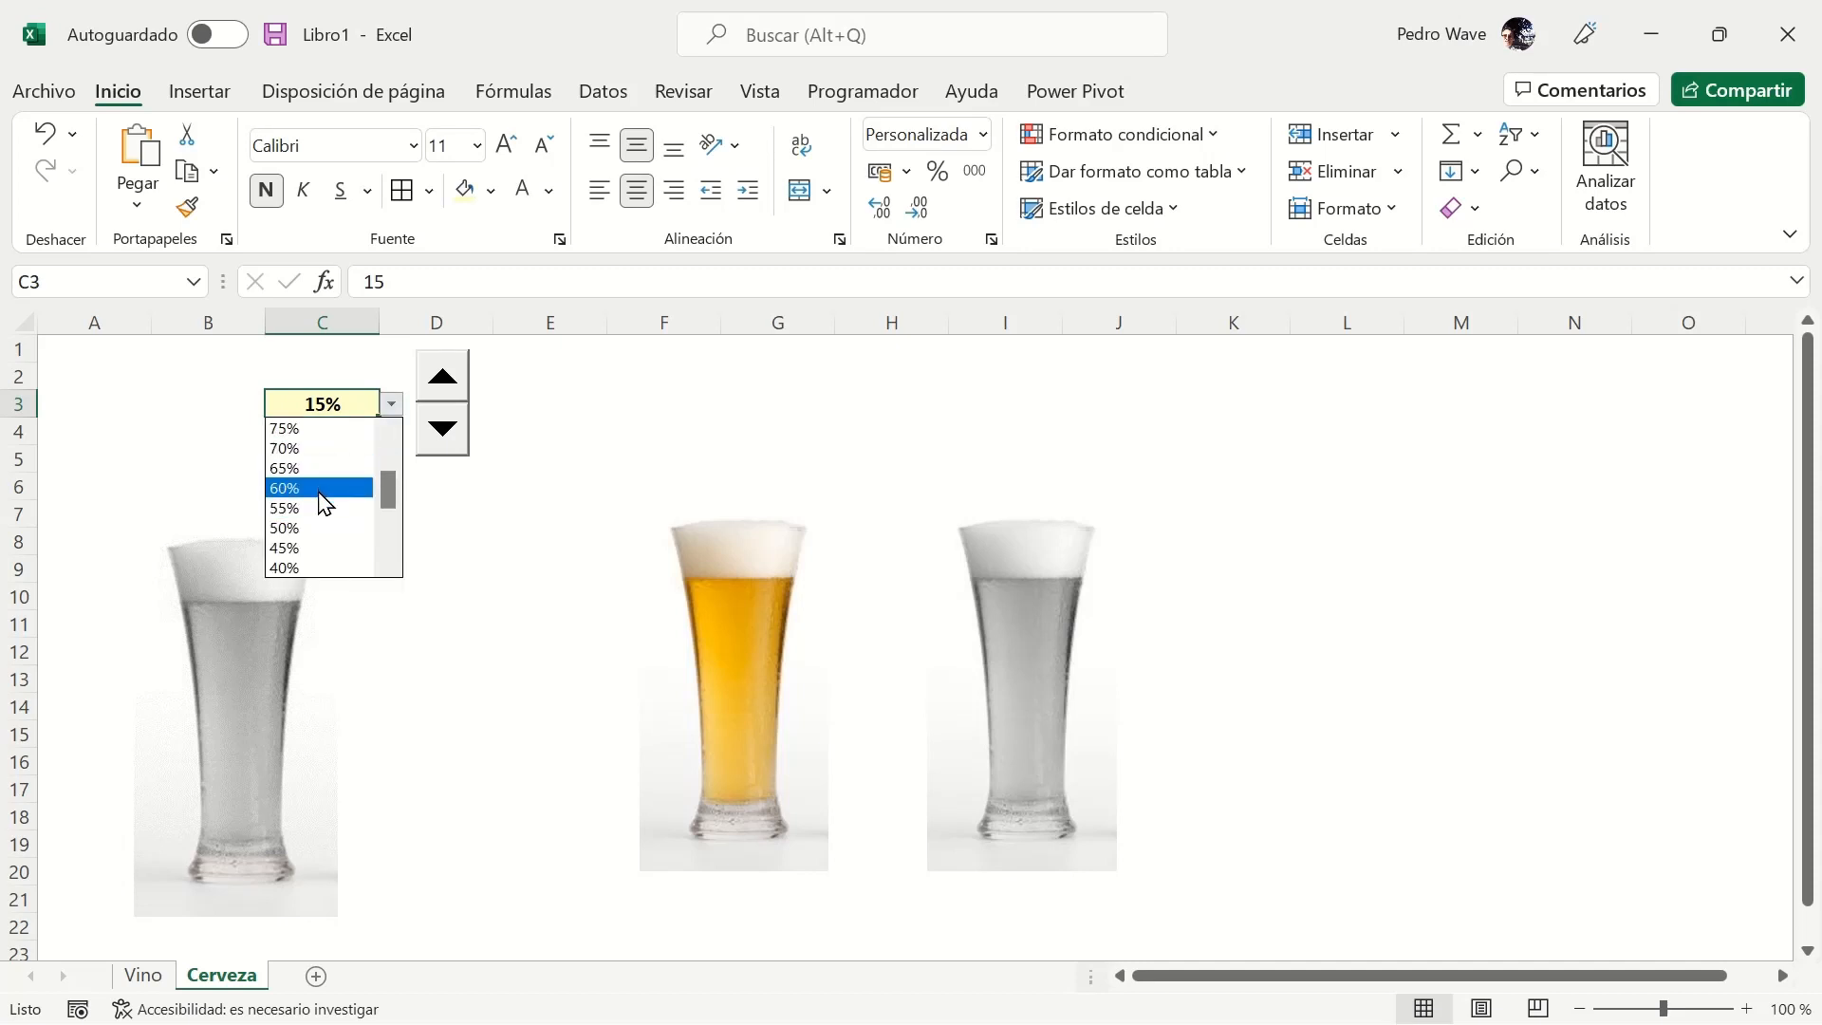
{"action": "left_click", "coordinate": [324, 529]}
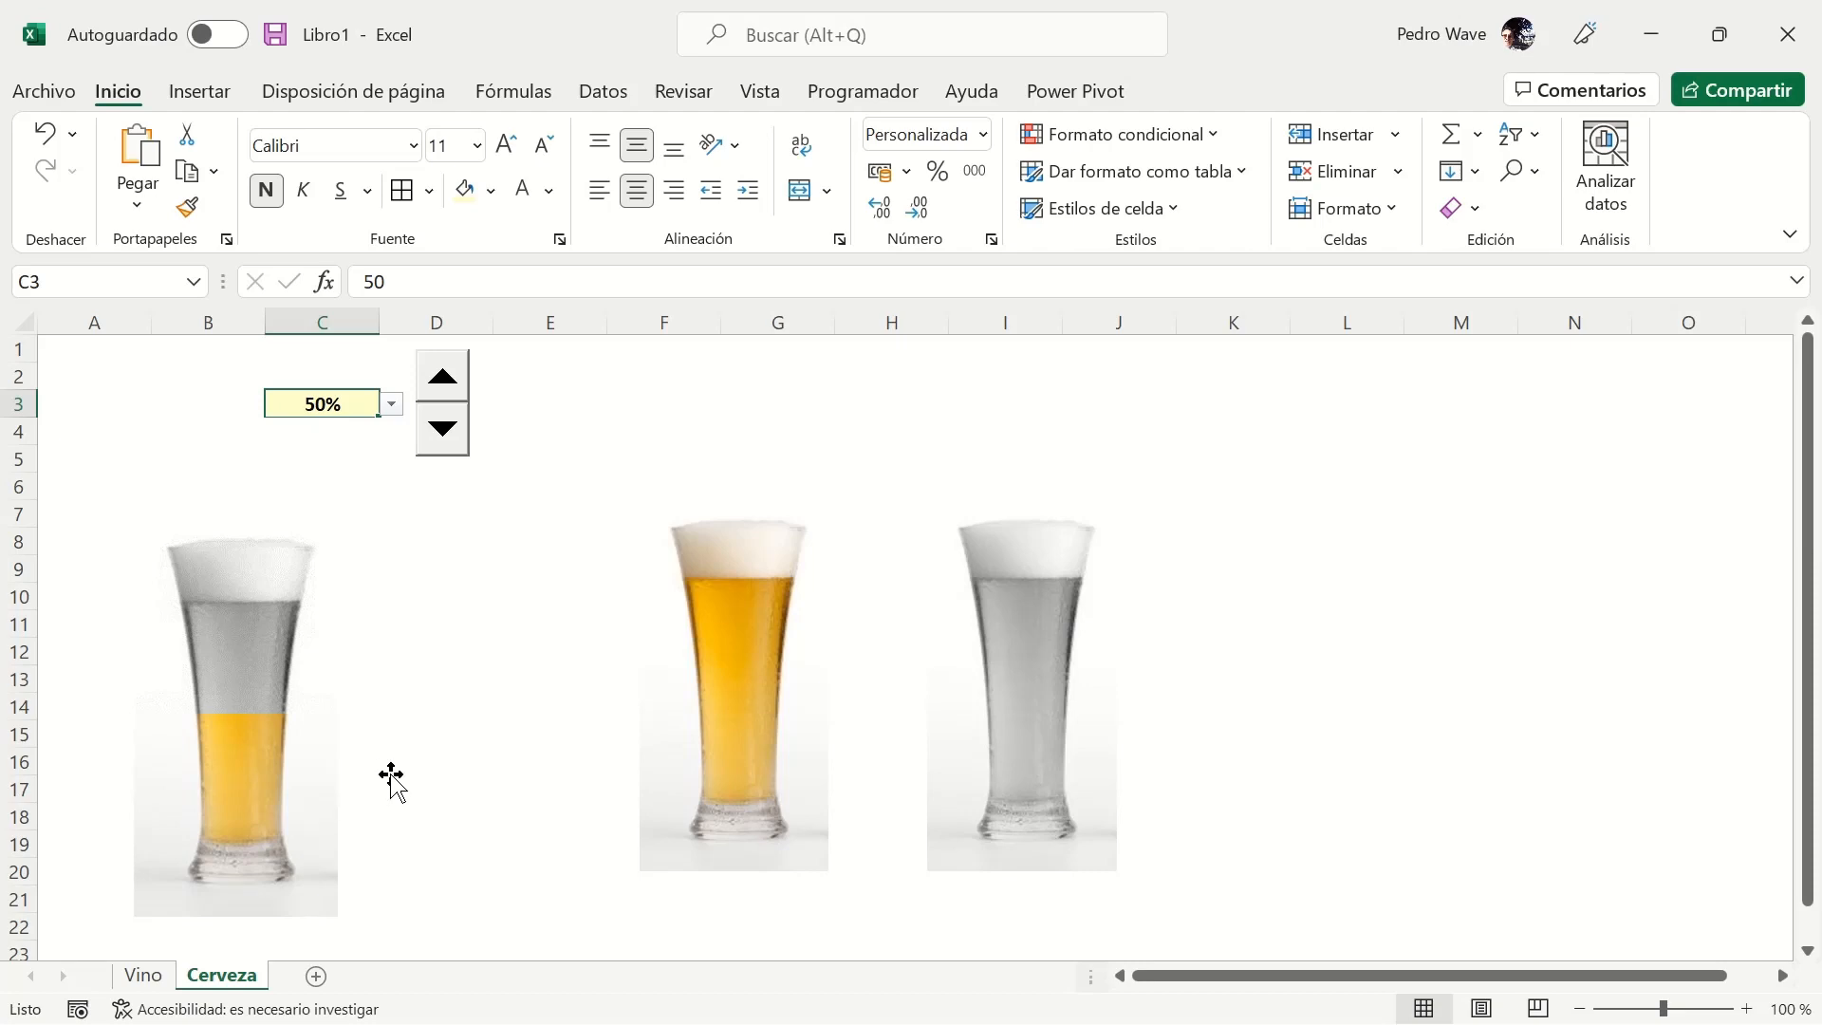